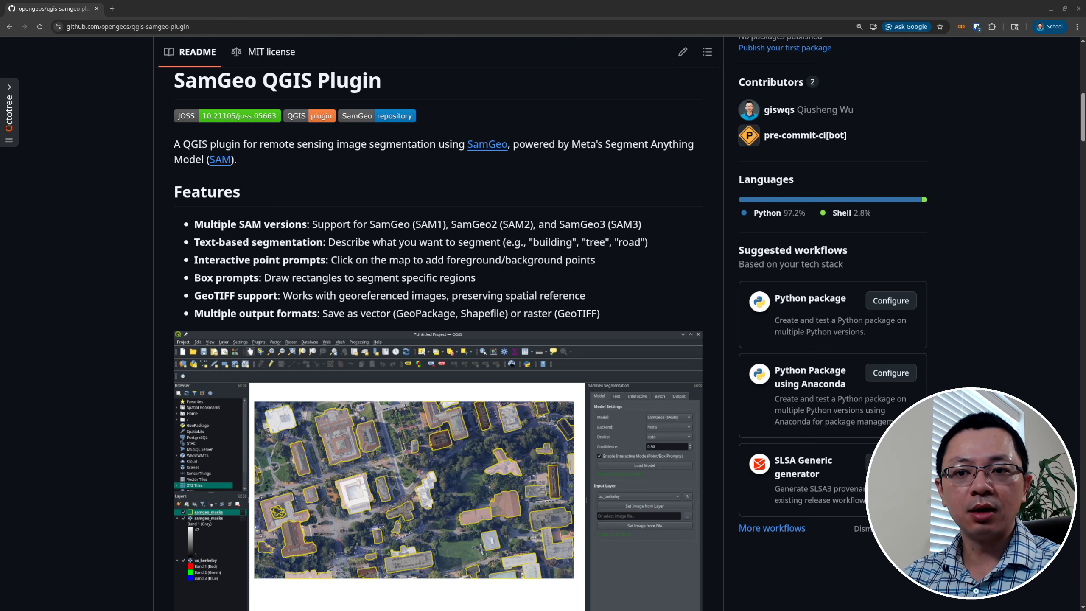
Look over the qgis-samgeo-plugin repository's file list and the README's features and requirements.
{"action": "scroll", "coordinate": [427, 300], "scroll_direction": "up", "scroll_amount": 10}
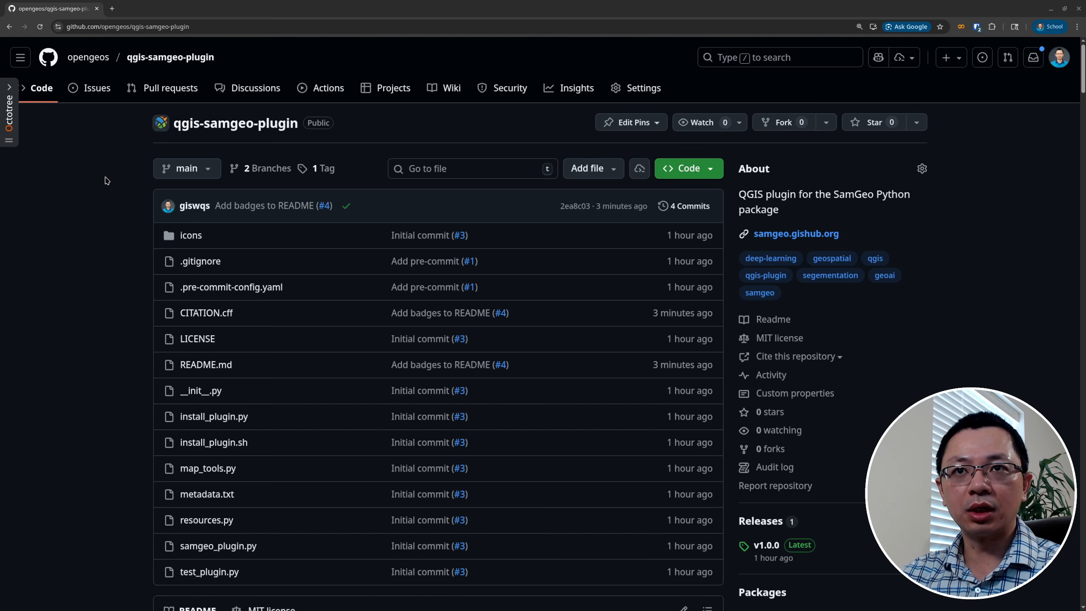
{"action": "scroll", "coordinate": [86, 190], "scroll_direction": "down", "scroll_amount": 15}
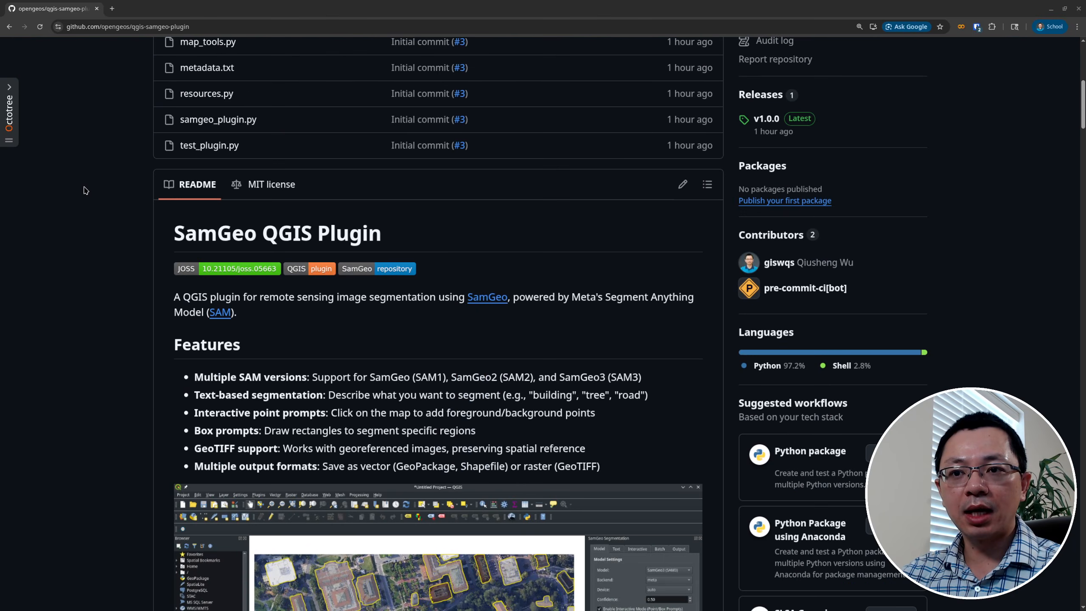
{"action": "scroll", "coordinate": [86, 190], "scroll_direction": "down", "scroll_amount": 6}
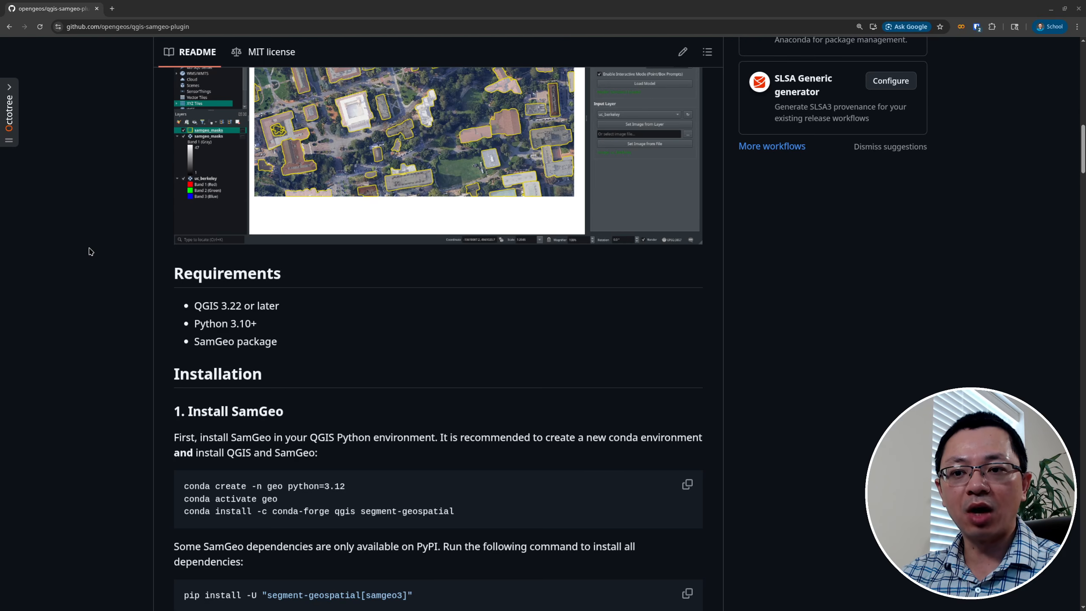
{"action": "scroll", "coordinate": [91, 251], "scroll_direction": "down", "scroll_amount": 5}
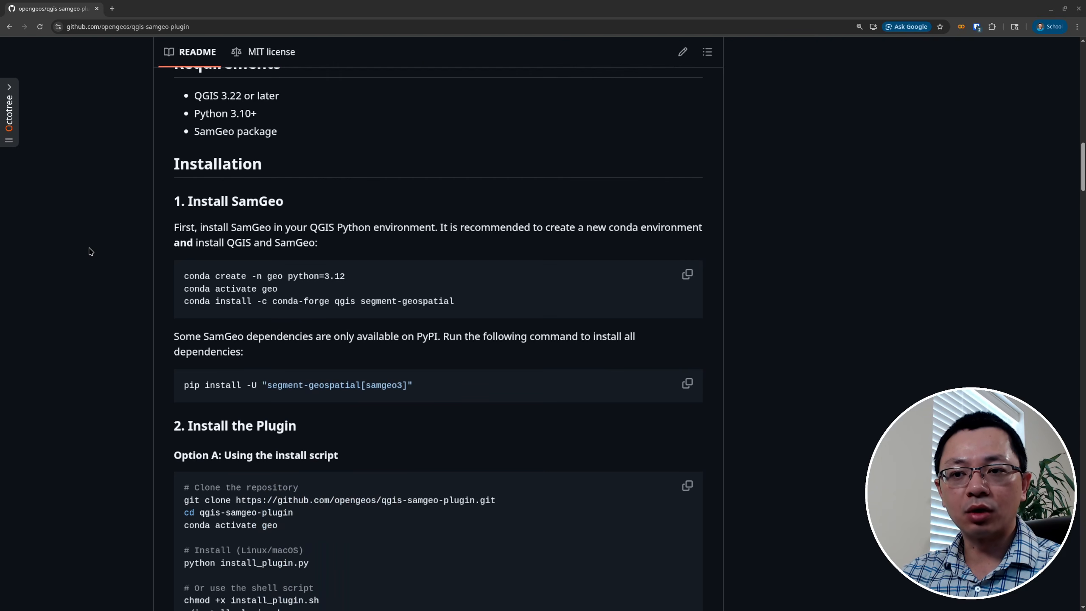
Examine the README's conda commands for the geo environment with QGIS and segment-geospatial, and the pip command for segment-geospatial[samgeo3].
{"action": "left_click_drag", "start_coordinate": [501, 305], "coordinate": [181, 276]}
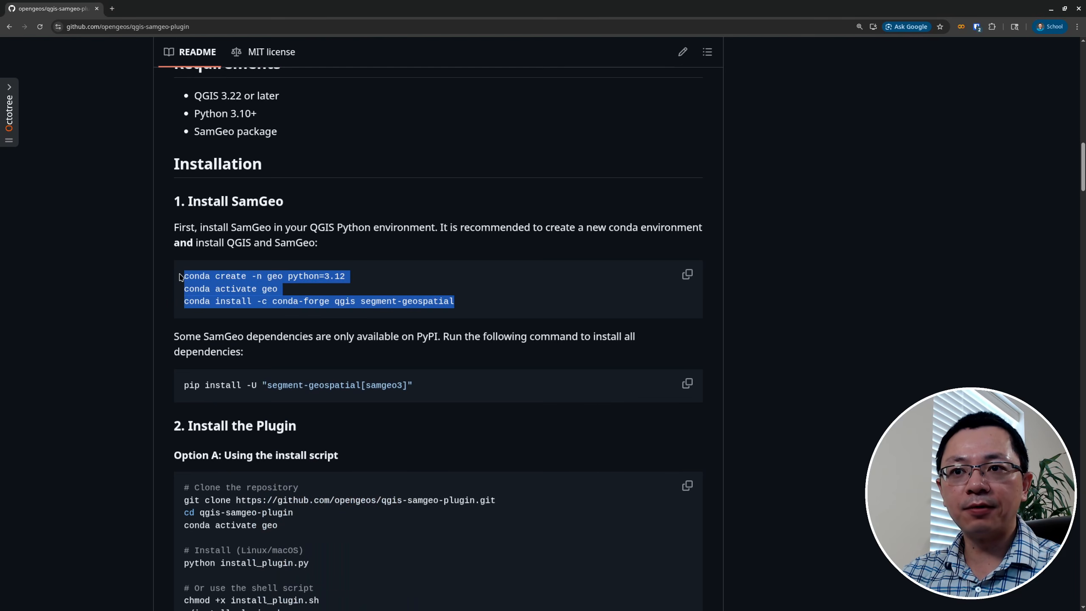
{"action": "left_click", "coordinate": [333, 291]}
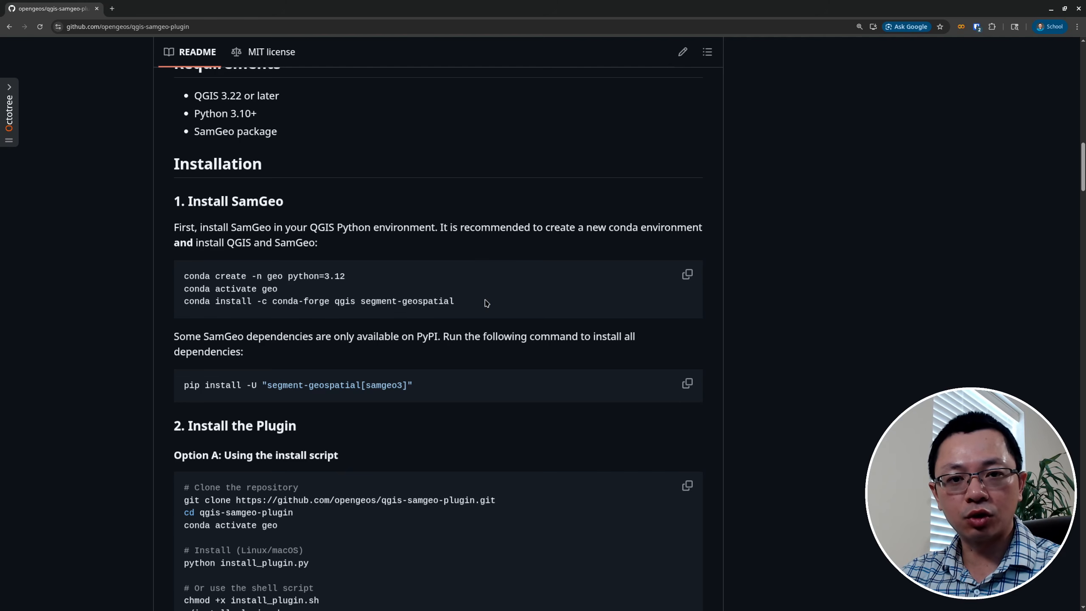
{"action": "left_click_drag", "start_coordinate": [575, 226], "coordinate": [613, 227]}
{"action": "left_click_drag", "start_coordinate": [329, 301], "coordinate": [358, 304]}
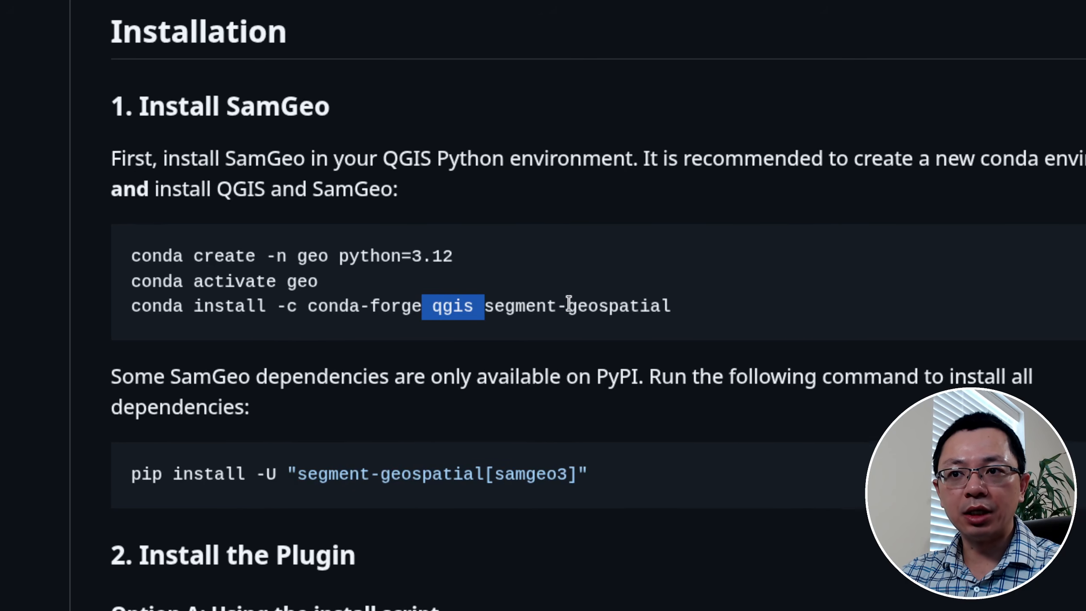
{"action": "left_click_drag", "start_coordinate": [701, 305], "coordinate": [227, 246]}
{"action": "left_click_drag", "start_coordinate": [423, 299], "coordinate": [350, 307]}
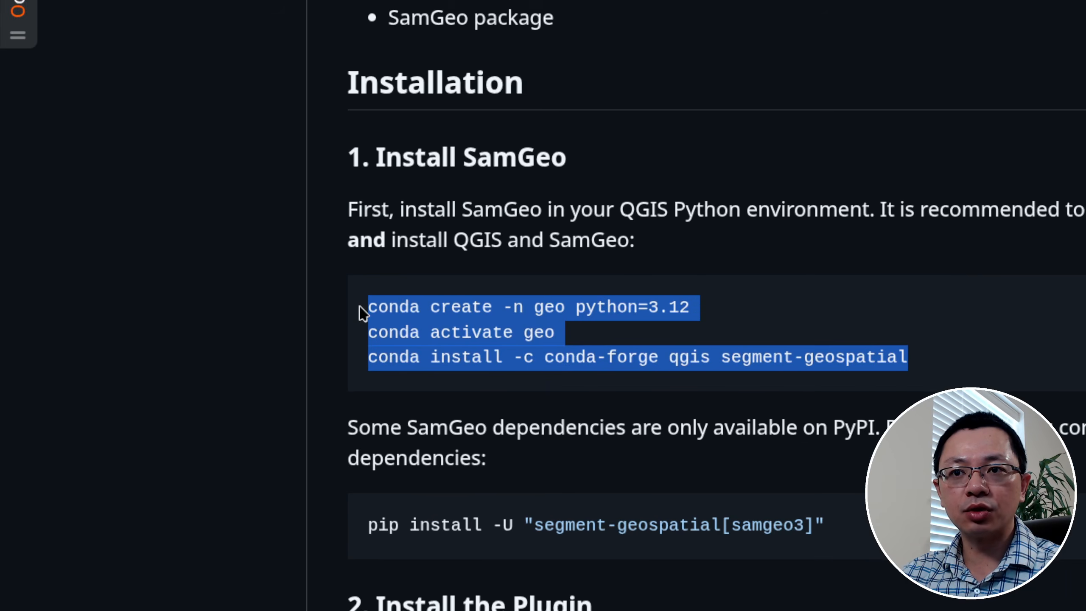
{"action": "left_click", "coordinate": [524, 312]}
{"action": "left_click_drag", "start_coordinate": [535, 298], "coordinate": [564, 299]}
{"action": "left_click_drag", "start_coordinate": [461, 323], "coordinate": [729, 338]}
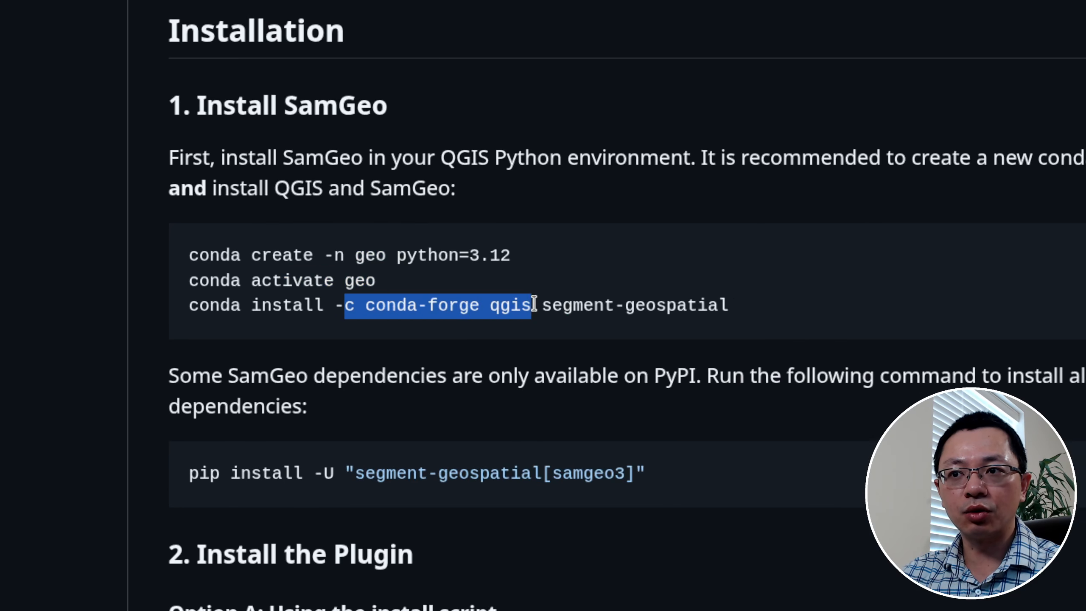
{"action": "left_click_drag", "start_coordinate": [550, 302], "coordinate": [752, 320]}
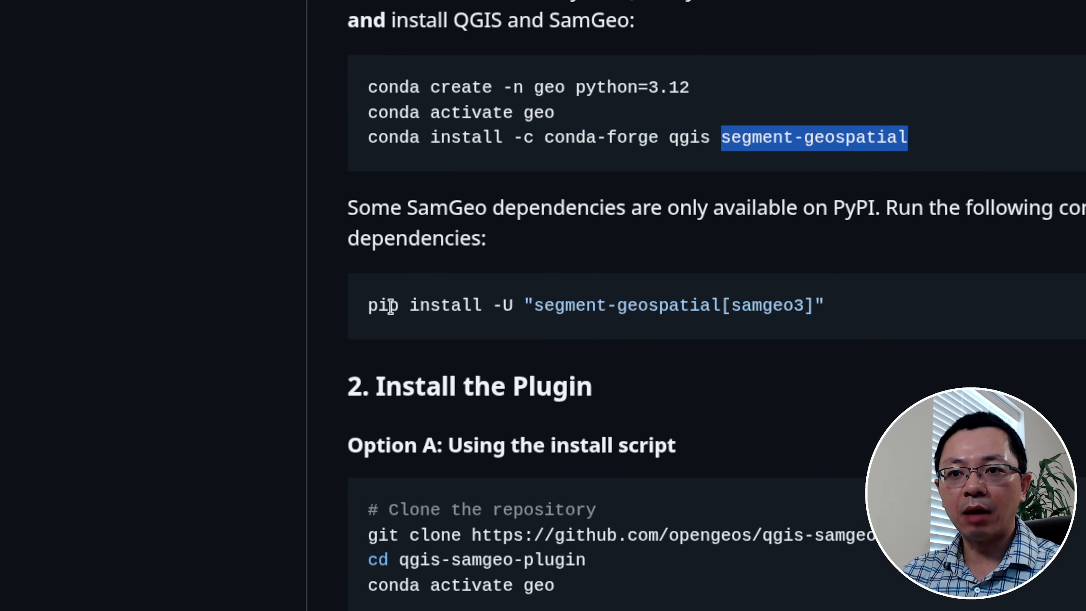
{"action": "left_click_drag", "start_coordinate": [368, 306], "coordinate": [836, 316]}
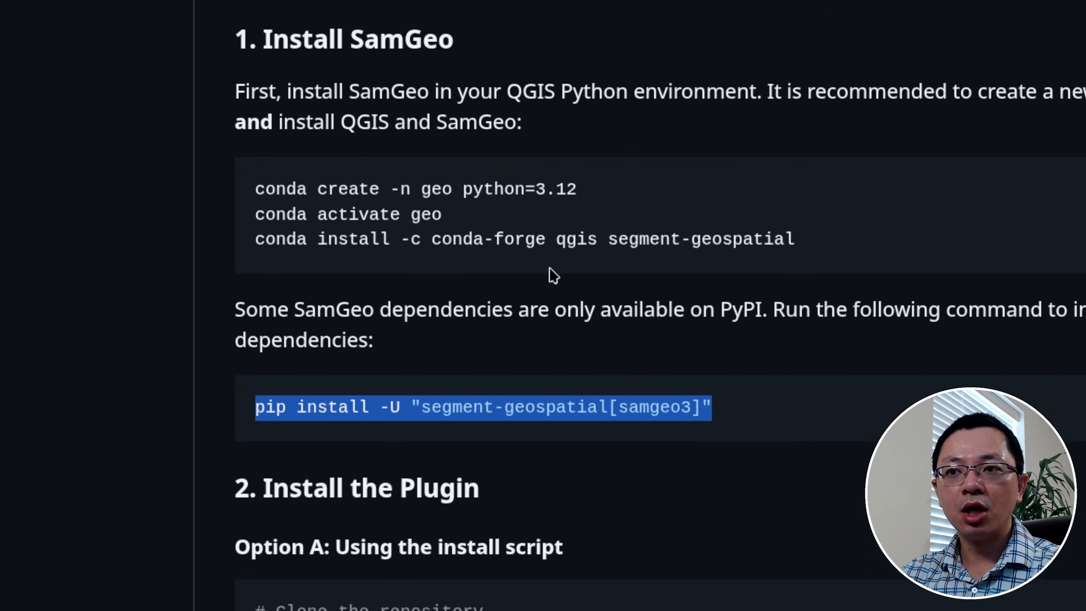
Read the README's Option A commands for cloning the plugin repository and running install_plugin.py.
{"action": "scroll", "coordinate": [547, 314], "scroll_direction": "down", "scroll_amount": 5}
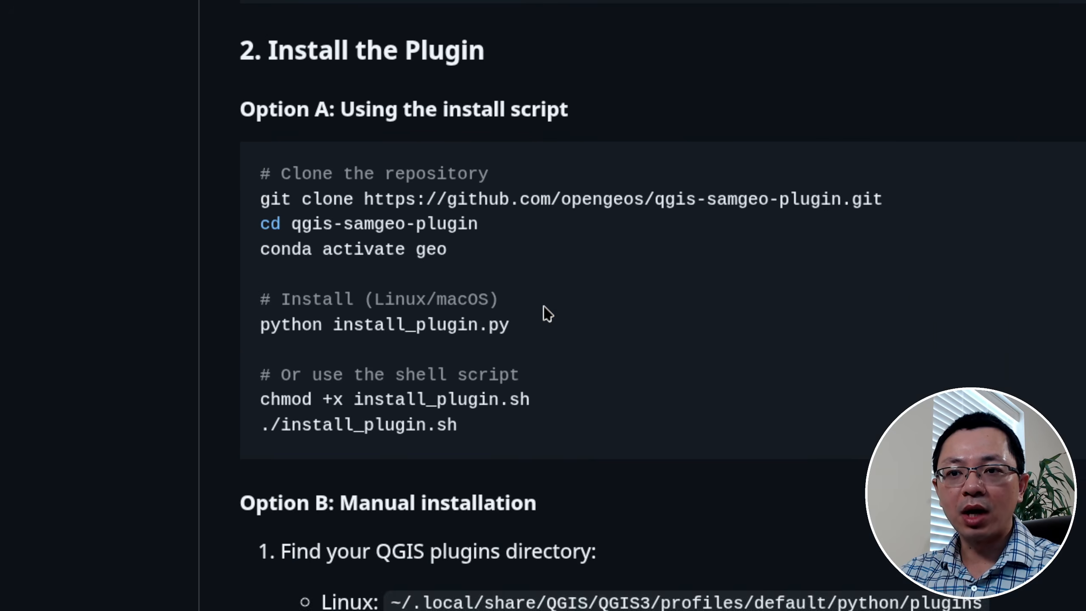
{"action": "left_click_drag", "start_coordinate": [448, 250], "coordinate": [259, 200]}
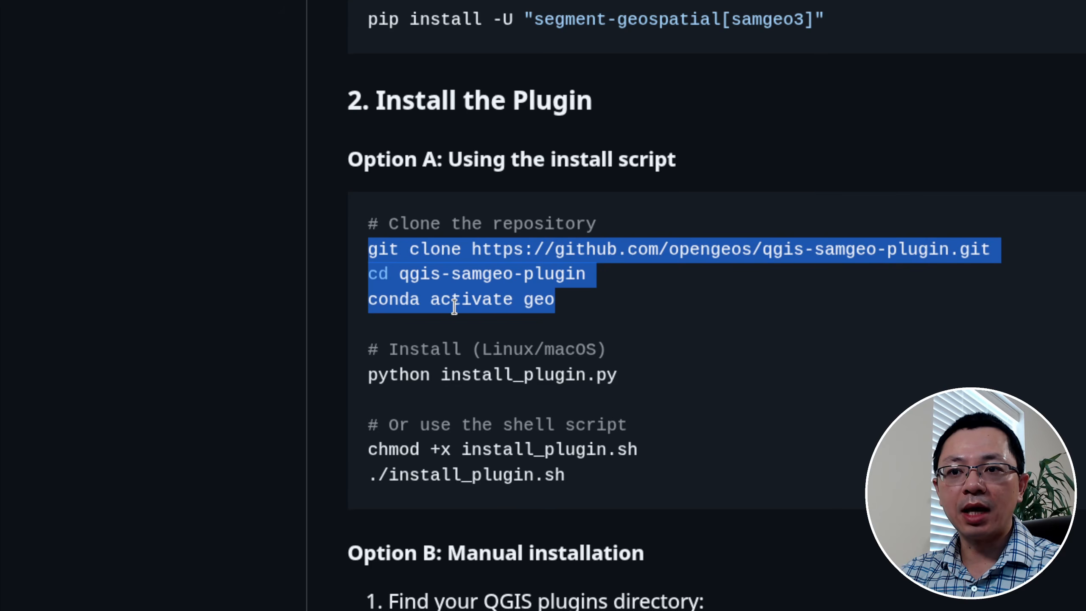
{"action": "left_click_drag", "start_coordinate": [439, 319], "coordinate": [606, 323]}
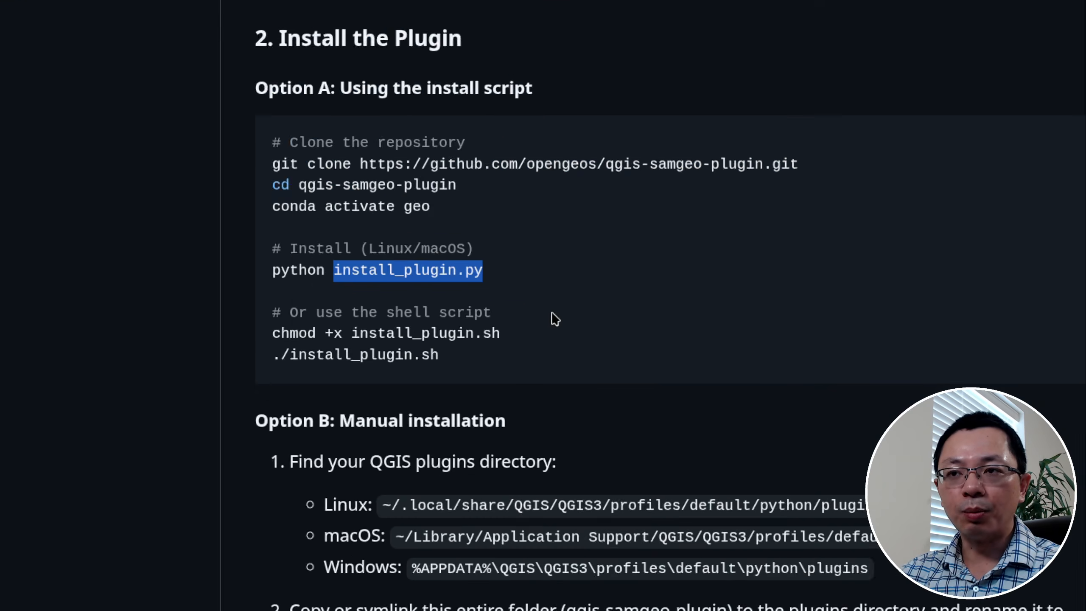
Copy the HTTPS clone URL of the qgis-samgeo-plugin repository.
{"action": "scroll", "coordinate": [534, 265], "scroll_direction": "up", "scroll_amount": 15}
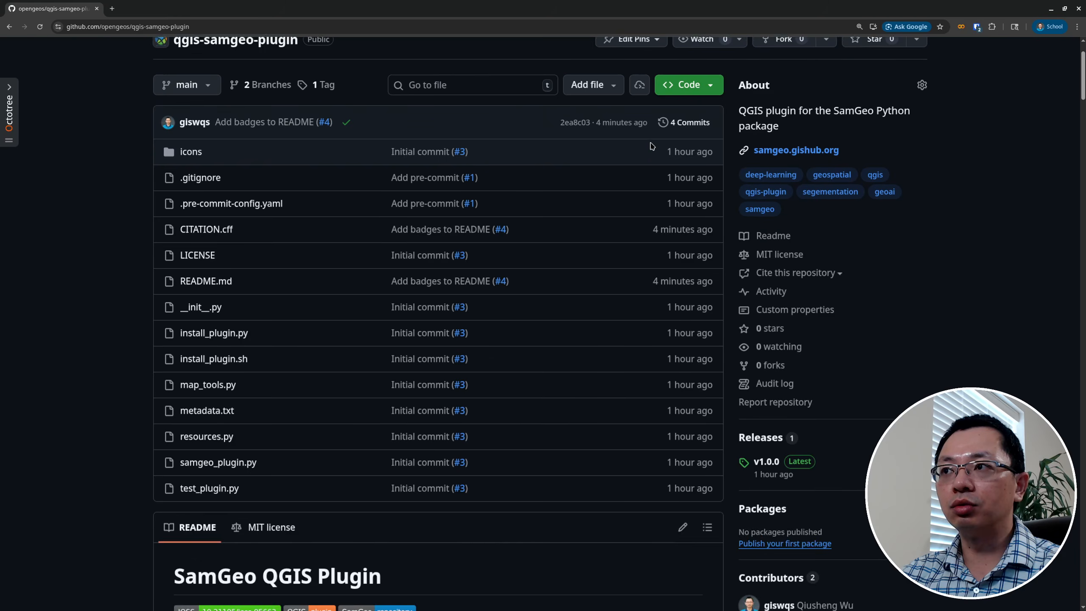
{"action": "scroll", "coordinate": [651, 146], "scroll_direction": "up", "scroll_amount": 2}
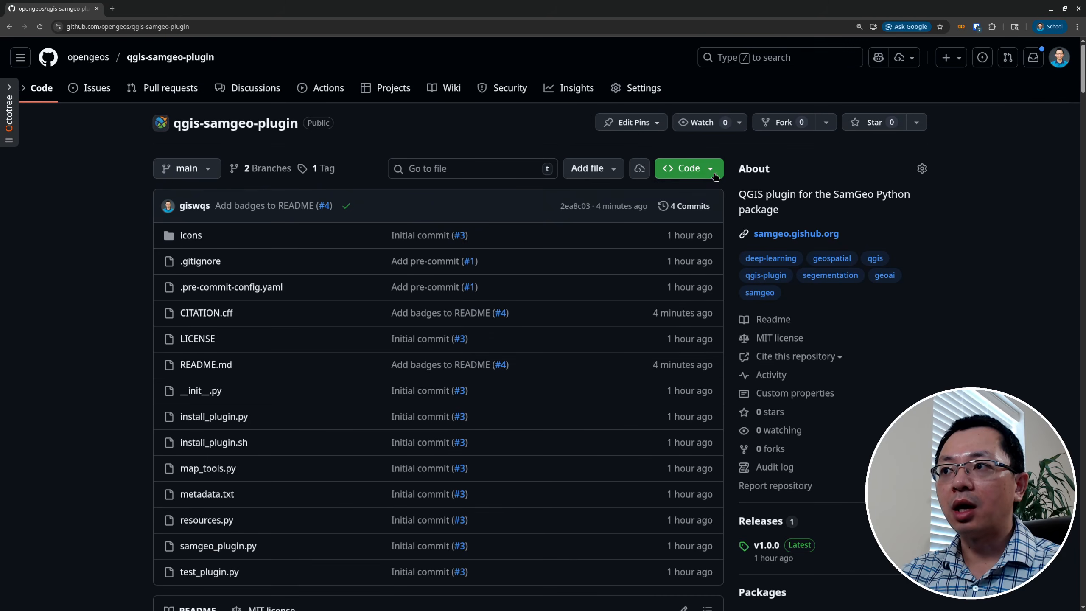
{"action": "left_click", "coordinate": [686, 168]}
{"action": "left_click", "coordinate": [703, 281]}
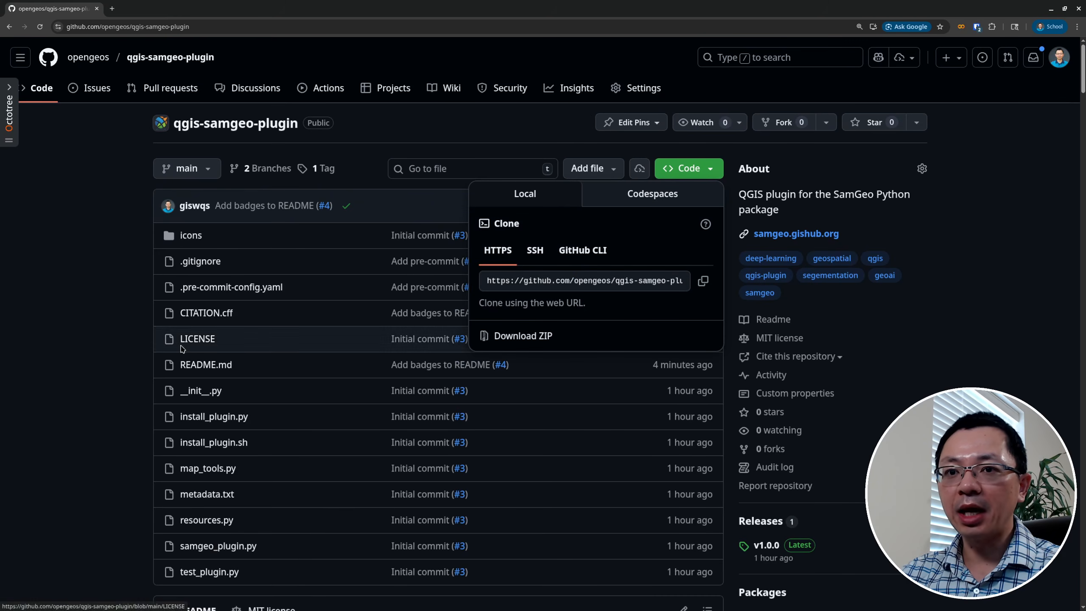
{"action": "left_click", "coordinate": [104, 396]}
{"action": "scroll", "coordinate": [103, 438], "scroll_direction": "down", "scroll_amount": 2}
{"action": "scroll", "coordinate": [103, 439], "scroll_direction": "up", "scroll_amount": 2}
Switch to the Dolphin file manager, go to the Documents folder and open a terminal there.
{"action": "mouse_move", "coordinate": [94, 609]}
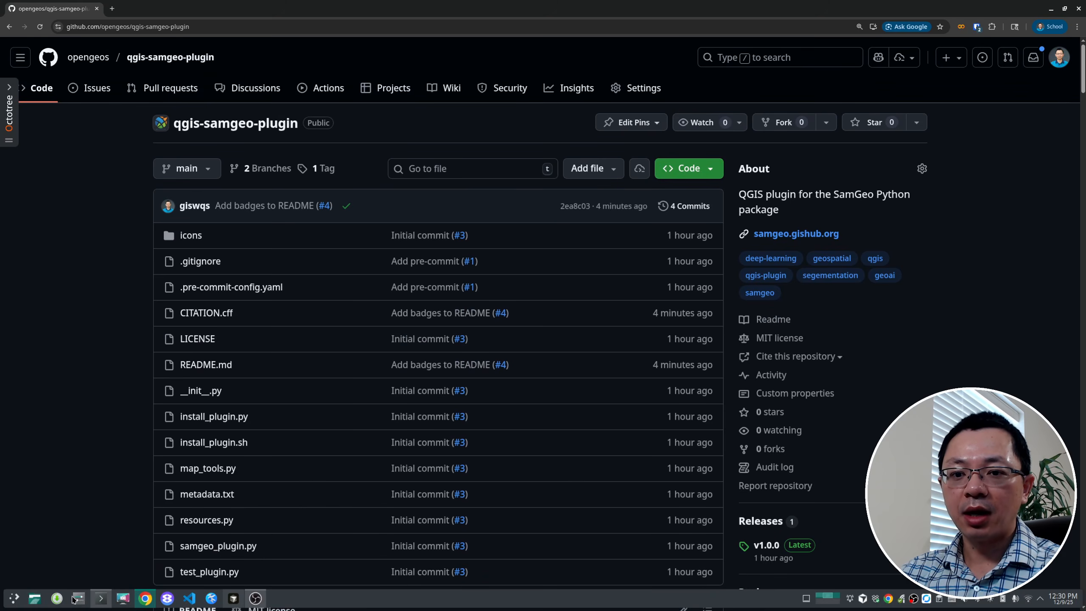
{"action": "left_click", "coordinate": [32, 602]}
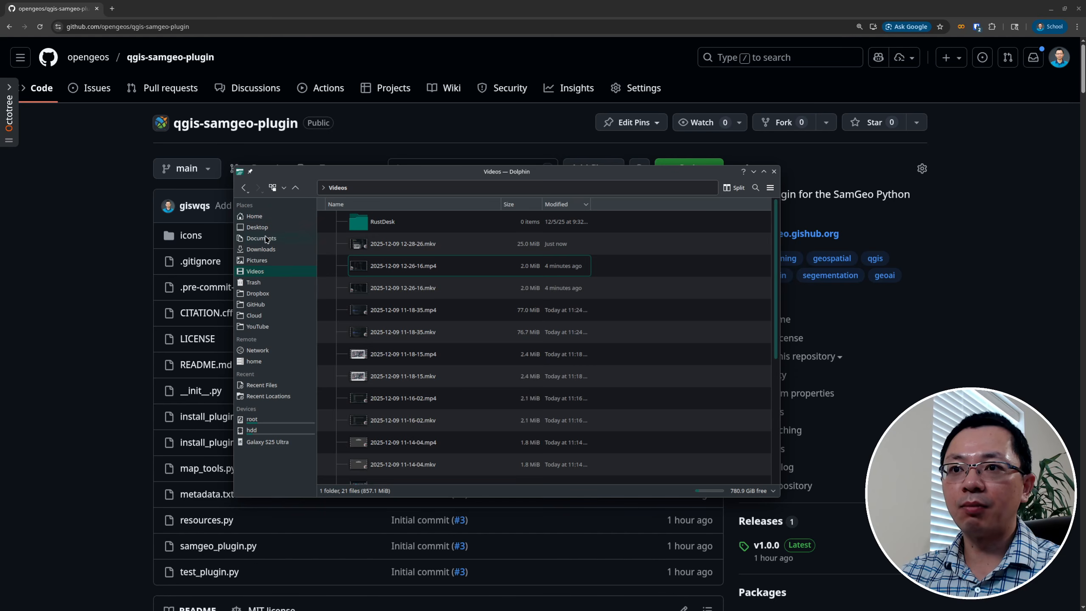
{"action": "left_click", "coordinate": [263, 238]}
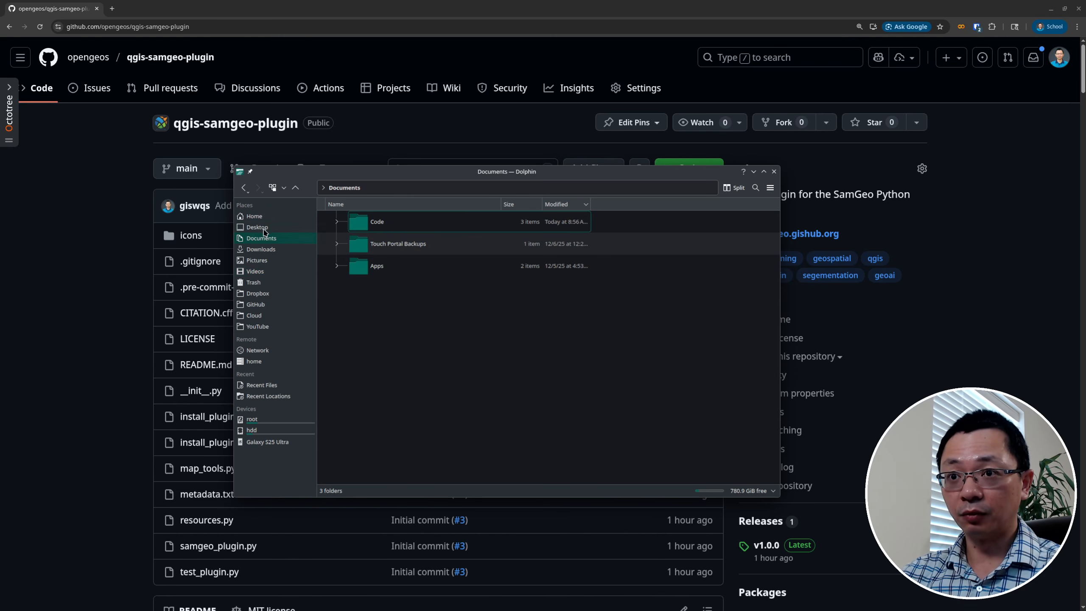
{"action": "left_click", "coordinate": [261, 249]}
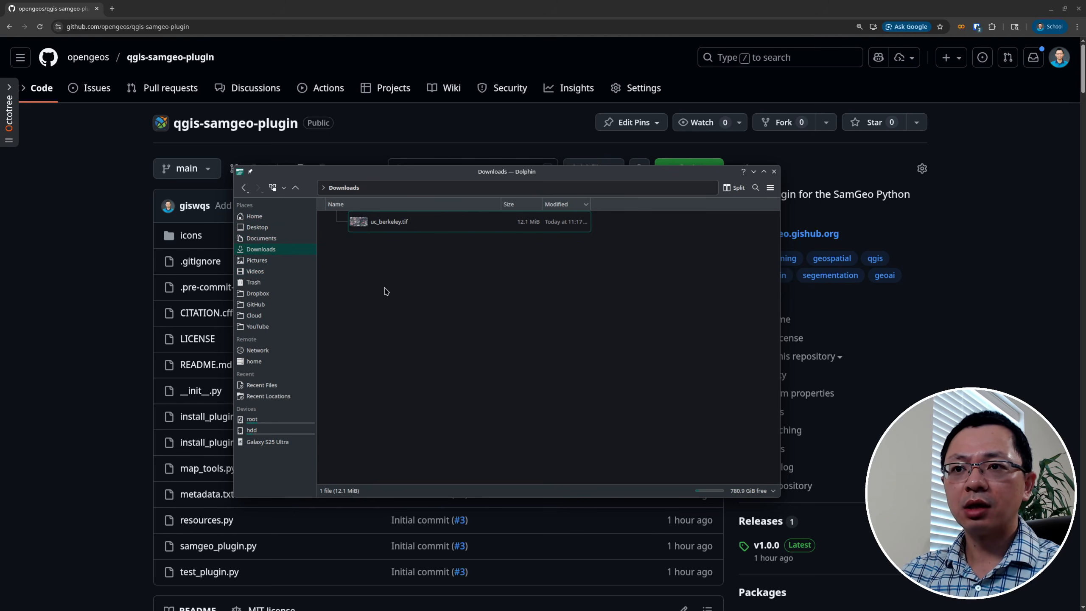
{"action": "left_click", "coordinate": [268, 238]}
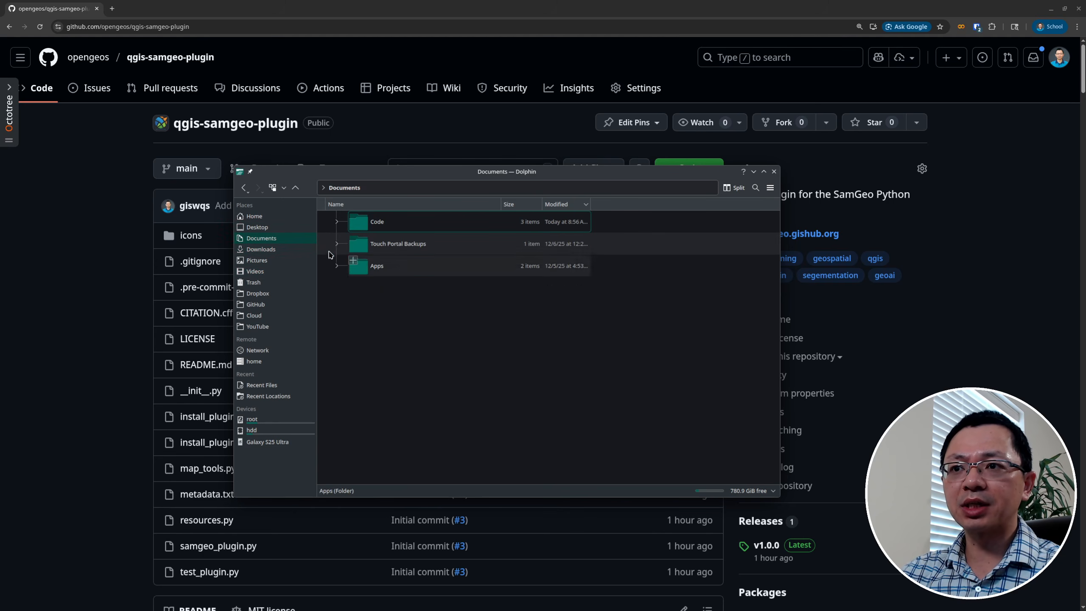
{"action": "right_click", "coordinate": [392, 333]}
{"action": "left_click", "coordinate": [419, 381]}
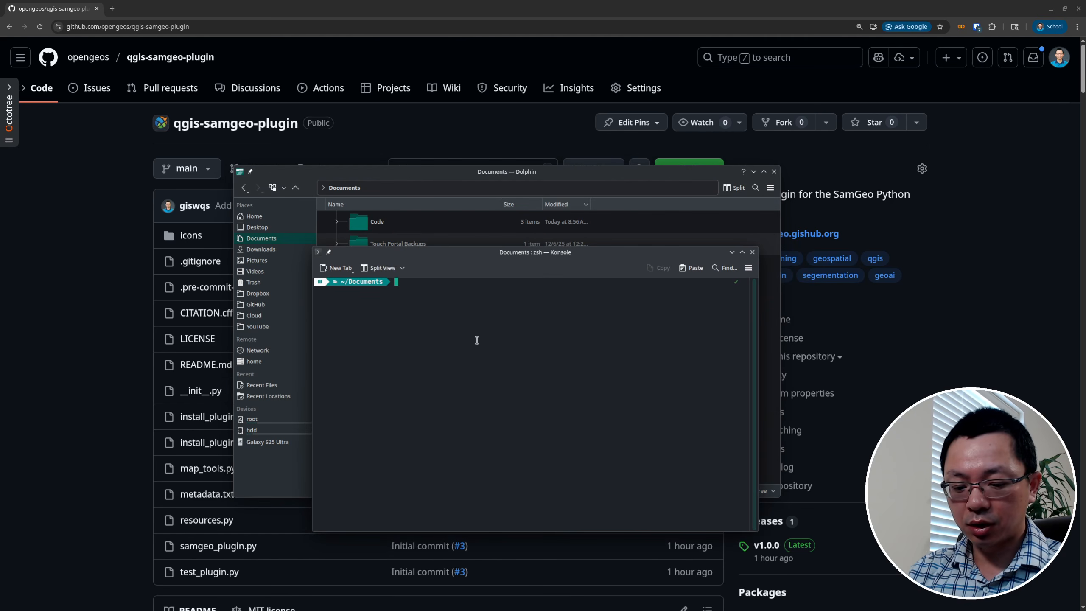
{"action": "type", "text": "git clone"}
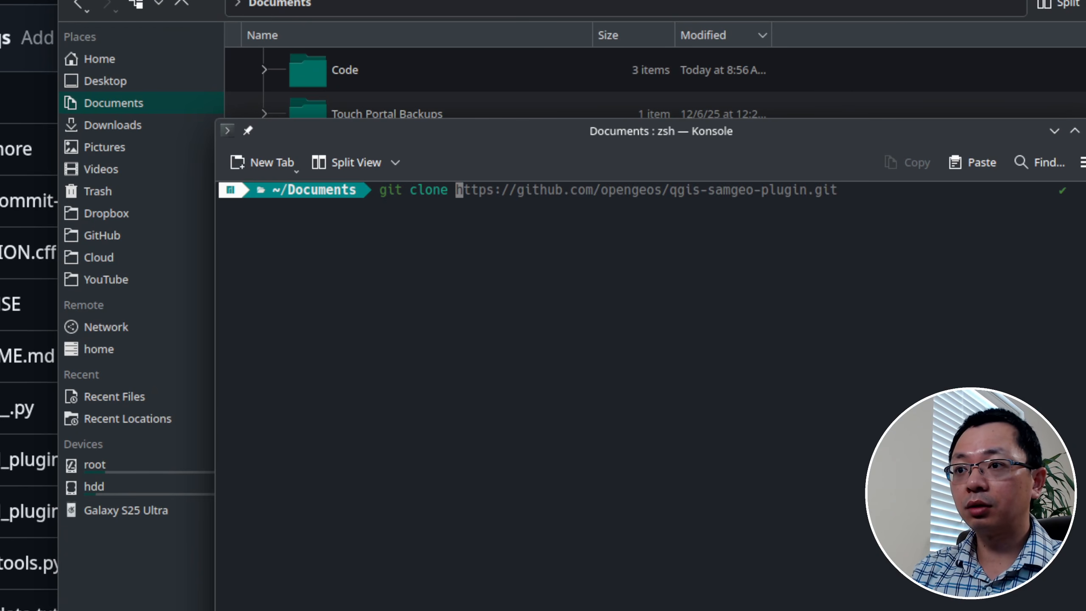
{"action": "key", "text": "Right"}
{"action": "key", "text": "Return"}
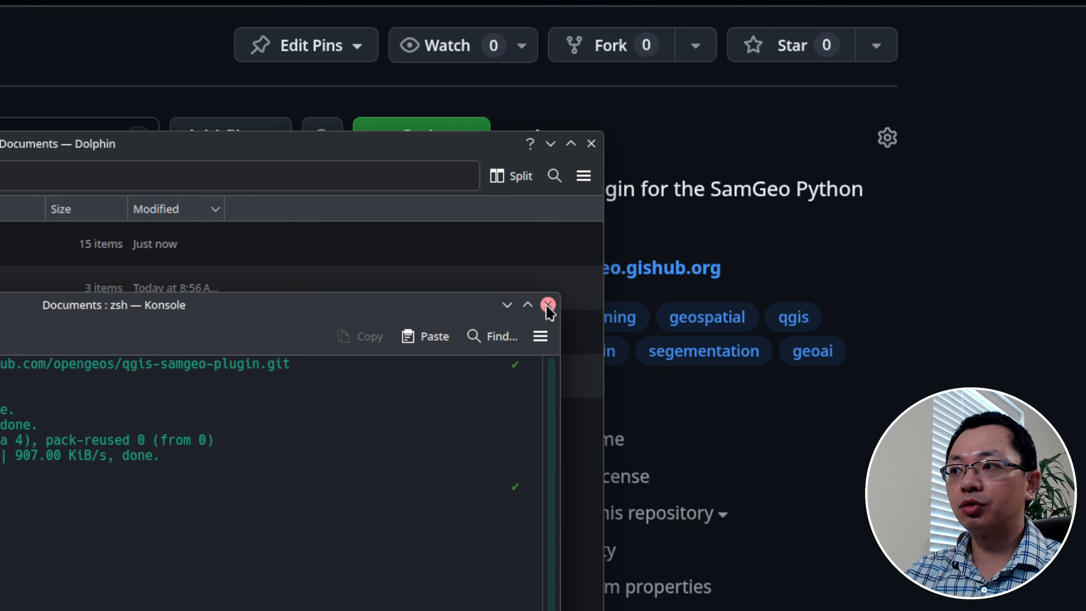
{"action": "left_click", "coordinate": [616, 280]}
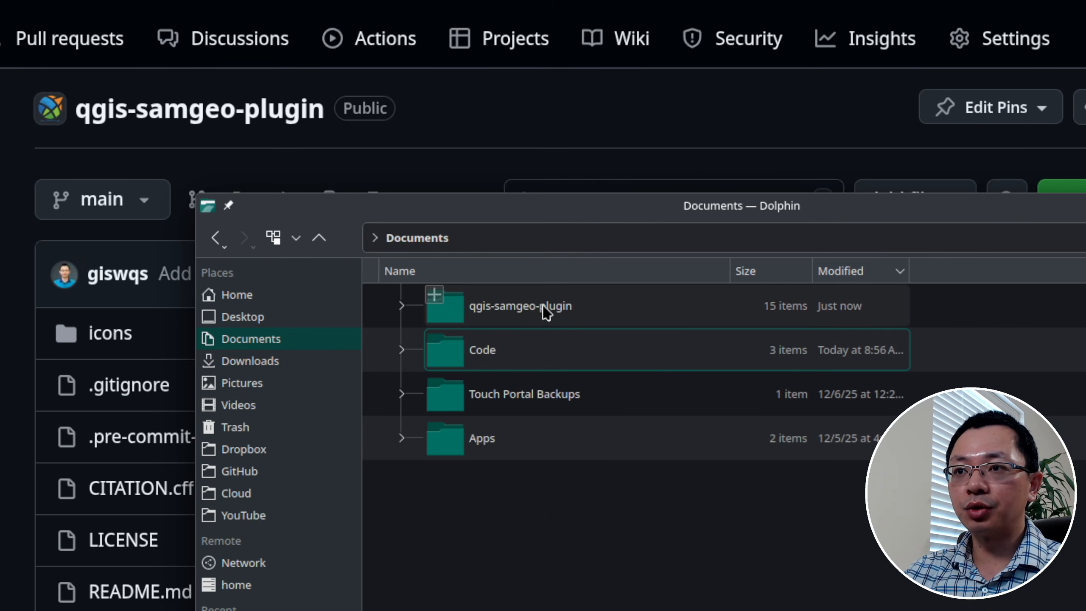
Open the cloned qgis-samgeo-plugin folder, locate install_plugin.py and start a terminal in that folder.
{"action": "double_click", "coordinate": [502, 303]}
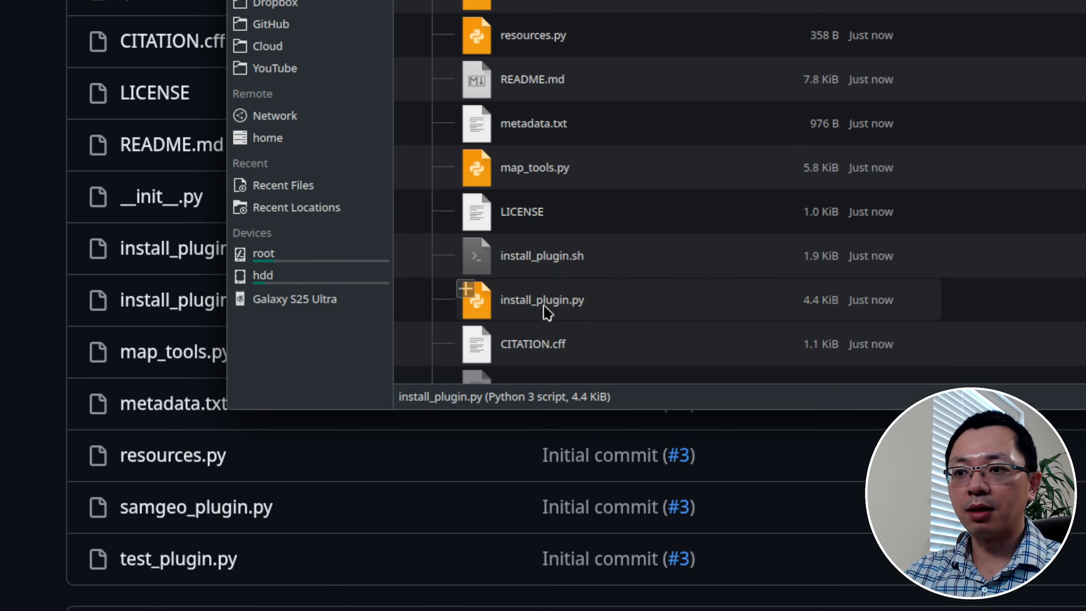
{"action": "left_click", "coordinate": [547, 313]}
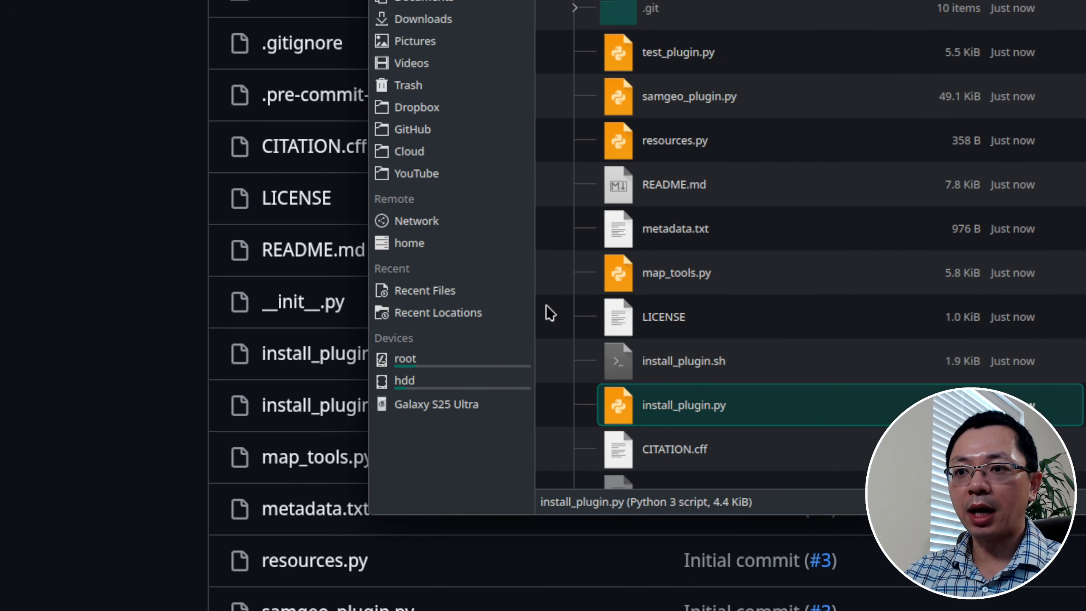
{"action": "right_click", "coordinate": [454, 259]}
{"action": "left_click", "coordinate": [573, 434]}
{"action": "left_click_drag", "start_coordinate": [575, 258], "coordinate": [542, 324]}
Activate the conda environment geo in the terminal.
{"action": "type", "text": "conda ac"}
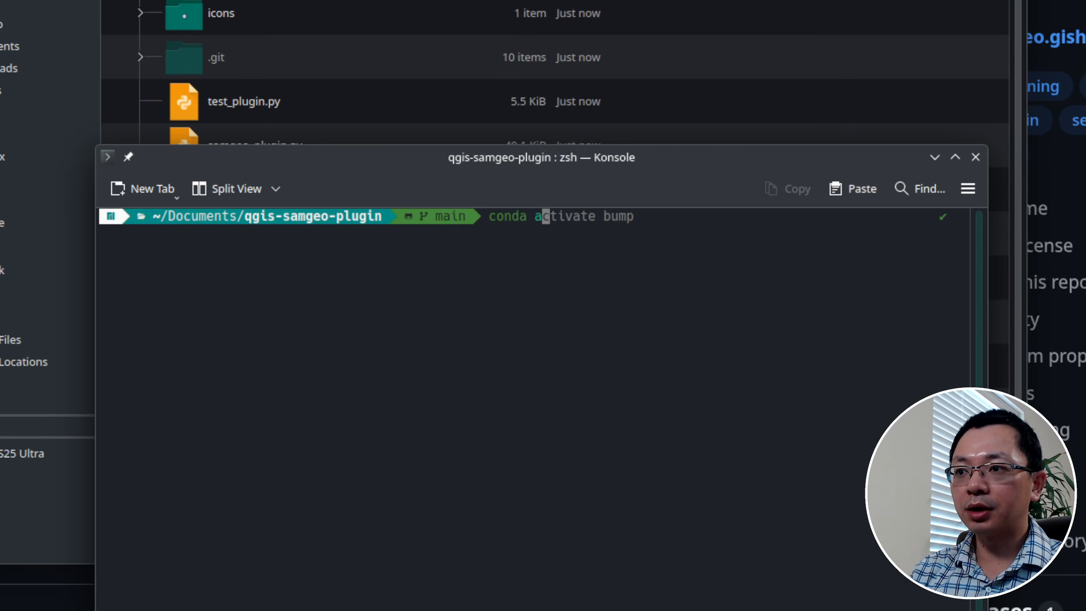
{"action": "type", "text": "tivate geo"}
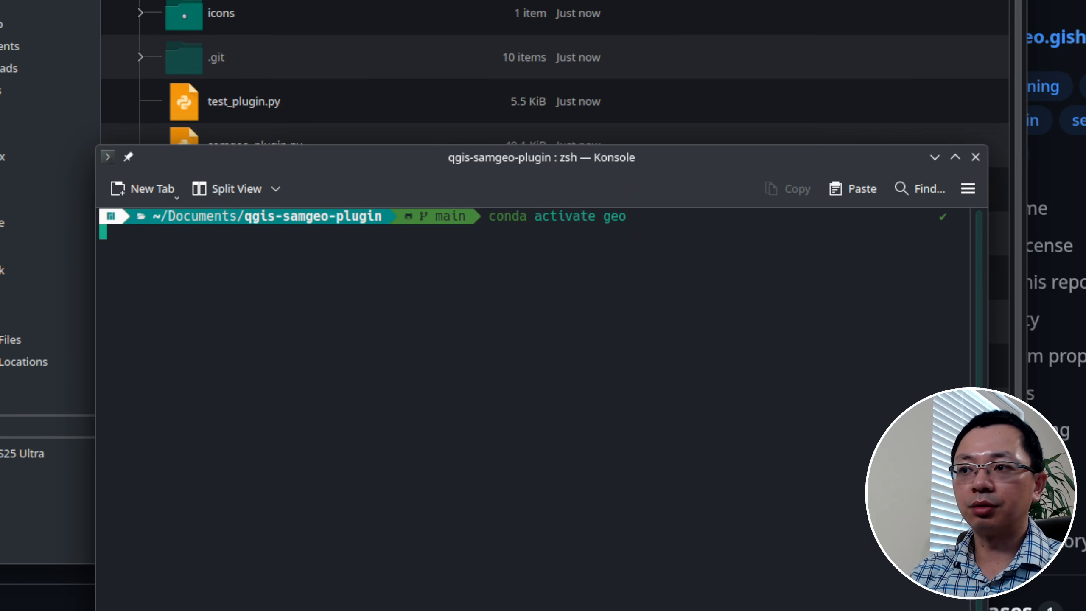
{"action": "key", "text": "Return"}
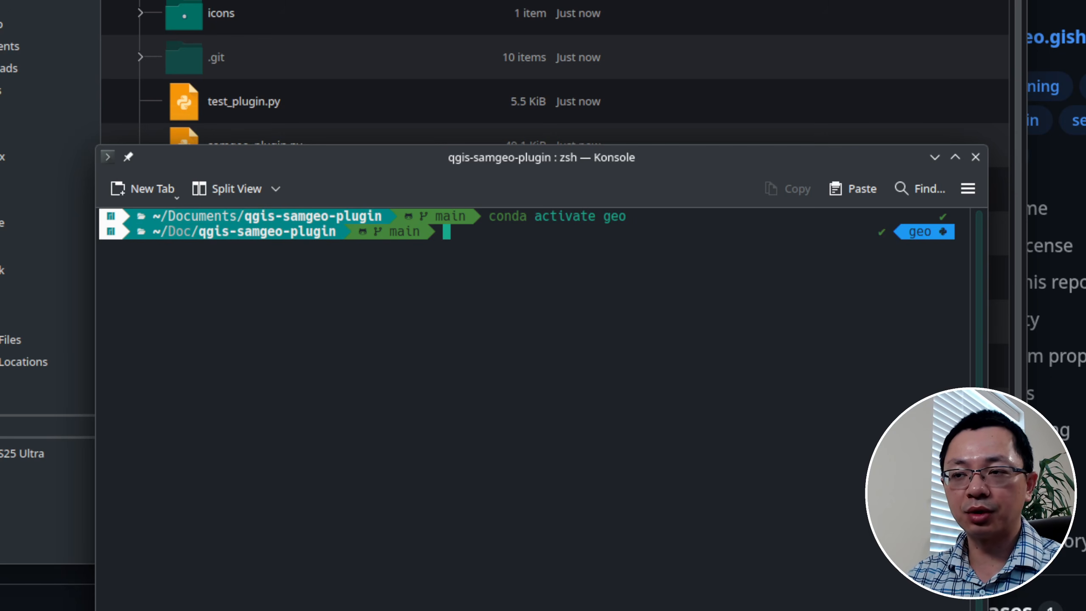
Install the plugin by running "python install_plugin.py", and highlight the installation paths in the output.
{"action": "type", "text": "python"}
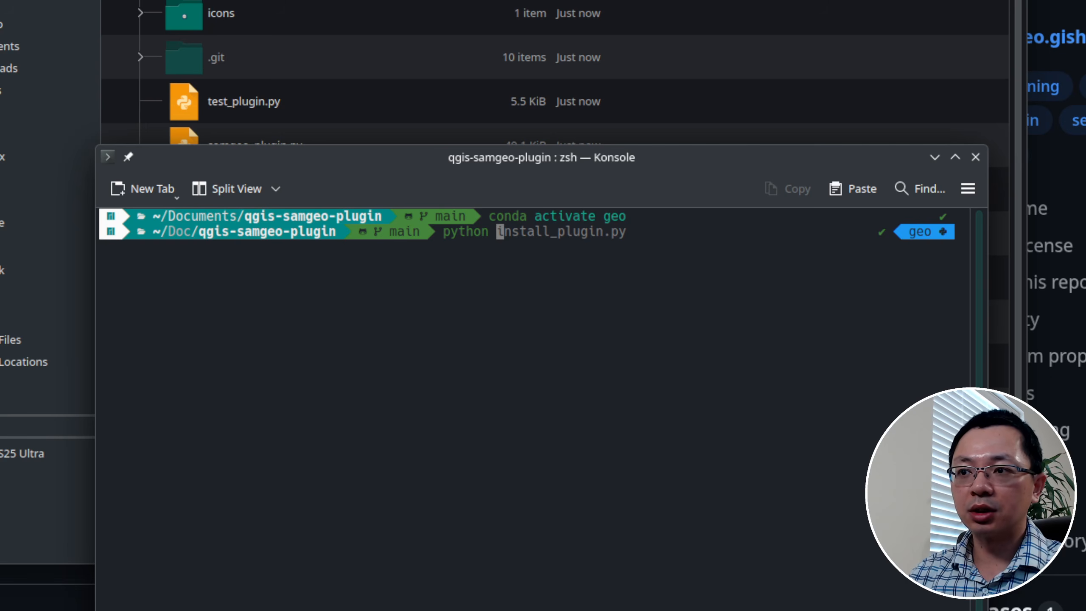
{"action": "key", "text": "Right"}
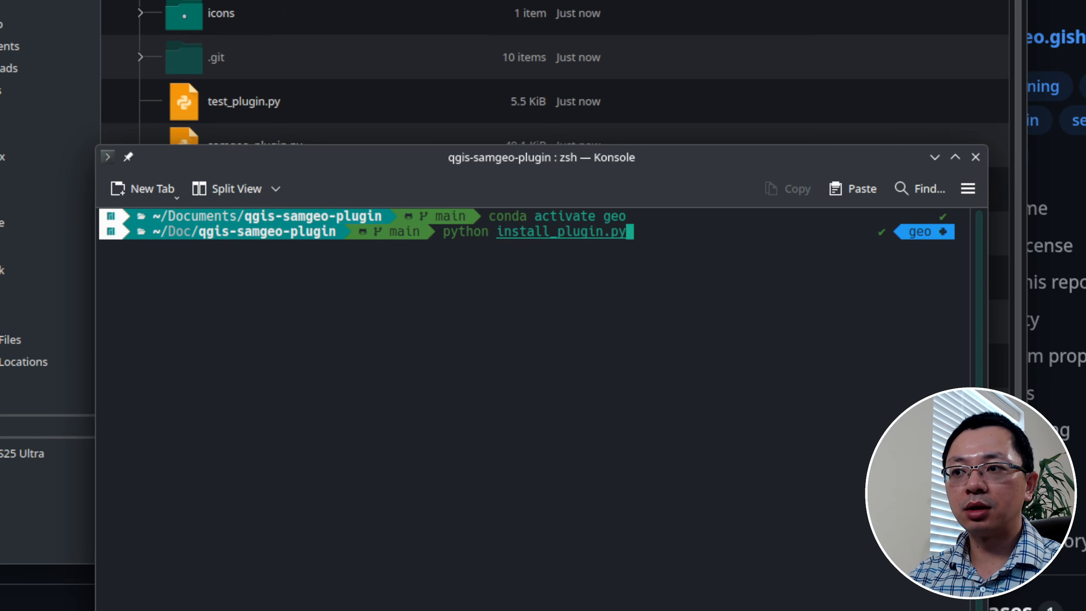
{"action": "key", "text": "Return"}
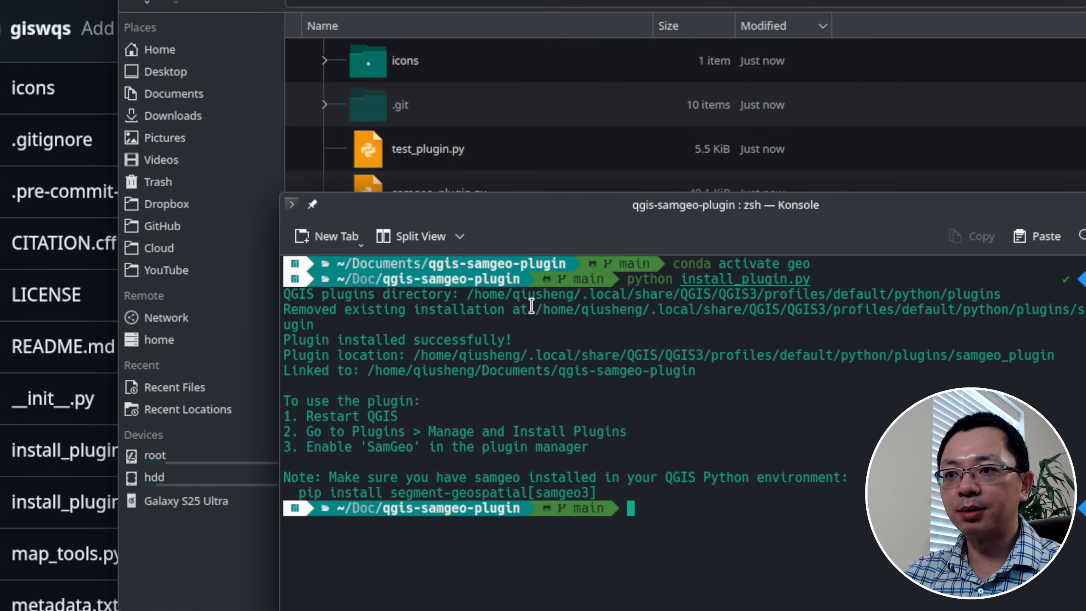
{"action": "left_click_drag", "start_coordinate": [482, 224], "coordinate": [616, 263]}
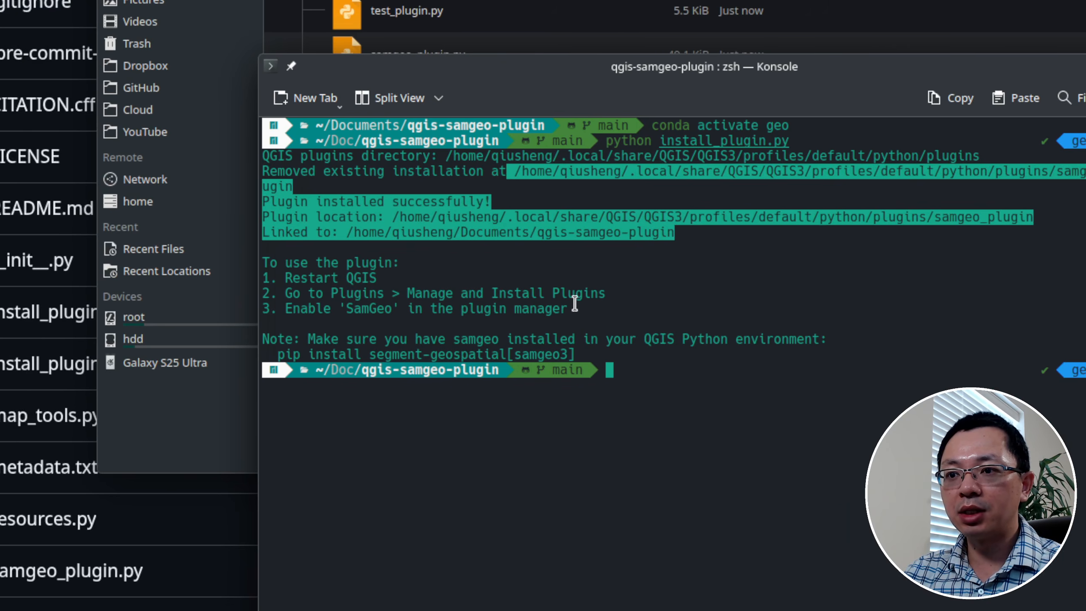
Launch QGIS from the terminal with "conda run qgis".
{"action": "left_click", "coordinate": [532, 412]}
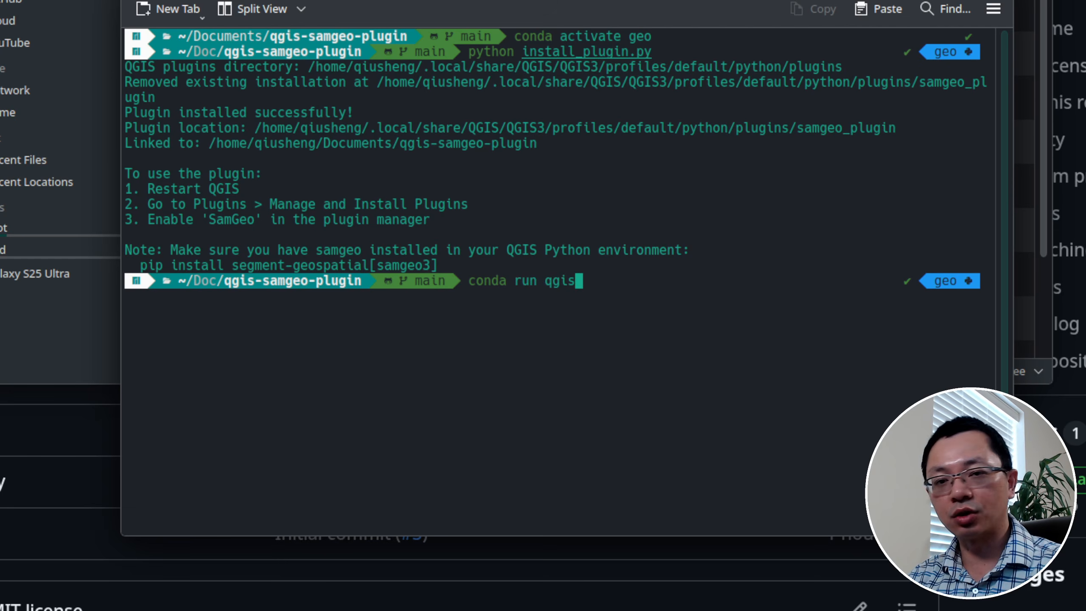
{"action": "key", "text": "Return"}
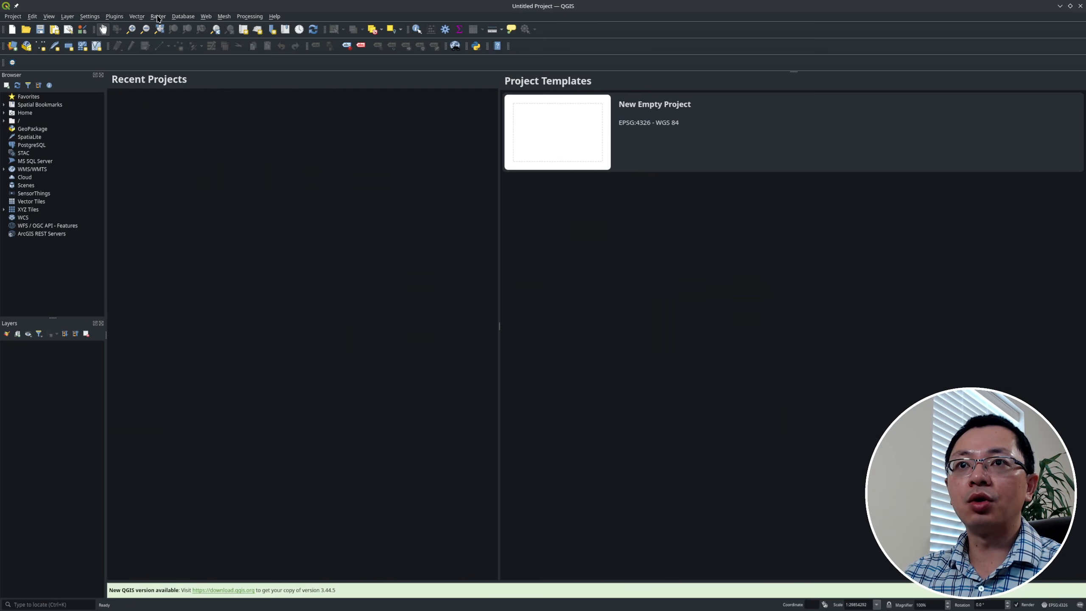
Check in the plugin manager that SamGeo is installed and enabled, view its details and close the manager.
{"action": "left_click", "coordinate": [113, 16]}
{"action": "left_click", "coordinate": [113, 17]}
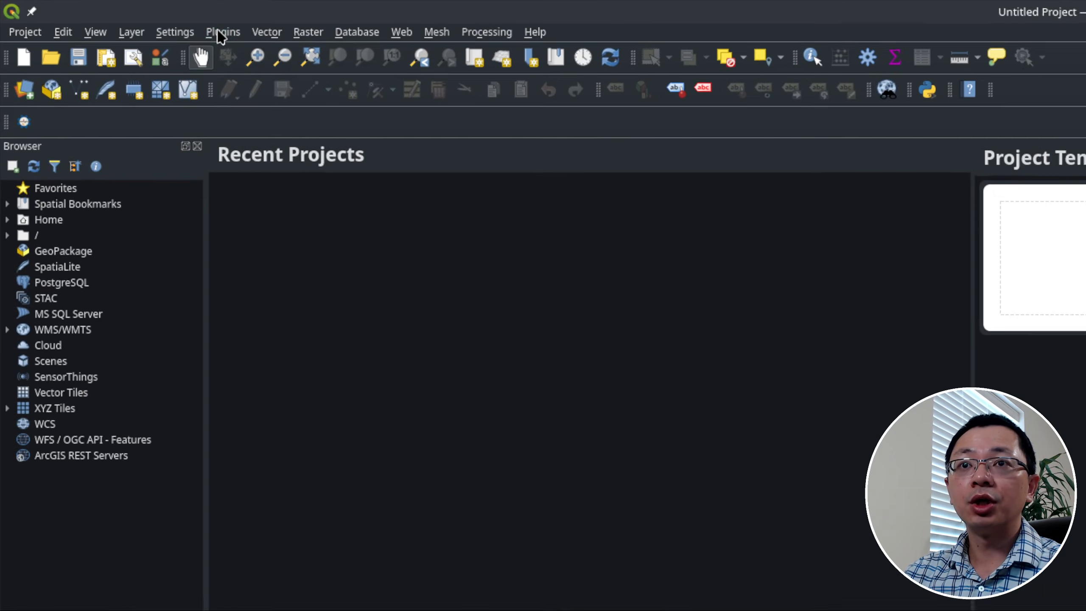
{"action": "left_click", "coordinate": [112, 17]}
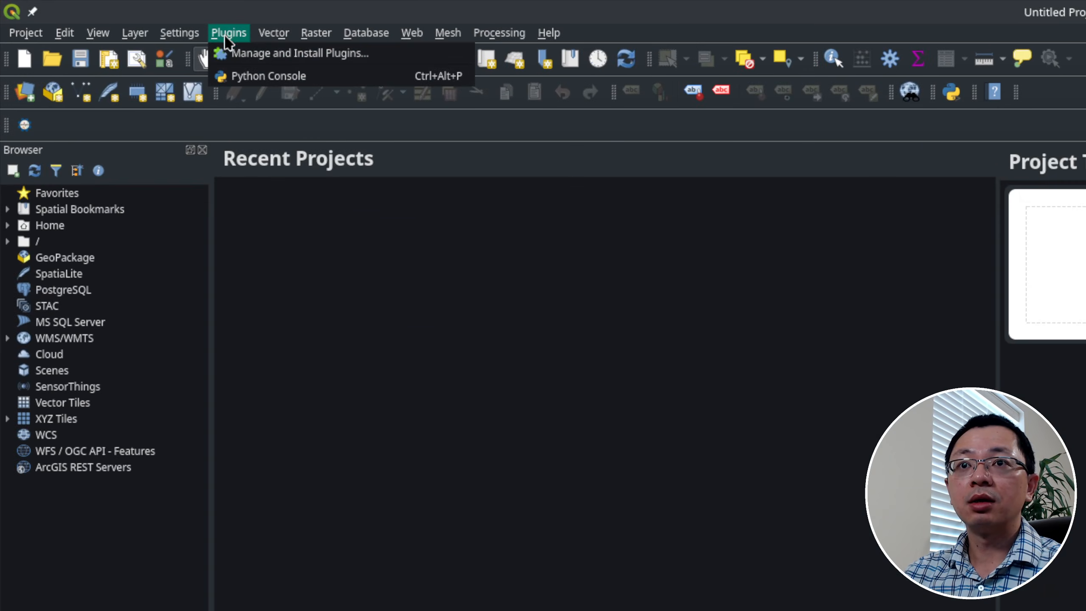
{"action": "left_click", "coordinate": [259, 55]}
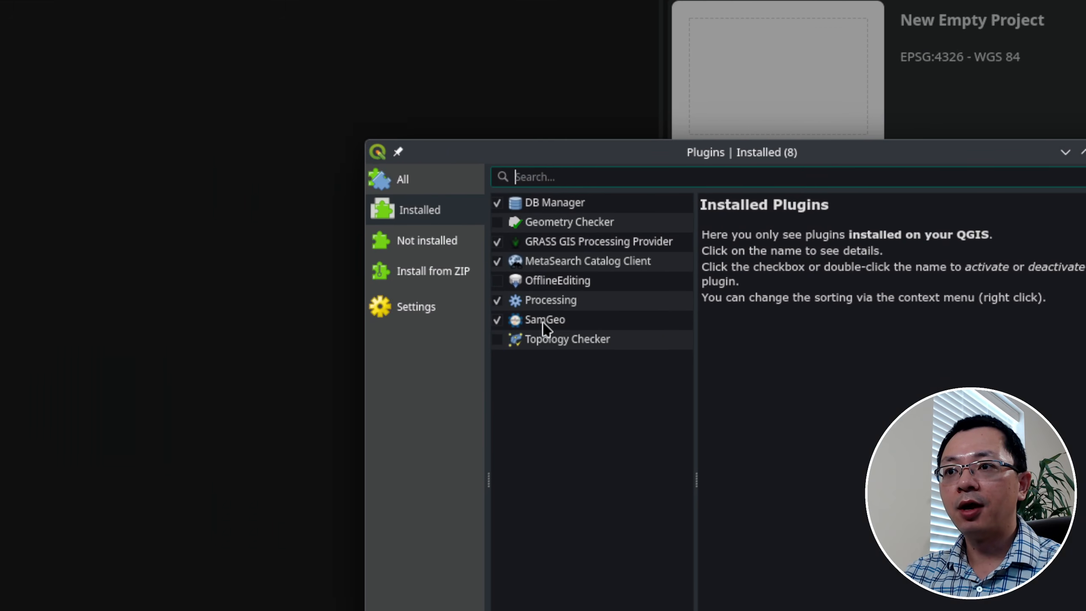
{"action": "left_click", "coordinate": [552, 303]}
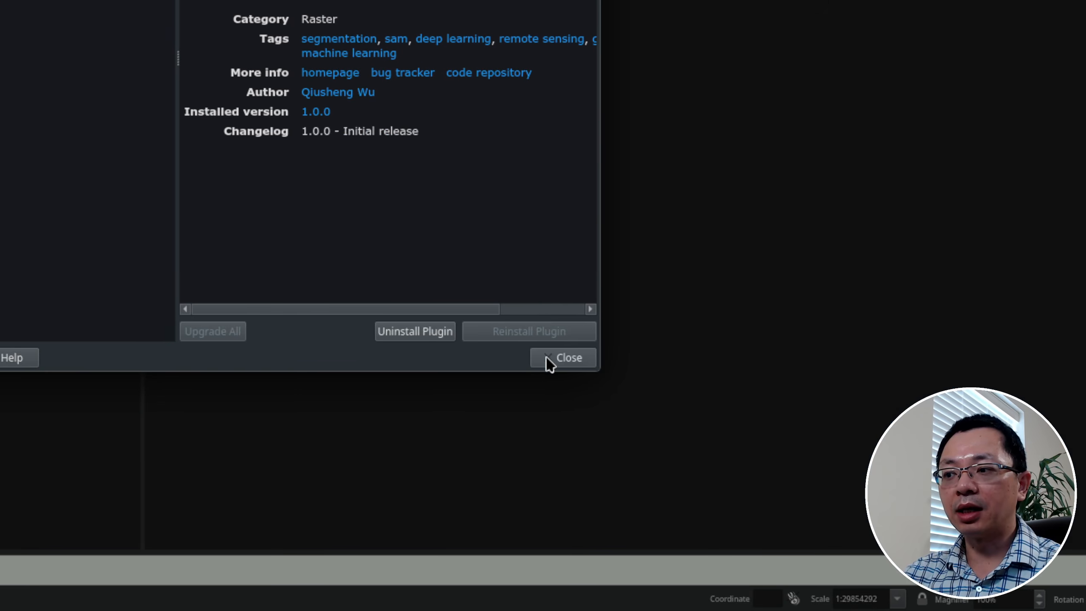
{"action": "left_click", "coordinate": [546, 360]}
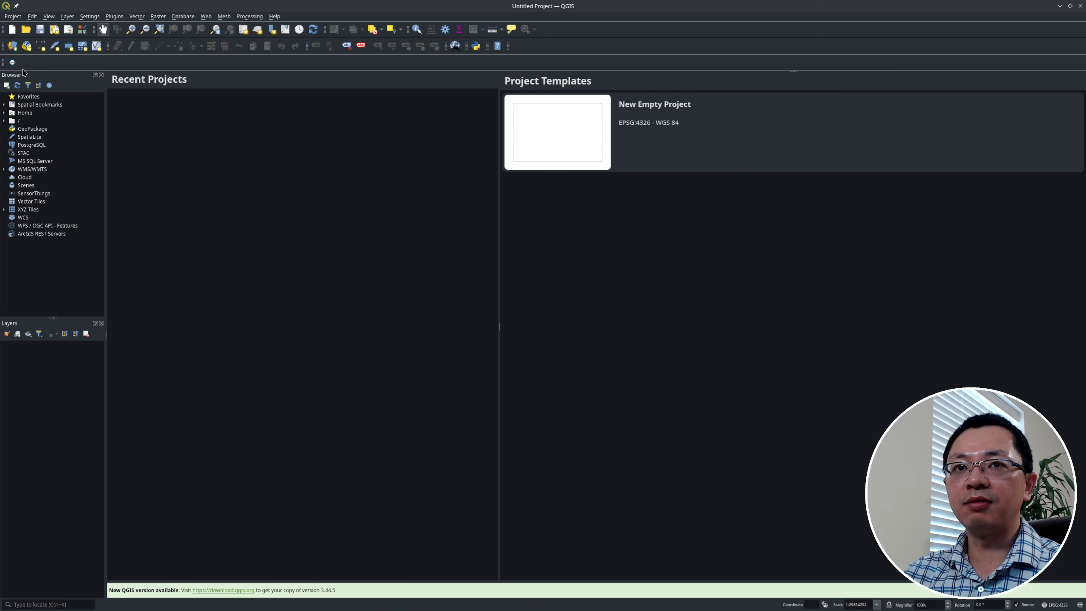
Create a new empty project and open the SamGeo Segmentation panel.
{"action": "left_click", "coordinate": [554, 130]}
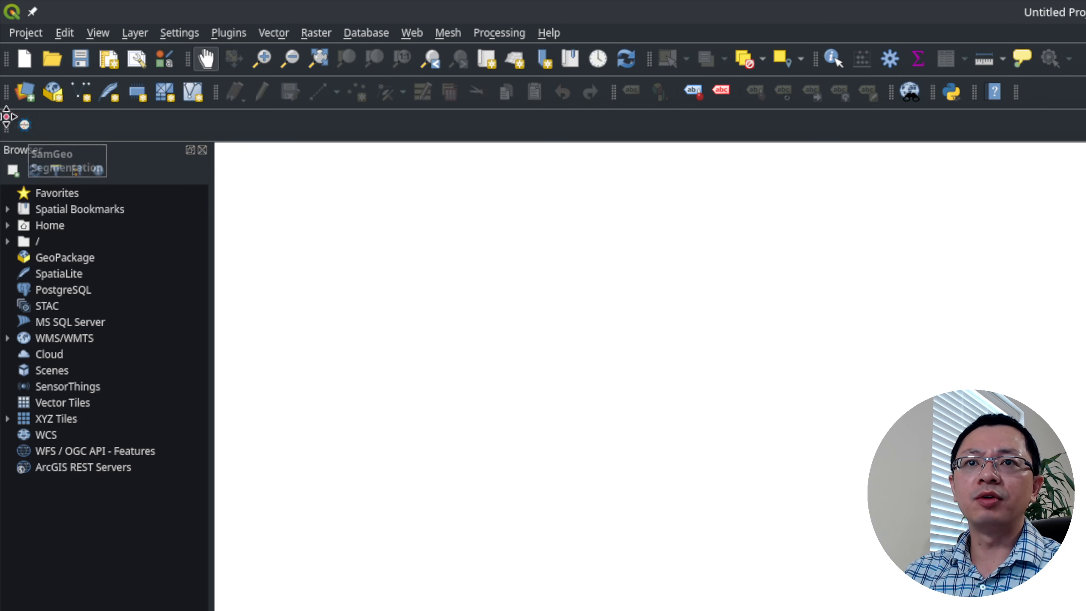
{"action": "left_click", "coordinate": [317, 34]}
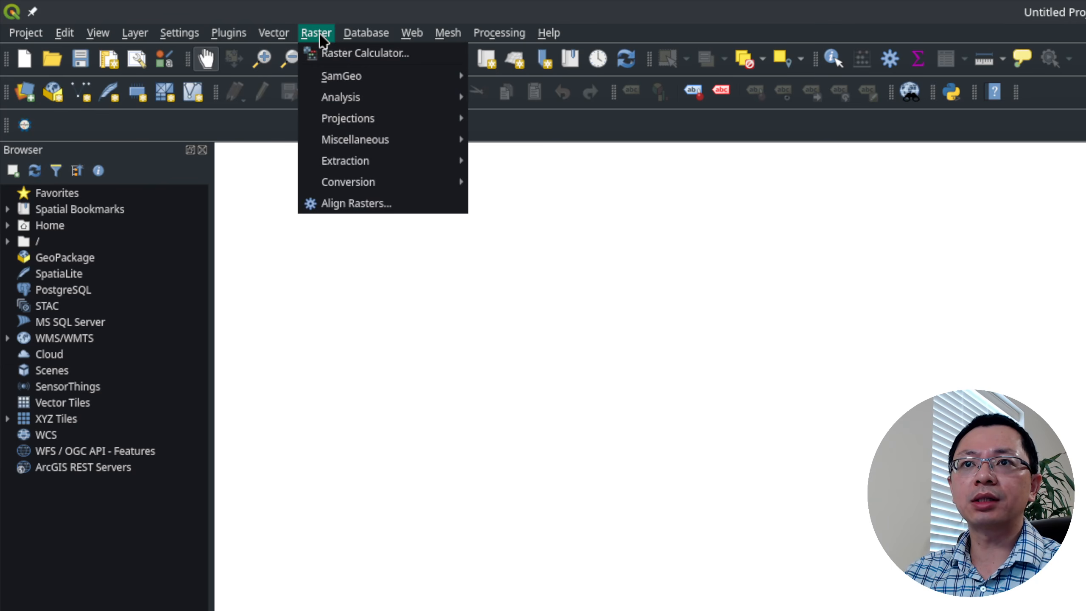
{"action": "mouse_move", "coordinate": [358, 78]}
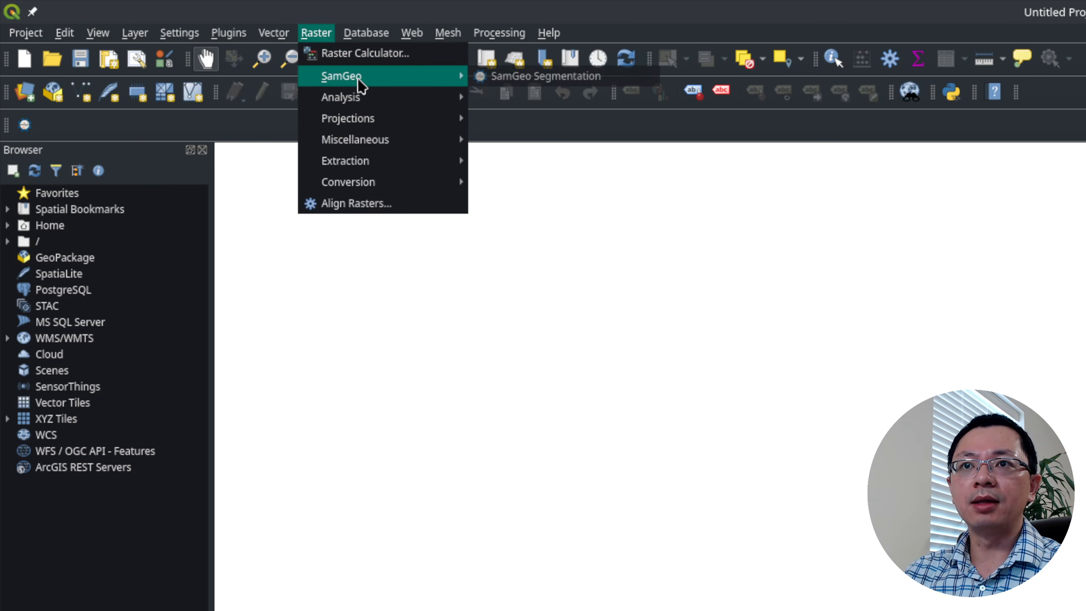
{"action": "left_click", "coordinate": [544, 77]}
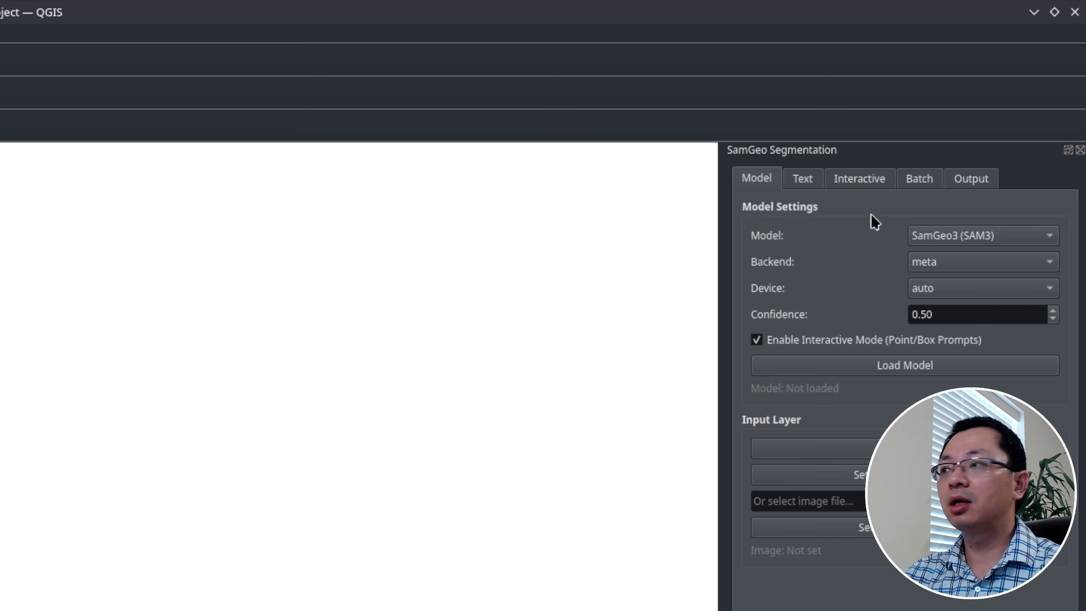
Review the Text, Interactive, Batch and Output settings of SamGeo Segmentation, and return to the Model settings.
{"action": "left_click", "coordinate": [810, 188]}
{"action": "left_click", "coordinate": [768, 187]}
{"action": "left_click", "coordinate": [817, 188]}
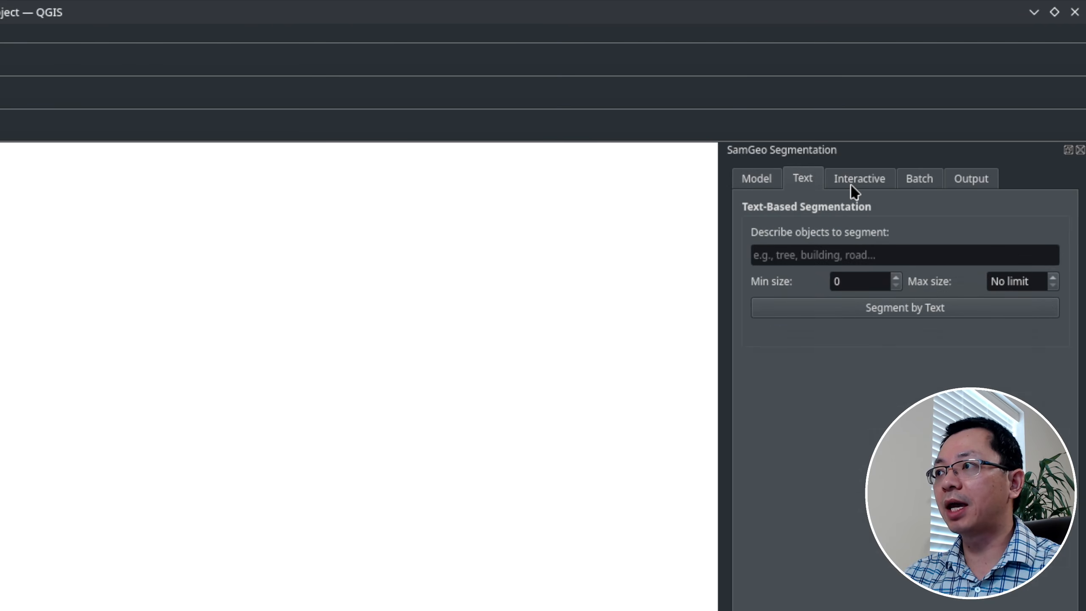
{"action": "left_click", "coordinate": [850, 188]}
{"action": "left_click", "coordinate": [922, 187]}
{"action": "left_click", "coordinate": [971, 187]}
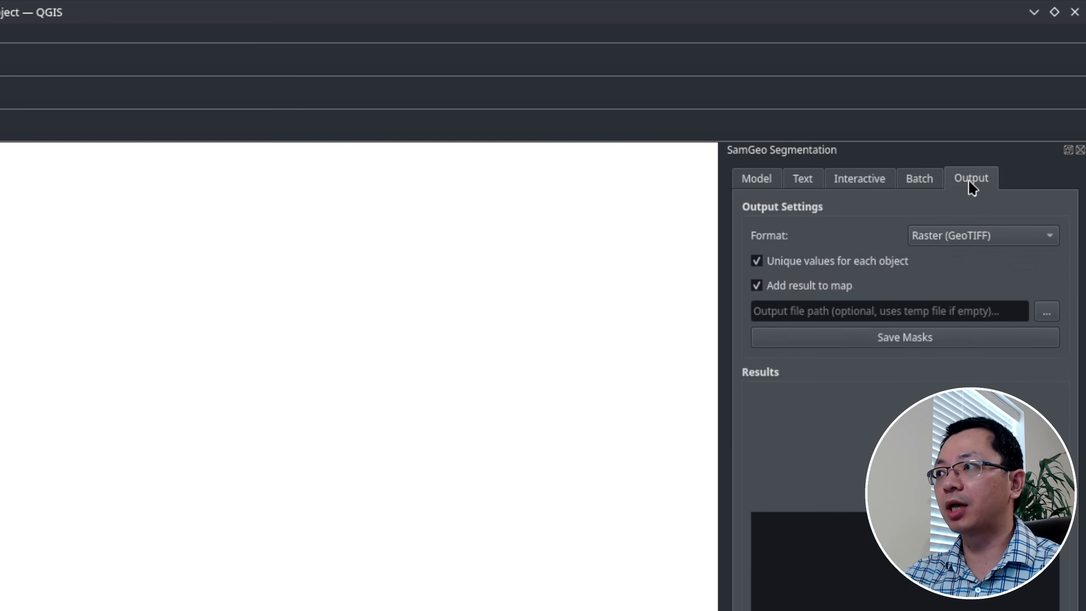
{"action": "left_click", "coordinate": [767, 180]}
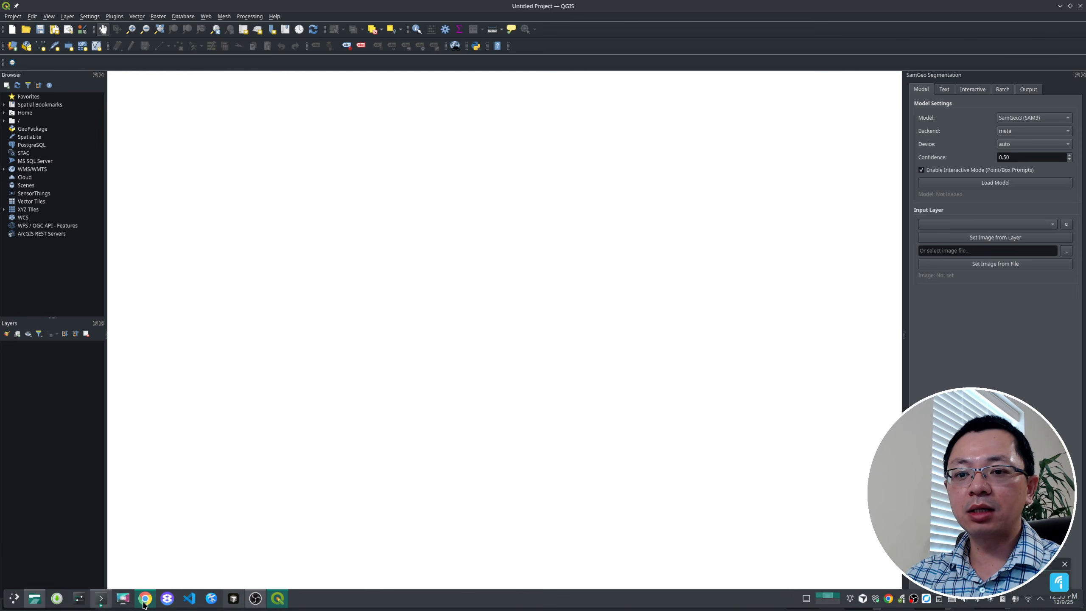
Switch to Chrome and find the "Set an Image" section in the plugin's README.
{"action": "left_click", "coordinate": [146, 598]}
{"action": "scroll", "coordinate": [103, 291], "scroll_direction": "down", "scroll_amount": 20}
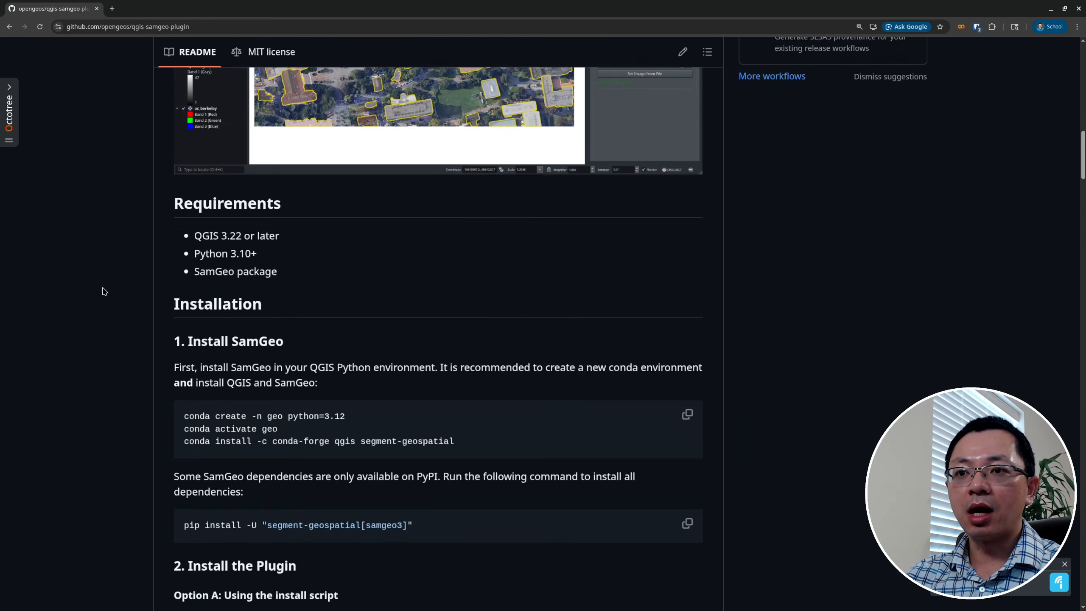
{"action": "scroll", "coordinate": [105, 291], "scroll_direction": "down", "scroll_amount": 7}
{"action": "scroll", "coordinate": [107, 291], "scroll_direction": "down", "scroll_amount": 20}
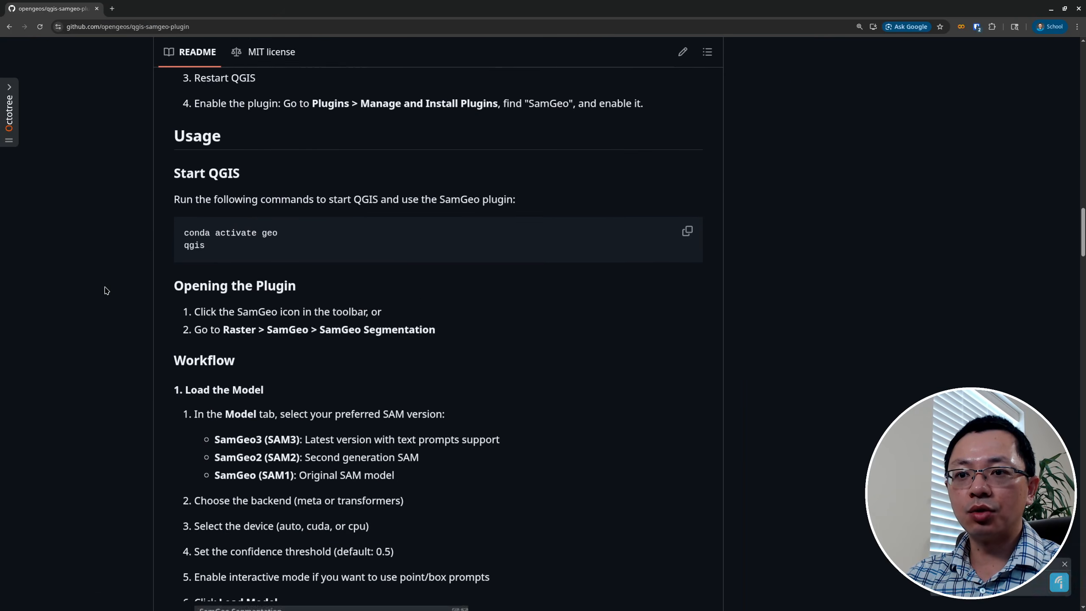
{"action": "left_click_drag", "start_coordinate": [182, 184], "coordinate": [271, 195]}
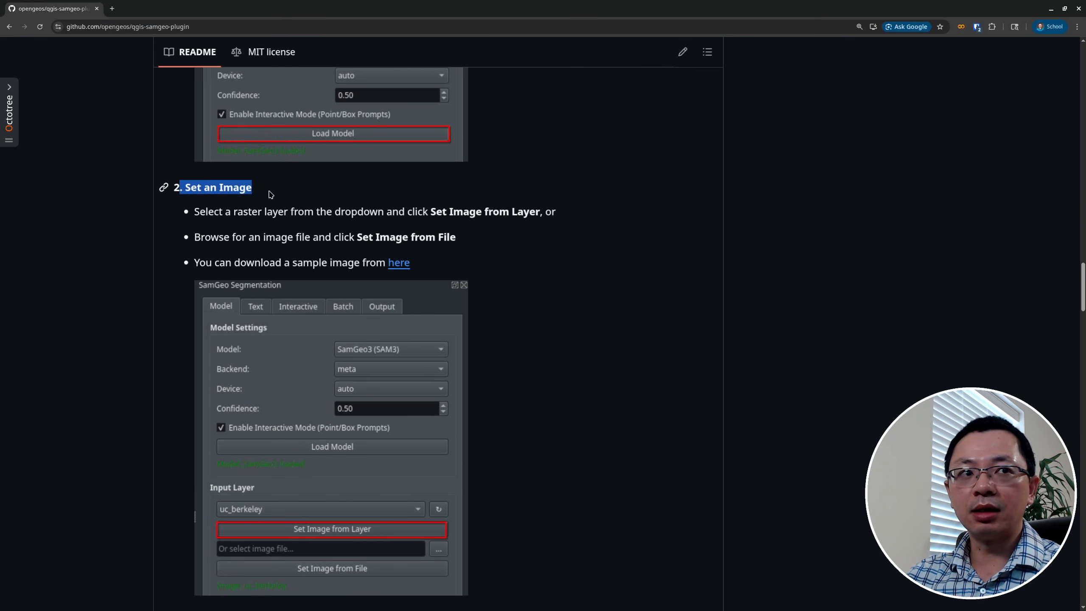
Download the README's sample image as uc_berkeley.tif to Downloads, overwriting the existing file, and minimize the browser.
{"action": "left_click", "coordinate": [398, 265]}
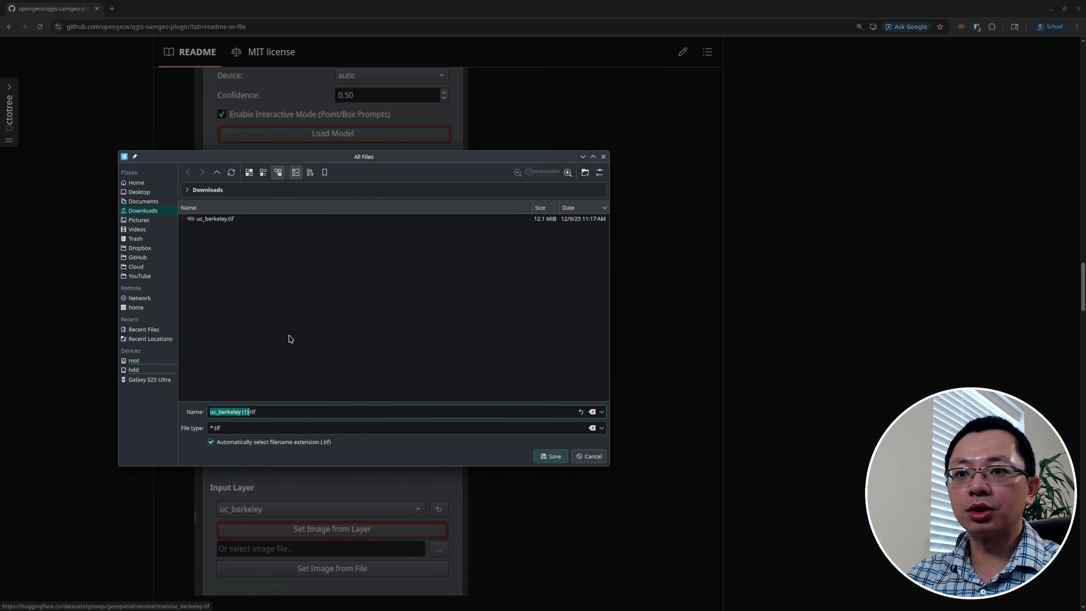
{"action": "left_click", "coordinate": [209, 222]}
{"action": "left_click", "coordinate": [551, 457]}
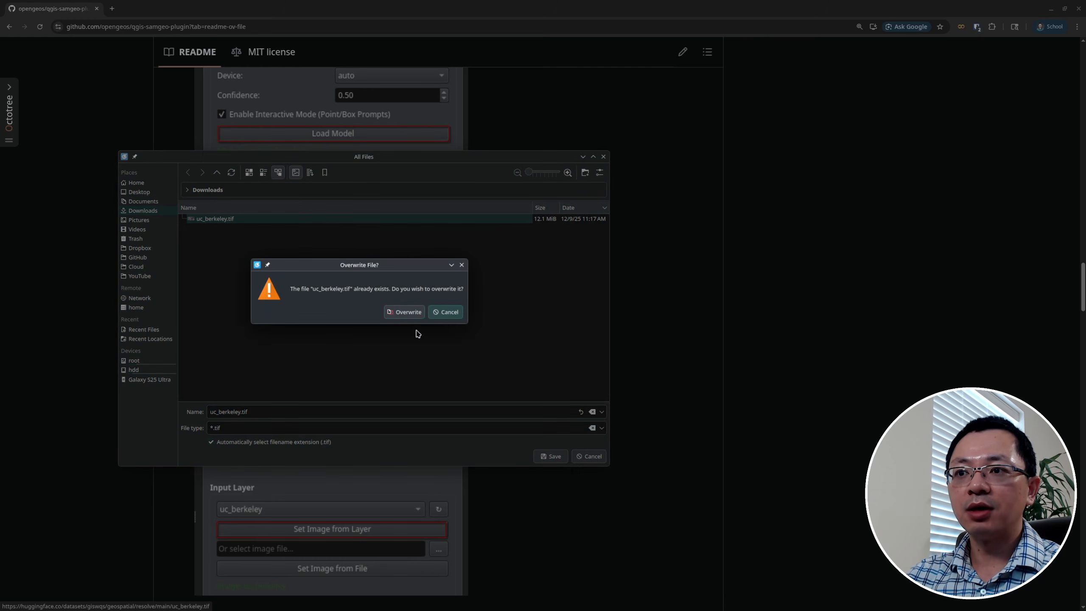
{"action": "left_click", "coordinate": [417, 315]}
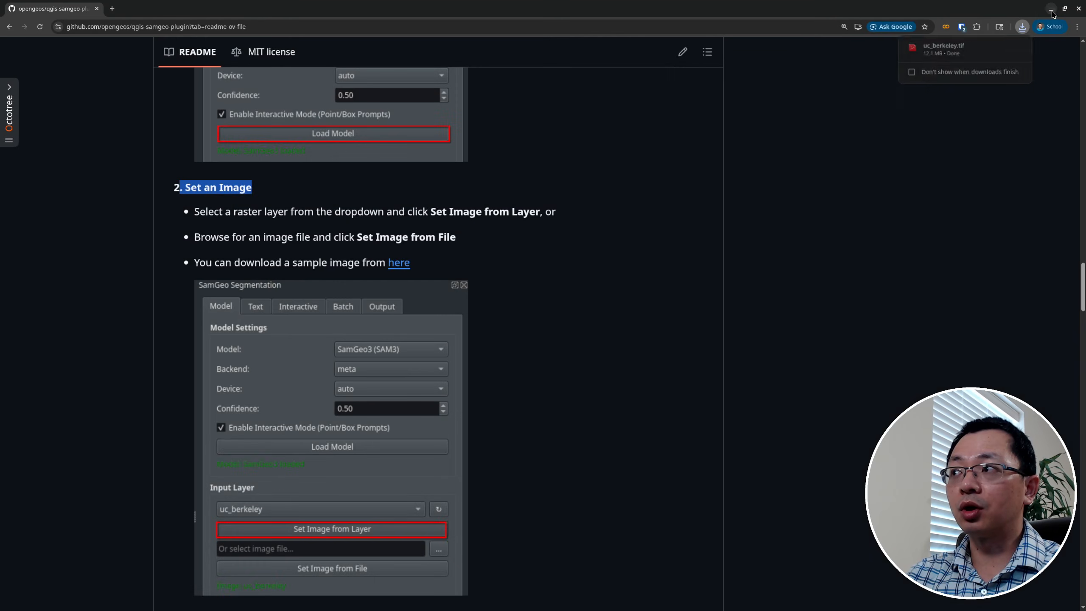
{"action": "left_click", "coordinate": [1051, 9]}
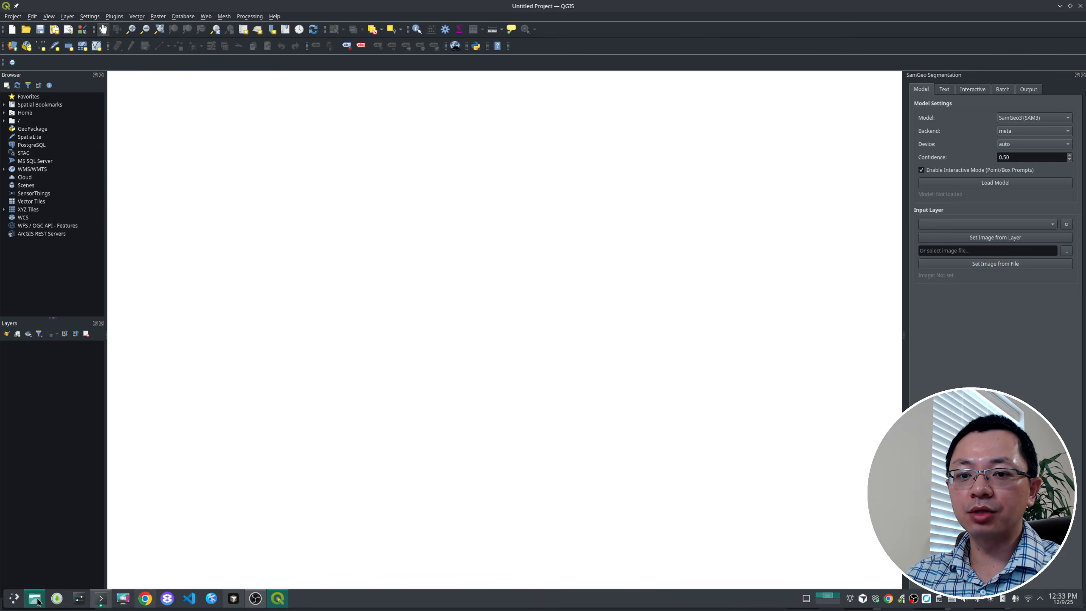
Add uc_berkeley.tif from the Downloads folder to the QGIS map as a raster layer, and minimize the file manager.
{"action": "left_click", "coordinate": [36, 599]}
{"action": "left_click", "coordinate": [270, 241]}
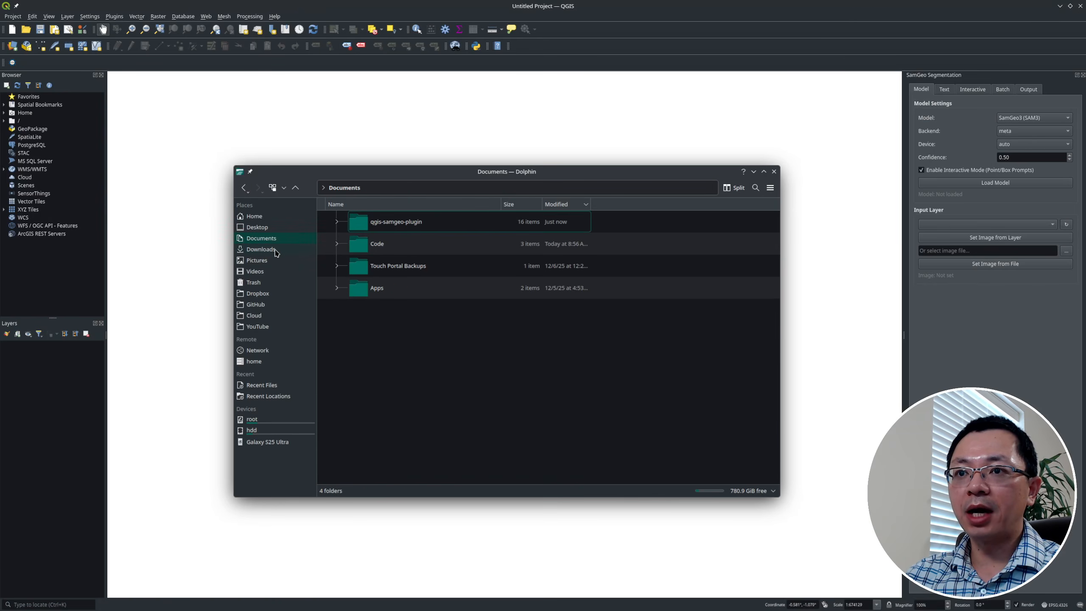
{"action": "left_click", "coordinate": [279, 250]}
{"action": "left_click_drag", "start_coordinate": [376, 221], "coordinate": [201, 308]}
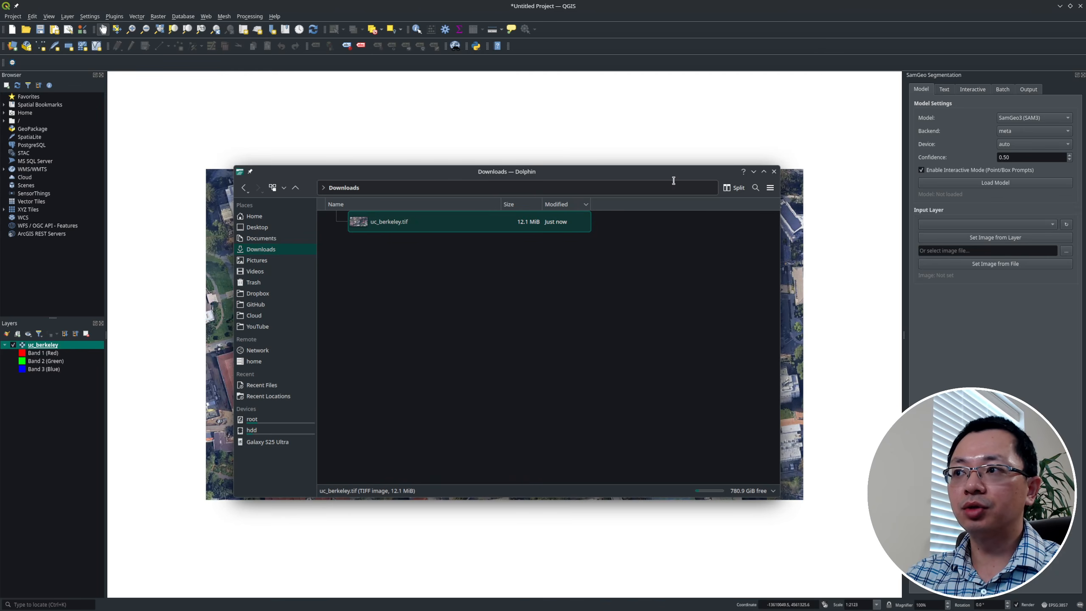
{"action": "left_click", "coordinate": [753, 171]}
Widen the SamGeo Segmentation panel slightly and reposition the image in the map view.
{"action": "left_click_drag", "start_coordinate": [614, 302], "coordinate": [588, 318]}
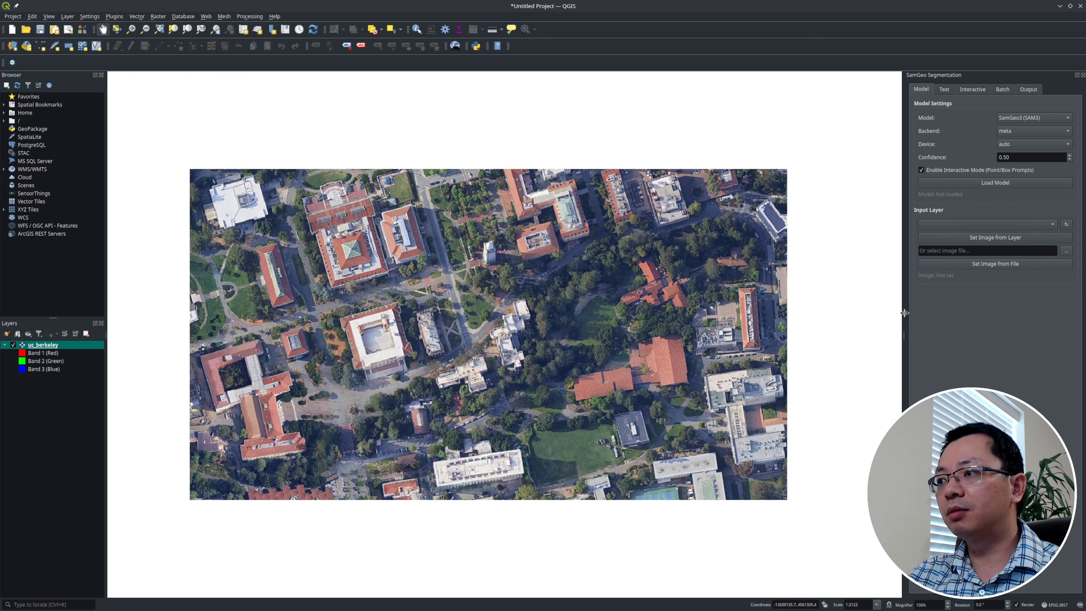
{"action": "left_click_drag", "start_coordinate": [901, 312], "coordinate": [882, 311]}
{"action": "left_click_drag", "start_coordinate": [509, 312], "coordinate": [515, 307]}
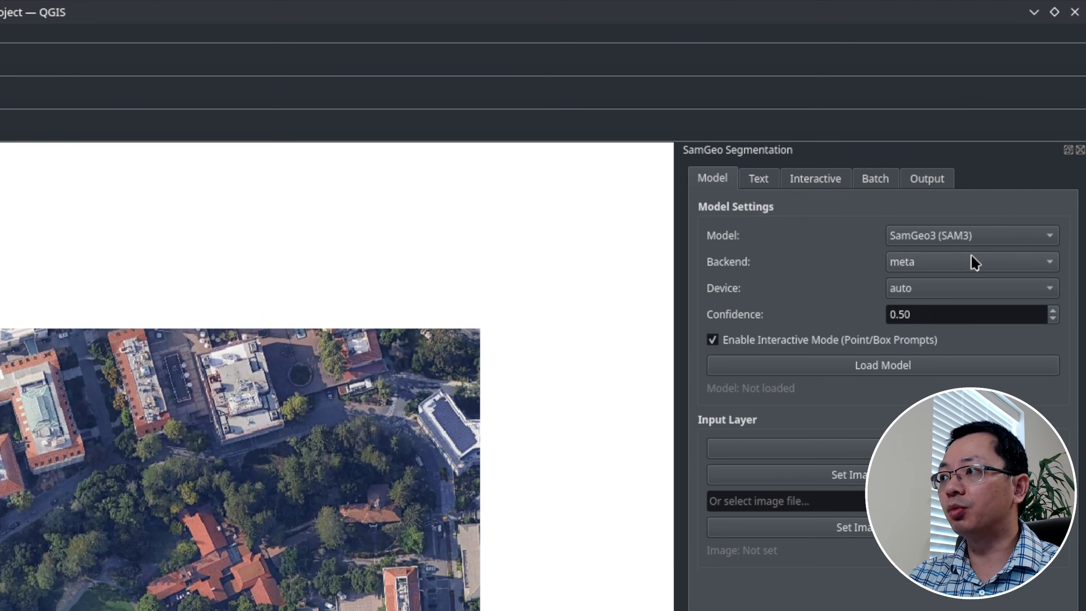
Load the SamGeo3 (SAM3) model with the meta backend and the device set to auto.
{"action": "left_click", "coordinate": [1040, 239]}
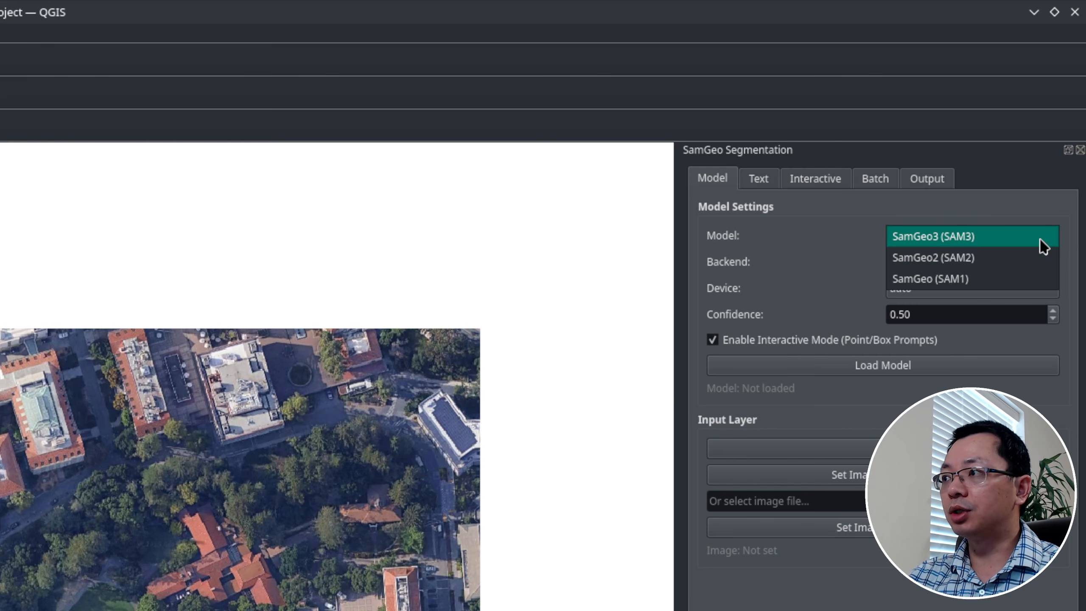
{"action": "left_click", "coordinate": [1041, 240]}
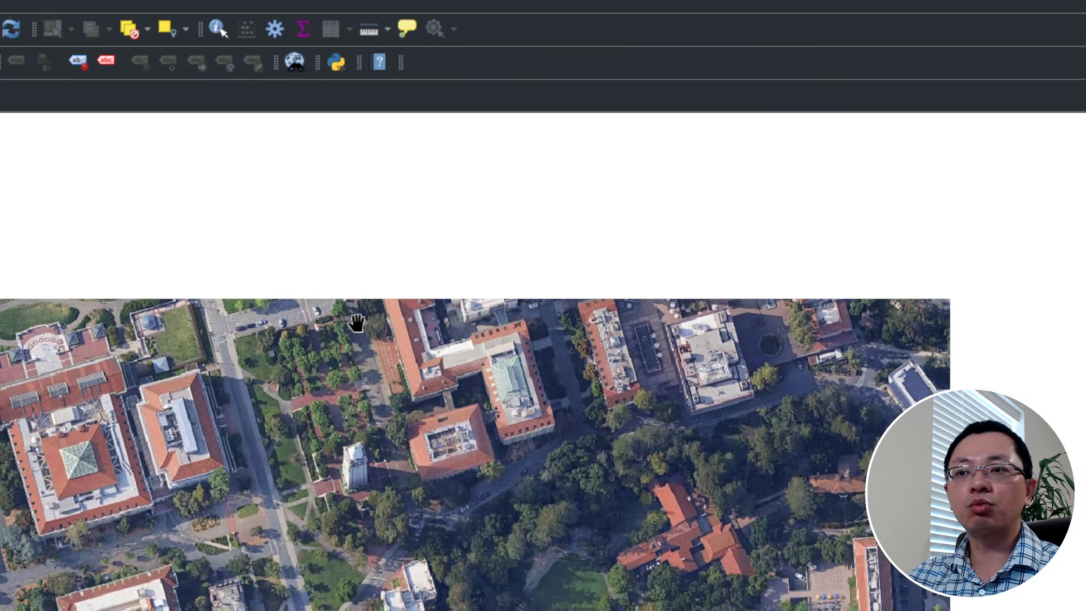
{"action": "left_click_drag", "start_coordinate": [357, 322], "coordinate": [537, 306]}
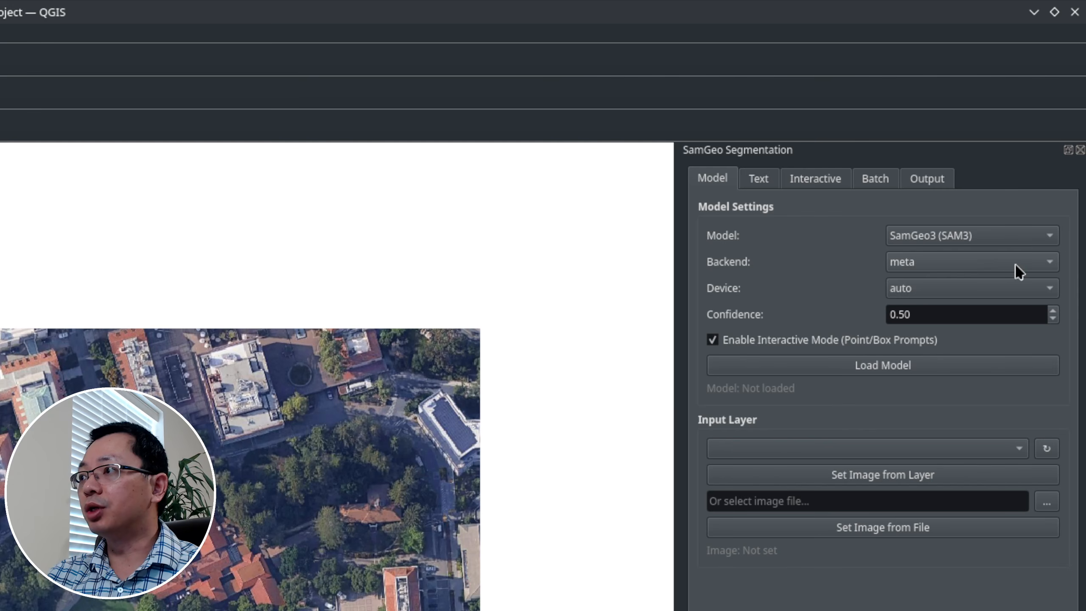
{"action": "left_click", "coordinate": [1058, 131]}
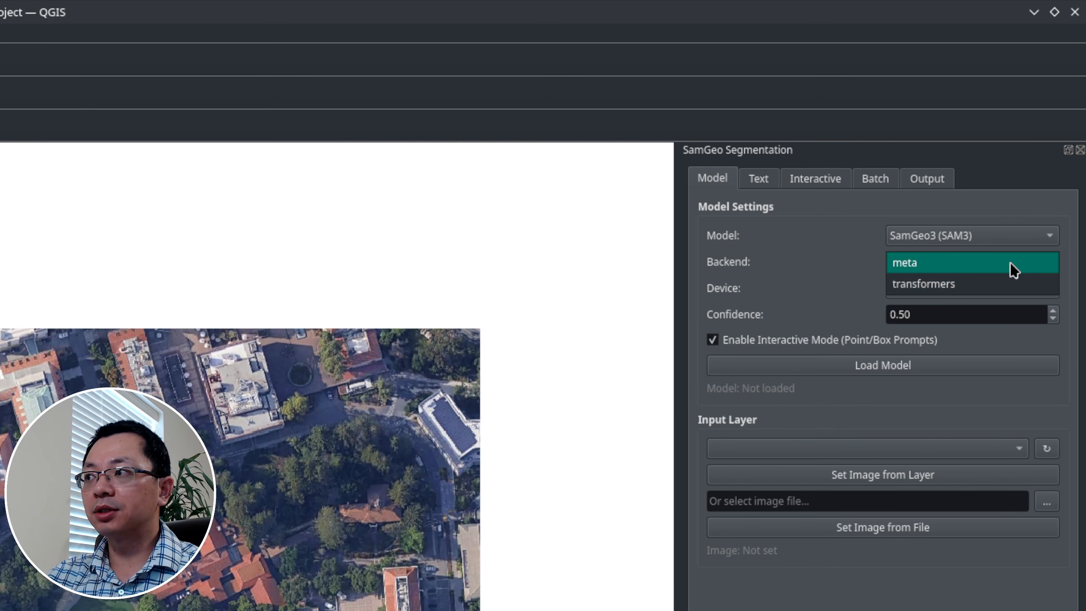
{"action": "left_click", "coordinate": [1014, 270]}
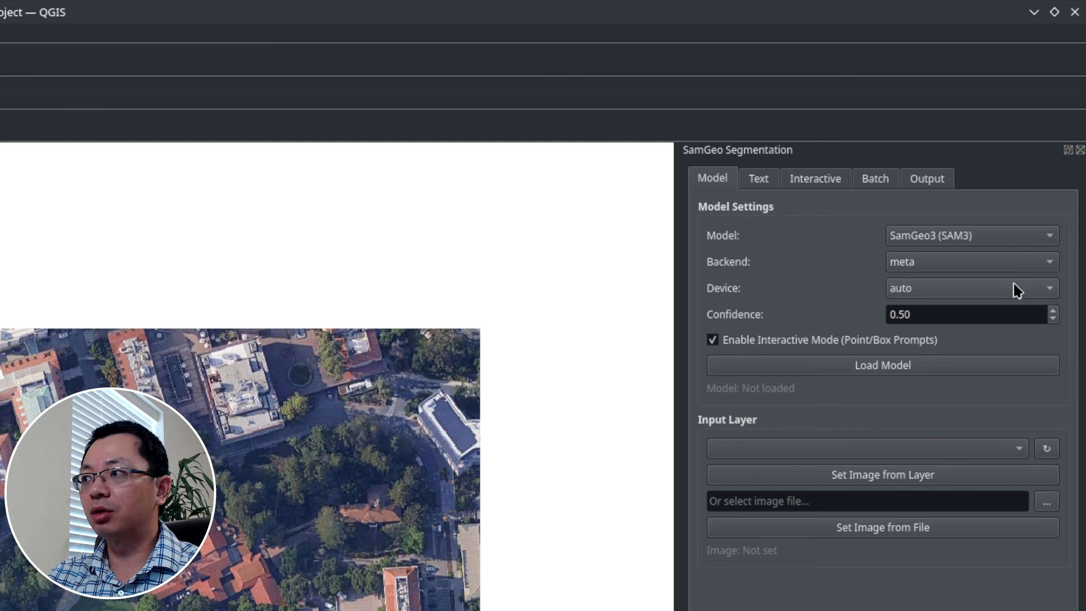
{"action": "left_click", "coordinate": [1033, 295]}
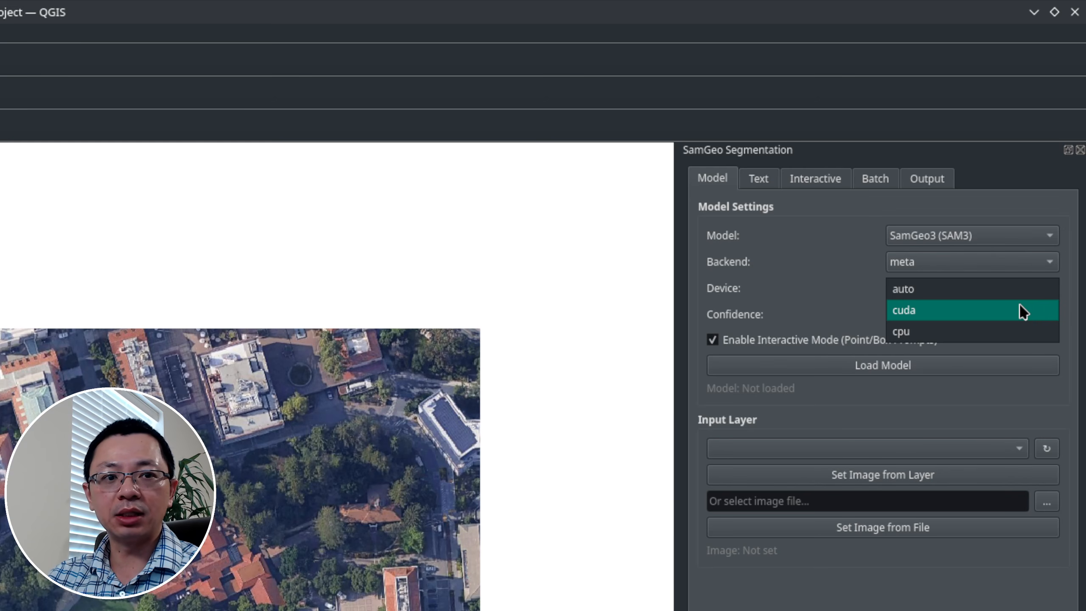
{"action": "left_click", "coordinate": [917, 289]}
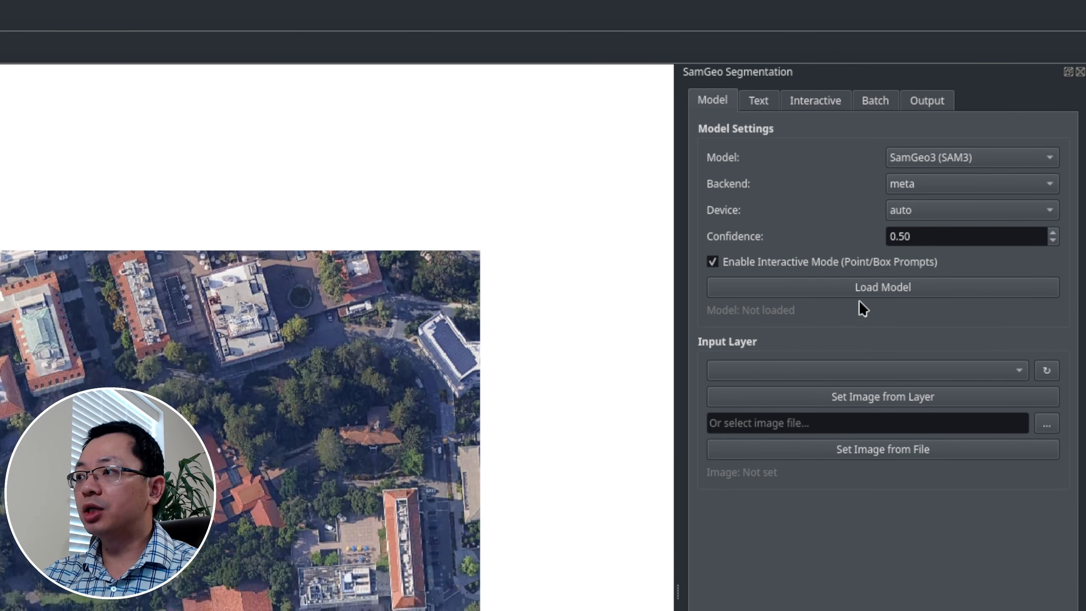
{"action": "left_click", "coordinate": [880, 312]}
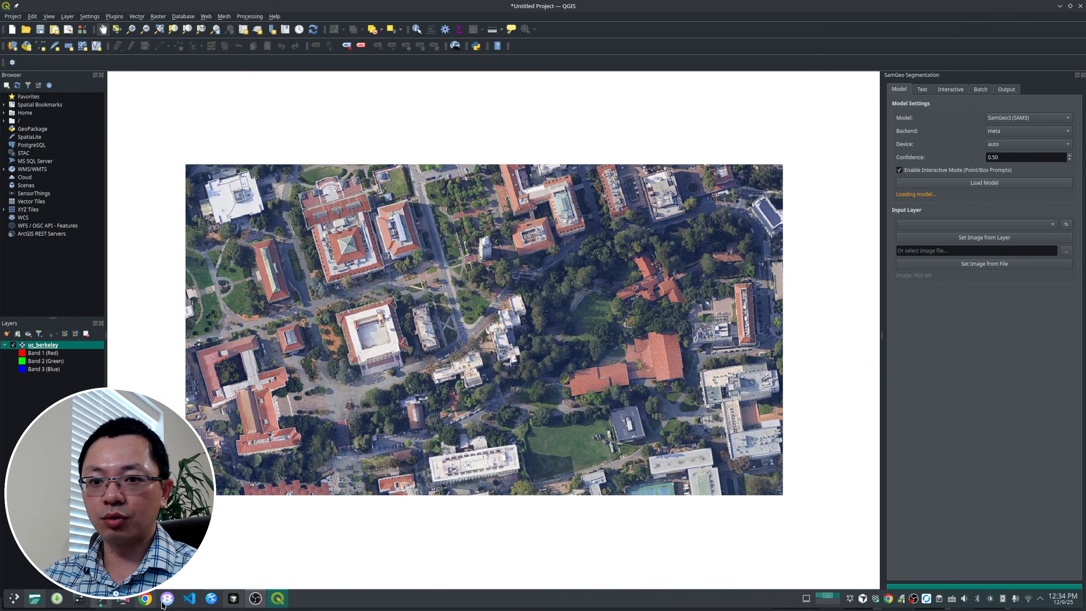
Switch to the Konsole terminal and run "nvtop" in a new tab to examine GPU memory use.
{"action": "left_click", "coordinate": [98, 600]}
{"action": "left_click", "coordinate": [338, 309]}
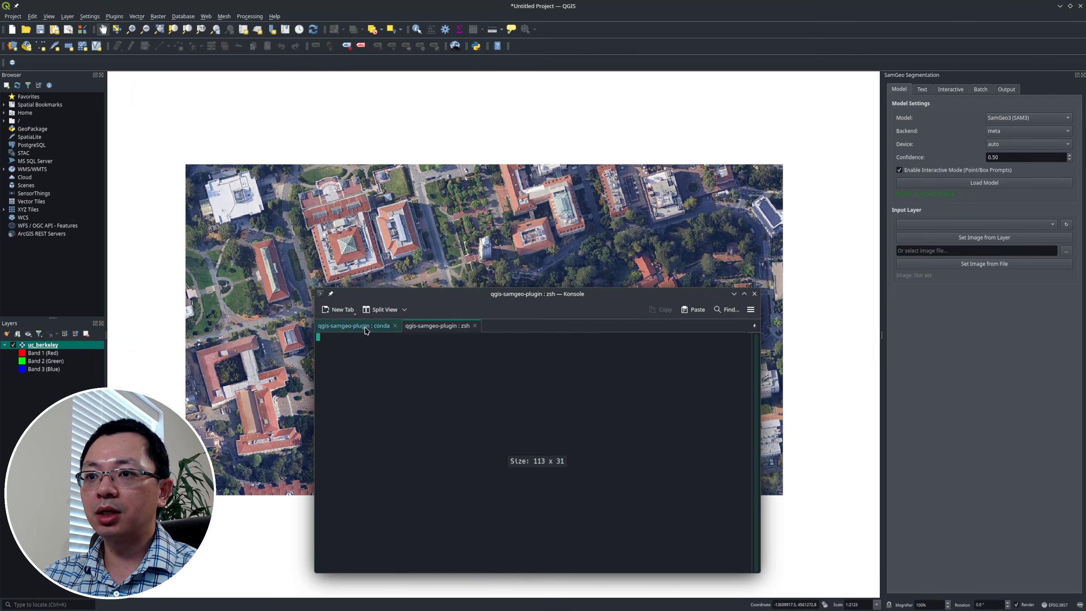
{"action": "type", "text": "nvtop"}
{"action": "key", "text": "Return"}
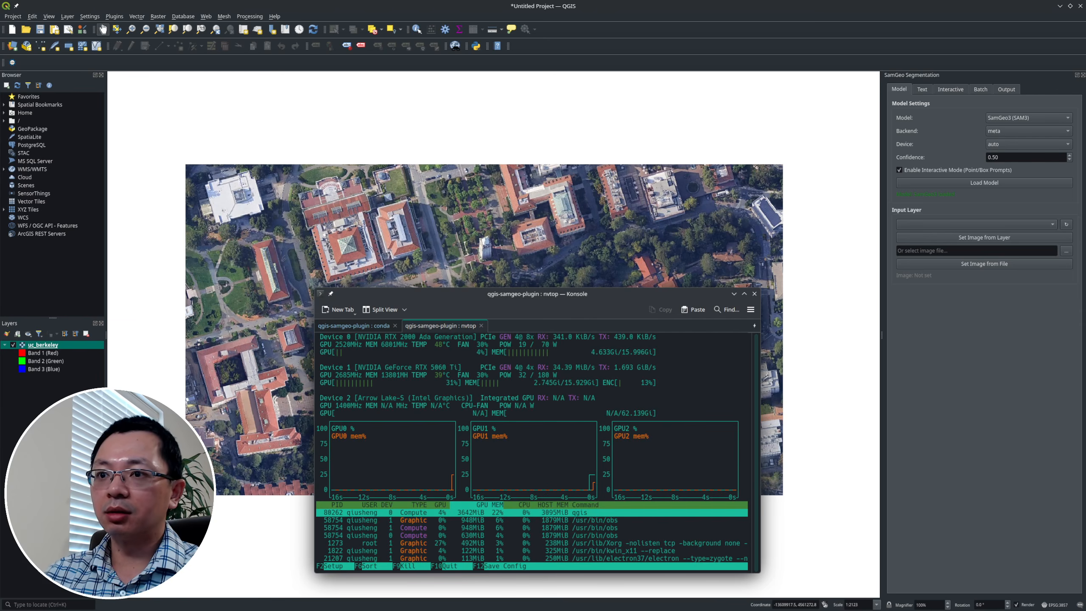
Reposition the terminal window and examine the GPU memory use reported by nvtop, highlighting the first GPU's memory figure.
{"action": "left_click_drag", "start_coordinate": [555, 292], "coordinate": [606, 260]}
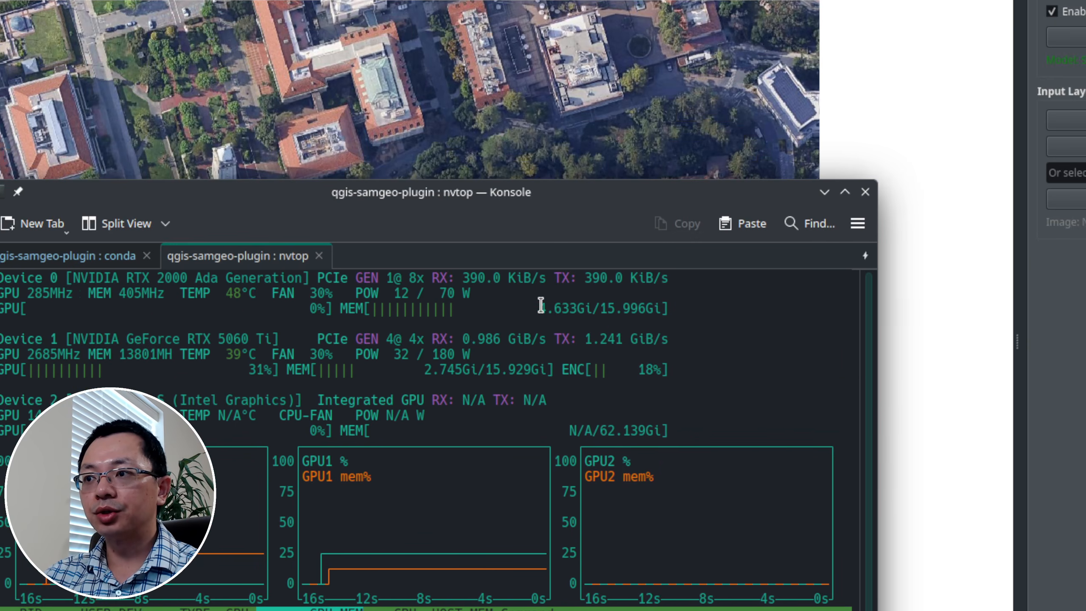
{"action": "left_click_drag", "start_coordinate": [707, 45], "coordinate": [740, 43]}
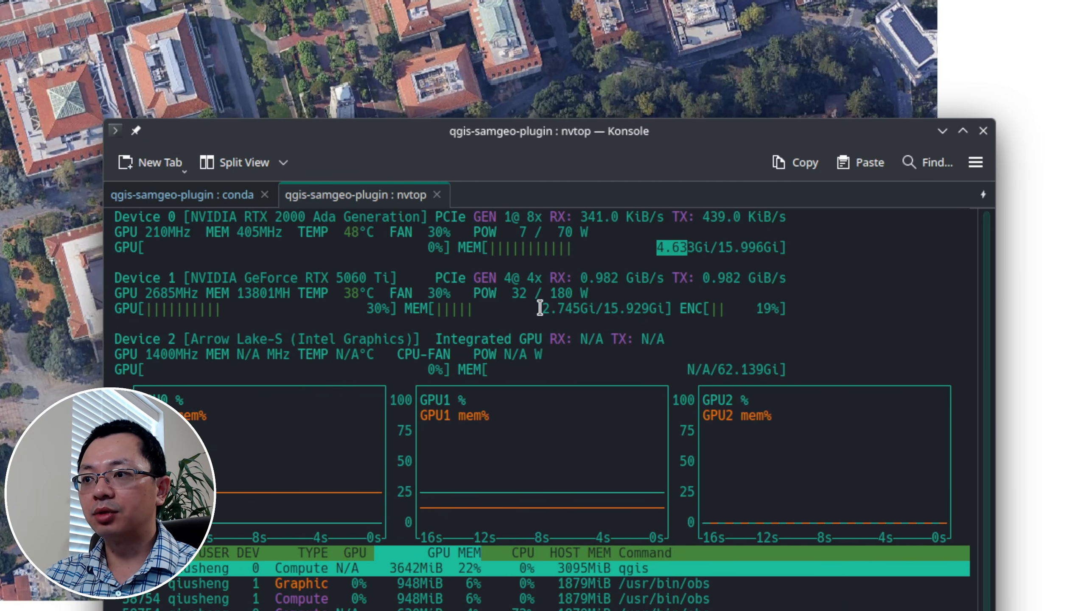
{"action": "left_click_drag", "start_coordinate": [541, 308], "coordinate": [575, 303]}
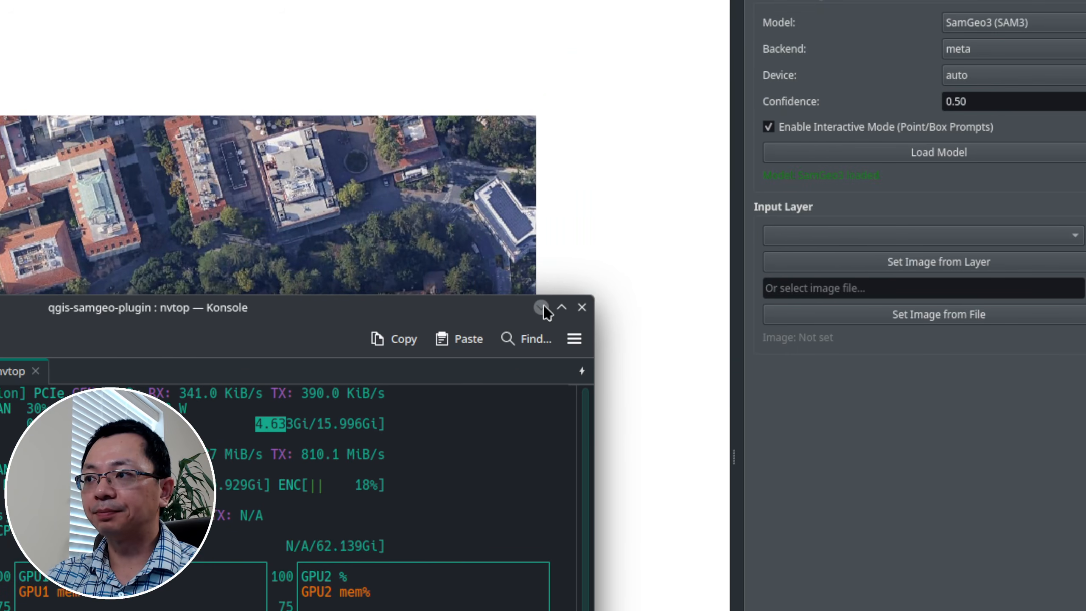
Minimize the terminal to return to QGIS, and set the uc_berkeley layer as the input image for segmentation.
{"action": "left_click", "coordinate": [801, 188]}
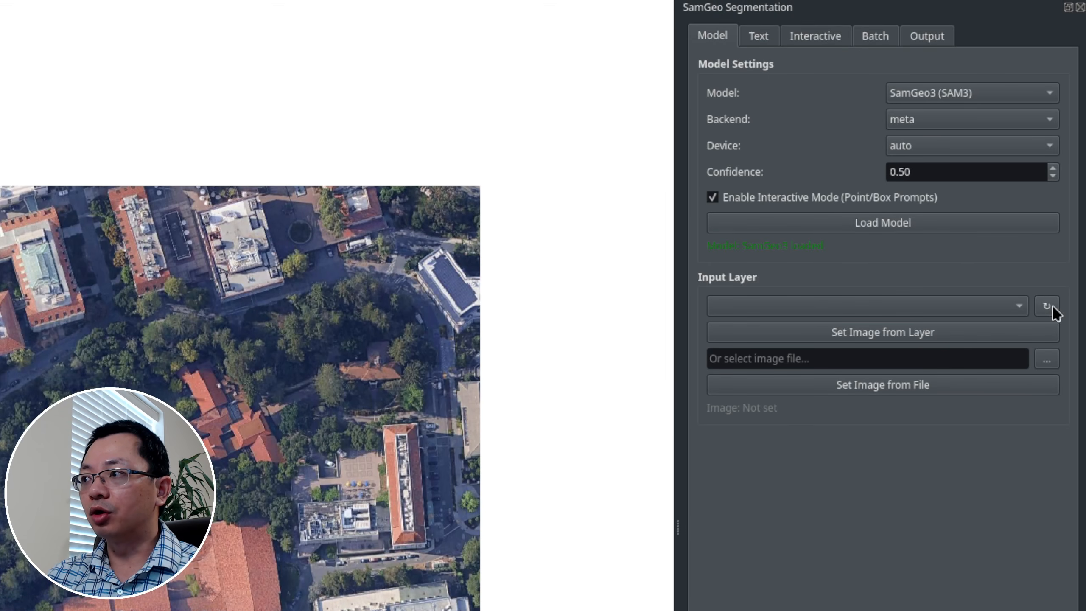
{"action": "left_click", "coordinate": [1046, 306]}
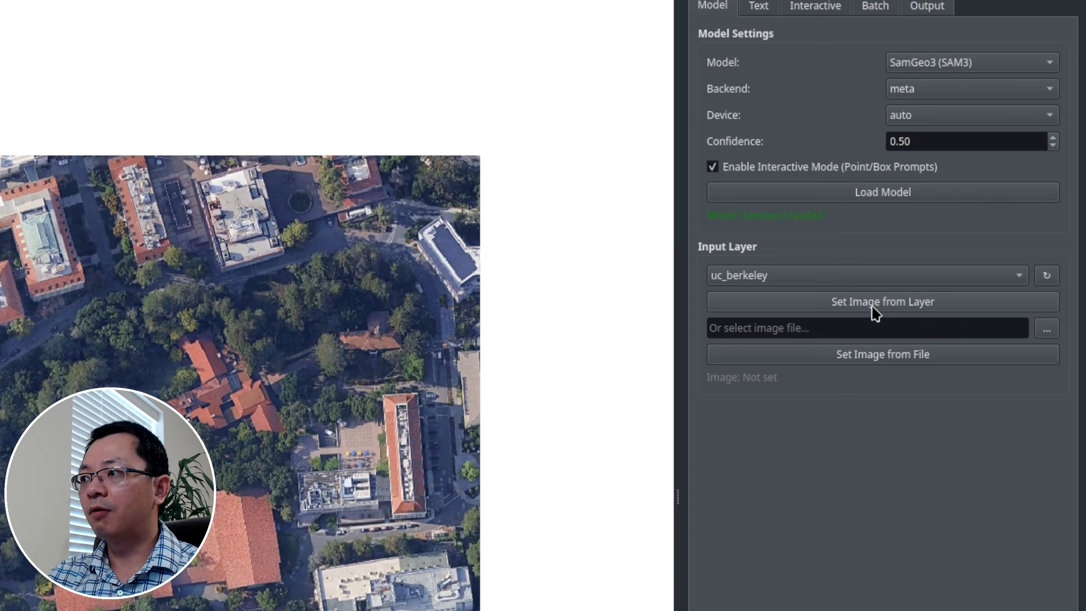
{"action": "left_click", "coordinate": [980, 242]}
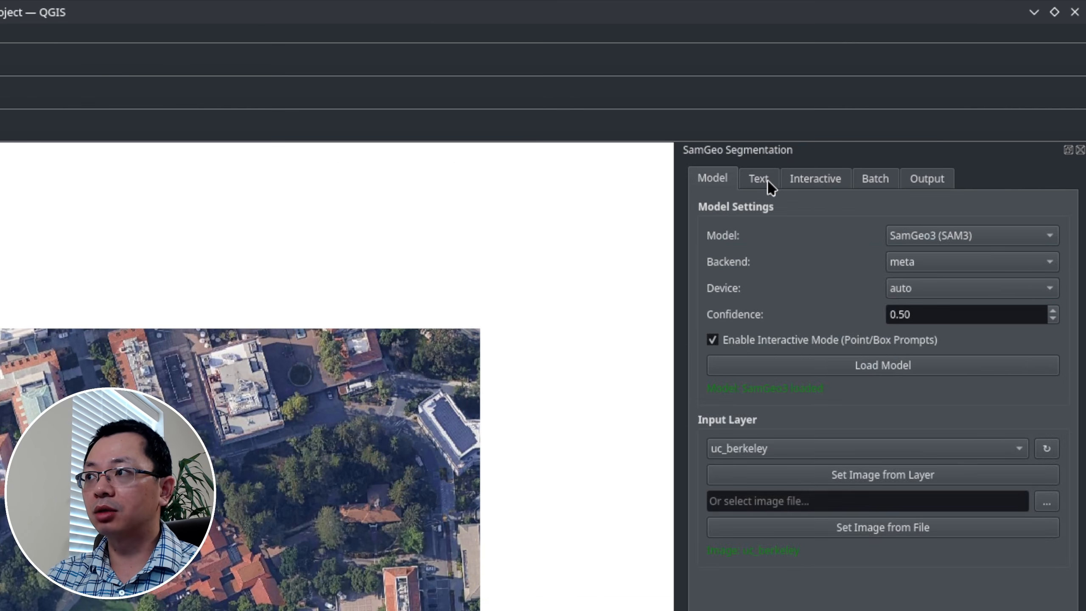
Run a text-based segmentation with the prompt "building" and a minimum size of 100.
{"action": "left_click", "coordinate": [925, 92]}
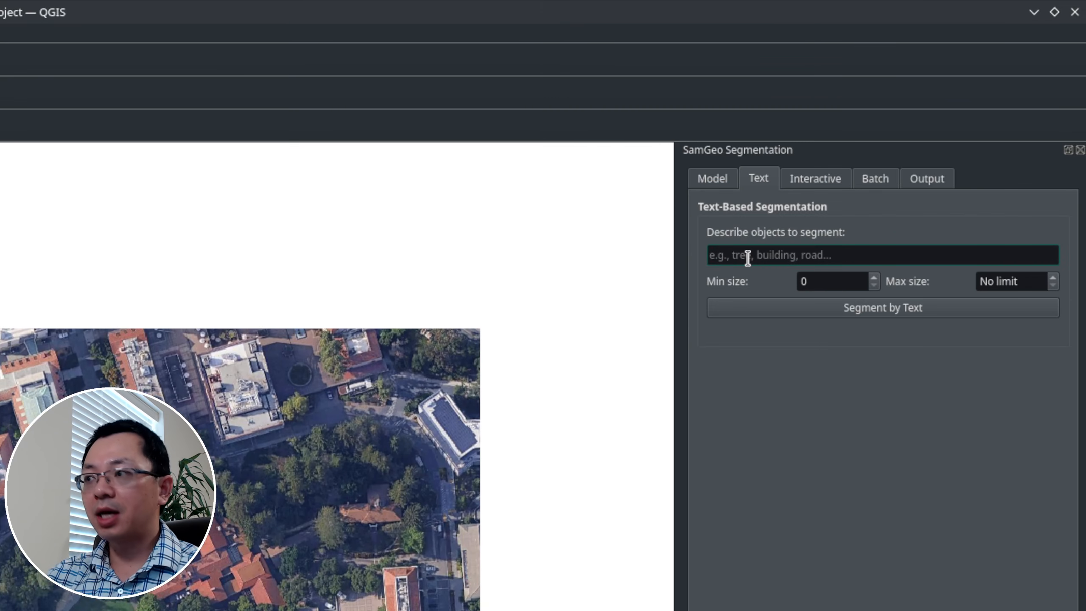
{"action": "type", "text": "buildin"}
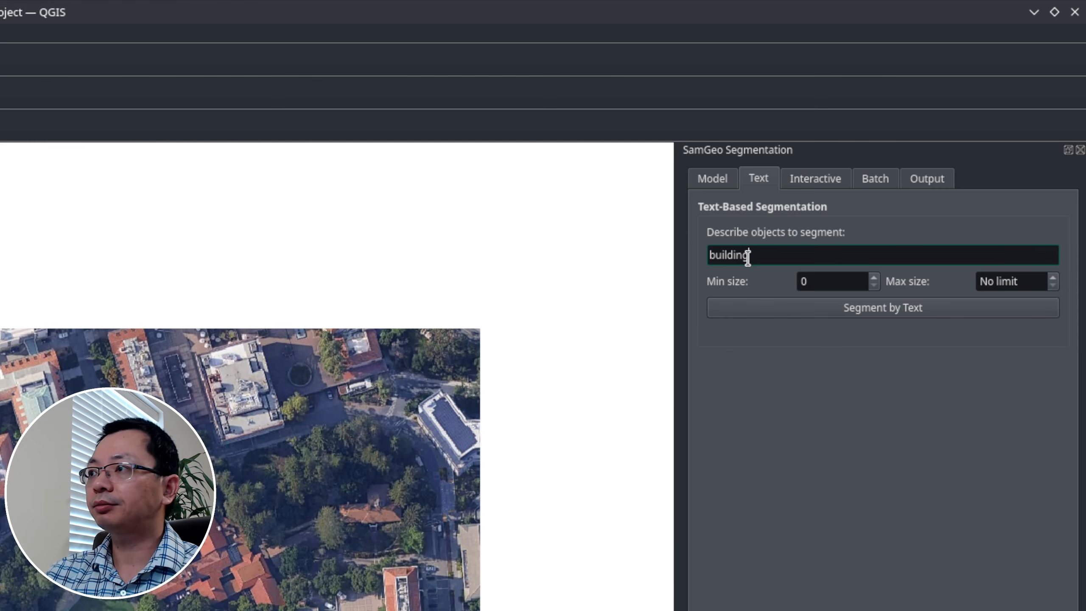
{"action": "type", "text": "g"}
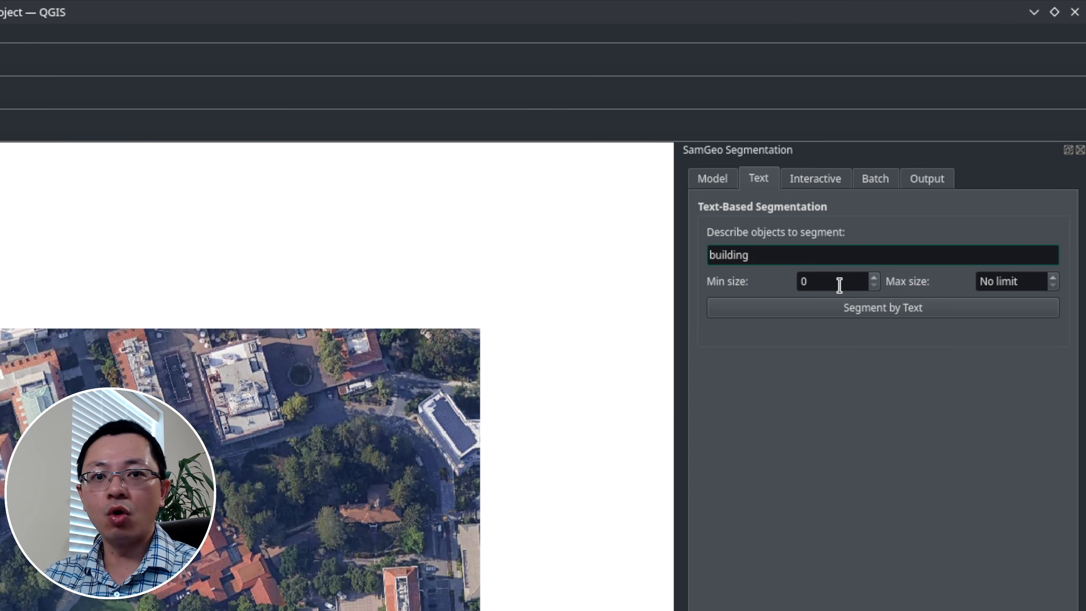
{"action": "left_click_drag", "start_coordinate": [839, 285], "coordinate": [789, 283]}
{"action": "type", "text": "100"}
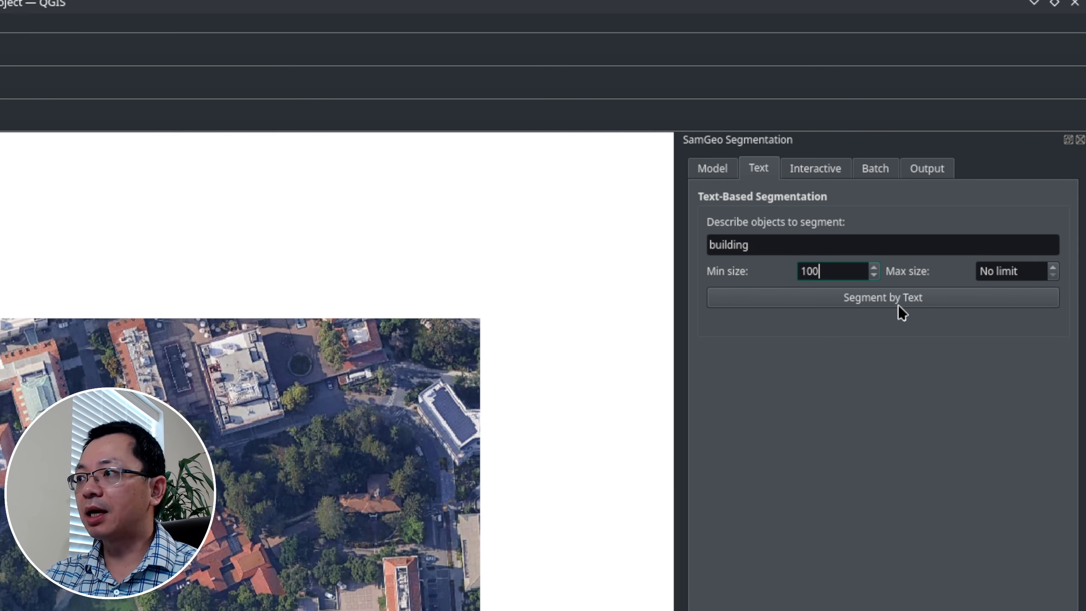
{"action": "left_click", "coordinate": [898, 305]}
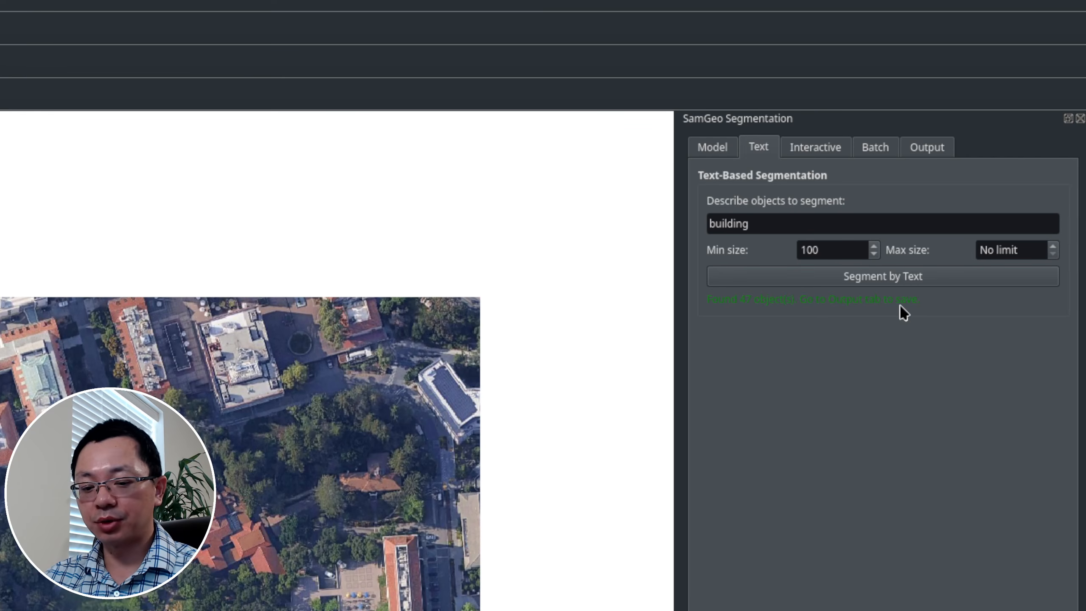
Review the segmentation results and save the masks as Raster (GeoTIFF) with unique object values, adding the result to the map.
{"action": "left_click", "coordinate": [931, 149]}
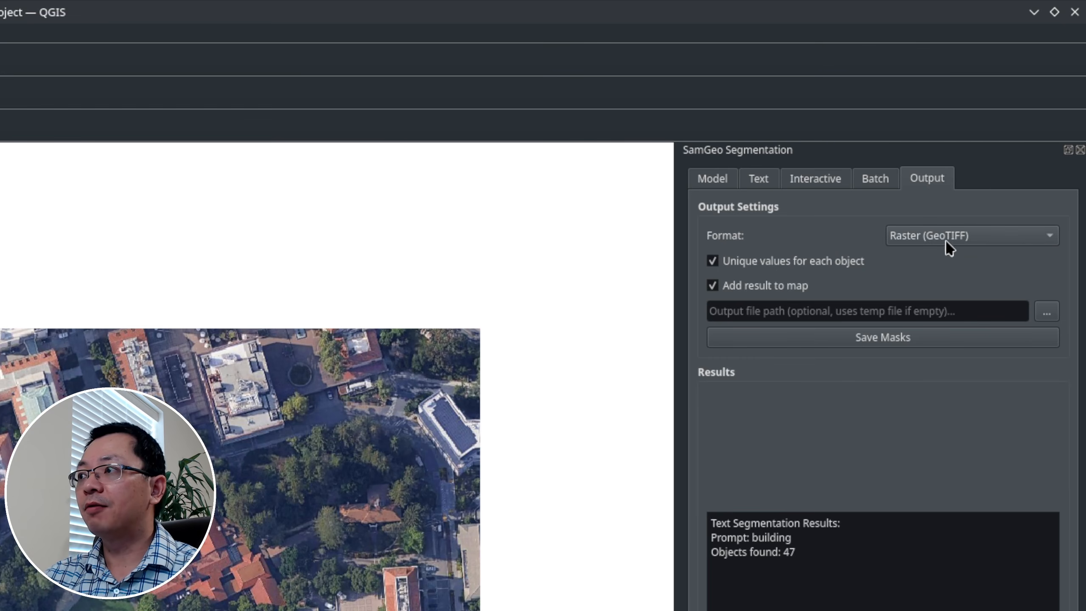
{"action": "left_click", "coordinate": [1053, 243]}
{"action": "left_click", "coordinate": [963, 210]}
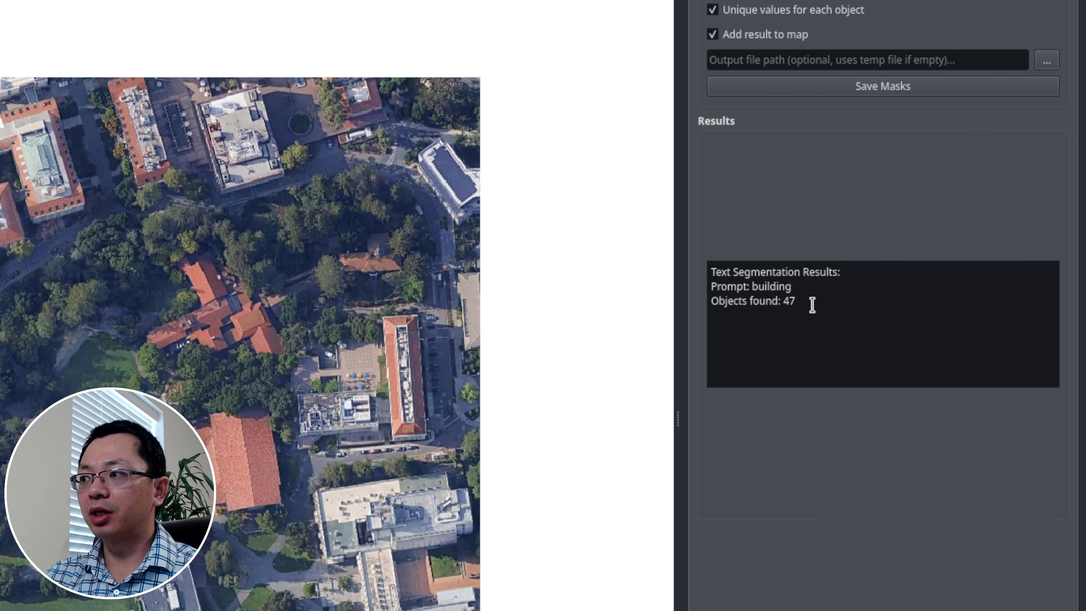
{"action": "left_click_drag", "start_coordinate": [796, 522], "coordinate": [711, 494]}
{"action": "left_click", "coordinate": [812, 320]}
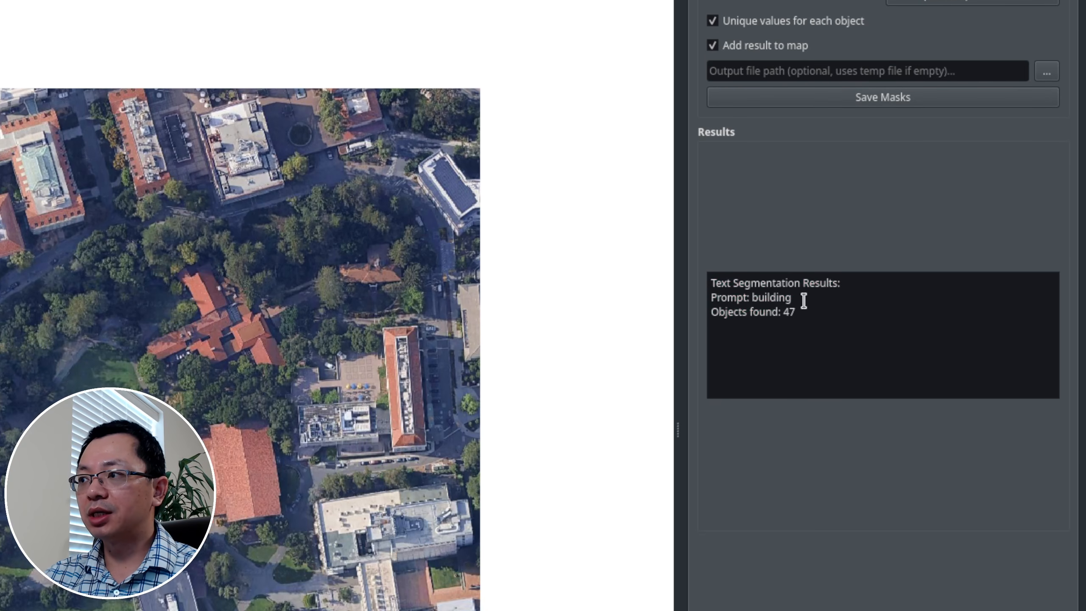
{"action": "left_click_drag", "start_coordinate": [751, 301], "coordinate": [703, 317]}
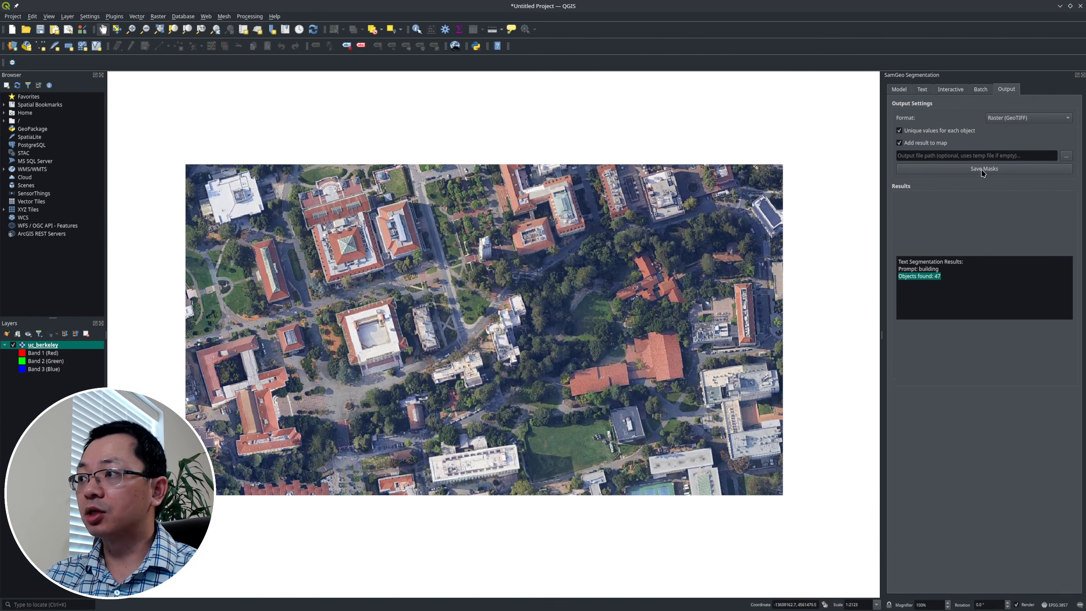
{"action": "left_click", "coordinate": [877, 305]}
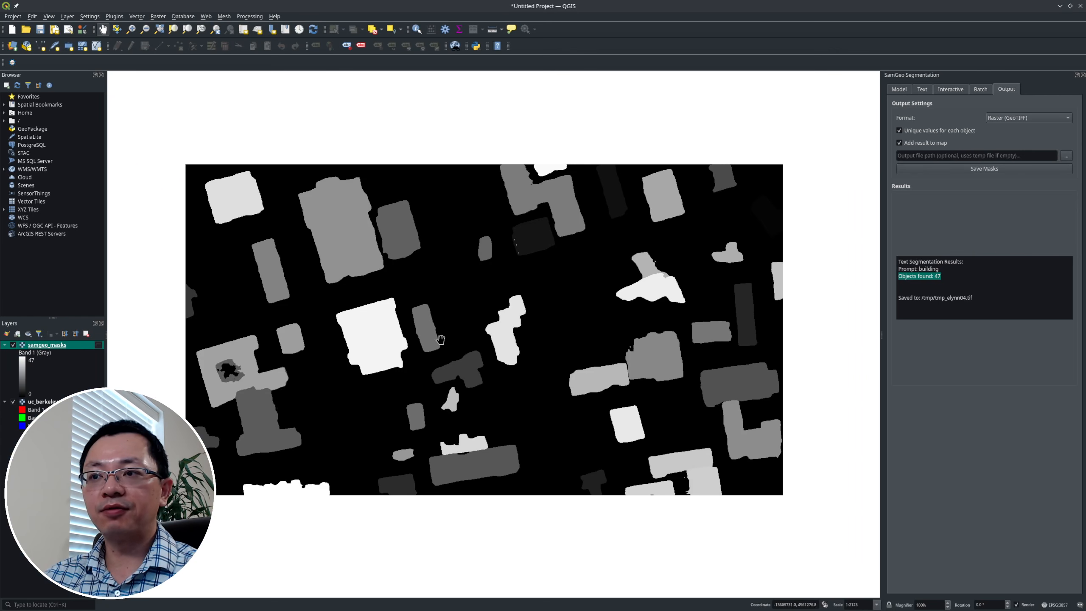
Inspect the building masks on the map and dismiss the incoming e-mail notification.
{"action": "left_click_drag", "start_coordinate": [441, 361], "coordinate": [462, 342]}
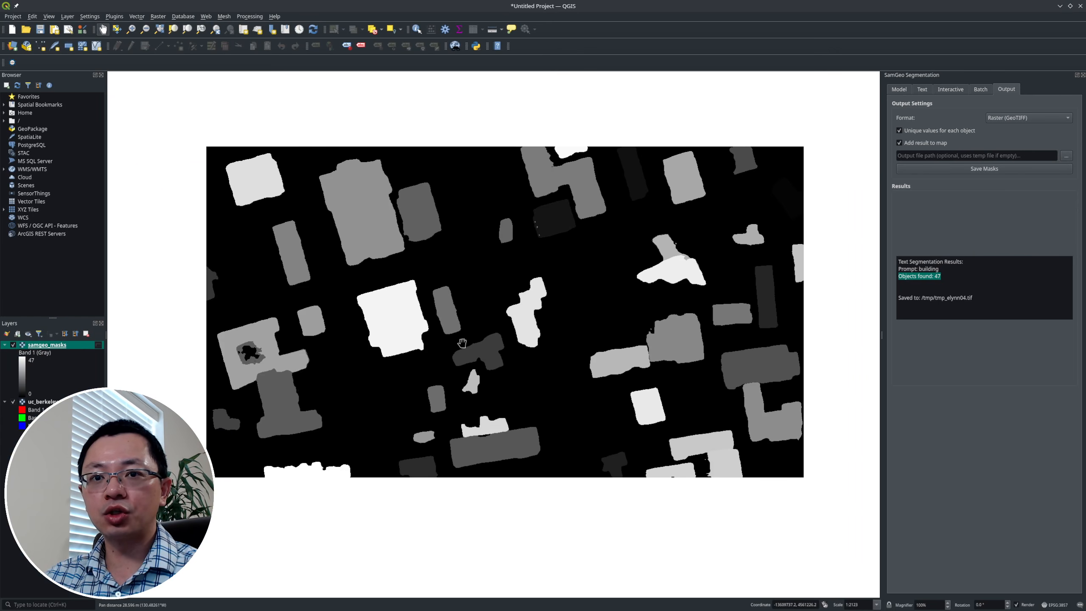
{"action": "scroll", "coordinate": [474, 325], "scroll_direction": "up", "scroll_amount": 2}
{"action": "scroll", "coordinate": [474, 325], "scroll_direction": "down", "scroll_amount": 2}
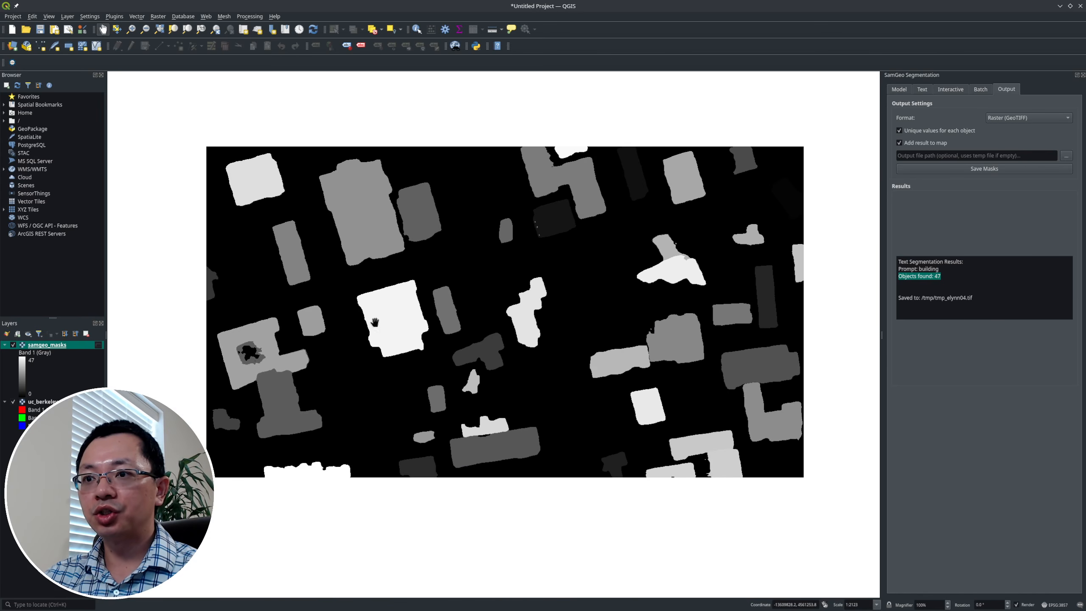
{"action": "scroll", "coordinate": [485, 340], "scroll_direction": "up", "scroll_amount": 3}
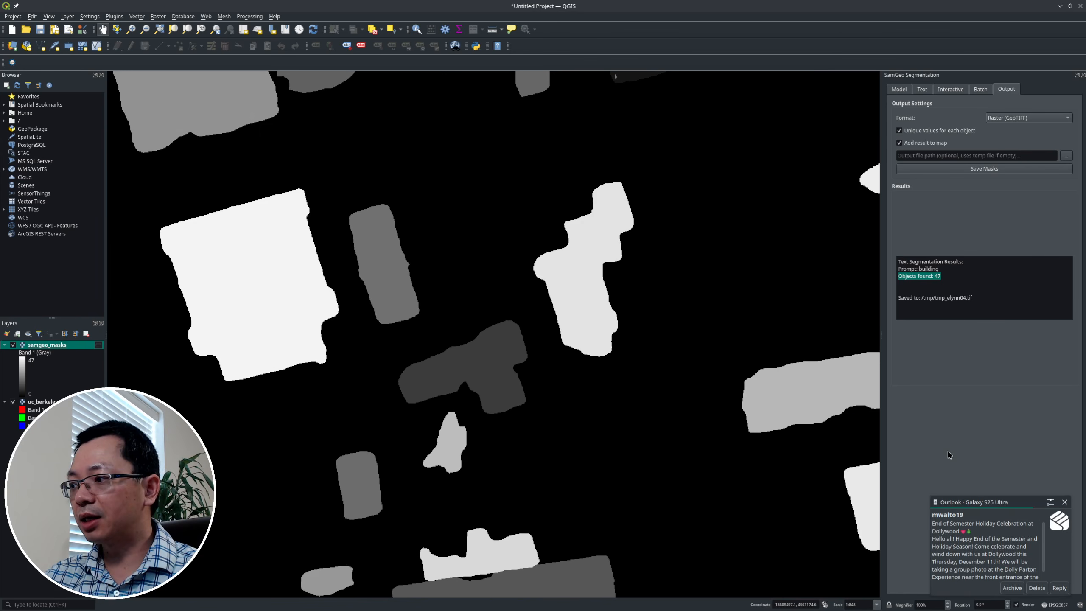
{"action": "left_click", "coordinate": [1065, 502]}
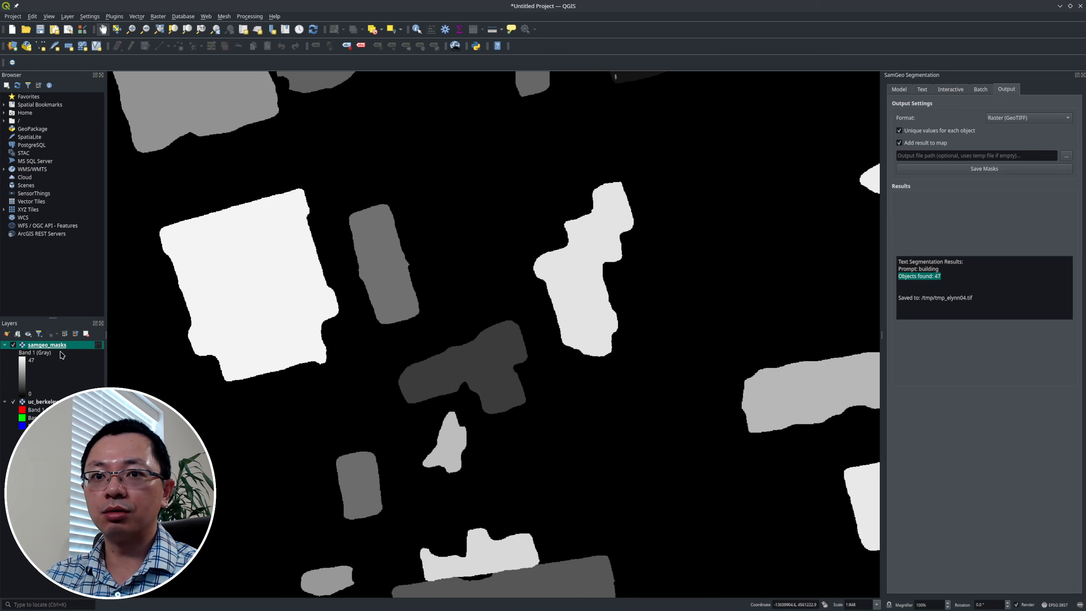
Set the samgeo_masks layer's additional NoData value to 0 and its global opacity to 51%.
{"action": "double_click", "coordinate": [42, 349]}
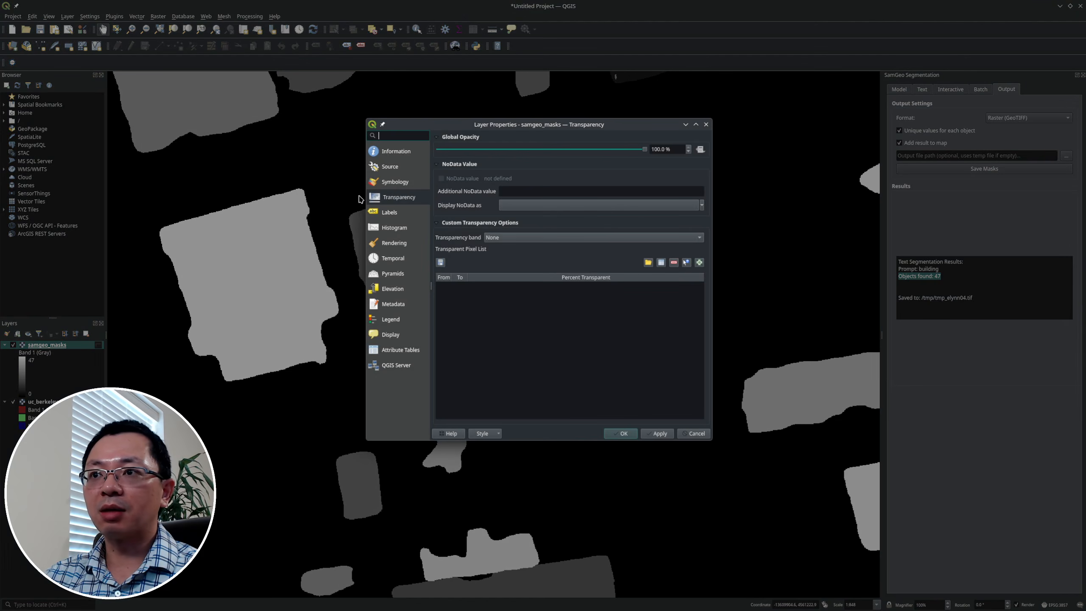
{"action": "left_click", "coordinate": [398, 183]}
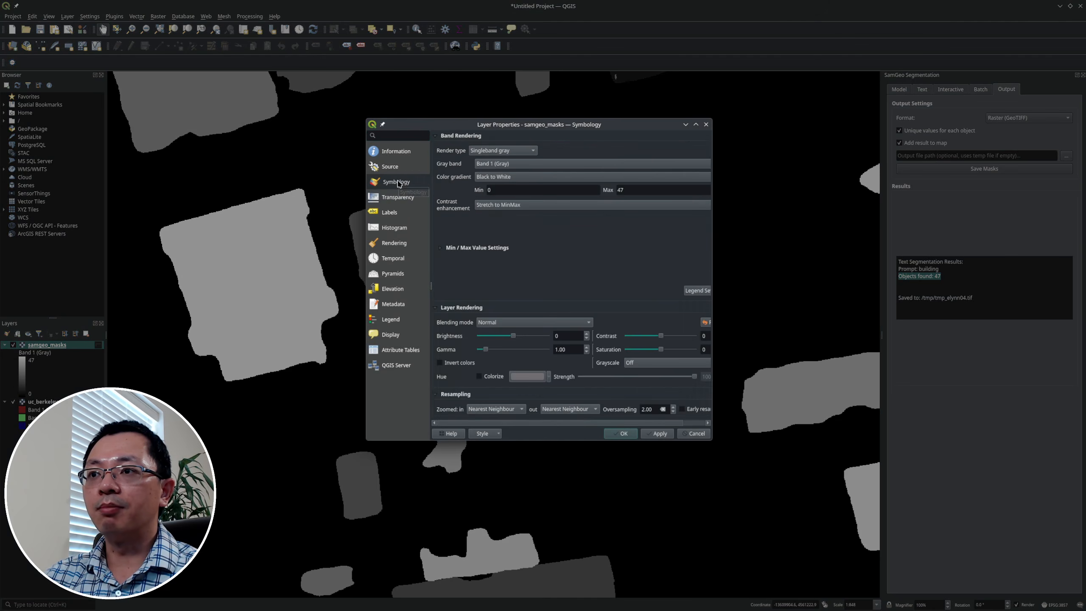
{"action": "left_click", "coordinate": [403, 198]}
{"action": "left_click", "coordinate": [515, 190]}
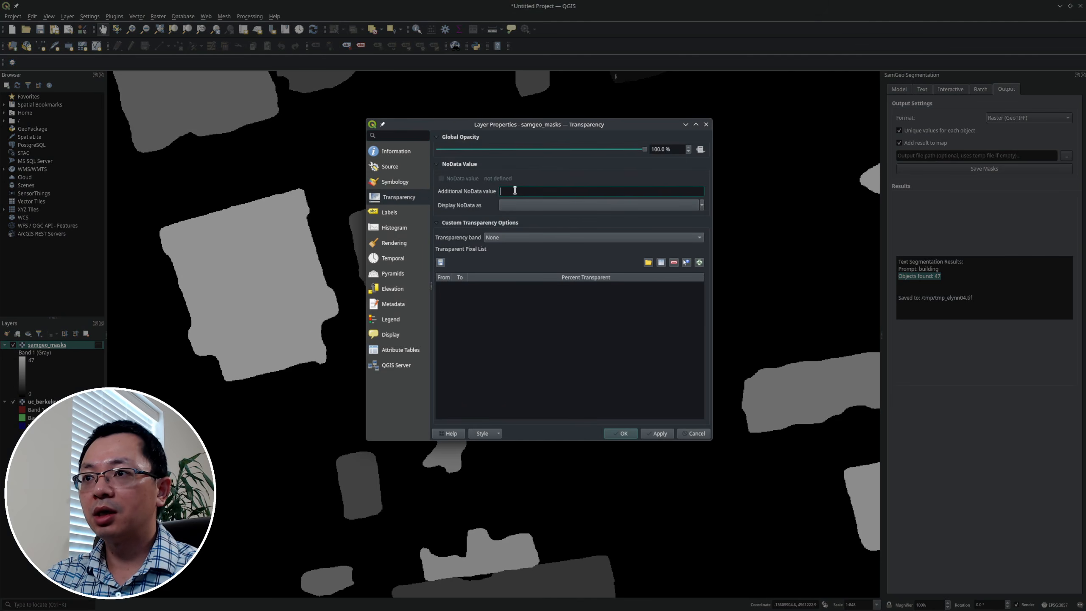
{"action": "type", "text": "0"}
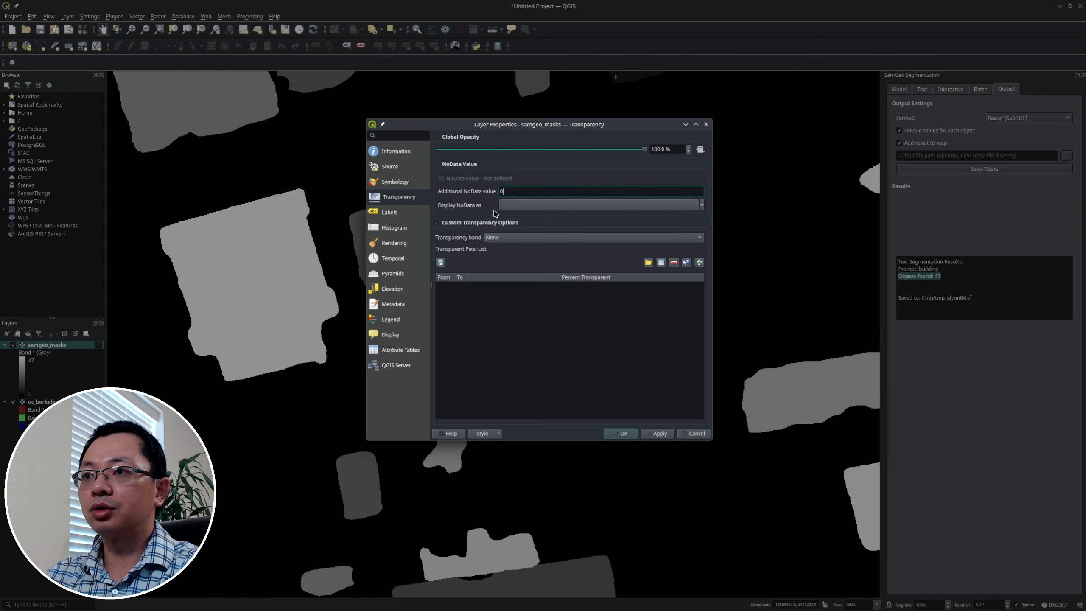
{"action": "left_click_drag", "start_coordinate": [643, 150], "coordinate": [544, 149]}
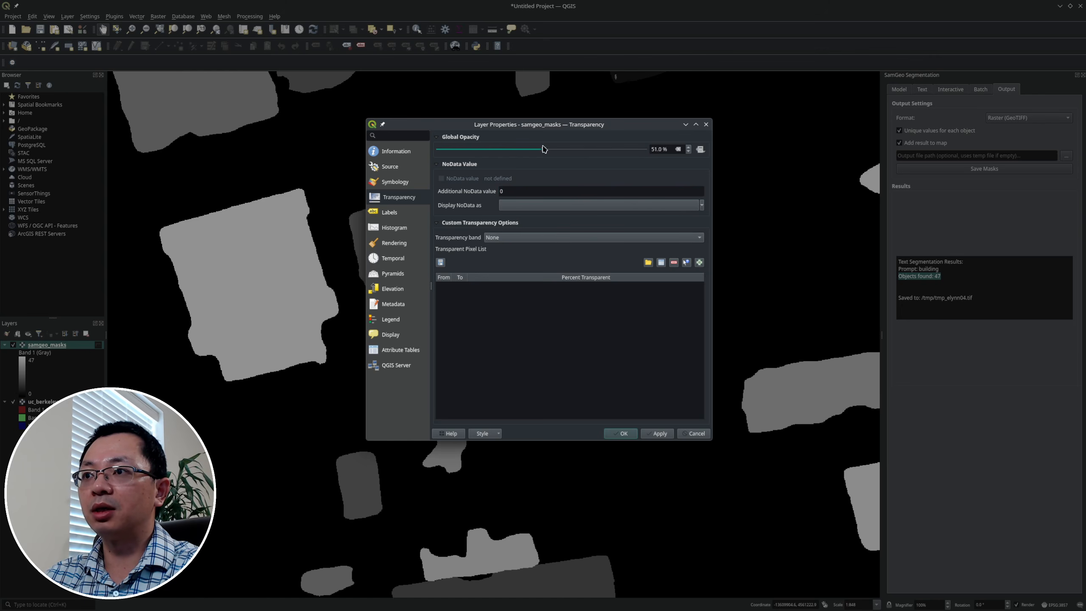
{"action": "left_click", "coordinate": [623, 434]}
{"action": "scroll", "coordinate": [470, 372], "scroll_direction": "down", "scroll_amount": 3}
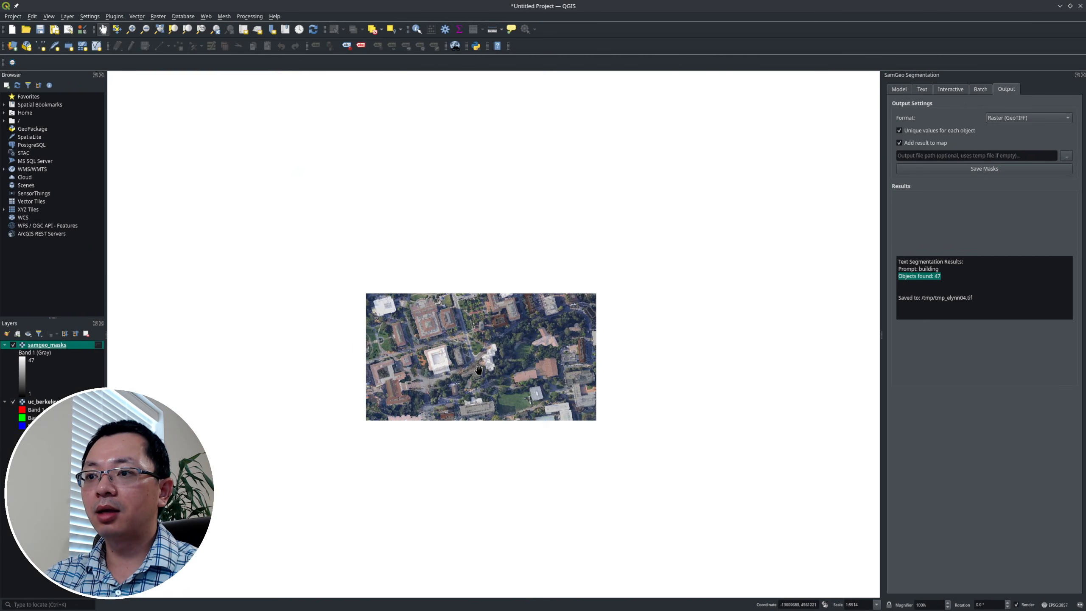
{"action": "scroll", "coordinate": [476, 371], "scroll_direction": "up", "scroll_amount": 2}
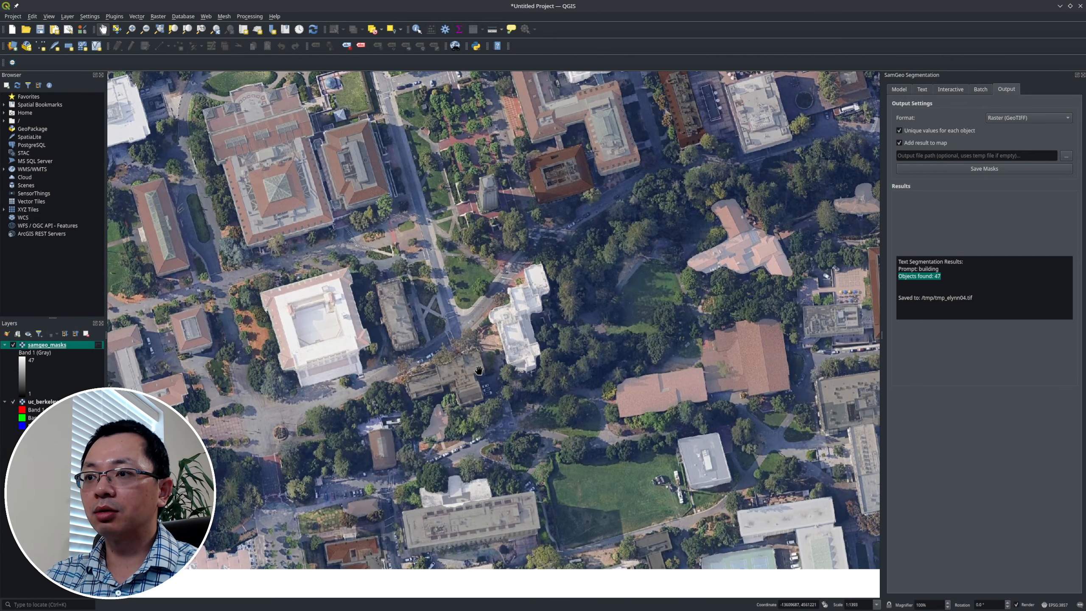
Raise the samgeo_masks layer's global opacity to 70%.
{"action": "double_click", "coordinate": [59, 347]}
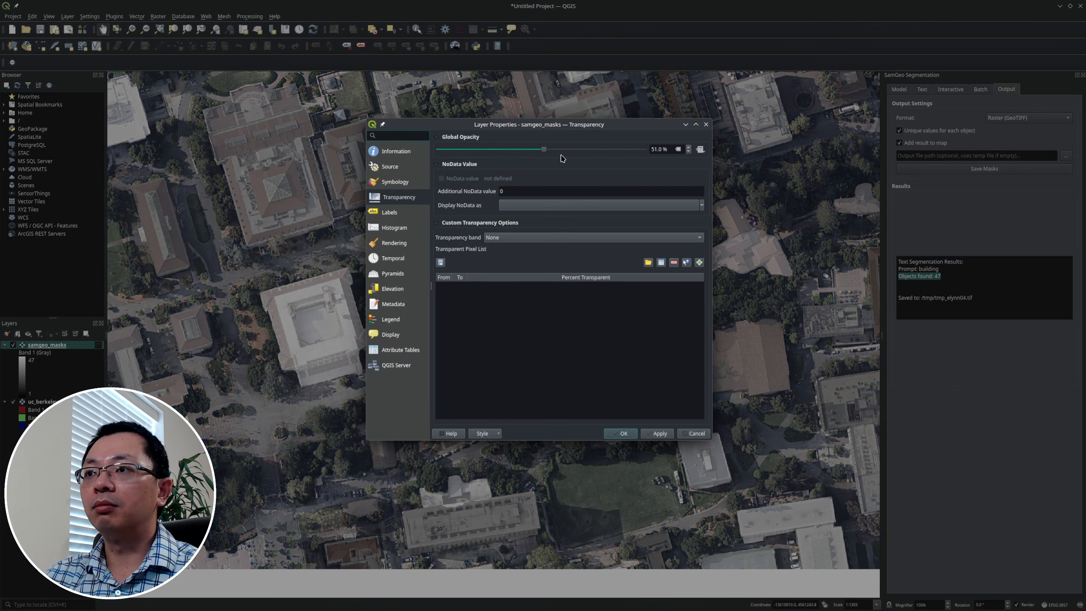
{"action": "left_click_drag", "start_coordinate": [545, 149], "coordinate": [584, 152]}
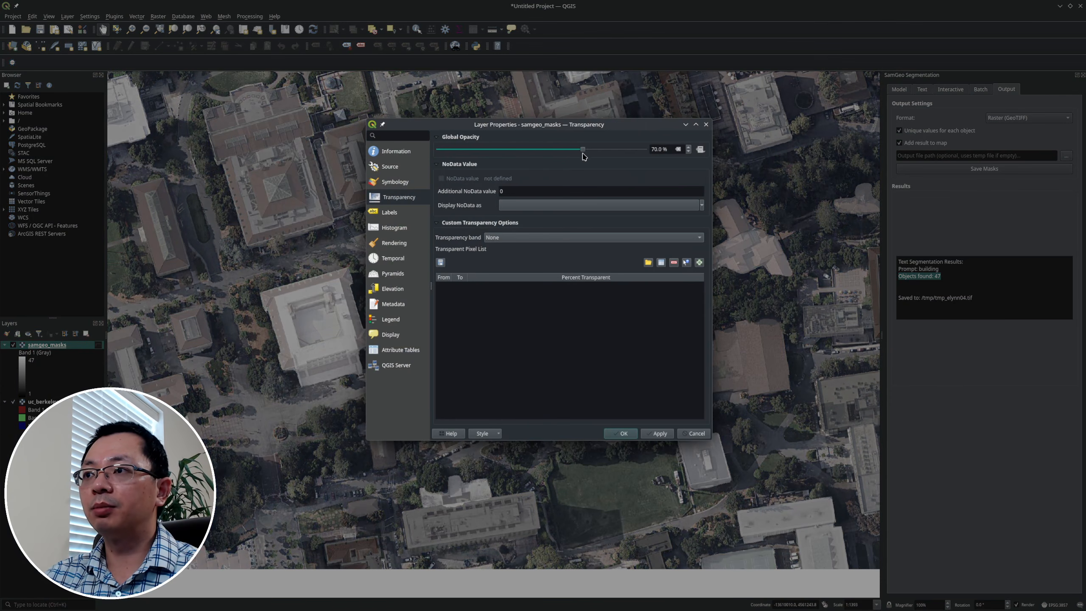
{"action": "left_click", "coordinate": [621, 434]}
{"action": "scroll", "coordinate": [487, 375], "scroll_direction": "down", "scroll_amount": 1}
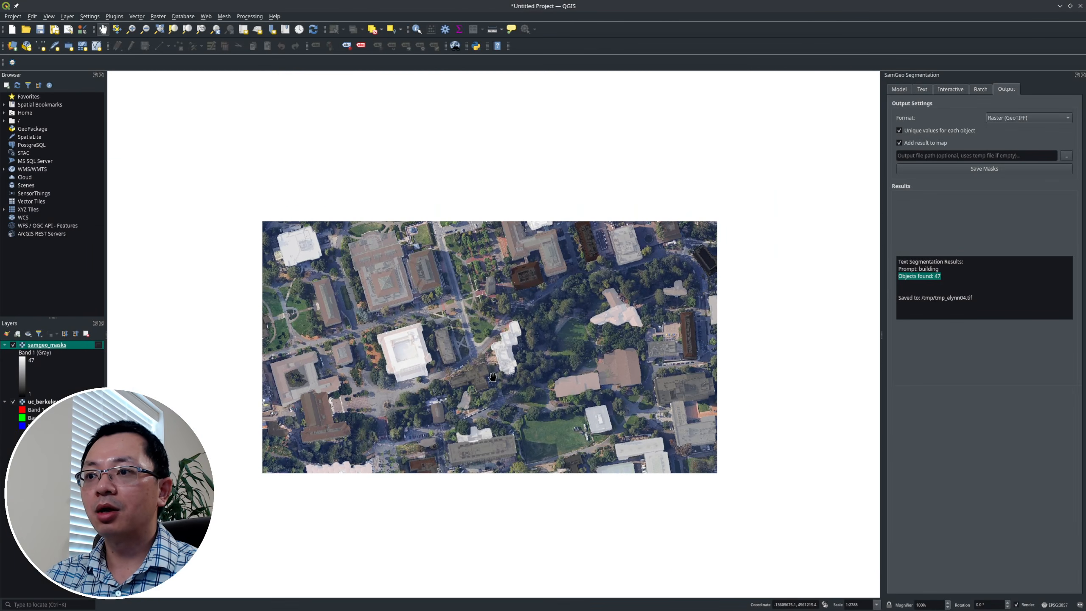
Hide the uc_berkeley layer briefly to examine the masks alone, and show it again to compare them with the image.
{"action": "left_click", "coordinate": [13, 402]}
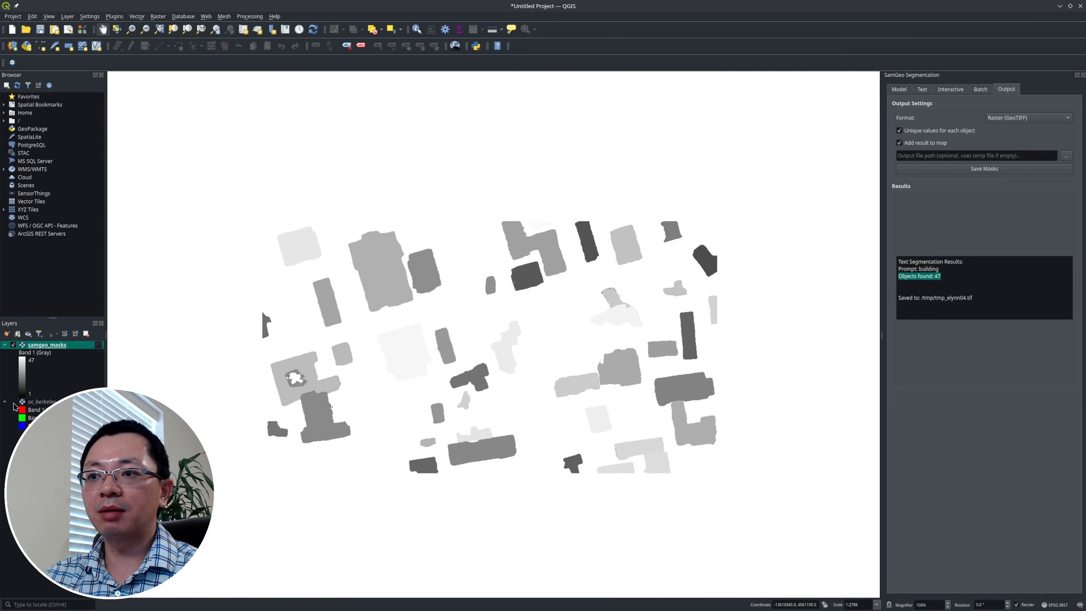
{"action": "left_click", "coordinate": [13, 402]}
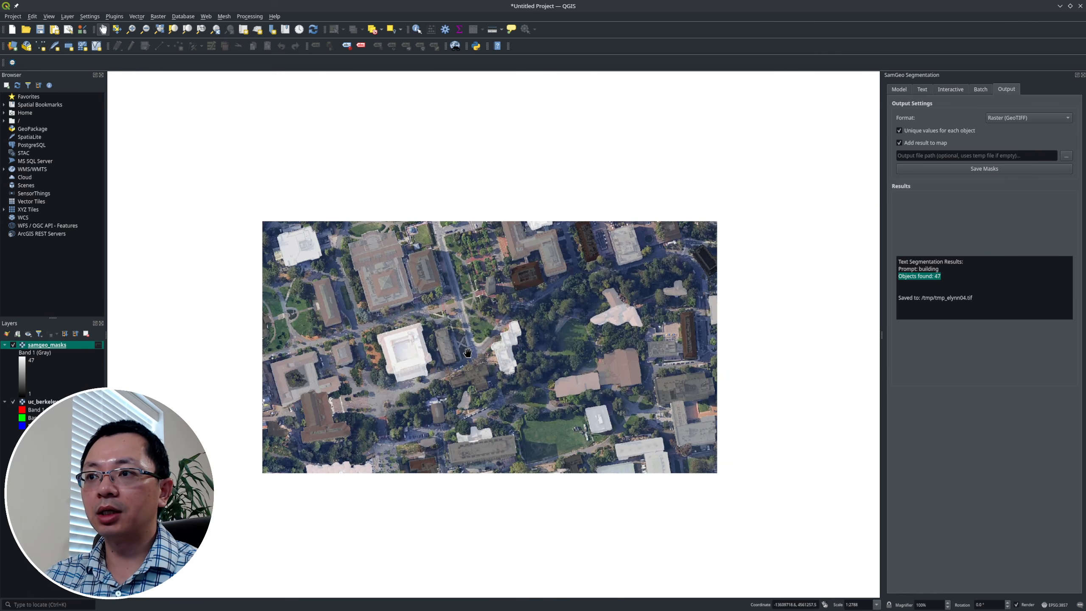
{"action": "scroll", "coordinate": [467, 353], "scroll_direction": "up", "scroll_amount": 1}
{"action": "scroll", "coordinate": [467, 352], "scroll_direction": "up", "scroll_amount": 1}
{"action": "scroll", "coordinate": [467, 353], "scroll_direction": "down", "scroll_amount": 2}
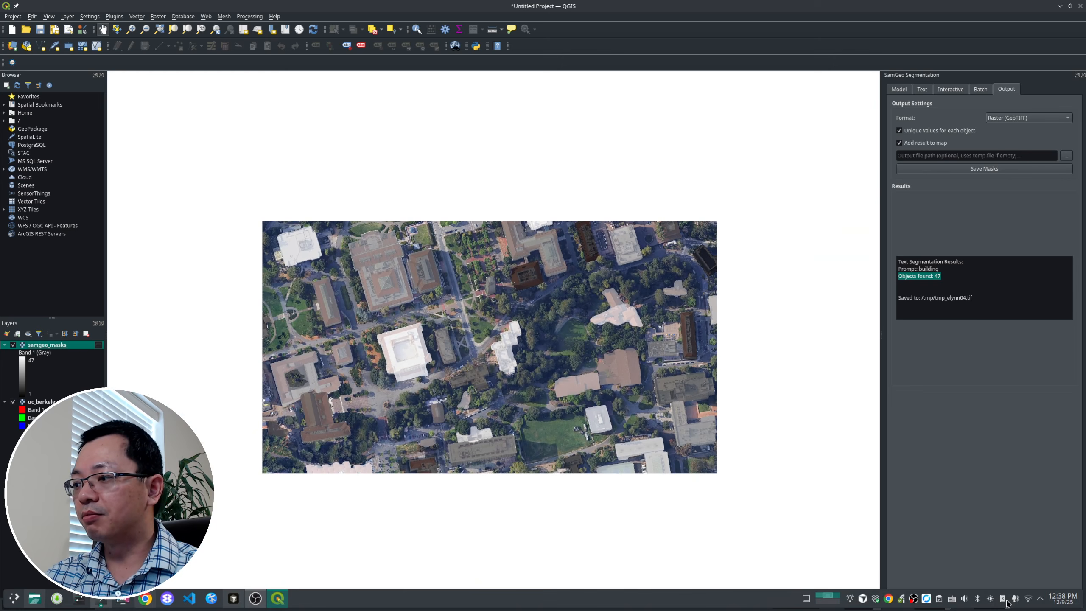
{"action": "right_click", "coordinate": [1008, 601]}
{"action": "left_click", "coordinate": [850, 599]}
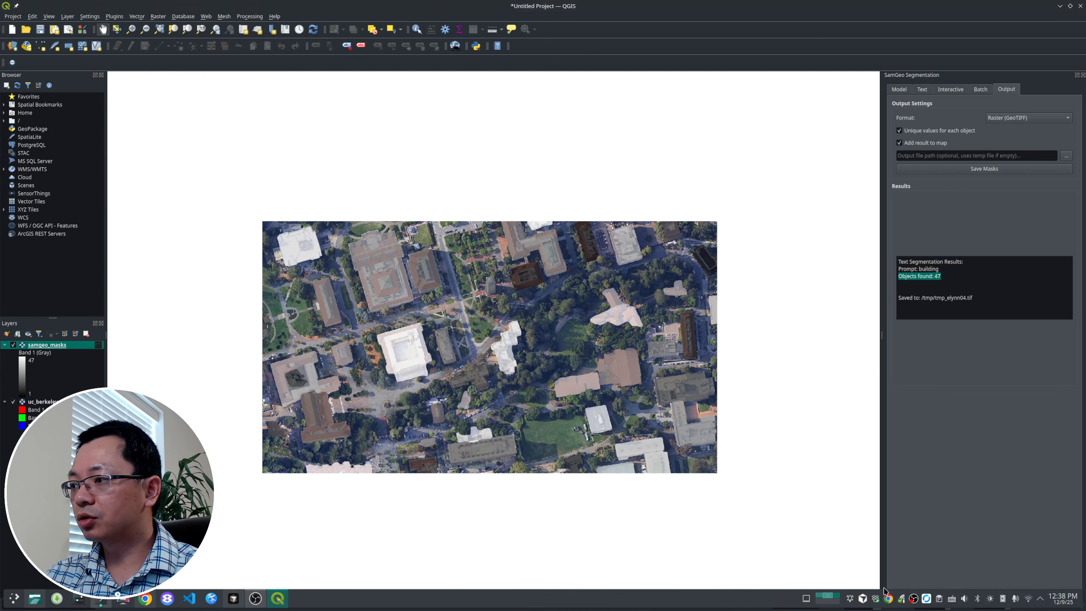
{"action": "left_click", "coordinate": [850, 599]}
{"action": "left_click", "coordinate": [1005, 396]}
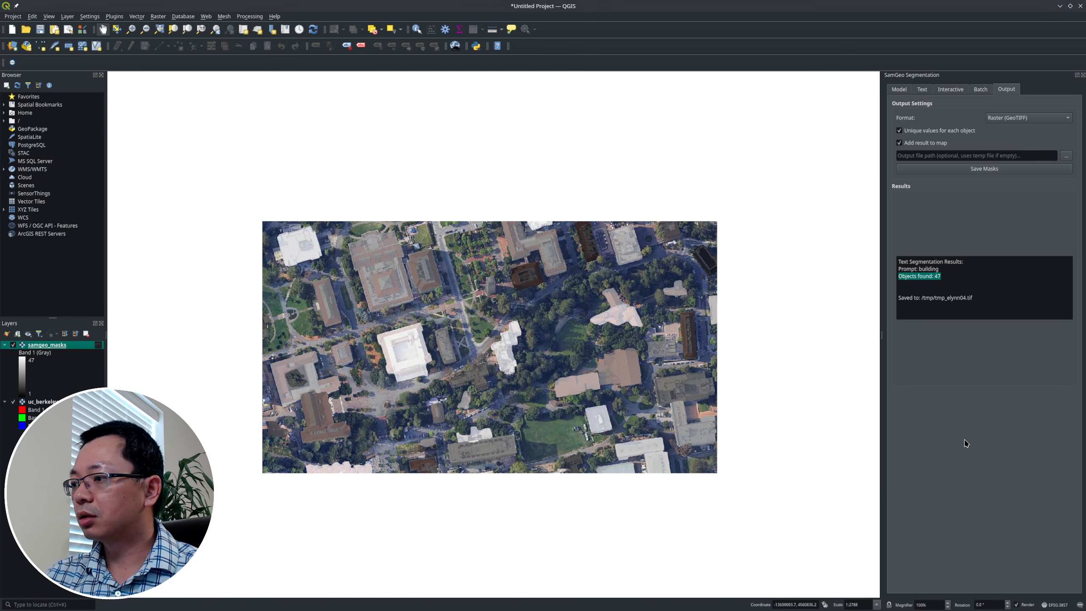
Review the export options of the samgeo_masks raster layer without exporting anything.
{"action": "mouse_move", "coordinate": [830, 603]}
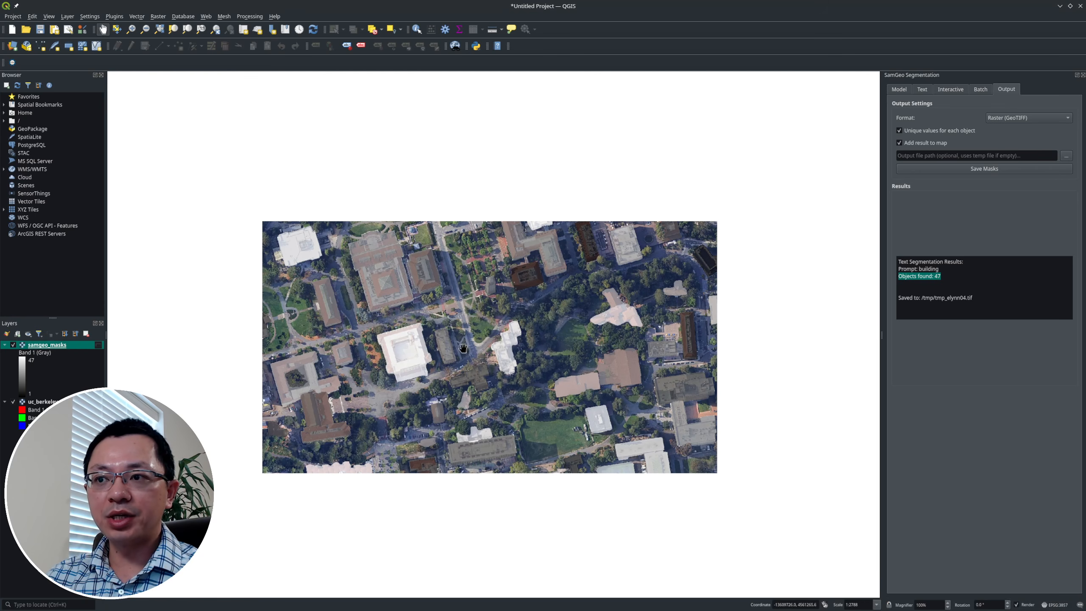
{"action": "right_click", "coordinate": [48, 345]}
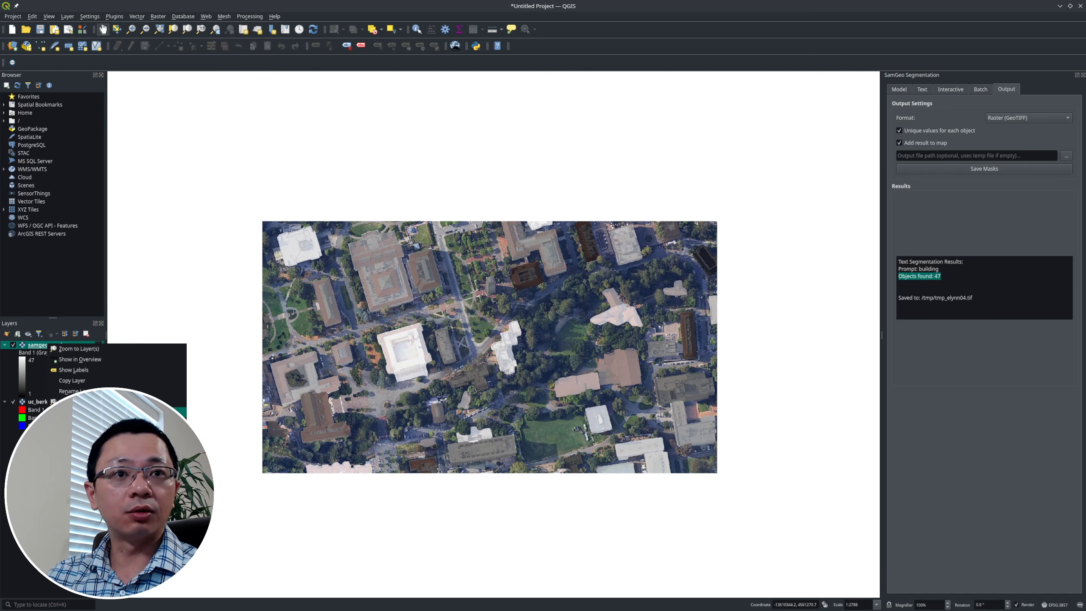
{"action": "key", "text": "Escape"}
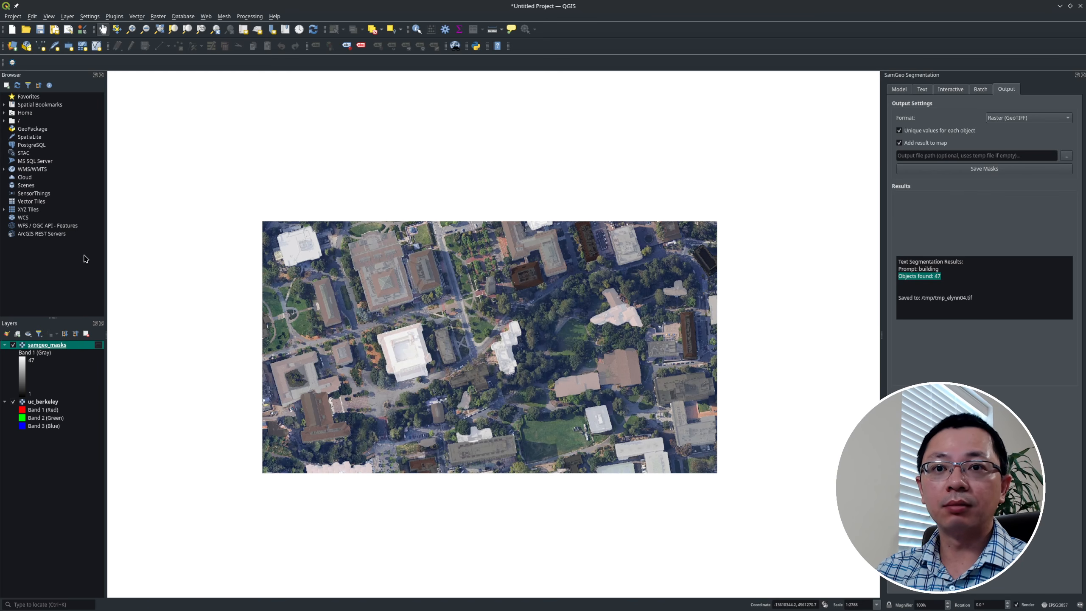
{"action": "right_click", "coordinate": [50, 346]}
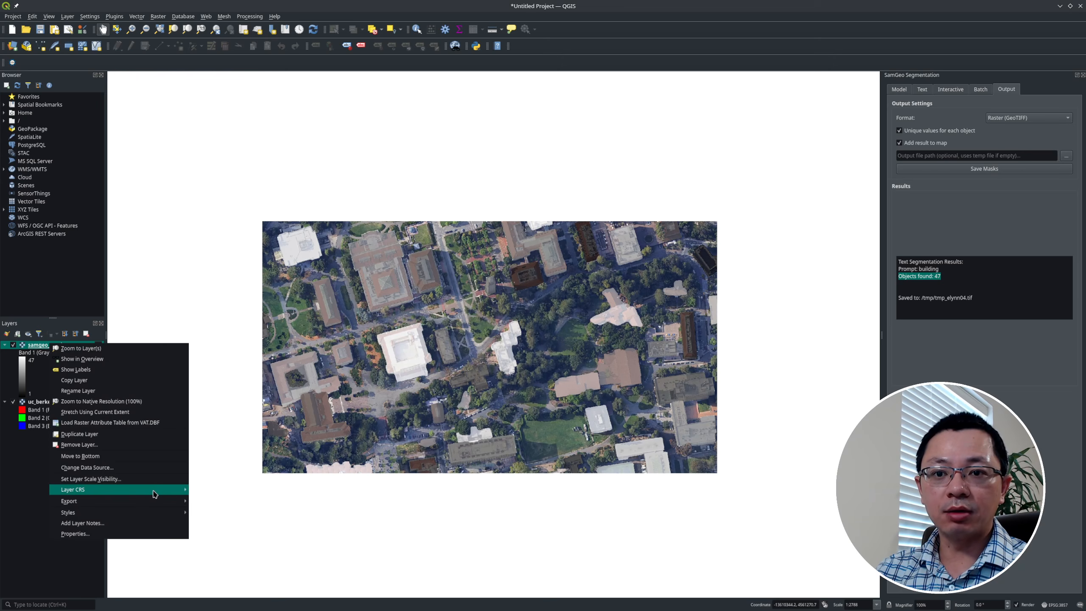
{"action": "mouse_move", "coordinate": [159, 502]}
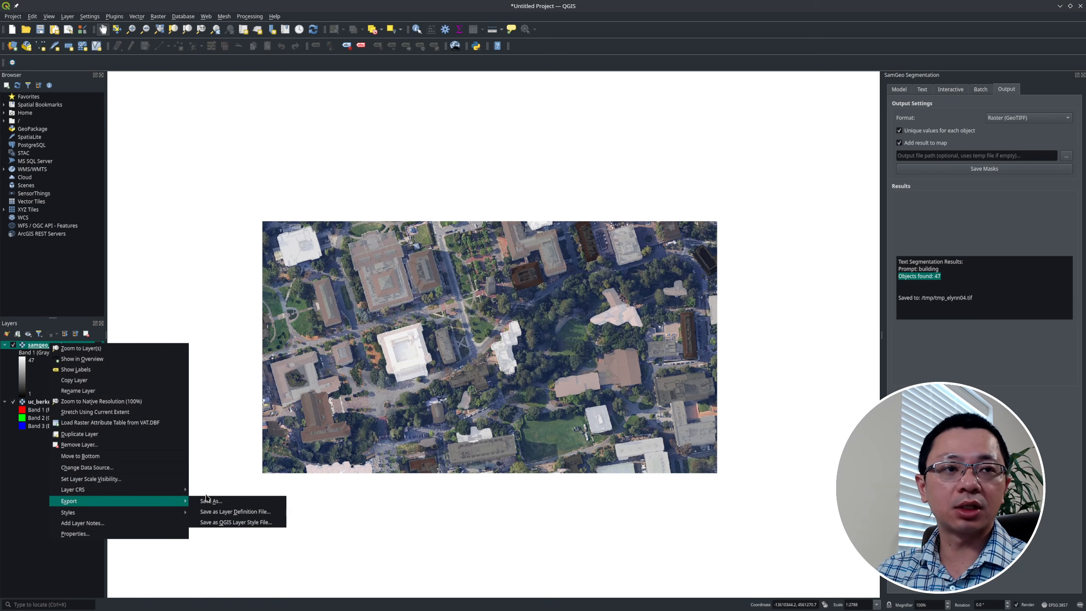
{"action": "left_click", "coordinate": [40, 281]}
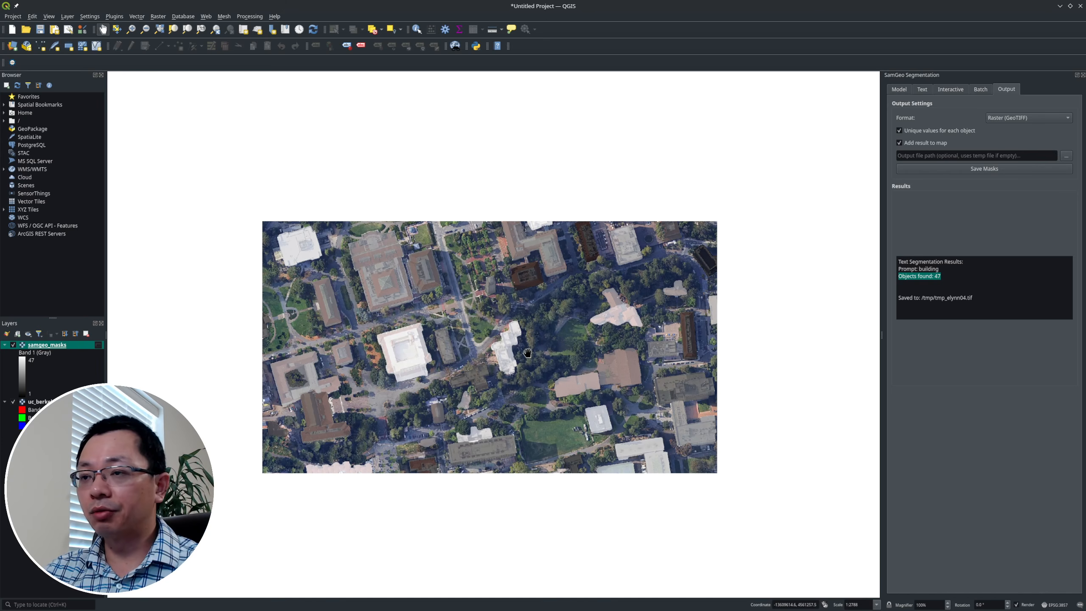
Set the output format to Vector (GeoPackage) and save the building masks as a new map layer.
{"action": "left_click", "coordinate": [1067, 117]}
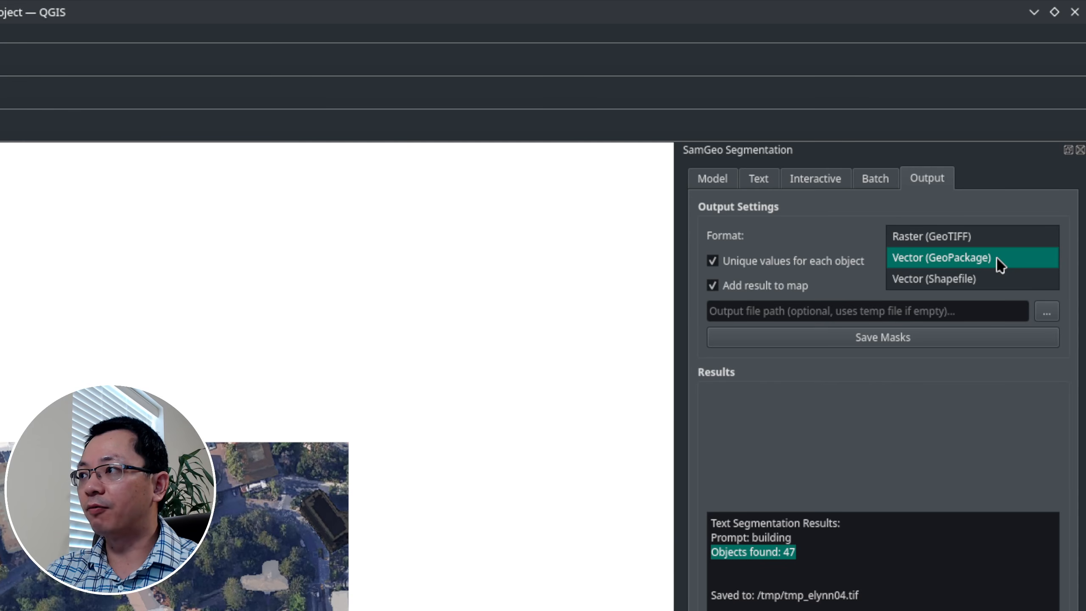
{"action": "left_click", "coordinate": [999, 263]}
{"action": "left_click", "coordinate": [904, 311]}
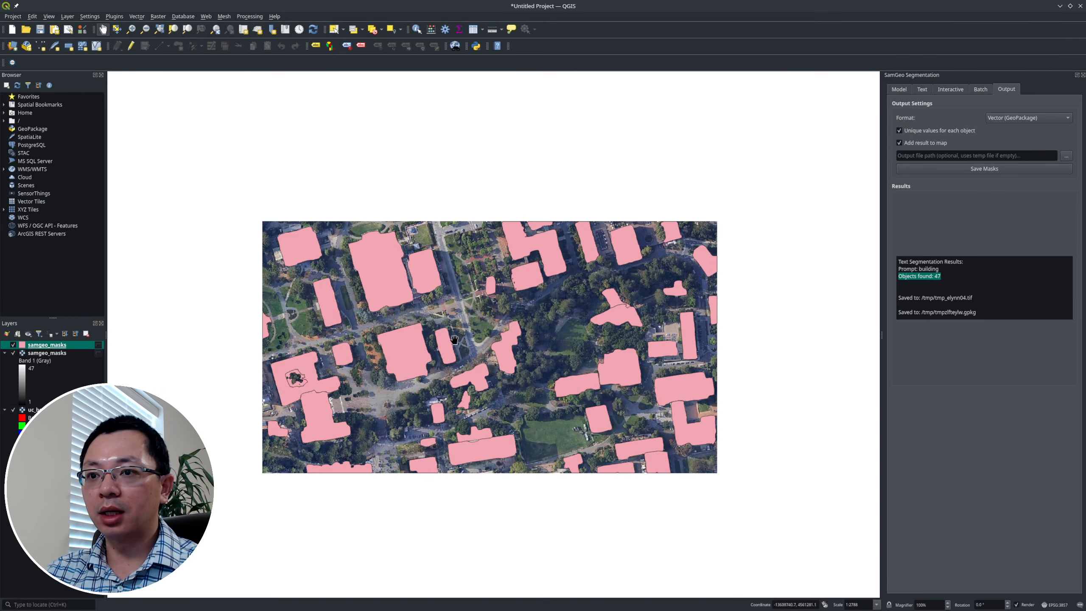
Inspect the building polygons and style the vector samgeo_masks layer with the outline red symbol.
{"action": "scroll", "coordinate": [441, 361], "scroll_direction": "up", "scroll_amount": 3}
{"action": "scroll", "coordinate": [441, 361], "scroll_direction": "down", "scroll_amount": 2}
{"action": "left_click_drag", "start_coordinate": [555, 469], "coordinate": [520, 422]}
{"action": "scroll", "coordinate": [554, 415], "scroll_direction": "down", "scroll_amount": 1}
{"action": "scroll", "coordinate": [596, 258], "scroll_direction": "up", "scroll_amount": 1}
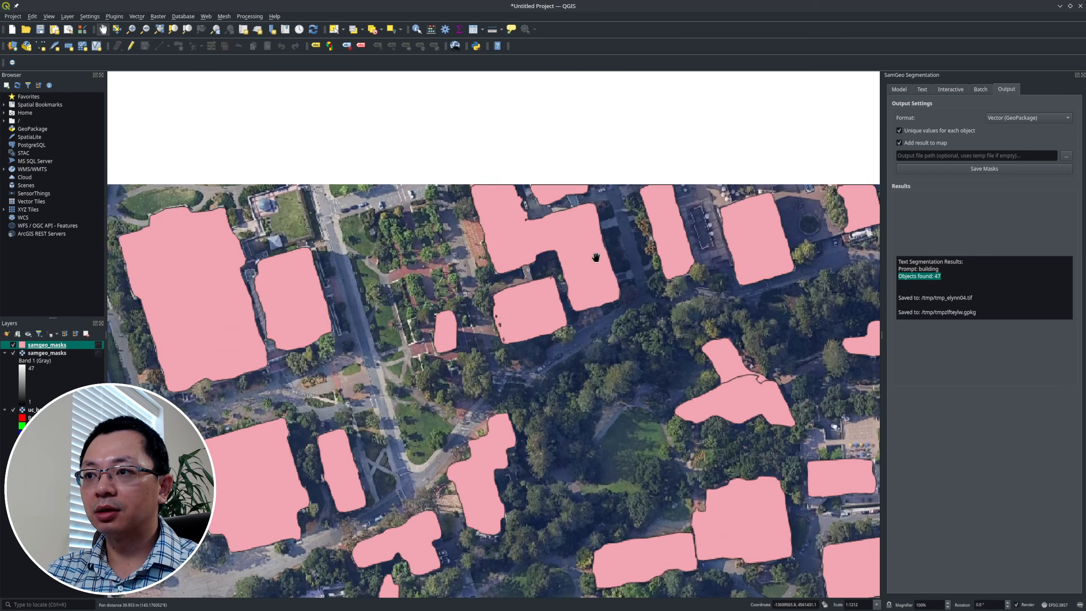
{"action": "scroll", "coordinate": [539, 286], "scroll_direction": "down", "scroll_amount": 1}
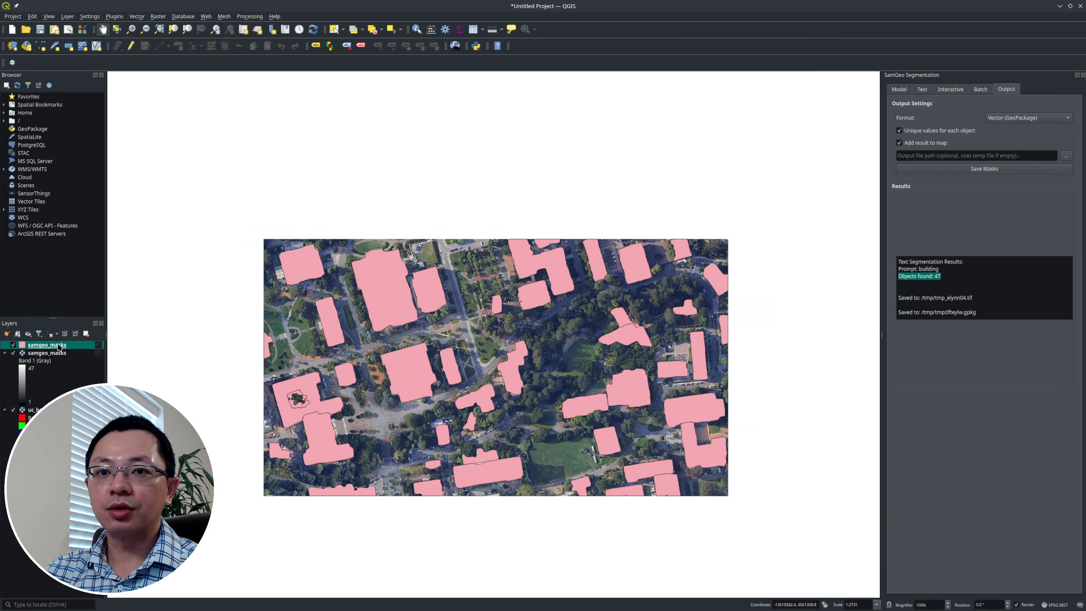
{"action": "double_click", "coordinate": [47, 345]}
{"action": "left_click", "coordinate": [458, 292]}
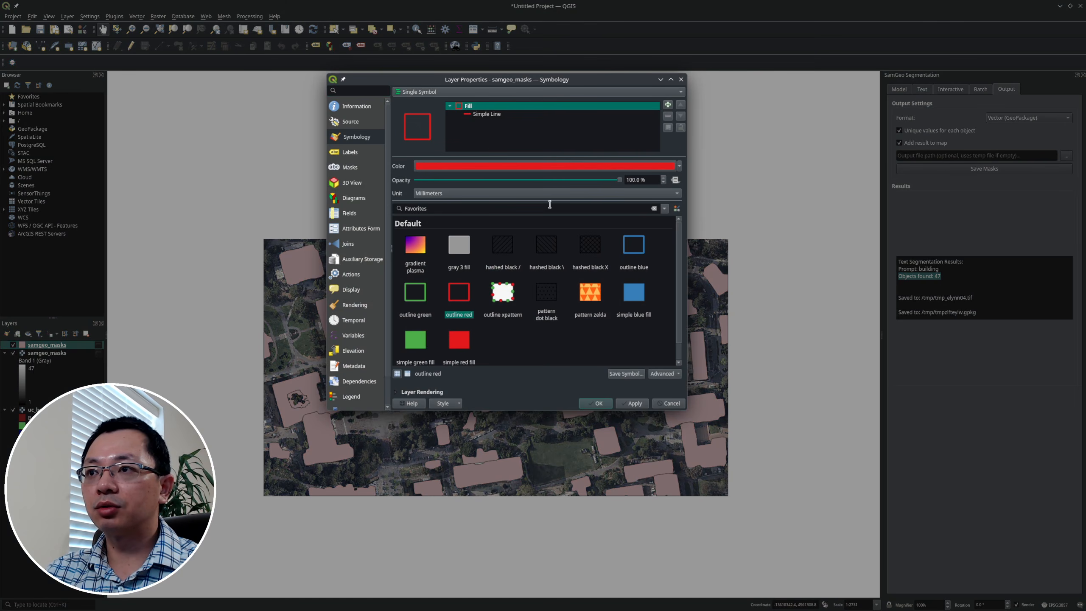
{"action": "left_click", "coordinate": [597, 404]}
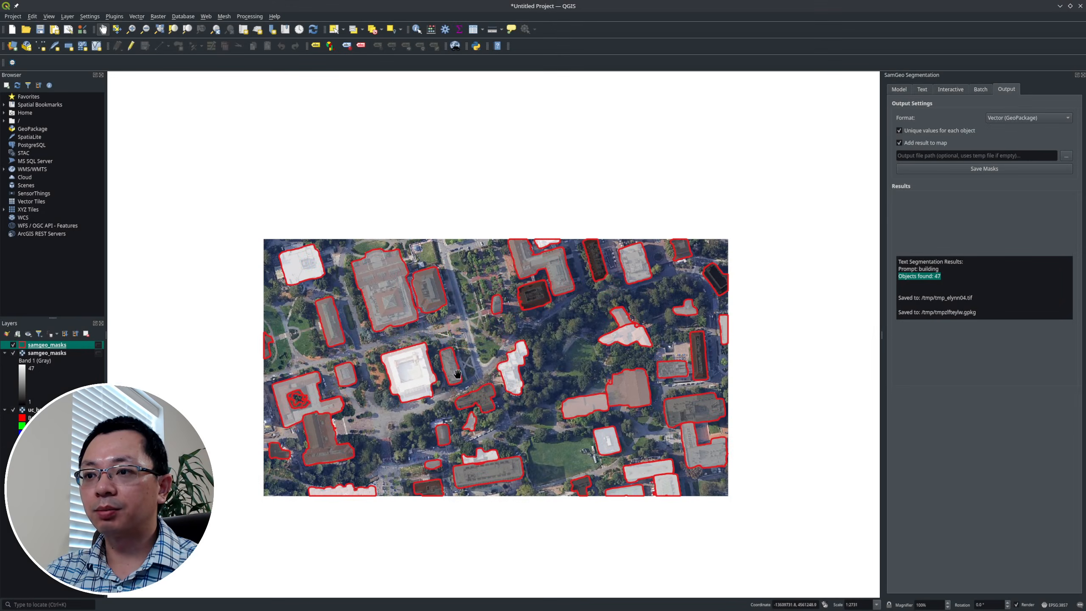
Examine how the red building outlines fit the raster masks and the buildings in the image.
{"action": "scroll", "coordinate": [449, 371], "scroll_direction": "up", "scroll_amount": 1}
{"action": "scroll", "coordinate": [438, 324], "scroll_direction": "up", "scroll_amount": 1}
{"action": "scroll", "coordinate": [437, 325], "scroll_direction": "down", "scroll_amount": 3}
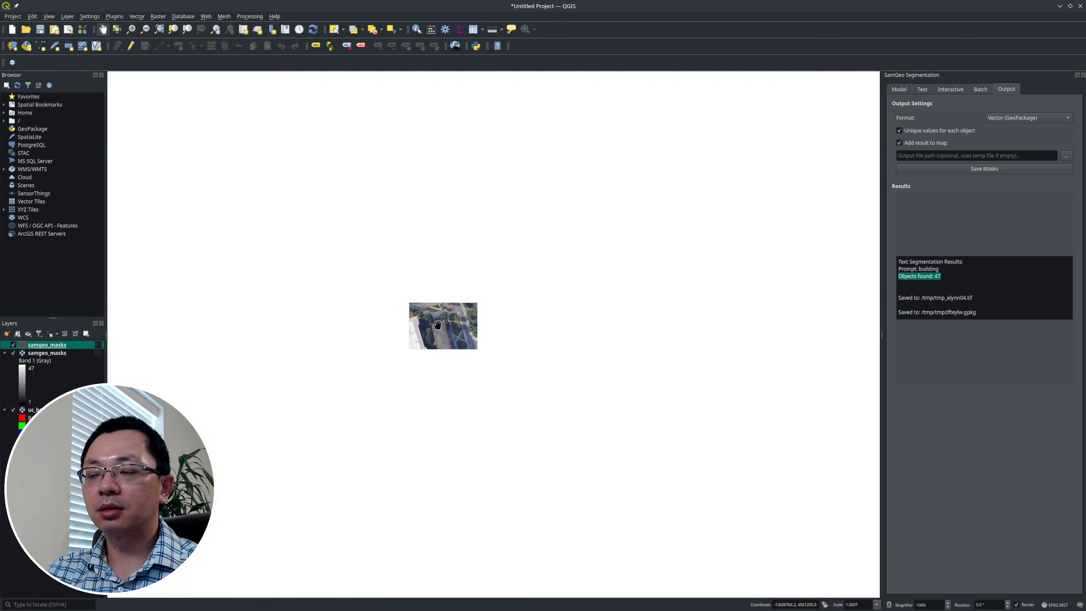
{"action": "scroll", "coordinate": [534, 325], "scroll_direction": "up", "scroll_amount": 1}
{"action": "scroll", "coordinate": [553, 326], "scroll_direction": "down", "scroll_amount": 1}
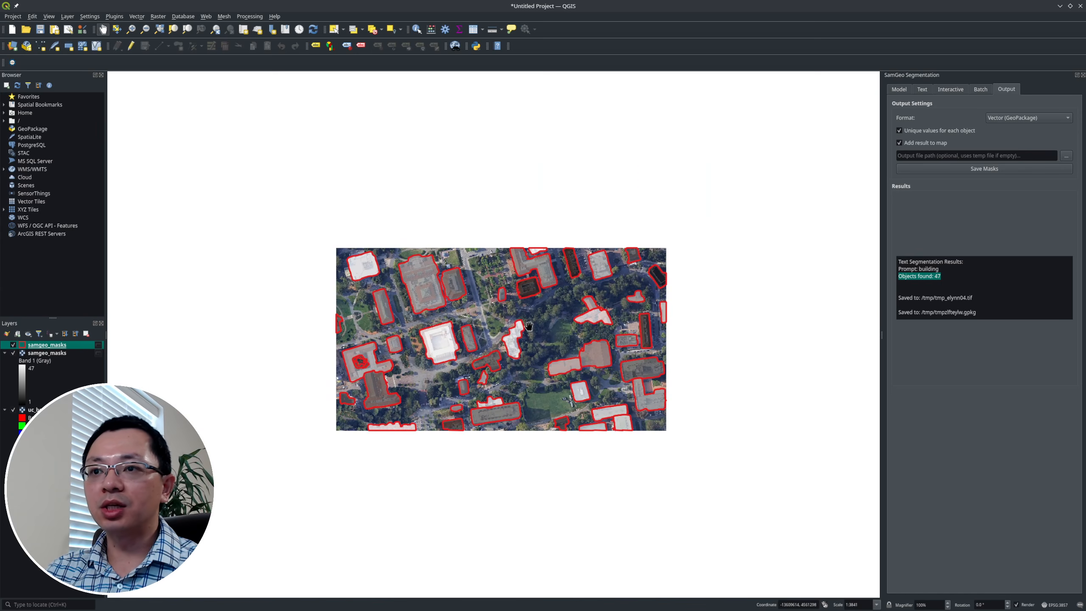
{"action": "scroll", "coordinate": [507, 324], "scroll_direction": "up", "scroll_amount": 1}
{"action": "scroll", "coordinate": [507, 324], "scroll_direction": "up", "scroll_amount": 1}
{"action": "scroll", "coordinate": [507, 323], "scroll_direction": "down", "scroll_amount": 1}
{"action": "scroll", "coordinate": [507, 324], "scroll_direction": "up", "scroll_amount": 1}
Try to segment the image with the text prompt "treeZ".
{"action": "left_click", "coordinate": [922, 90]}
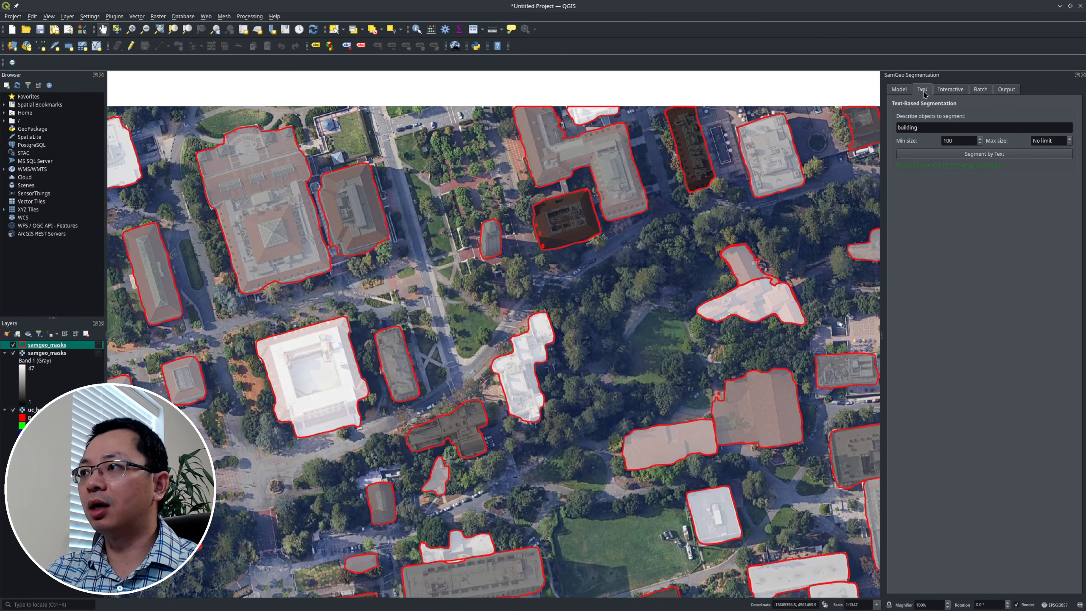
{"action": "left_click_drag", "start_coordinate": [923, 127], "coordinate": [875, 126]}
{"action": "type", "text": "treeZ"}
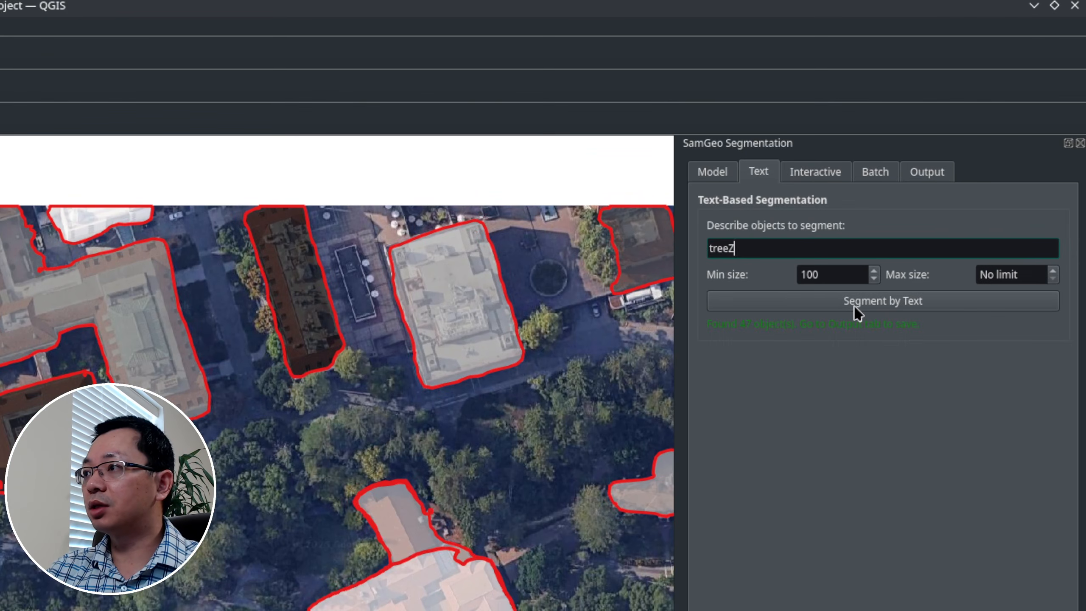
{"action": "left_click", "coordinate": [857, 301]}
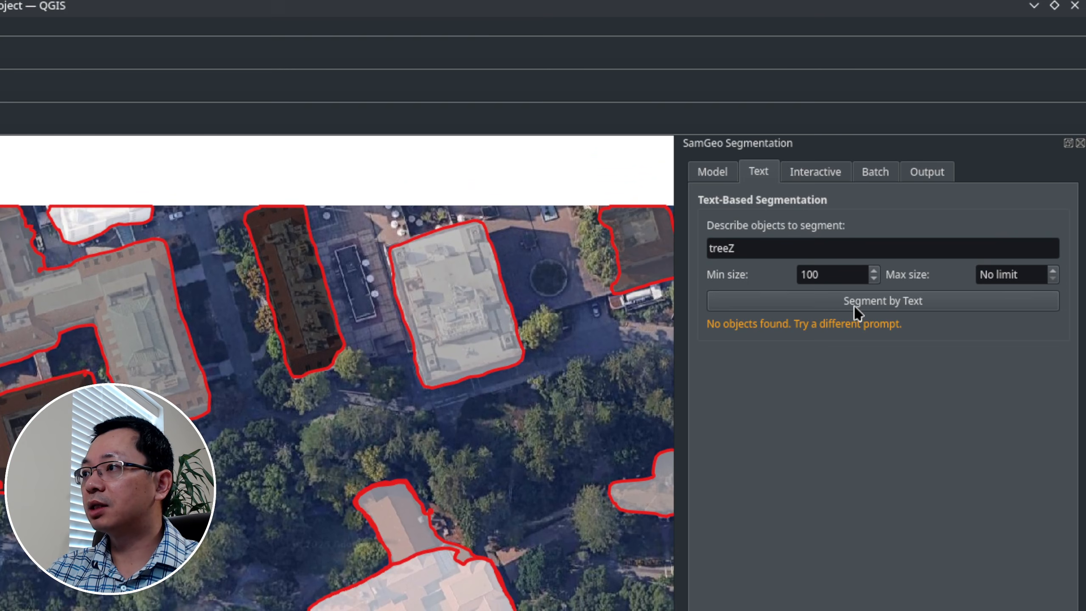
Segment the image with the text prompt "tree" and save the resulting masks in Vector (GeoPackage) format.
{"action": "left_click", "coordinate": [749, 257]}
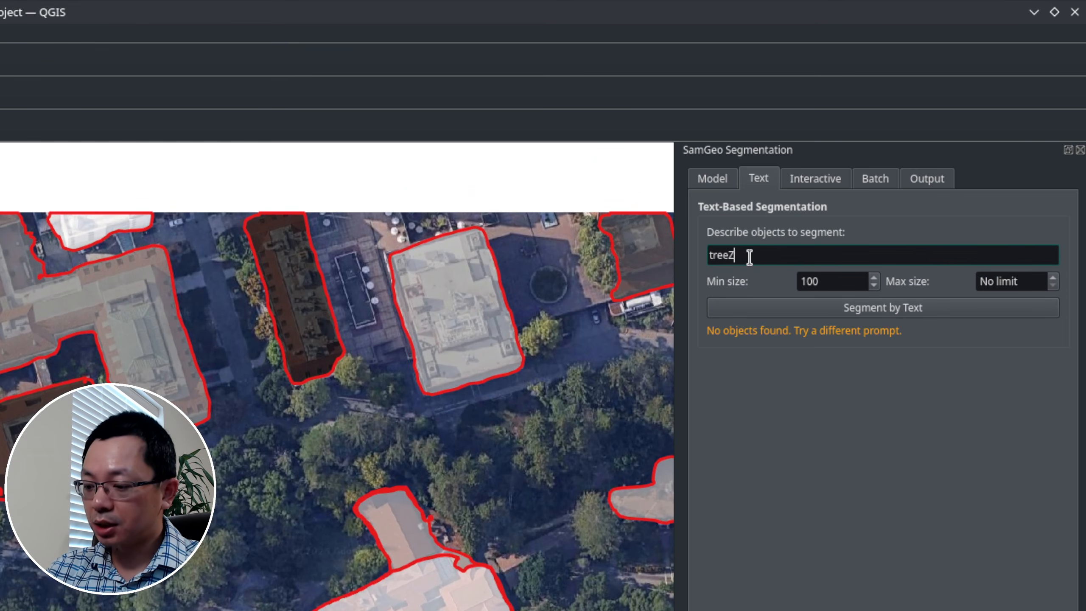
{"action": "left_click", "coordinate": [835, 302]}
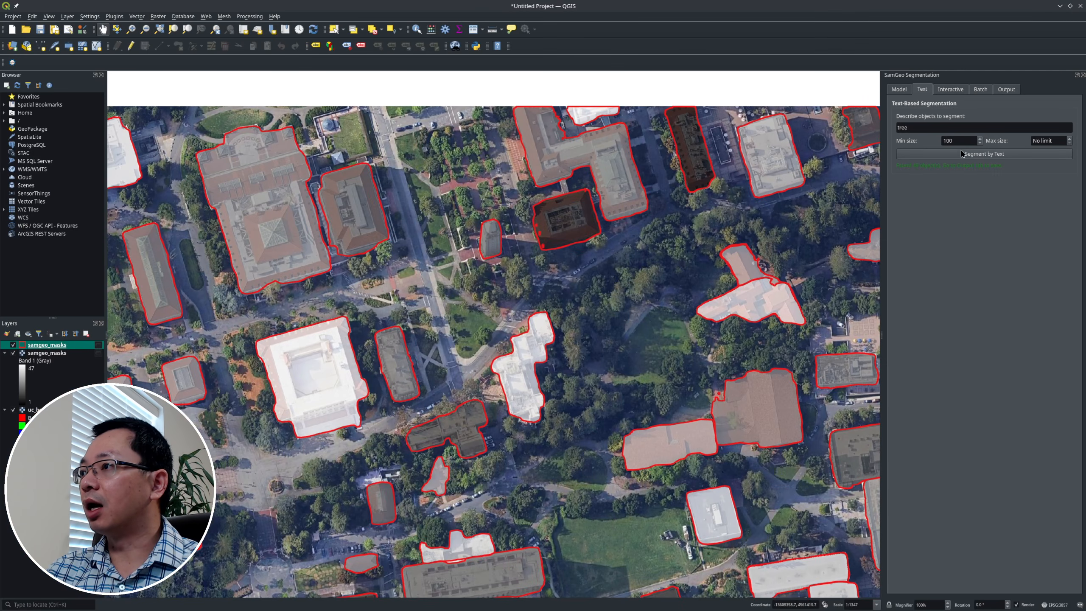
{"action": "left_click", "coordinate": [1005, 91]}
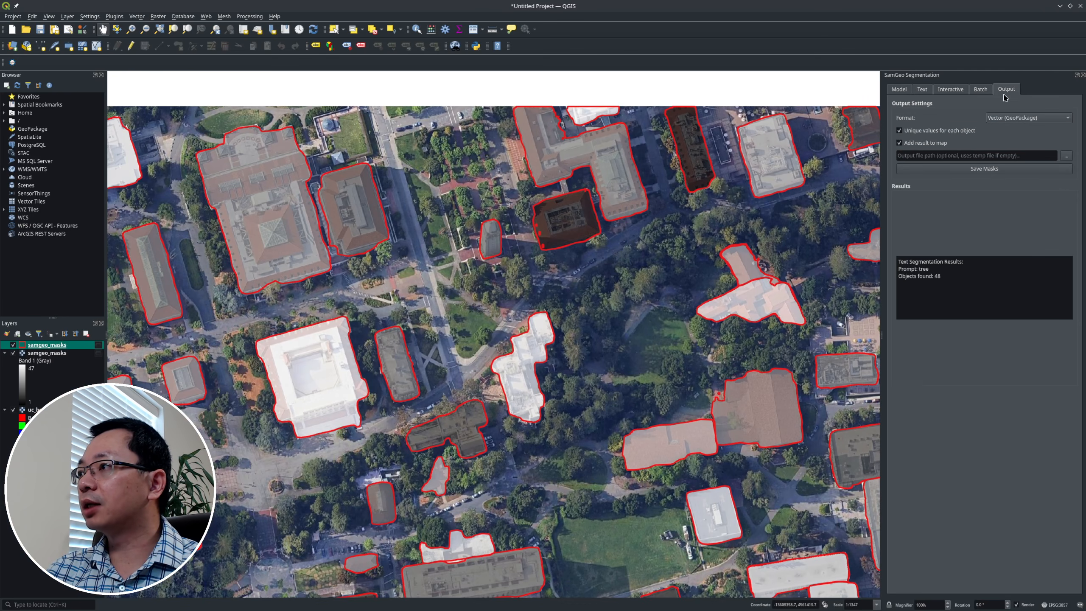
{"action": "left_click", "coordinate": [984, 168]}
Hide the red building outline layer and briefly toggle the tree masks to compare them with the image.
{"action": "scroll", "coordinate": [584, 269], "scroll_direction": "down", "scroll_amount": 3}
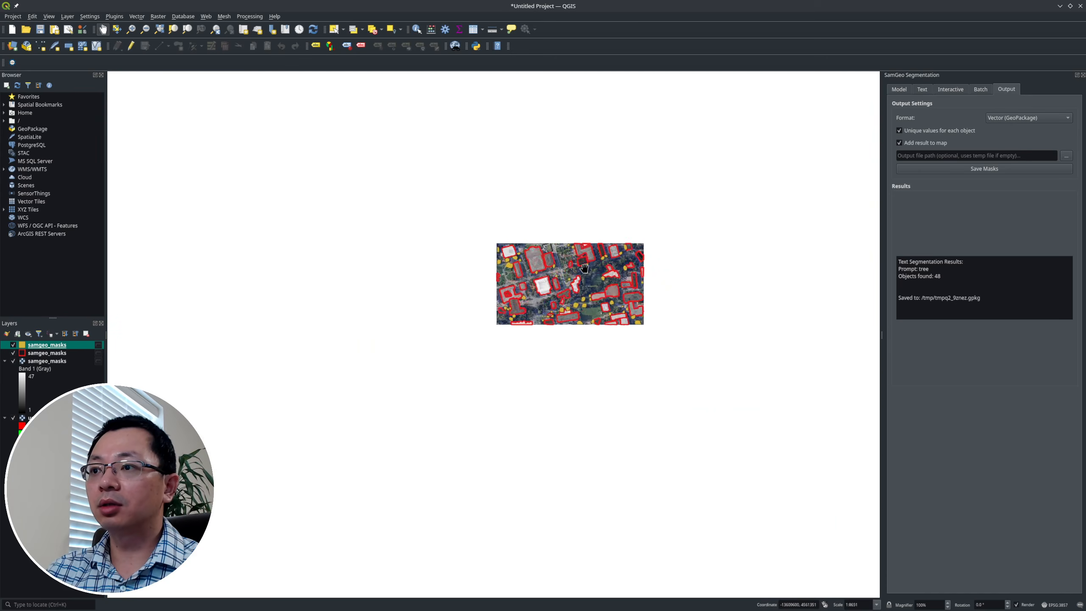
{"action": "scroll", "coordinate": [605, 294], "scroll_direction": "up", "scroll_amount": 3}
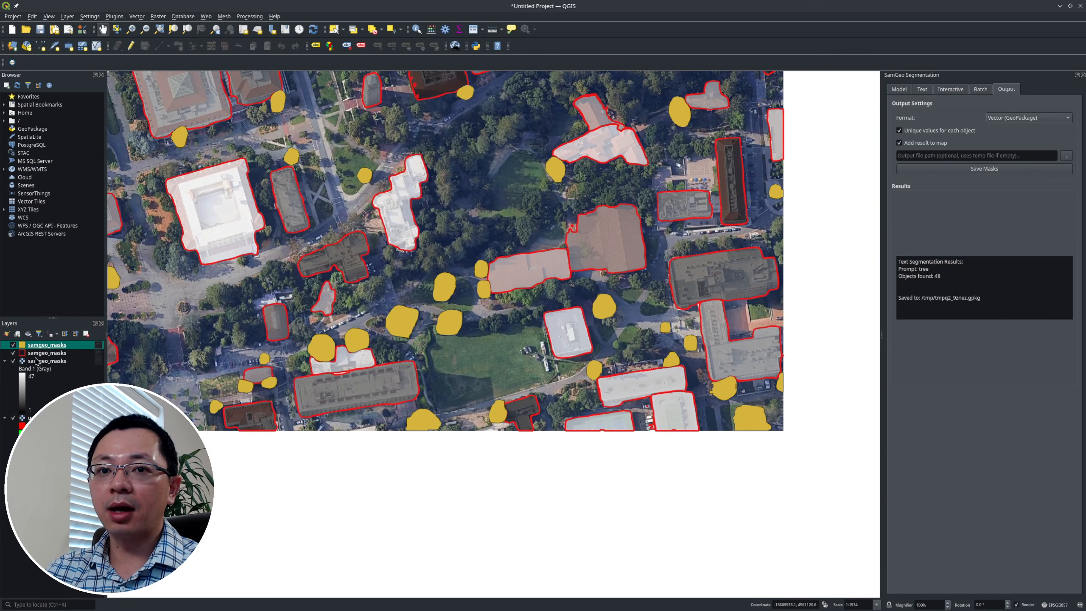
{"action": "left_click", "coordinate": [13, 353]}
{"action": "left_click", "coordinate": [12, 345]}
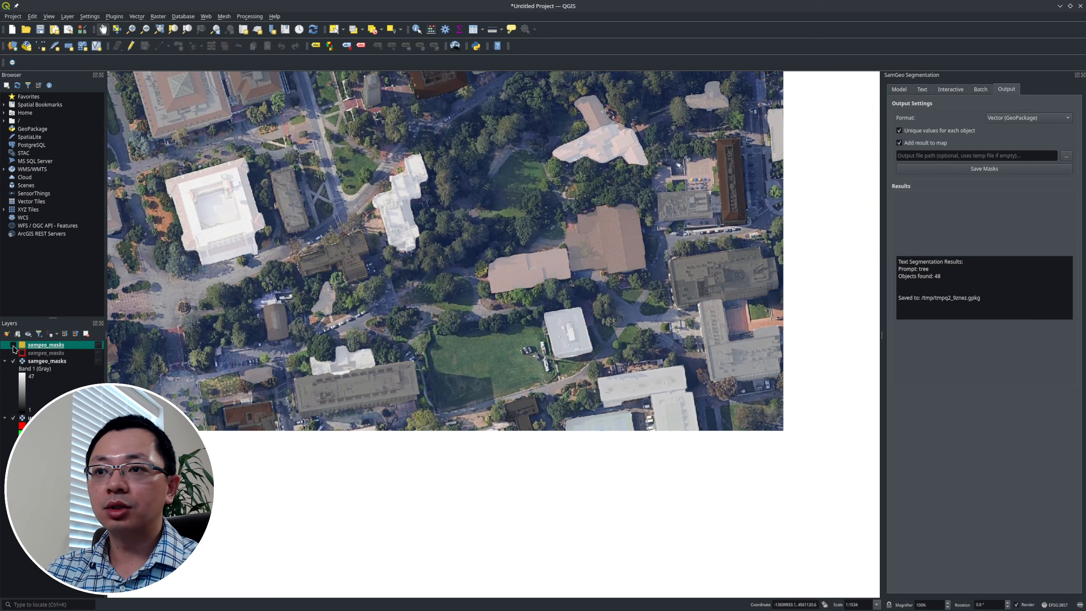
{"action": "left_click", "coordinate": [13, 345]}
{"action": "left_click_drag", "start_coordinate": [351, 251], "coordinate": [464, 356]}
{"action": "left_click_drag", "start_coordinate": [457, 274], "coordinate": [419, 304]}
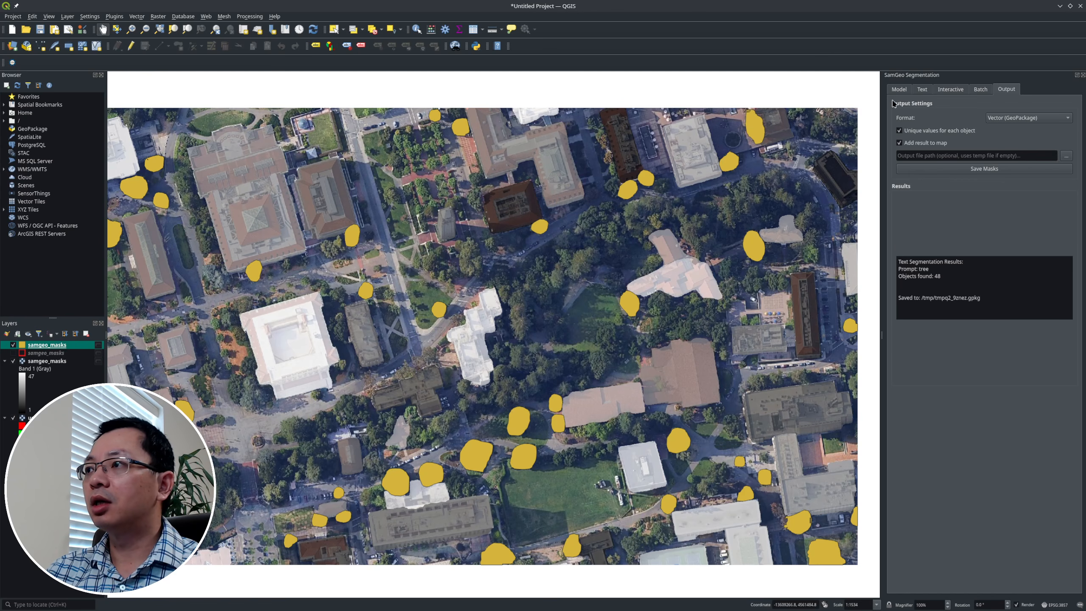
Review the confidence threshold in the SamGeo model settings.
{"action": "left_click", "coordinate": [905, 91]}
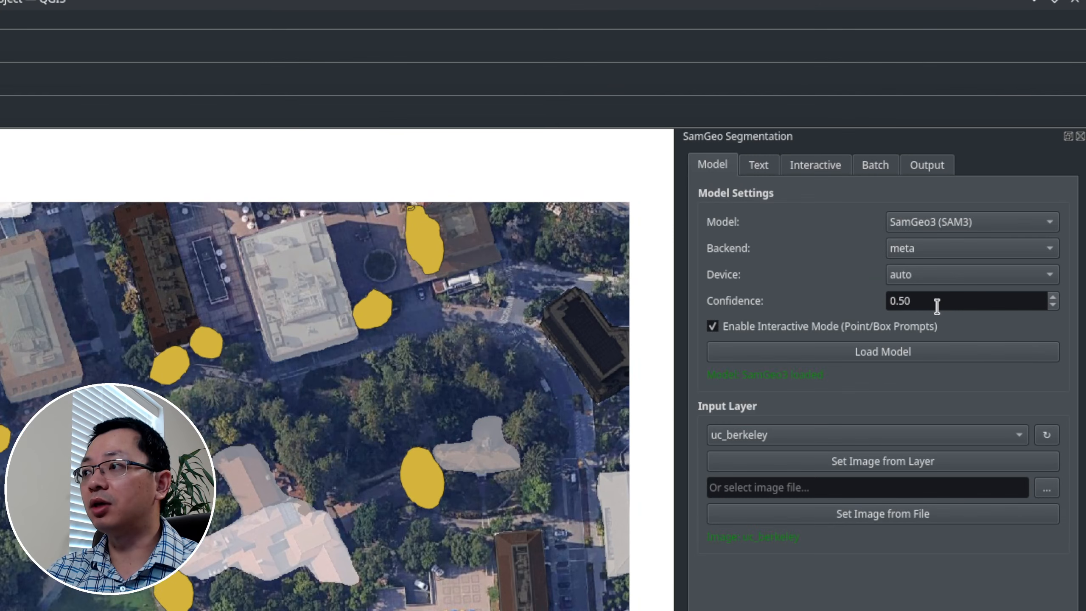
{"action": "left_click_drag", "start_coordinate": [1012, 159], "coordinate": [977, 156]}
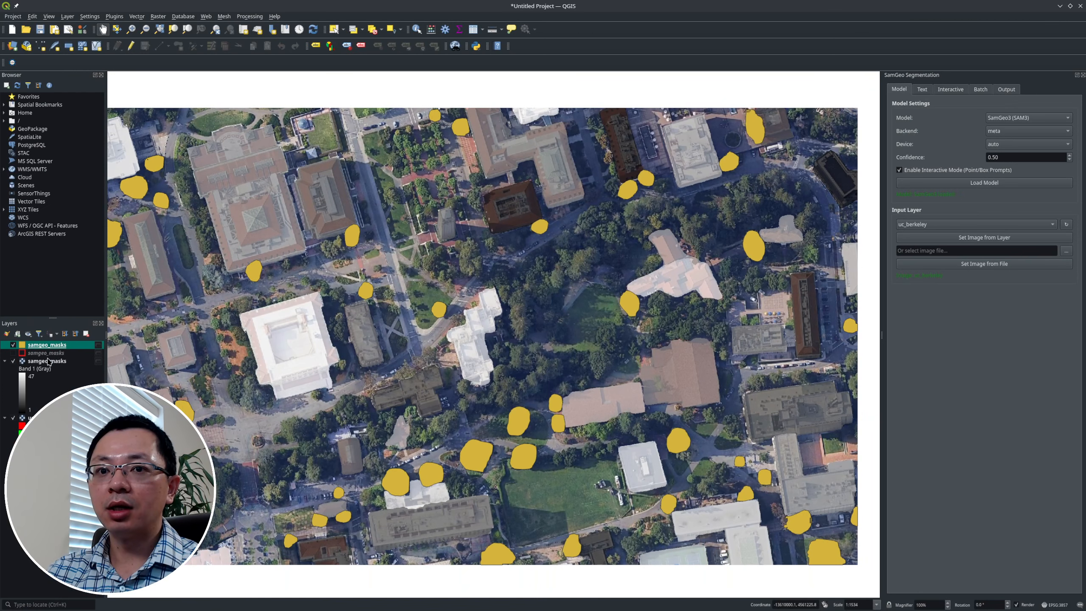
Remove all three samgeo_masks layers from the project, keeping only the uc_berkeley image.
{"action": "left_click", "coordinate": [49, 361]}
{"action": "left_click", "coordinate": [47, 353]}
{"action": "left_click", "coordinate": [55, 344]}
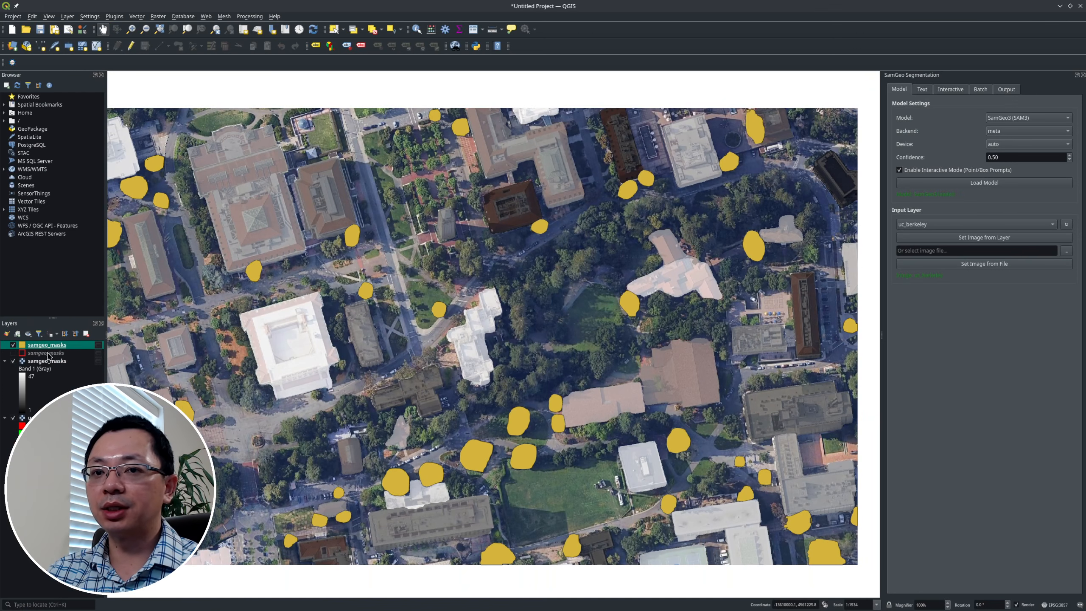
{"action": "left_click", "coordinate": [922, 90]}
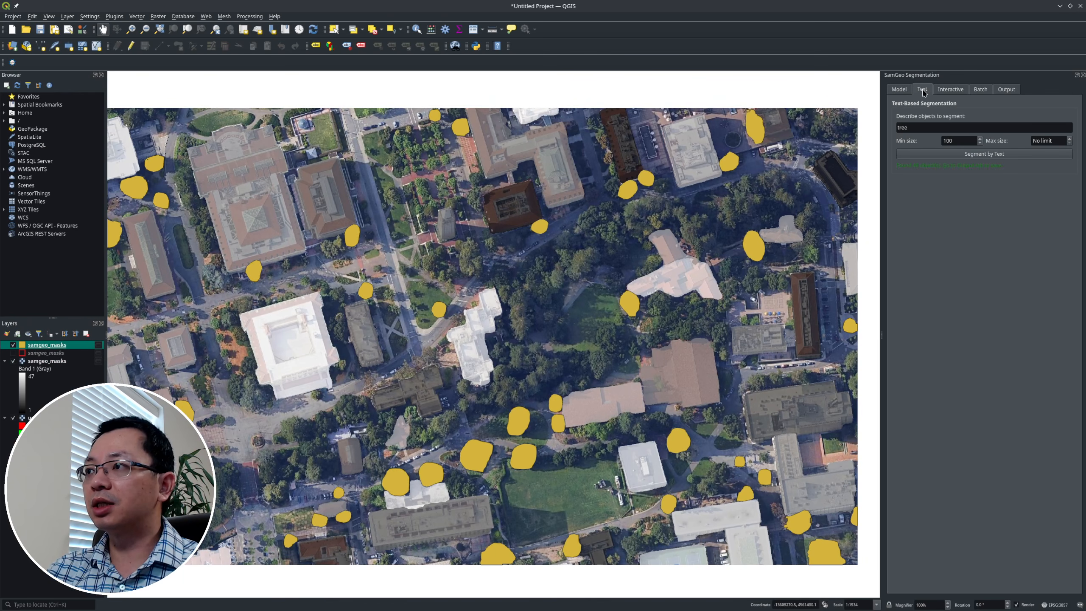
{"action": "left_click", "coordinate": [48, 361], "text": "shift"}
{"action": "right_click", "coordinate": [57, 361]}
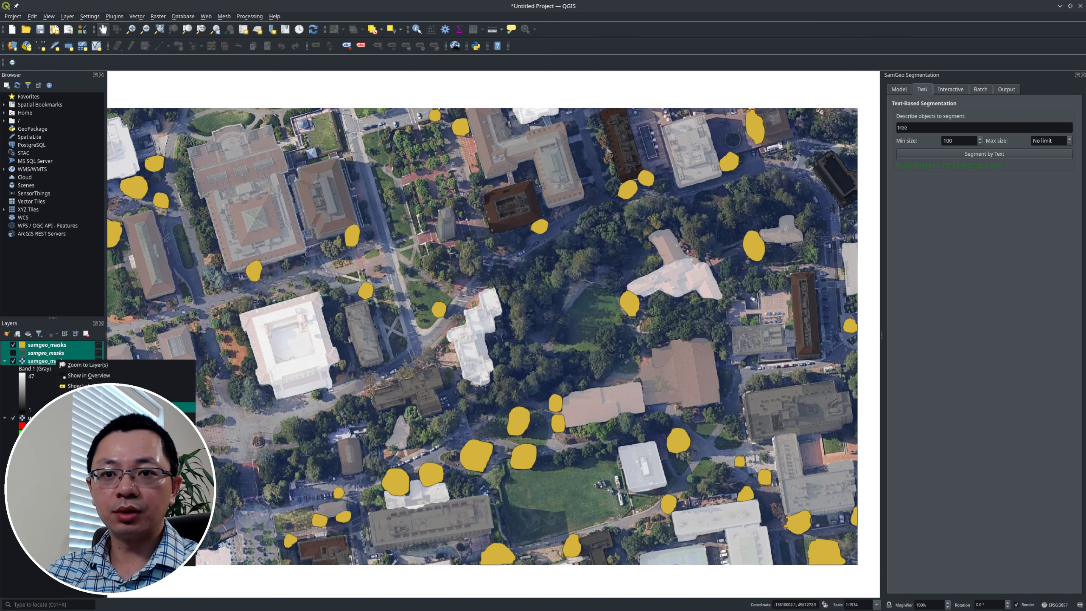
{"action": "left_click", "coordinate": [88, 449]}
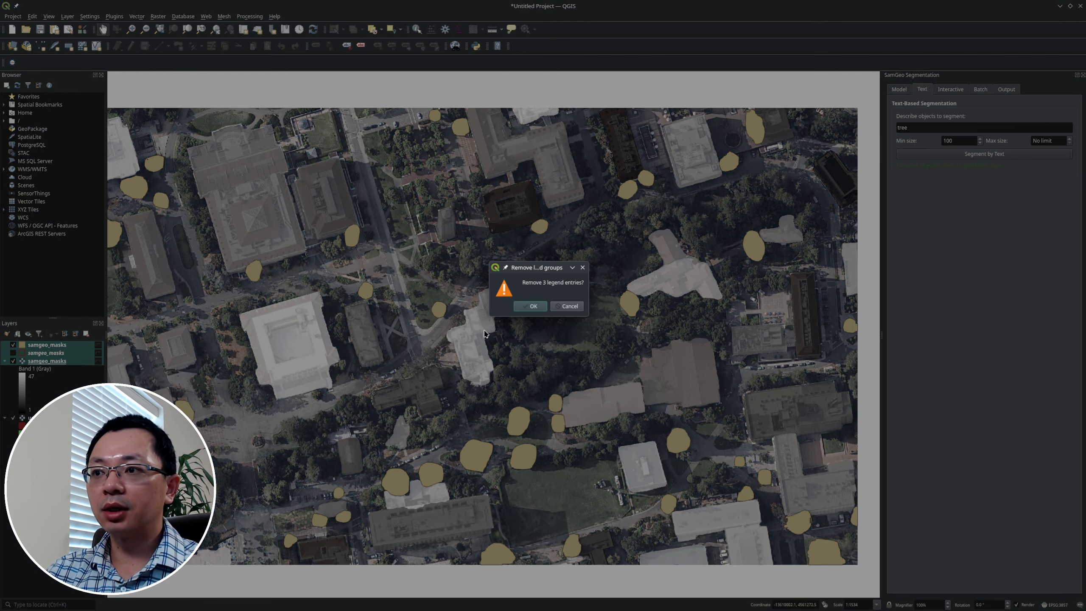
{"action": "left_click", "coordinate": [539, 308]}
Place a foreground point prompt on the red roof of the building wing south of the tree-filled courtyard in the image's southwest.
{"action": "left_click_drag", "start_coordinate": [422, 310], "coordinate": [485, 307]}
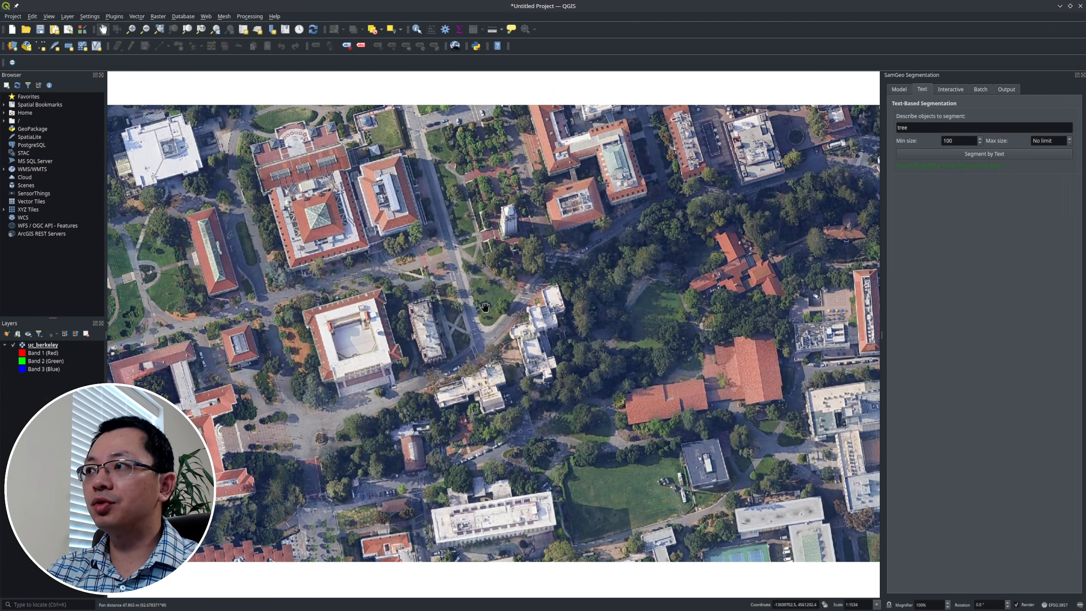
{"action": "scroll", "coordinate": [485, 307], "scroll_direction": "down", "scroll_amount": 2}
{"action": "scroll", "coordinate": [464, 299], "scroll_direction": "up", "scroll_amount": 2}
{"action": "left_click_drag", "start_coordinate": [613, 292], "coordinate": [585, 276]}
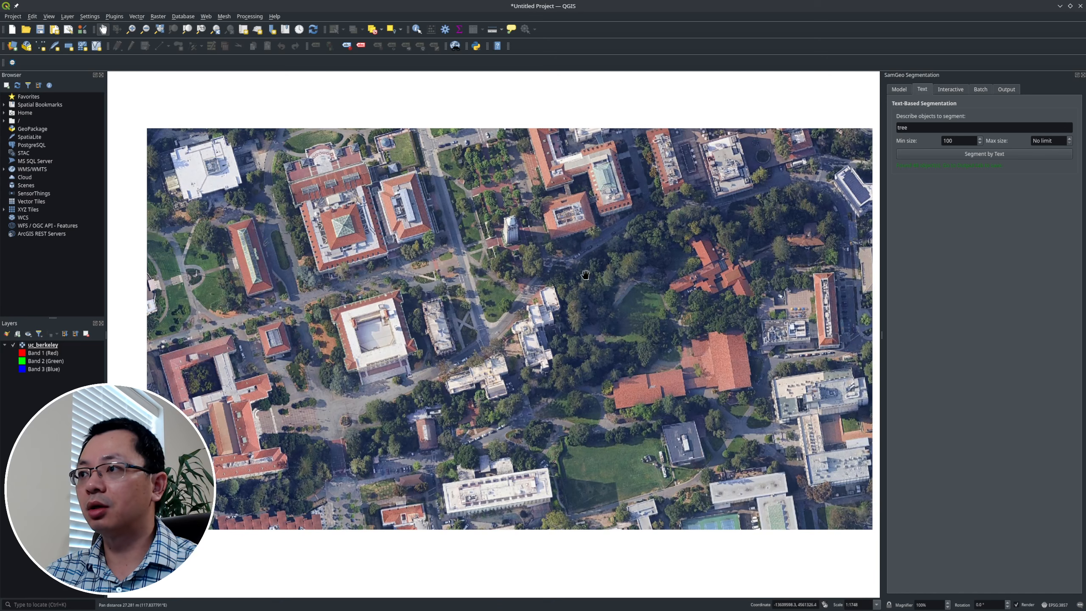
{"action": "left_click", "coordinate": [951, 90]}
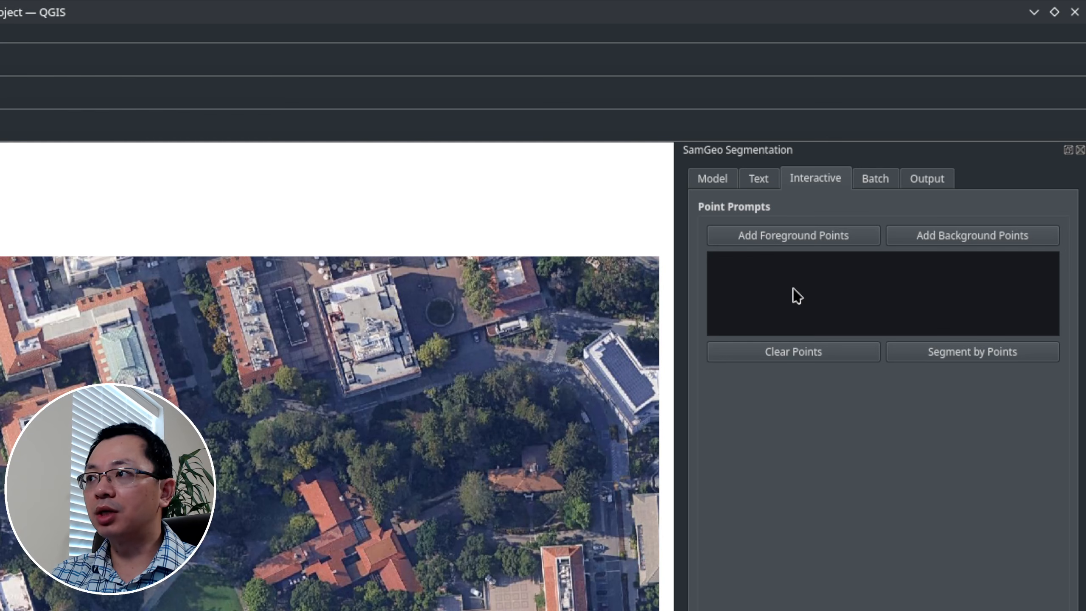
{"action": "left_click", "coordinate": [777, 236]}
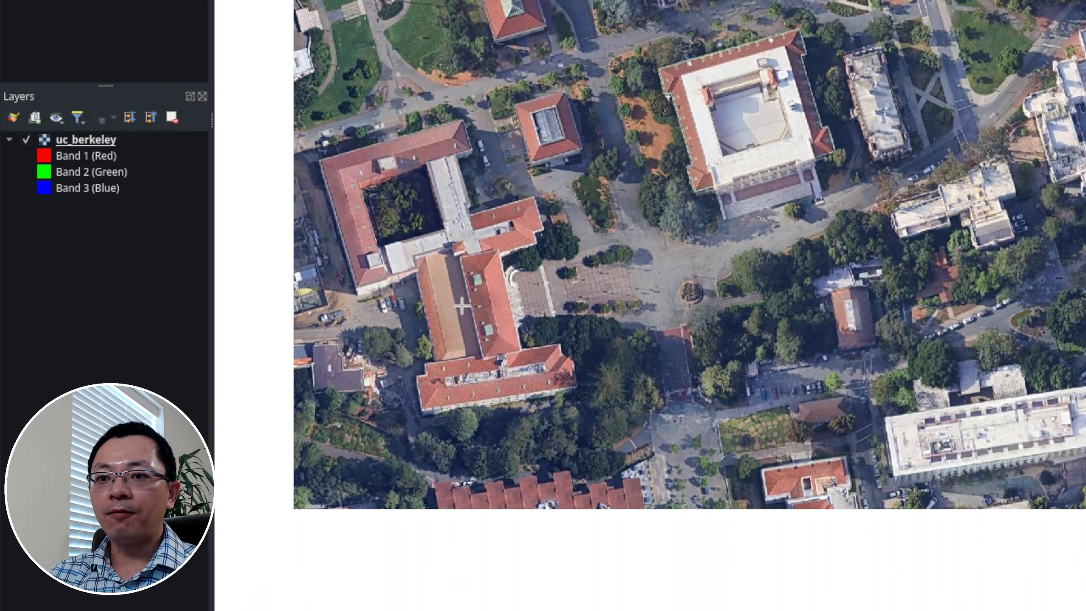
{"action": "left_click", "coordinate": [486, 305]}
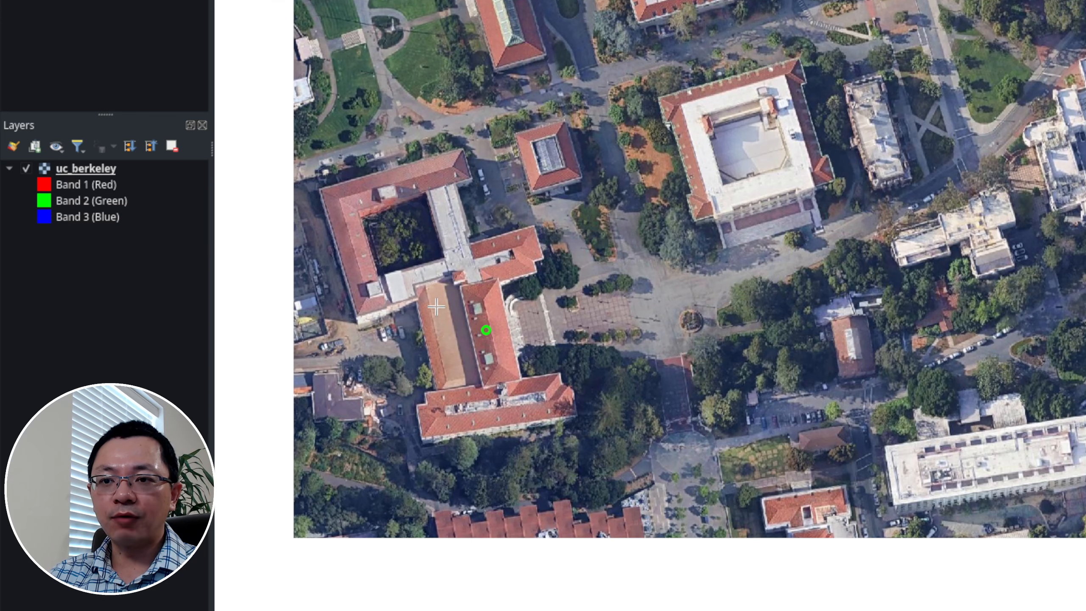
Add a second foreground point on the tan roof strip of the same wing, segment by points, and save the mask as a GeoPackage layer.
{"action": "left_click", "coordinate": [436, 318]}
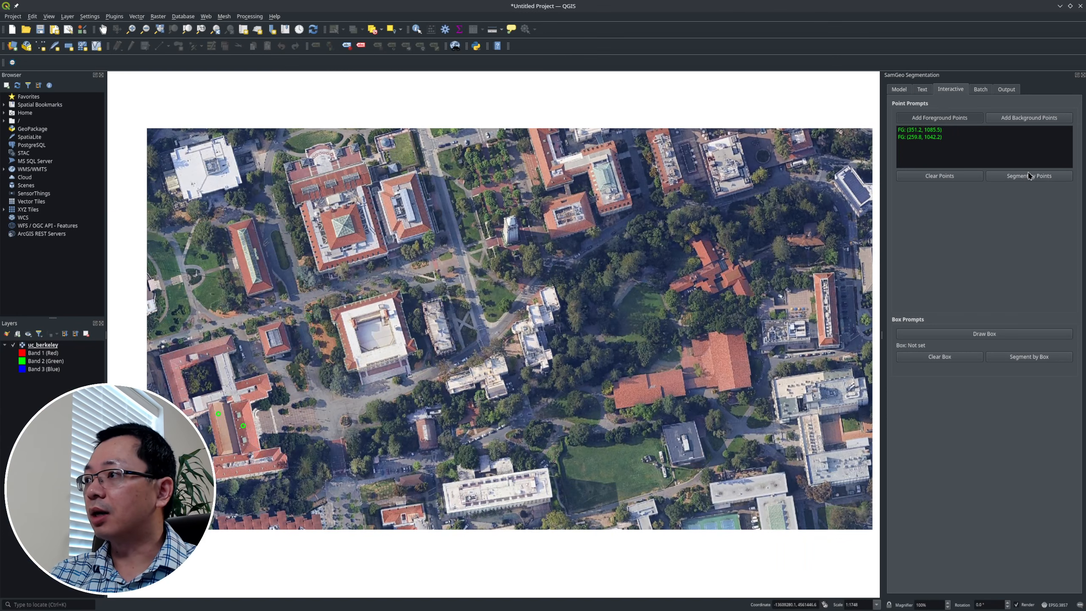
{"action": "left_click", "coordinate": [1029, 176]}
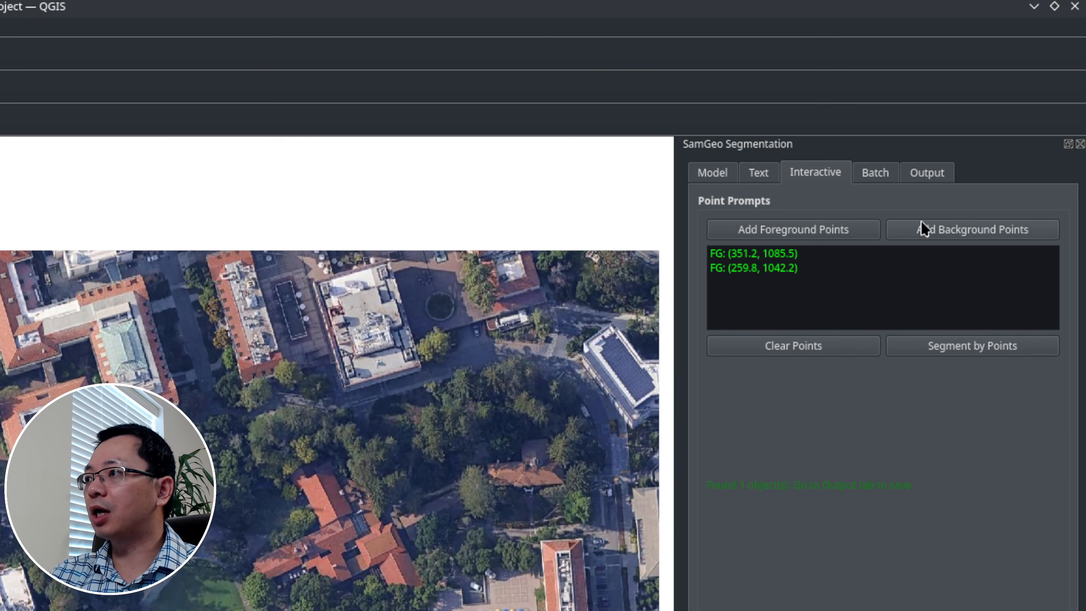
{"action": "left_click", "coordinate": [930, 177]}
{"action": "left_click", "coordinate": [900, 336]}
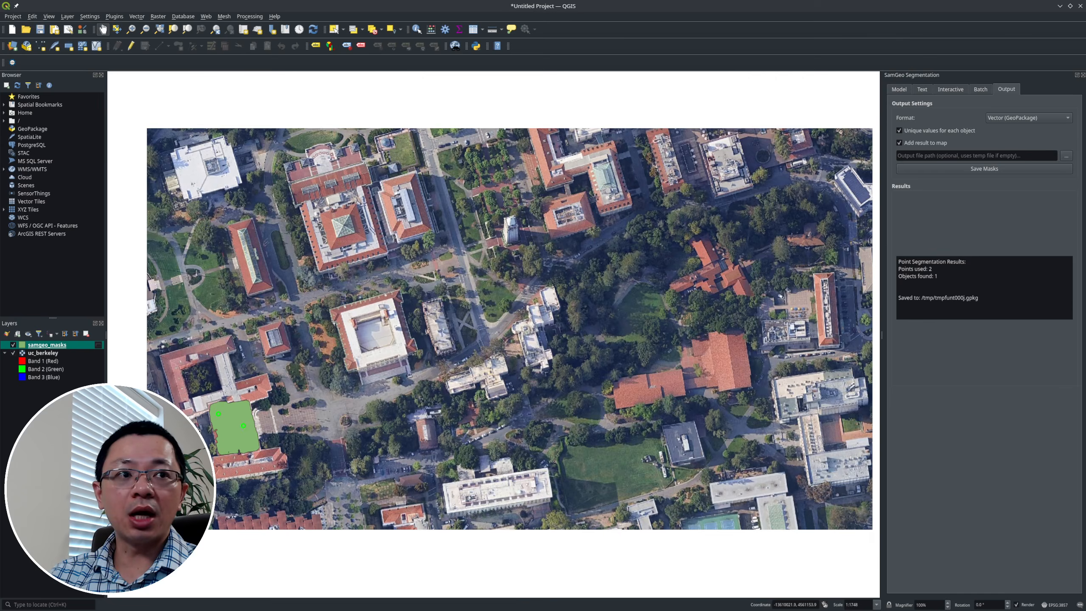
Add four more foreground points: on the courtyard building's north and west wings, the mask's missed western edge, and the red-roofed wing to the south.
{"action": "scroll", "coordinate": [234, 437], "scroll_direction": "up", "scroll_amount": 3}
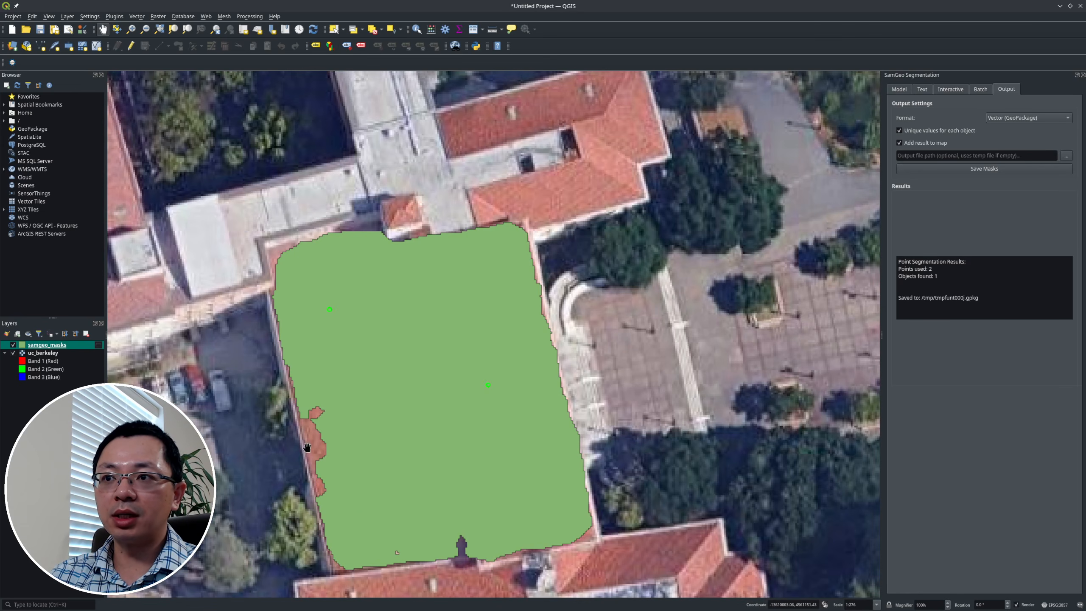
{"action": "scroll", "coordinate": [306, 447], "scroll_direction": "down", "scroll_amount": 3}
{"action": "scroll", "coordinate": [312, 441], "scroll_direction": "up", "scroll_amount": 2}
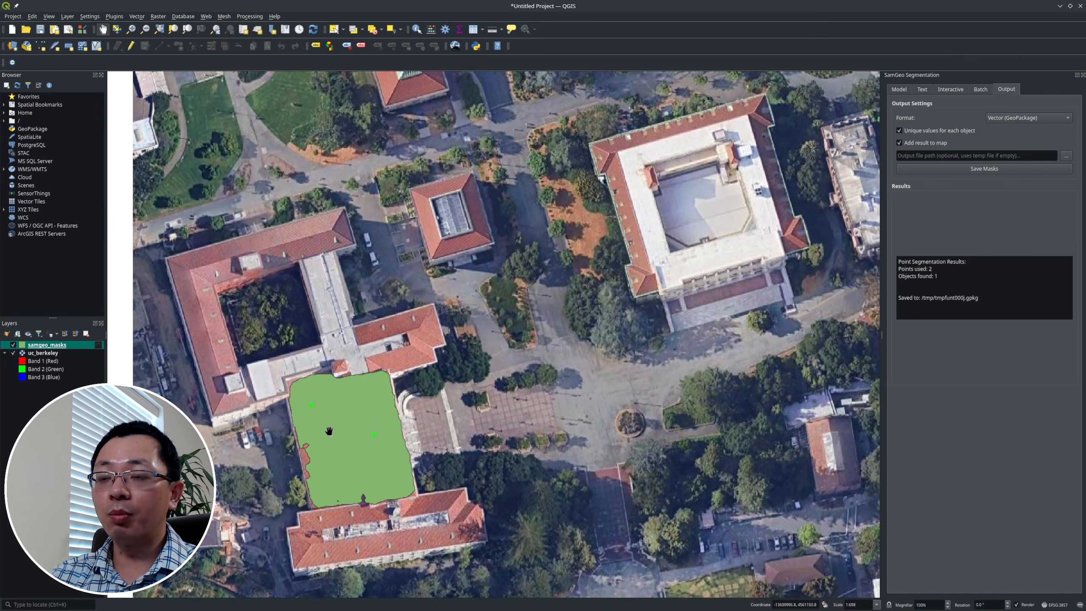
{"action": "left_click", "coordinate": [951, 90]}
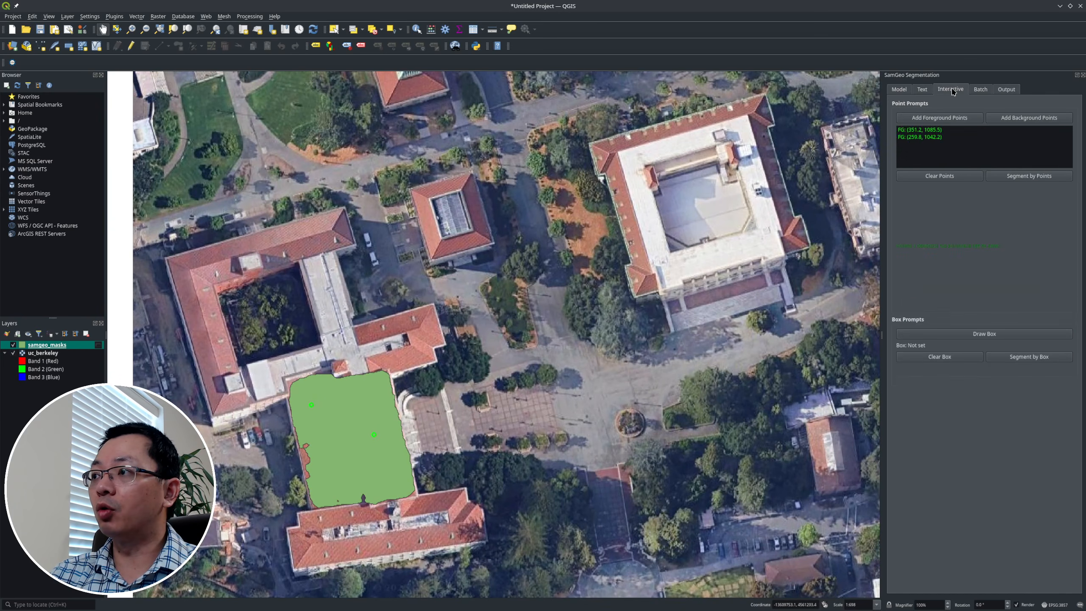
{"action": "left_click", "coordinate": [939, 120]}
{"action": "left_click", "coordinate": [291, 238]}
{"action": "left_click", "coordinate": [204, 330]}
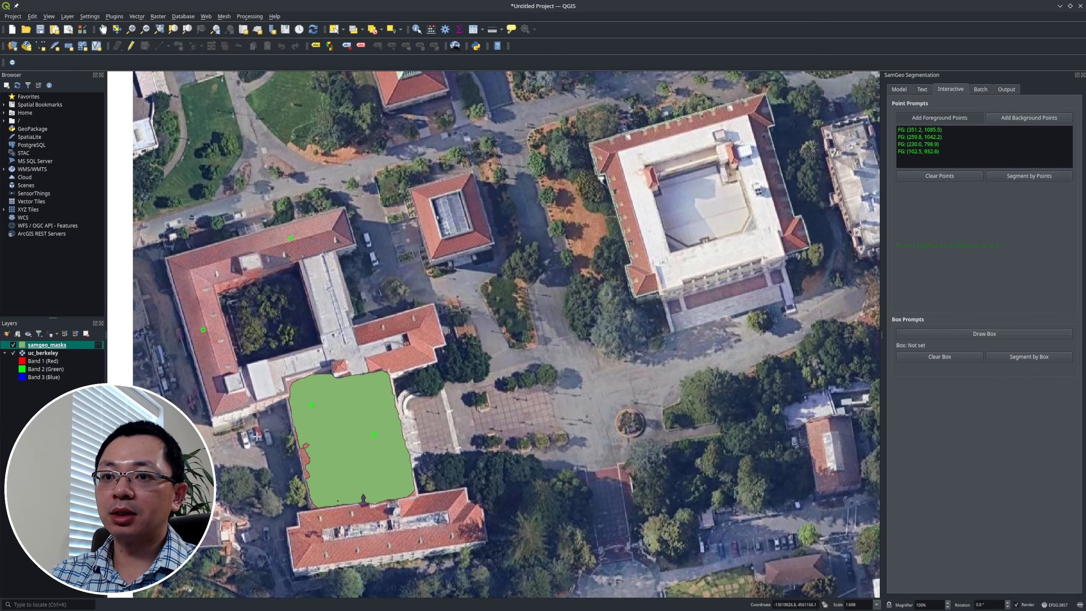
{"action": "left_click", "coordinate": [304, 459]}
{"action": "left_click", "coordinate": [393, 542]}
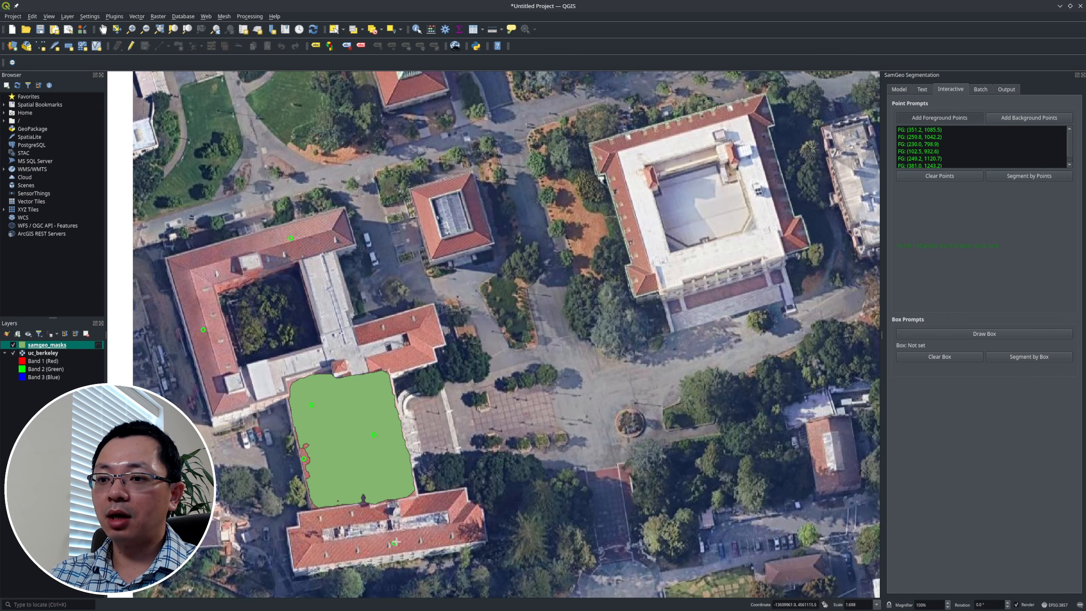
Segment the building from all foreground points and save the mask as a GeoPackage layer.
{"action": "left_click", "coordinate": [1044, 179]}
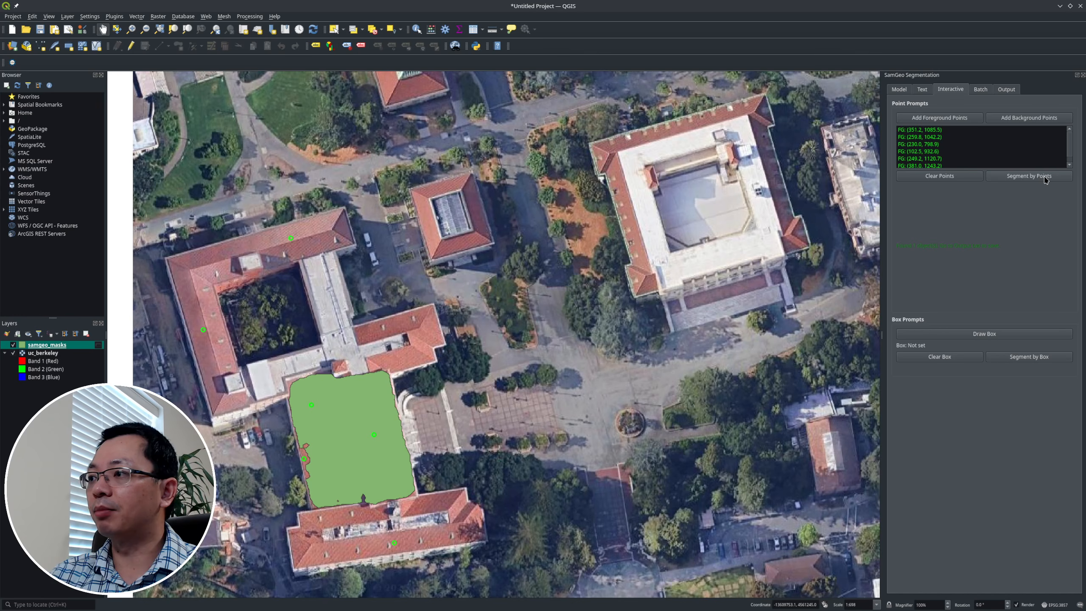
{"action": "left_click", "coordinate": [1006, 89]}
{"action": "left_click", "coordinate": [1003, 169]}
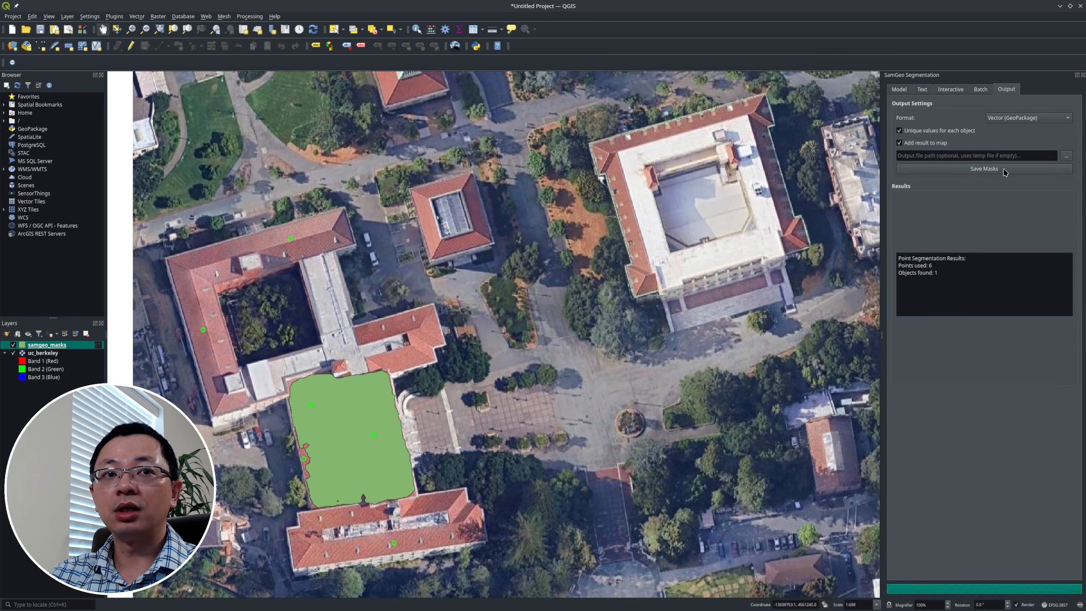
Inspect the new brown building mask over the image, then hide its layer.
{"action": "scroll", "coordinate": [298, 386], "scroll_direction": "up", "scroll_amount": 2}
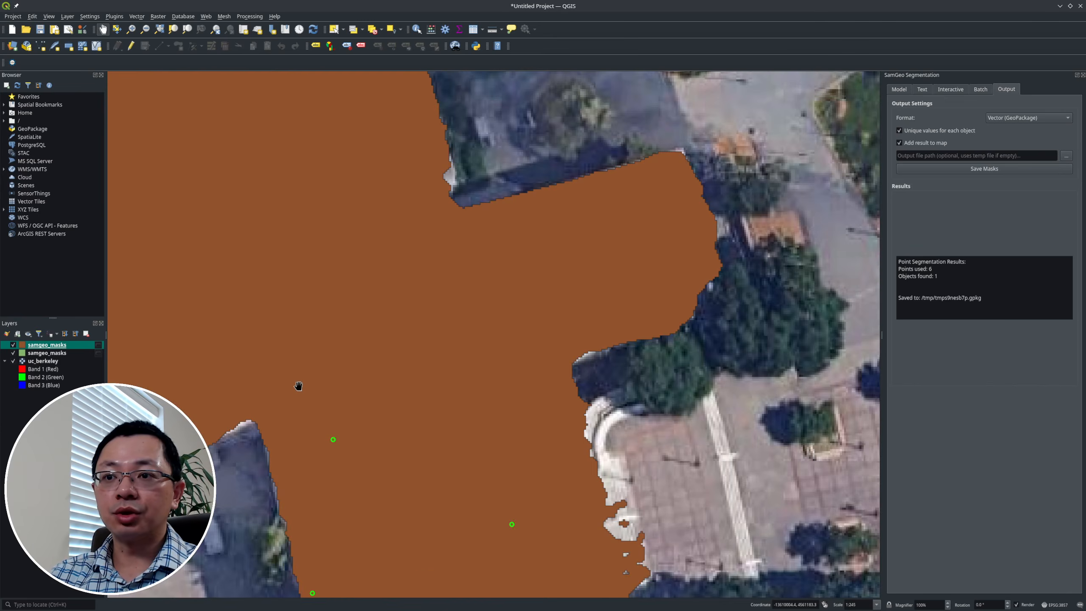
{"action": "scroll", "coordinate": [399, 396], "scroll_direction": "down", "scroll_amount": 2}
{"action": "left_click_drag", "start_coordinate": [380, 412], "coordinate": [413, 383]}
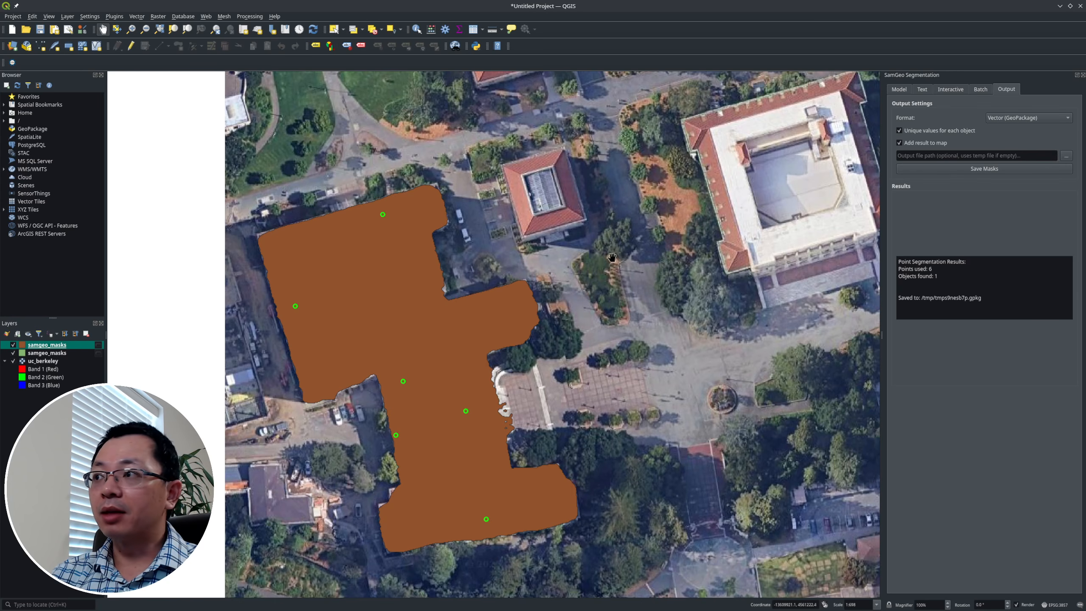
{"action": "left_click", "coordinate": [13, 345]}
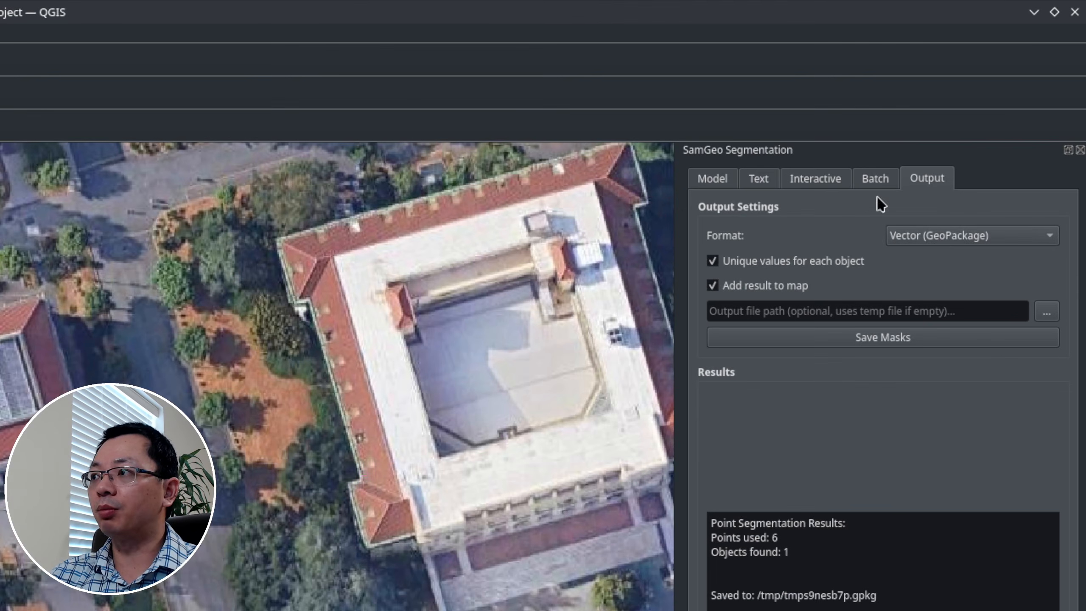
Add two background points on the trees inside the courtyard and save the re-segmented mask as a GeoPackage layer.
{"action": "left_click", "coordinate": [814, 178]}
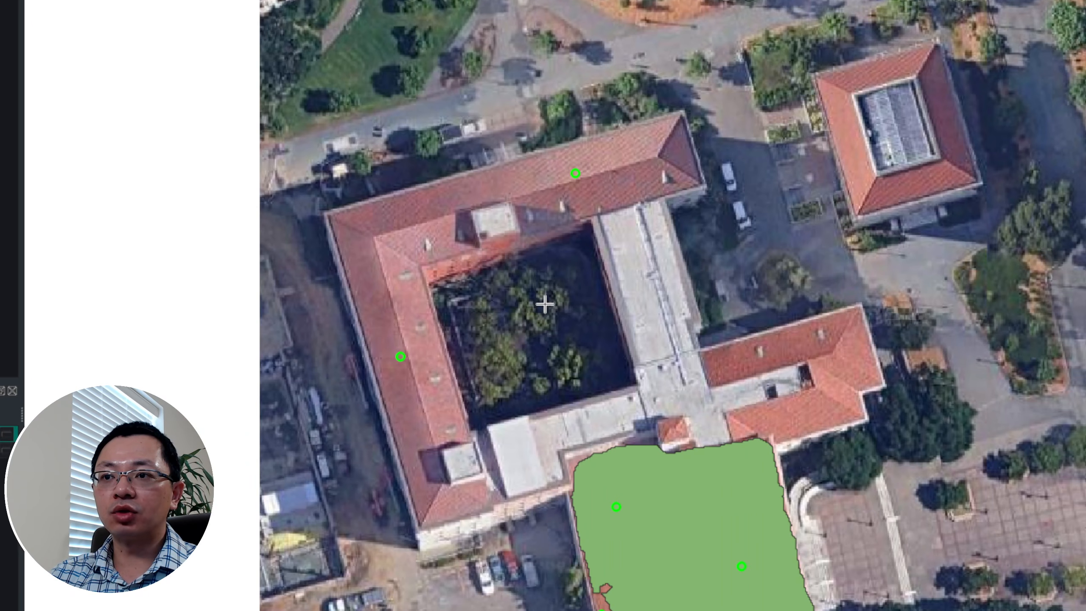
{"action": "left_click", "coordinate": [443, 365]}
{"action": "left_click", "coordinate": [504, 370]}
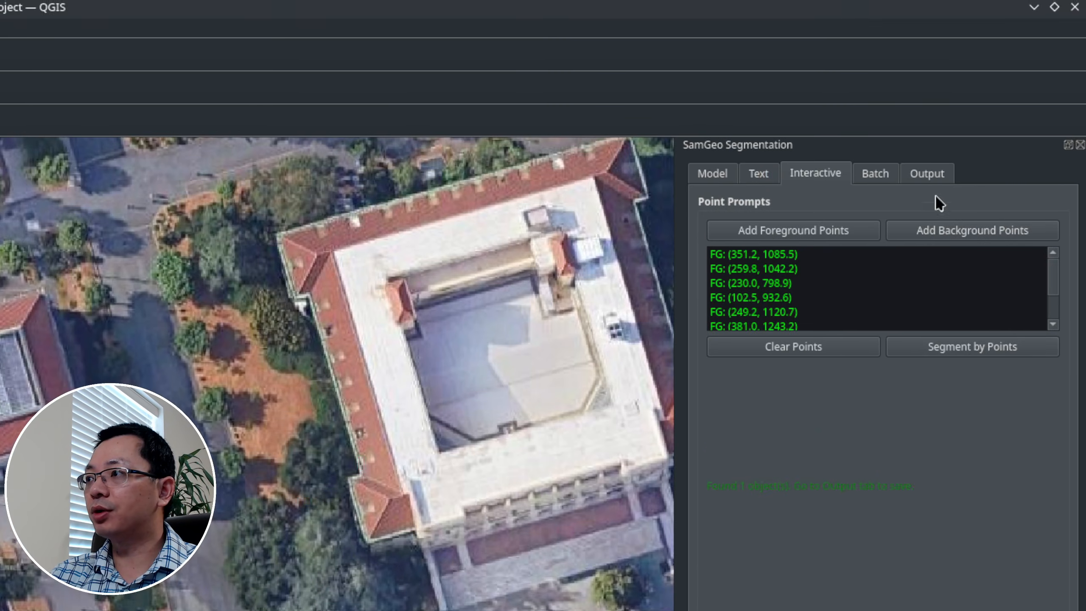
{"action": "left_click", "coordinate": [927, 173]}
{"action": "left_click", "coordinate": [893, 309]}
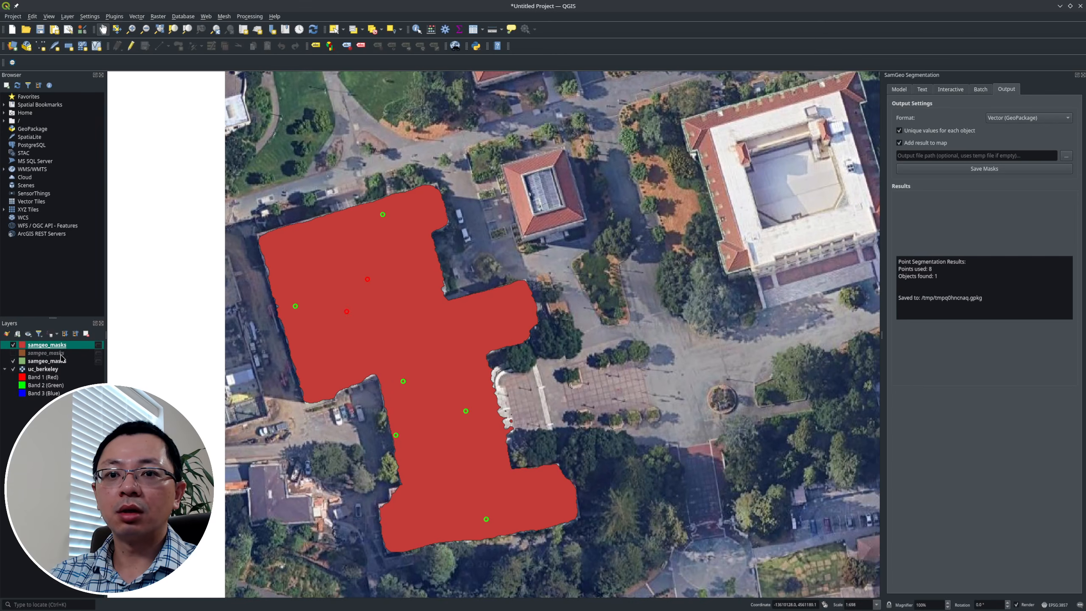
Hide the green mask layer and toggle the red mask to compare it with the building and its courtyard.
{"action": "left_click", "coordinate": [13, 361]}
{"action": "left_click", "coordinate": [13, 369]}
{"action": "left_click", "coordinate": [13, 369]}
{"action": "left_click", "coordinate": [13, 345]}
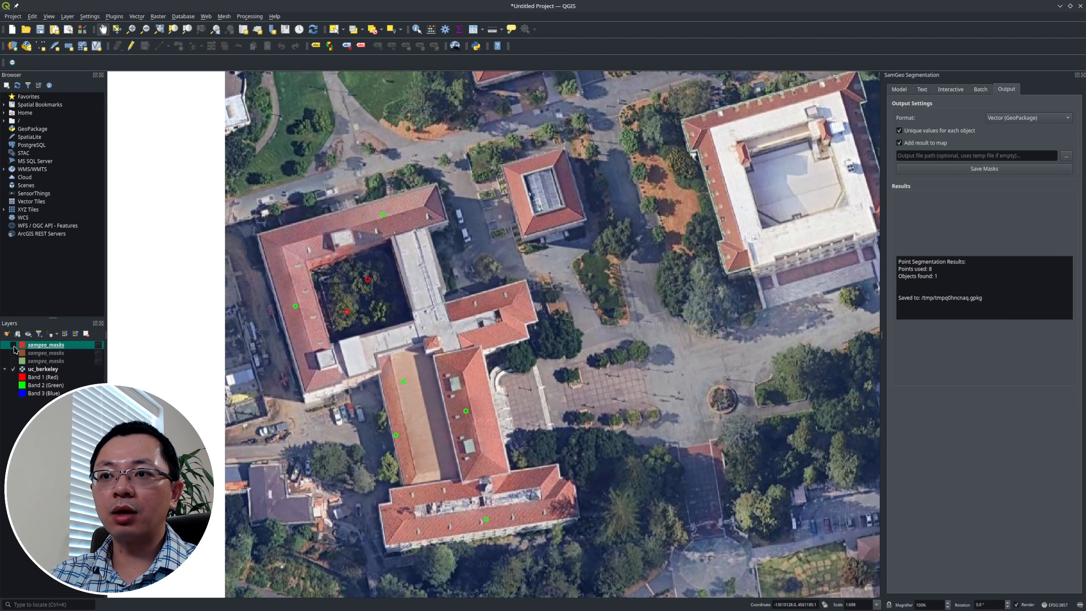
{"action": "left_click", "coordinate": [13, 344]}
{"action": "left_click", "coordinate": [13, 345]}
{"action": "left_click", "coordinate": [13, 345]}
Remove all three samgeo_masks layers from the project.
{"action": "left_click", "coordinate": [41, 361]}
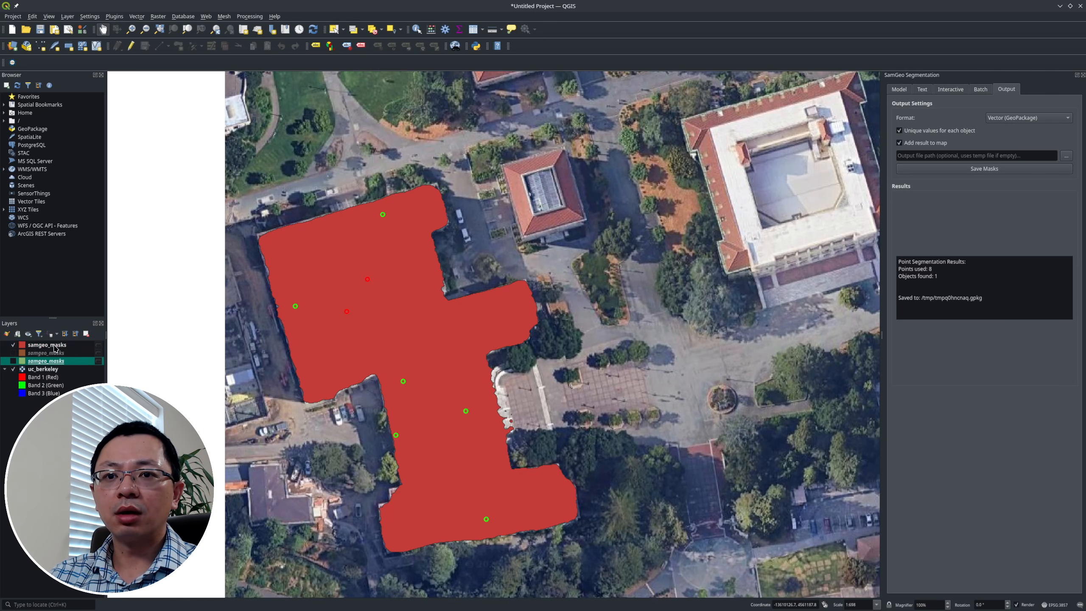
{"action": "left_click", "coordinate": [54, 345], "text": "shift"}
{"action": "right_click", "coordinate": [54, 345]}
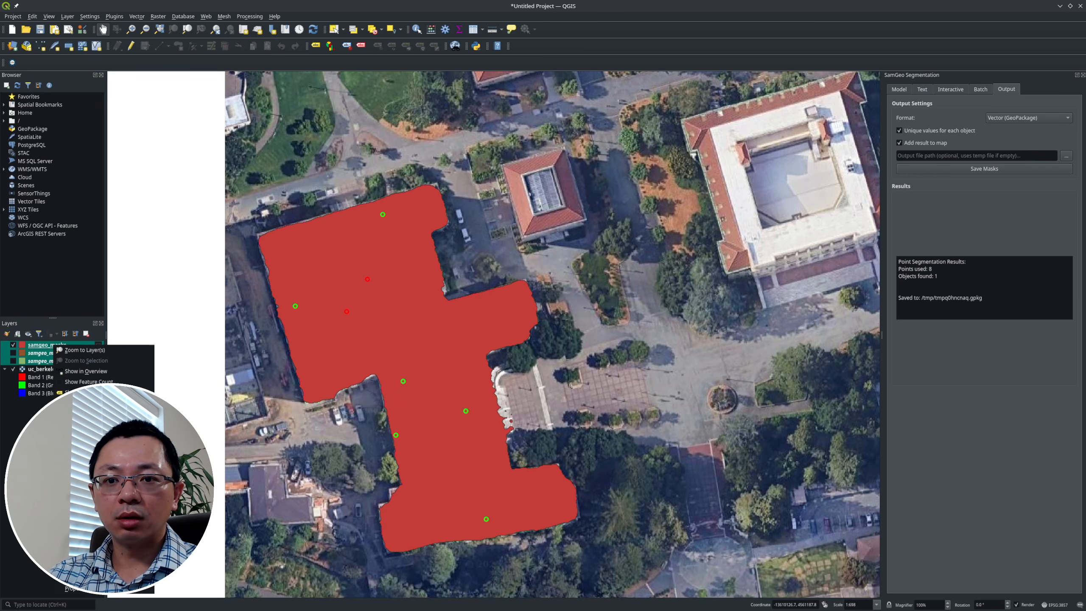
{"action": "left_click", "coordinate": [81, 423]}
{"action": "left_click", "coordinate": [524, 315]}
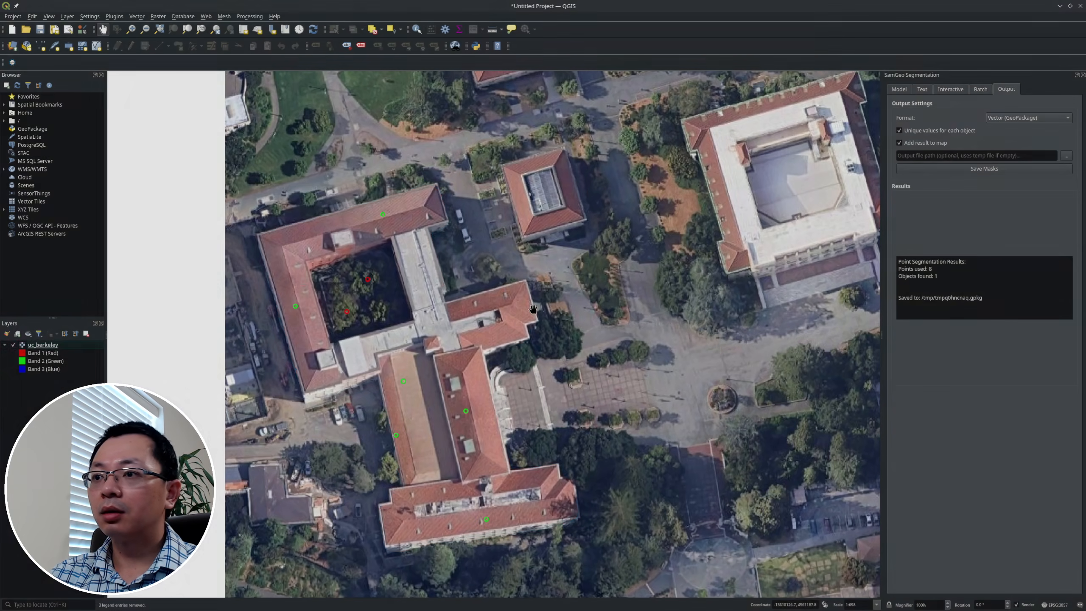
Save the existing point segmentation result again as a vector GeoPackage layer on the map.
{"action": "left_click", "coordinate": [946, 90]}
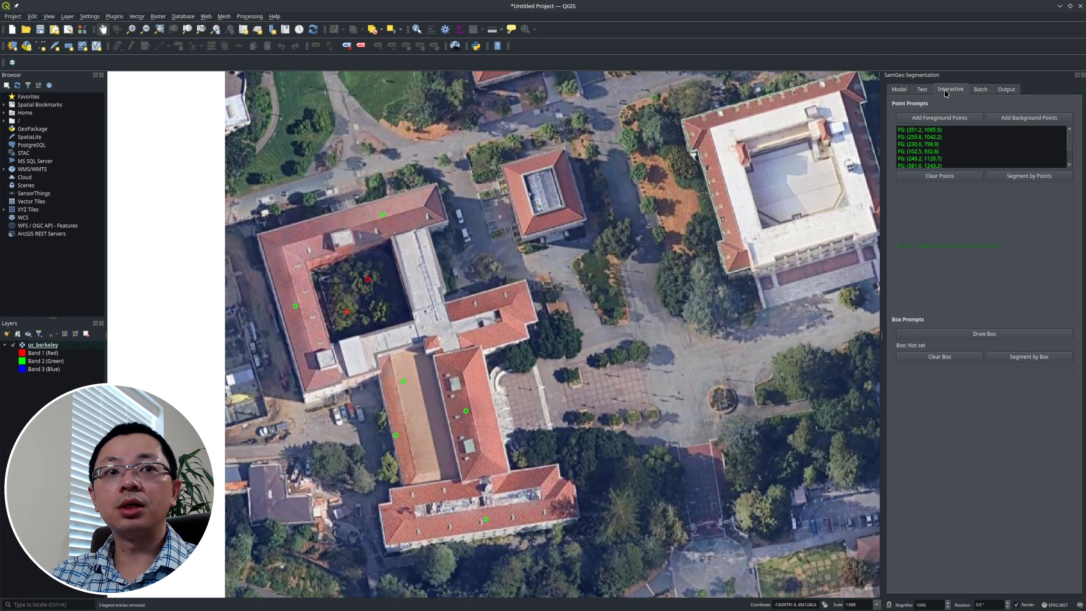
{"action": "scroll", "coordinate": [997, 149], "scroll_direction": "down", "scroll_amount": 1}
{"action": "scroll", "coordinate": [996, 149], "scroll_direction": "up", "scroll_amount": 1}
{"action": "left_click", "coordinate": [1007, 91]}
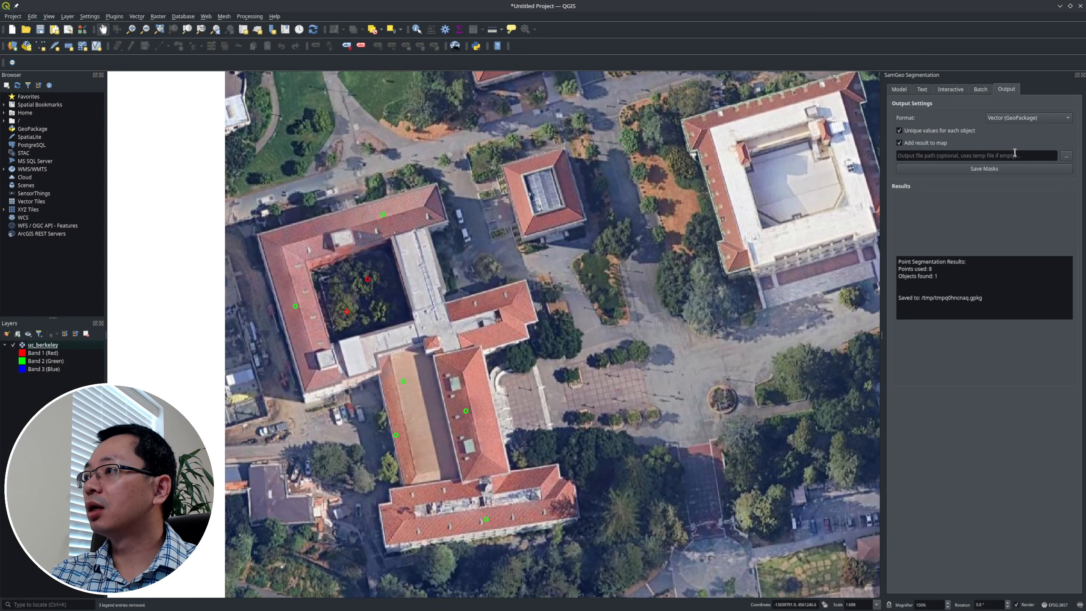
{"action": "left_click", "coordinate": [999, 170]}
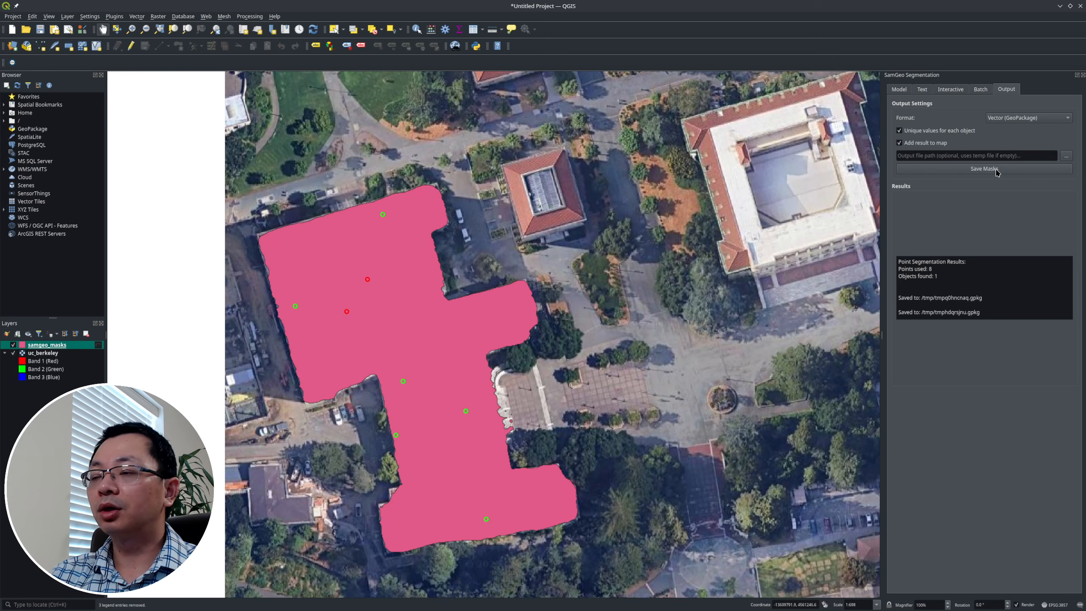
Set the output format to Raster (GeoTIFF) and save the mask as a raster layer.
{"action": "left_click", "coordinate": [1030, 121]}
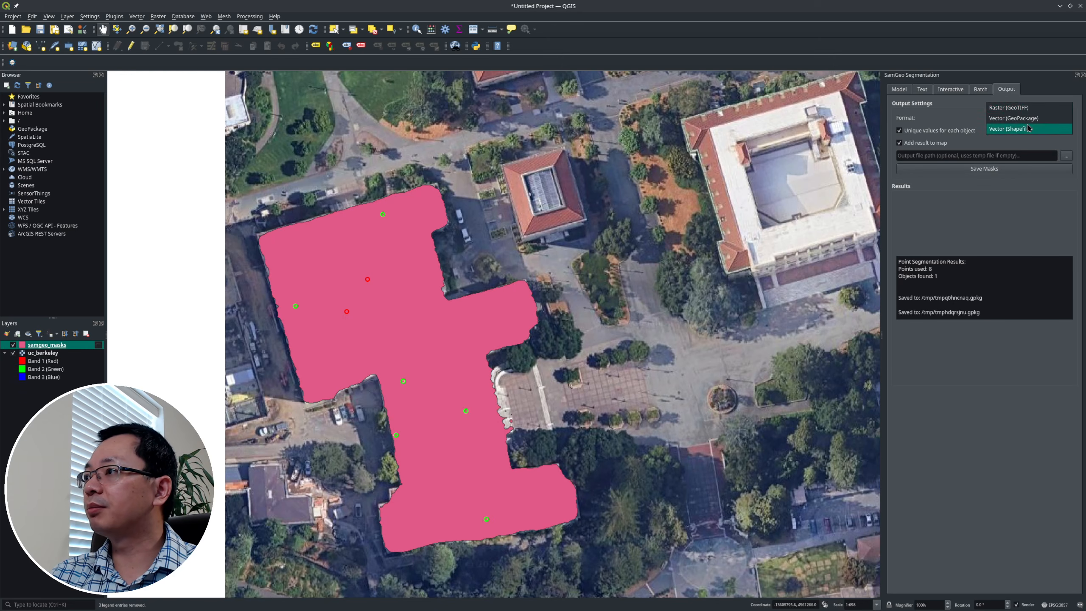
{"action": "left_click", "coordinate": [1026, 129]}
{"action": "left_click", "coordinate": [1002, 169]}
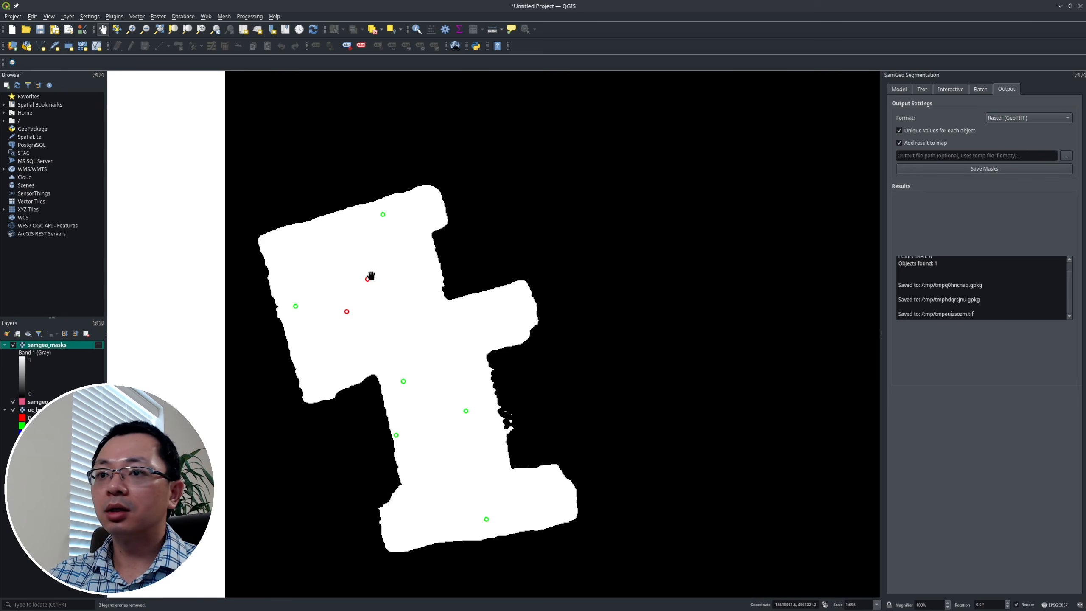
Inspect the raster mask, then remove both the raster and vector samgeo_masks layers, keeping only the uc_berkeley image.
{"action": "scroll", "coordinate": [376, 283], "scroll_direction": "down", "scroll_amount": 1}
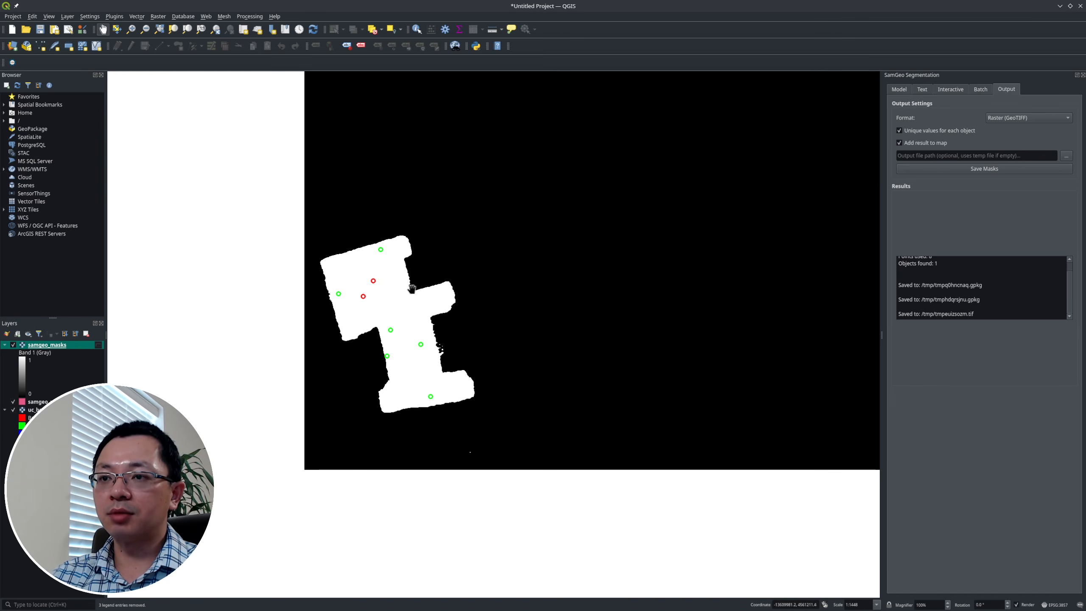
{"action": "scroll", "coordinate": [370, 279], "scroll_direction": "up", "scroll_amount": 2}
{"action": "scroll", "coordinate": [371, 279], "scroll_direction": "up", "scroll_amount": 1}
{"action": "scroll", "coordinate": [366, 276], "scroll_direction": "down", "scroll_amount": 3}
{"action": "right_click", "coordinate": [43, 348]}
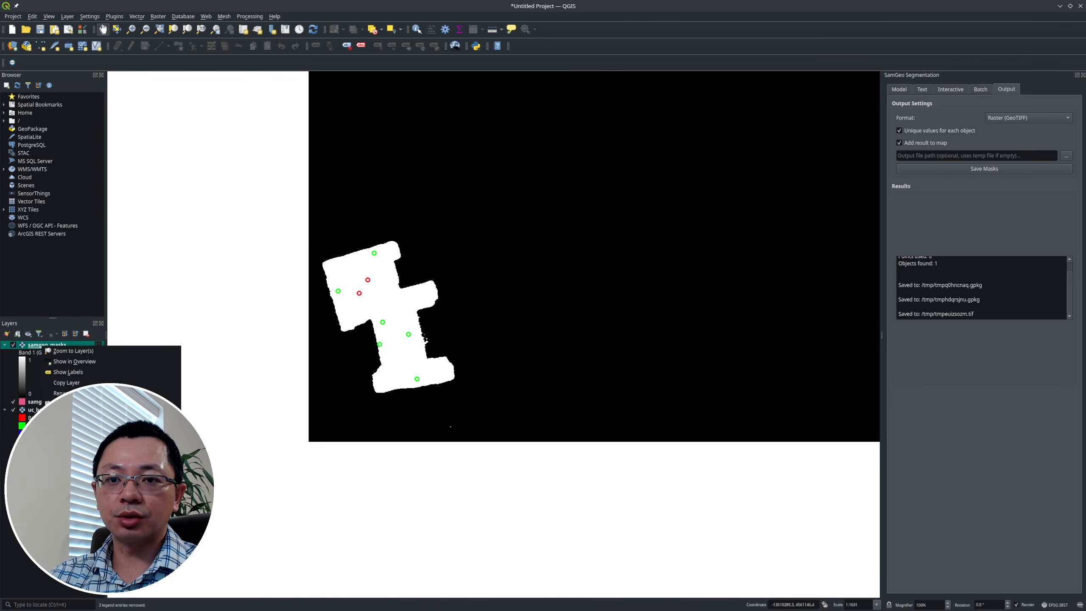
{"action": "left_click", "coordinate": [70, 436]}
{"action": "left_click", "coordinate": [532, 306]}
{"action": "left_click_drag", "start_coordinate": [312, 298], "coordinate": [197, 352]}
{"action": "right_click", "coordinate": [48, 346]}
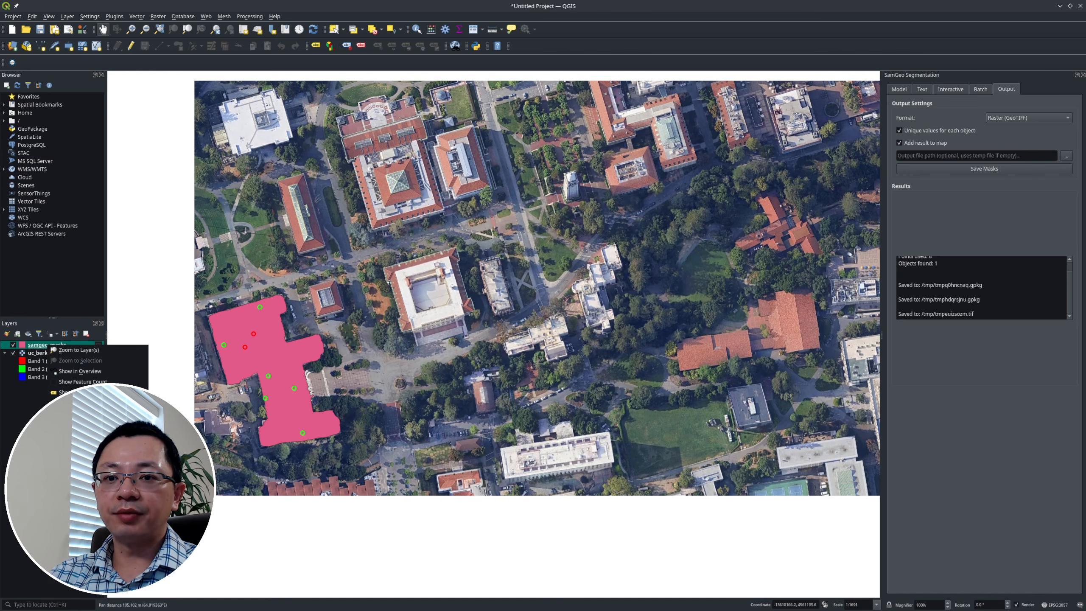
{"action": "left_click", "coordinate": [70, 435]}
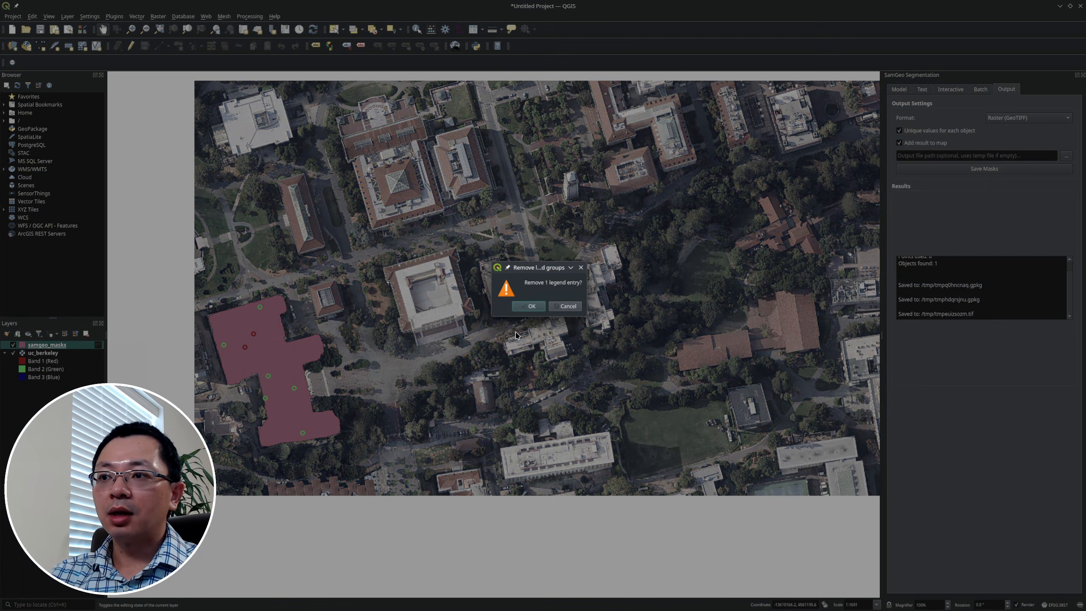
{"action": "left_click", "coordinate": [538, 307]}
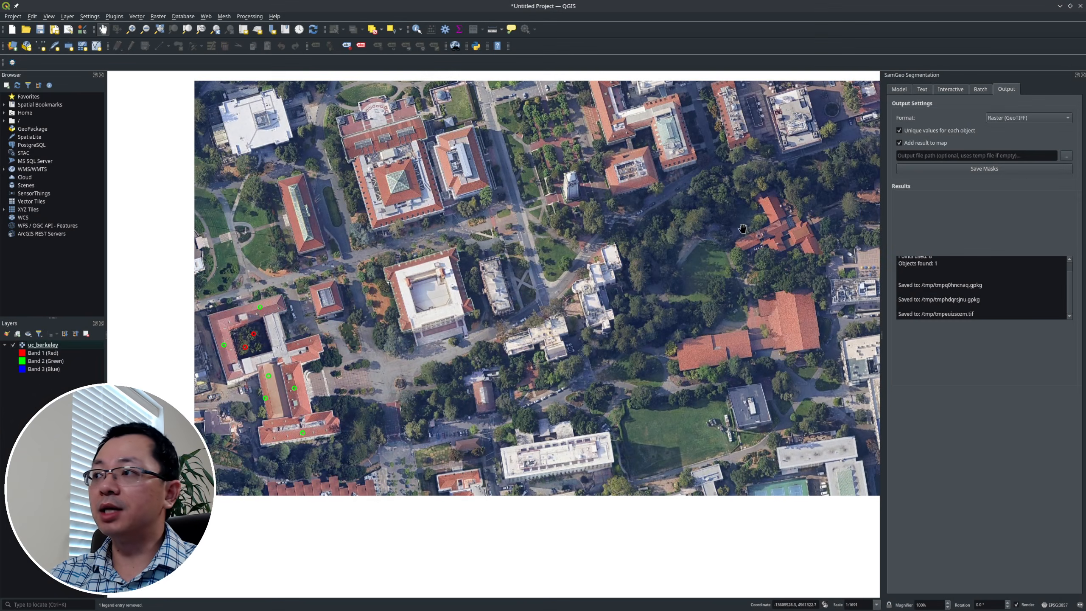
Clear all foreground and background point prompts.
{"action": "left_click", "coordinate": [946, 89]}
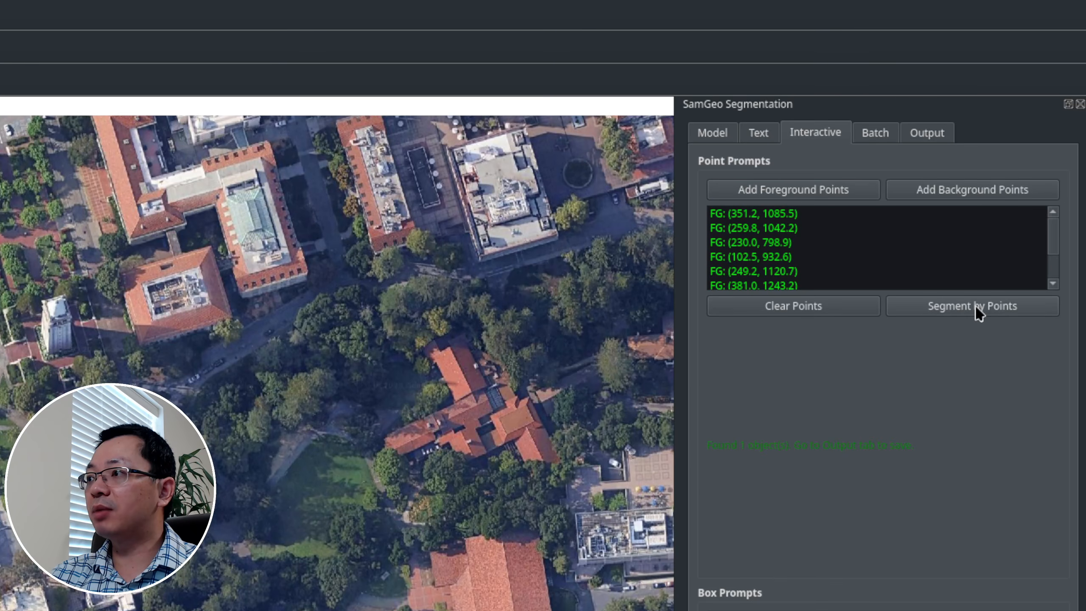
{"action": "left_click", "coordinate": [831, 307]}
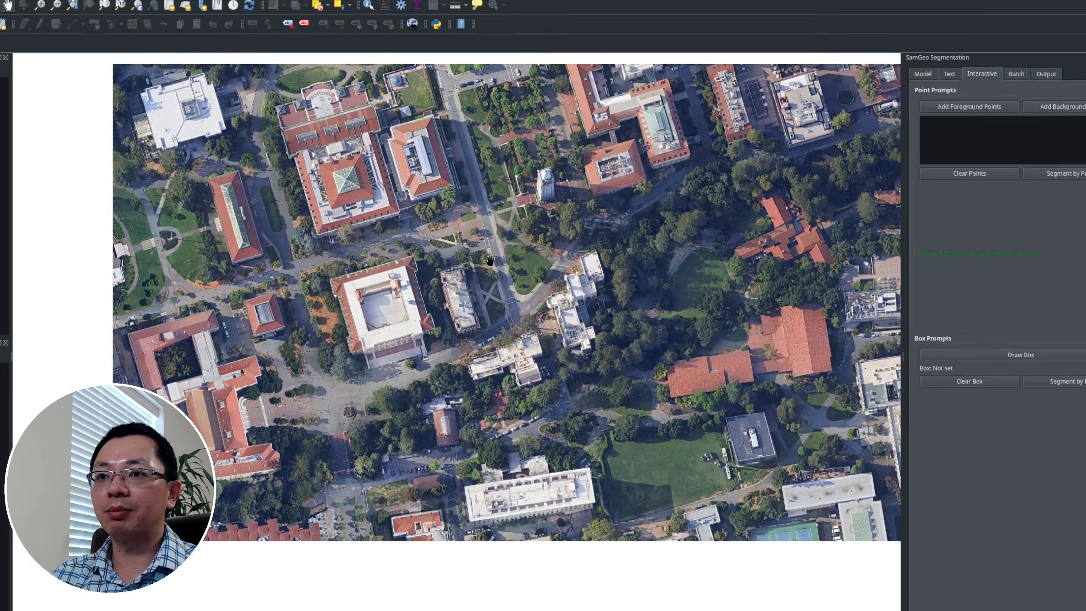
Draw a box prompt from about (648, 577) to (1006, 950) around the square courtyard building and segment by box.
{"action": "left_click_drag", "start_coordinate": [305, 321], "coordinate": [218, 355]}
{"action": "scroll", "coordinate": [218, 355], "scroll_direction": "down", "scroll_amount": 2}
{"action": "scroll", "coordinate": [261, 352], "scroll_direction": "up", "scroll_amount": 2}
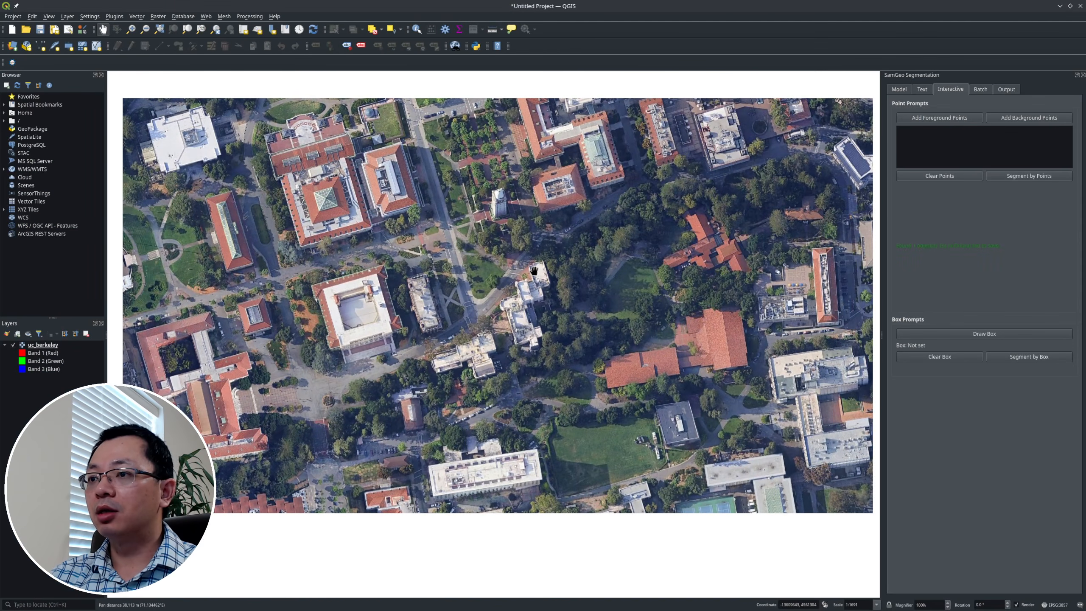
{"action": "left_click", "coordinate": [983, 334]}
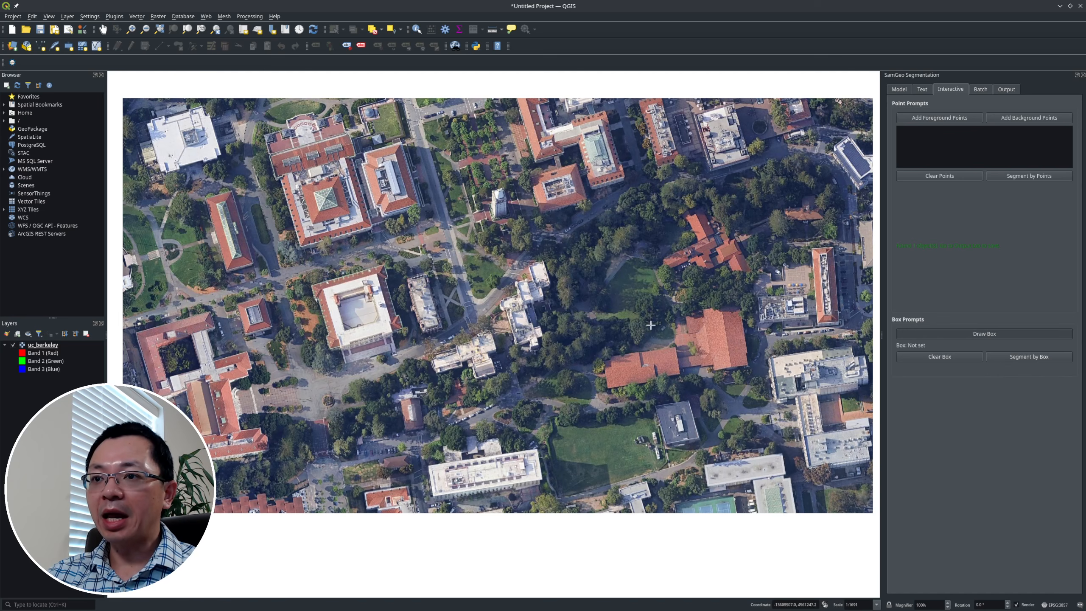
{"action": "scroll", "coordinate": [299, 268], "scroll_direction": "up", "scroll_amount": 2}
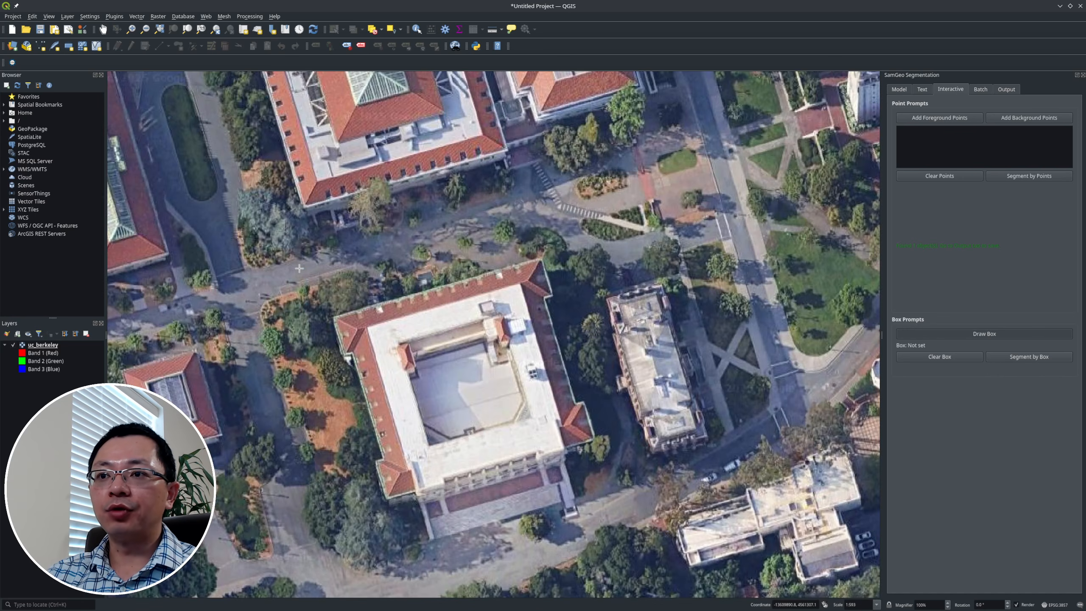
{"action": "left_click", "coordinate": [316, 247]}
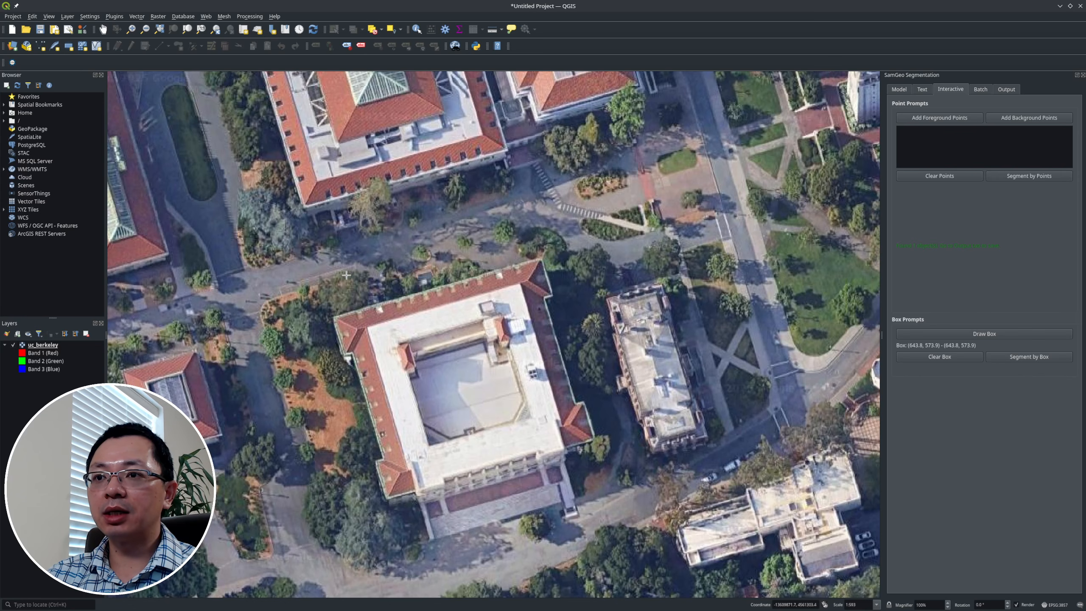
{"action": "left_click_drag", "start_coordinate": [324, 251], "coordinate": [608, 551]}
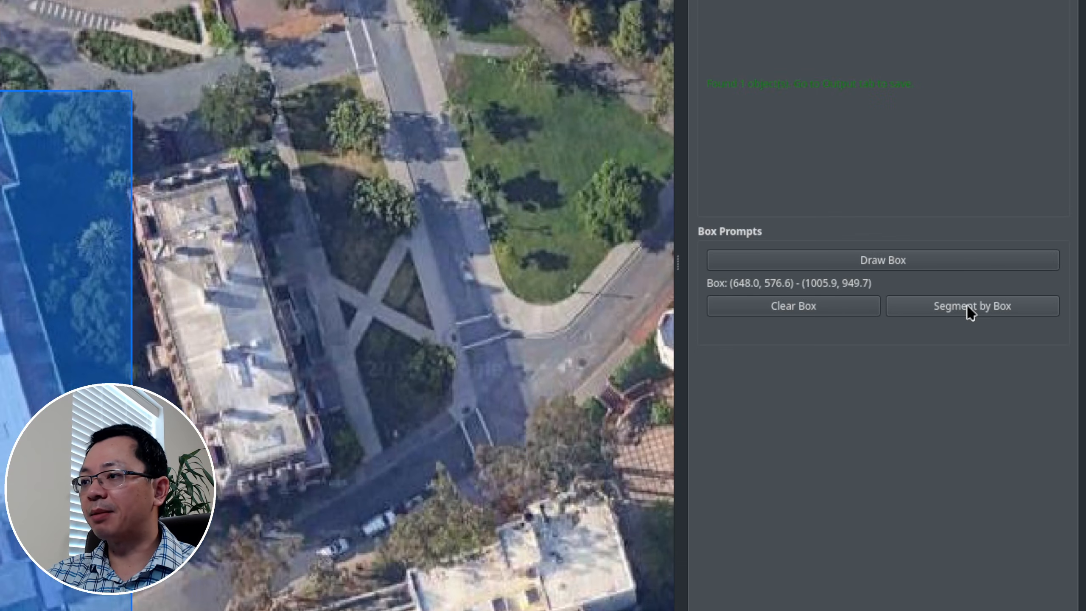
{"action": "left_click", "coordinate": [969, 311]}
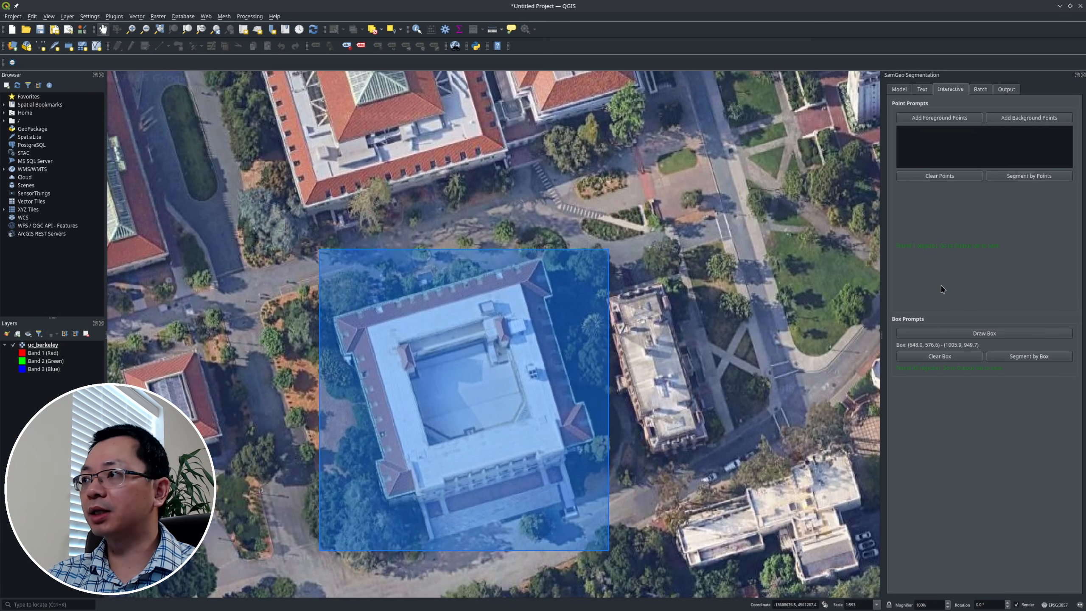
Save the building box segmentation masks as a Raster (GeoTIFF) layer on the map, then hide that layer.
{"action": "left_click", "coordinate": [1005, 90]}
{"action": "left_click", "coordinate": [991, 169]}
{"action": "scroll", "coordinate": [405, 304], "scroll_direction": "down", "scroll_amount": 3}
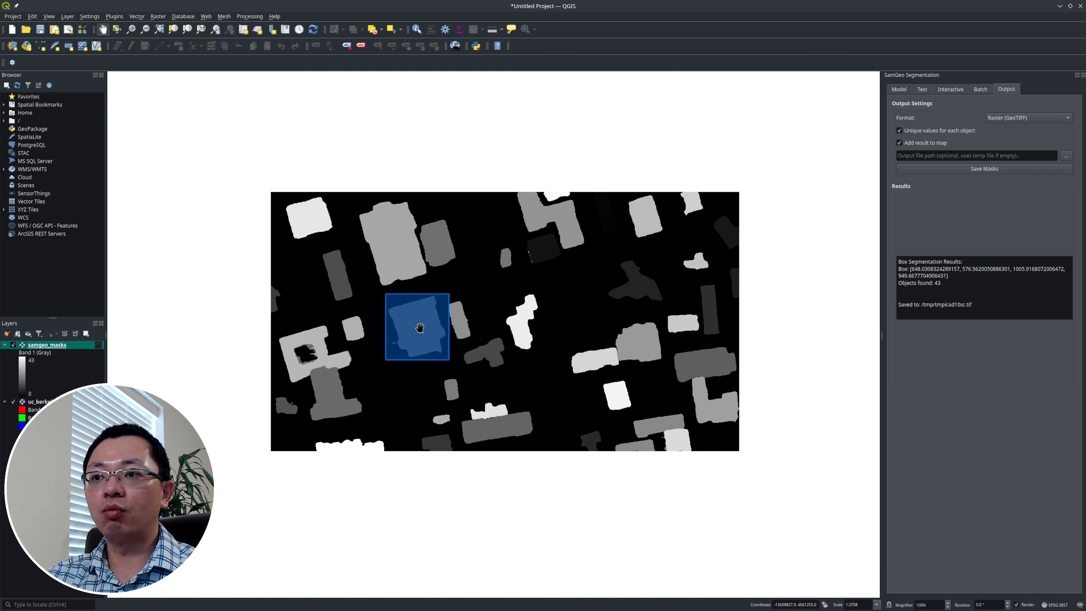
{"action": "left_click", "coordinate": [14, 346]}
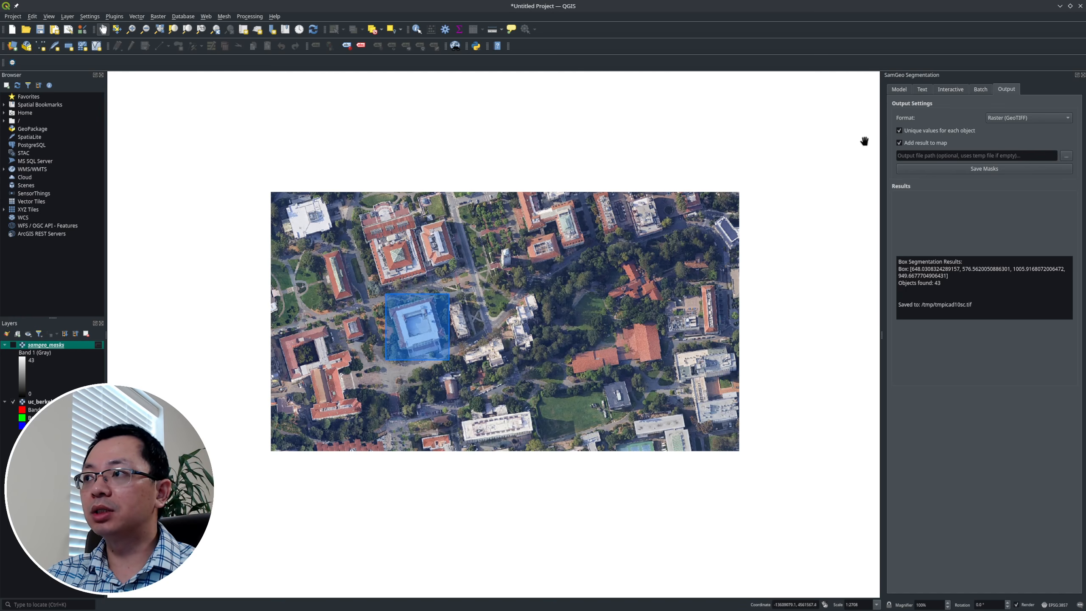
Replace the box prompt with one over the trees, from about (1491, 465) to (1841, 583), and segment by box.
{"action": "left_click", "coordinate": [948, 89]}
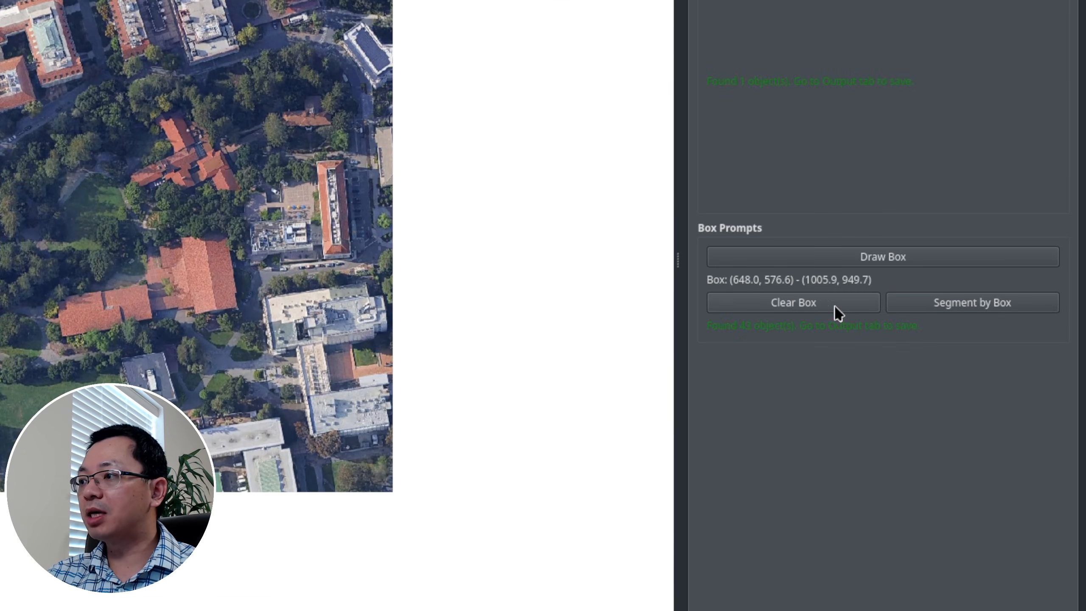
{"action": "left_click", "coordinate": [954, 360]}
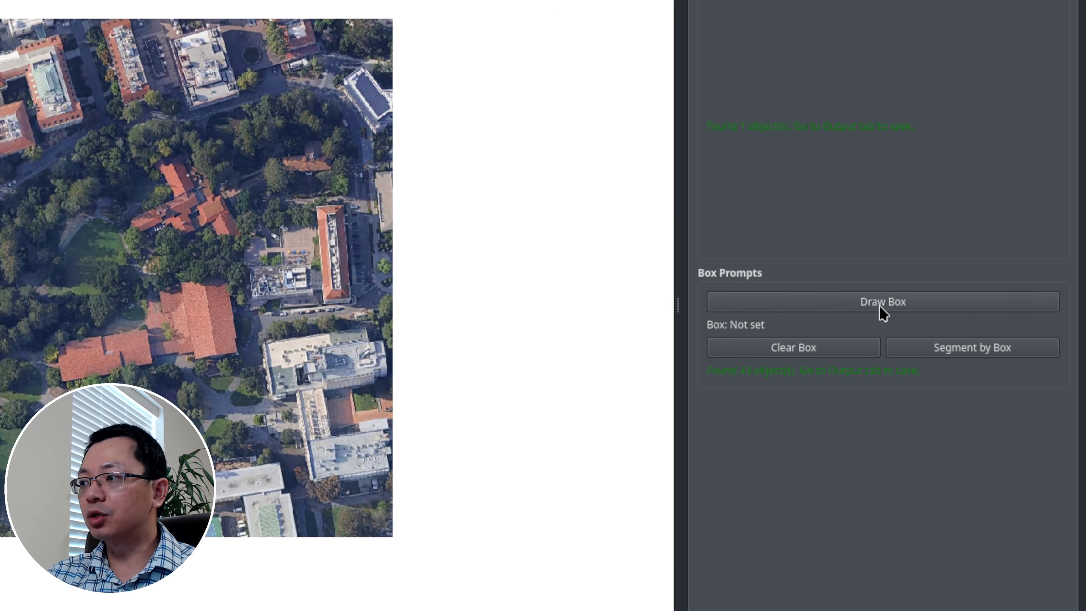
{"action": "left_click", "coordinate": [882, 264]}
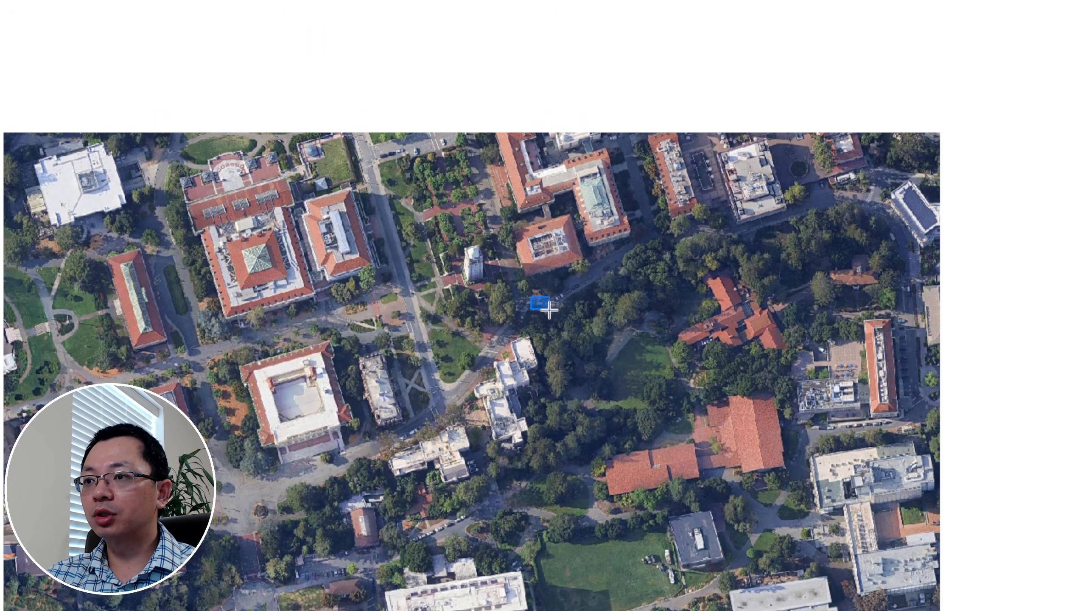
{"action": "mouse_move", "coordinate": [543, 306]}
{"action": "left_mouse_down"}
{"action": "mouse_move", "coordinate": [623, 364]}
{"action": "mouse_move", "coordinate": [661, 332]}
{"action": "mouse_move", "coordinate": [556, 319]}
{"action": "left_mouse_up"}
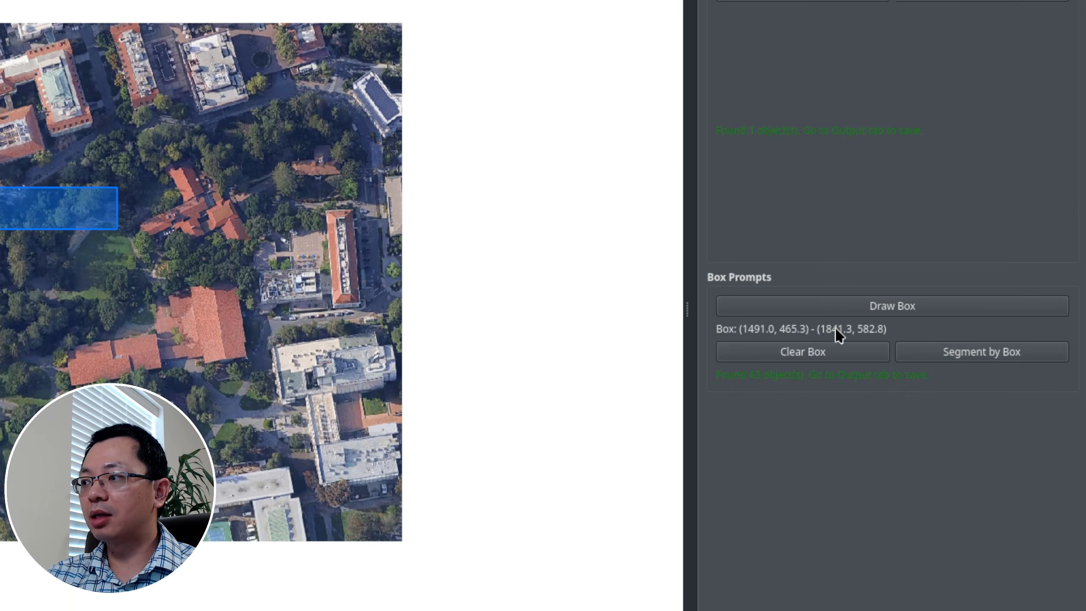
{"action": "left_click", "coordinate": [966, 357]}
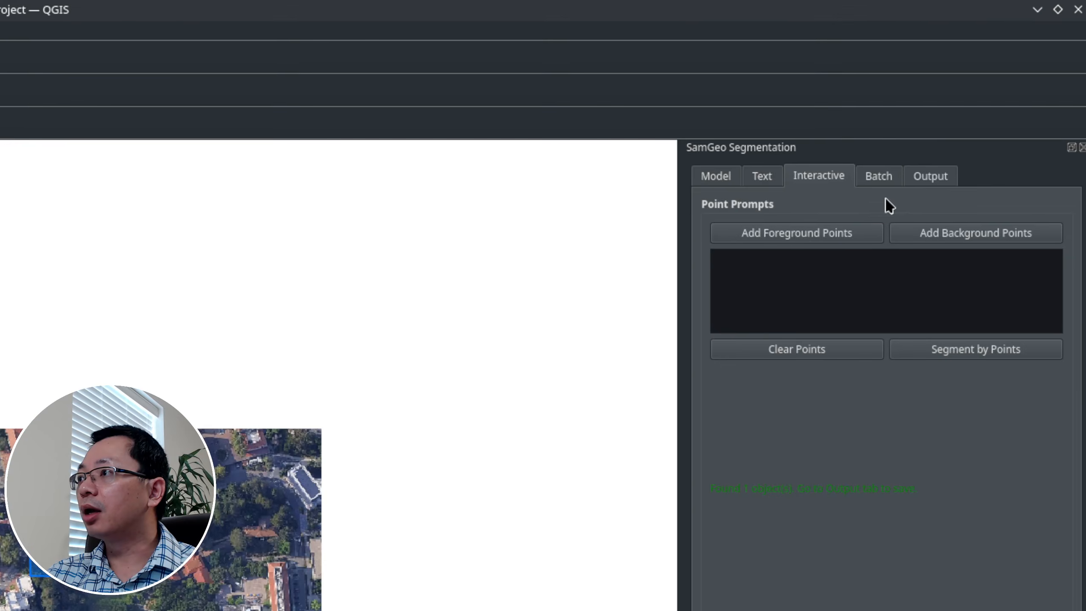
Save the tree box segmentation as a raster layer on the map, then clear the box prompt.
{"action": "left_click", "coordinate": [929, 179]}
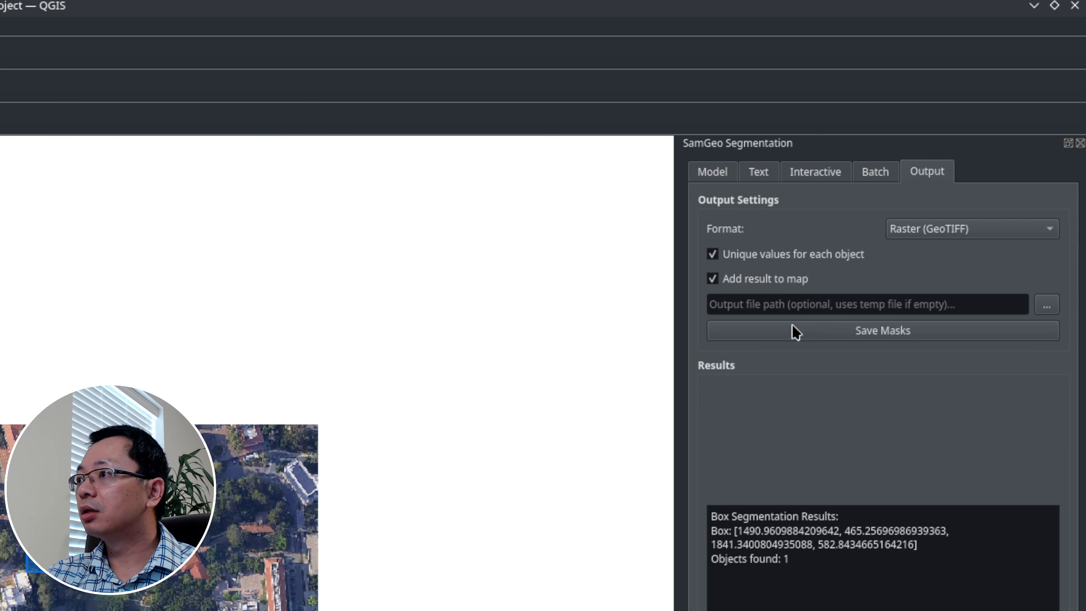
{"action": "left_click", "coordinate": [839, 338]}
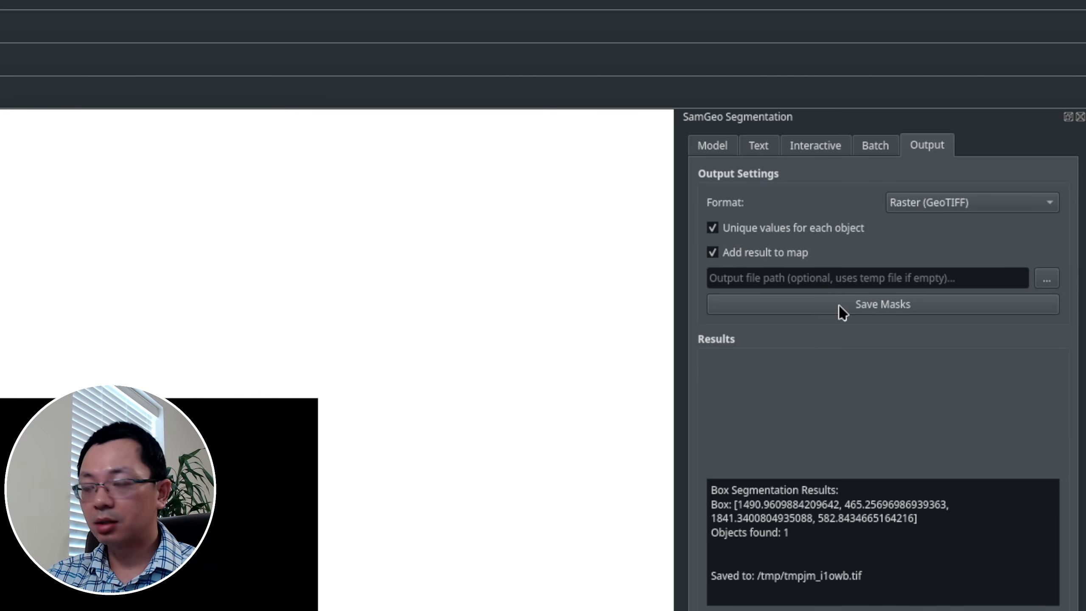
{"action": "left_click", "coordinate": [758, 145]}
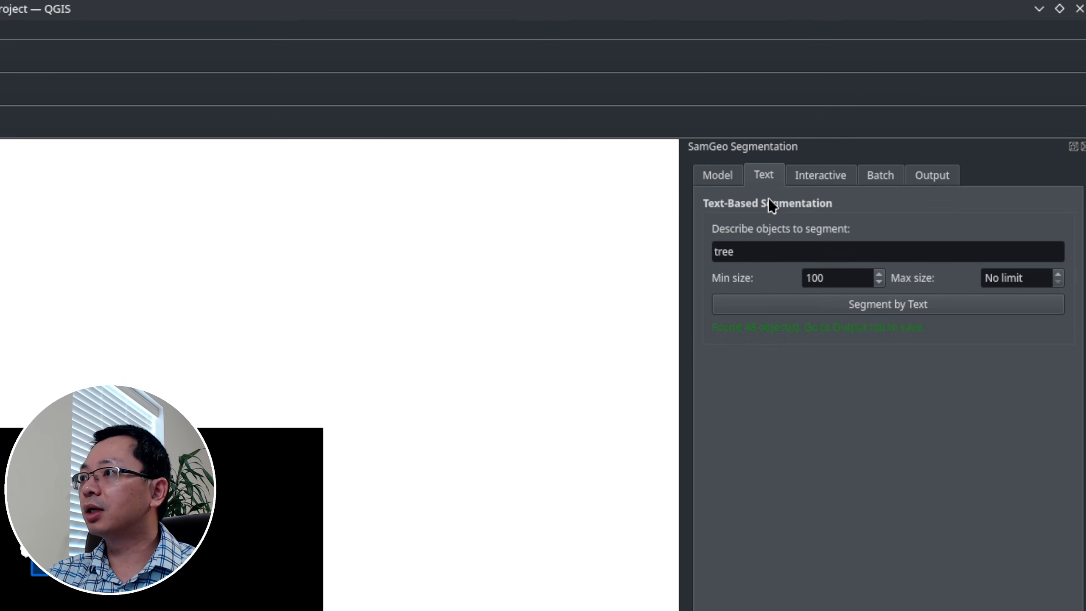
{"action": "left_click", "coordinate": [809, 176]}
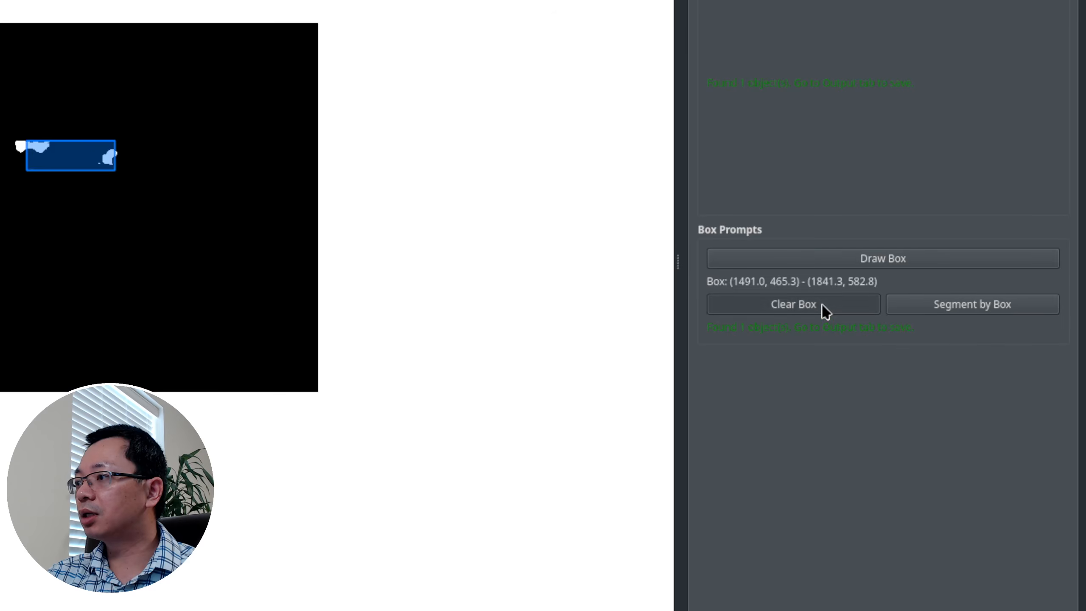
{"action": "left_click", "coordinate": [824, 310]}
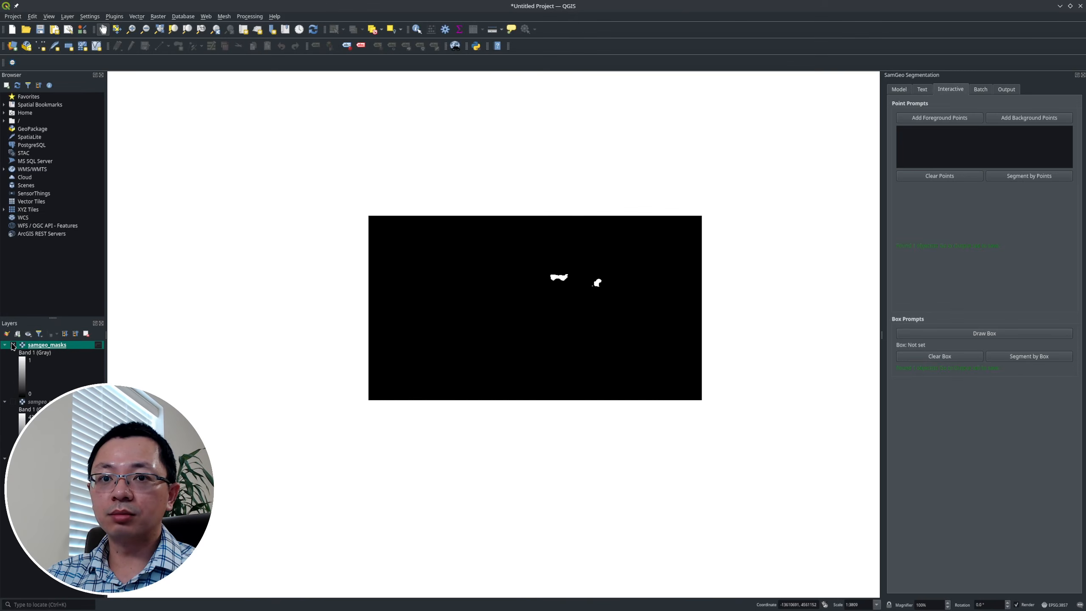
Hide the new mask layer and draw a box from about (1664, 388) to (1856, 560) around the trees above the lawn.
{"action": "left_click", "coordinate": [13, 344]}
{"action": "scroll", "coordinate": [604, 302], "scroll_direction": "up", "scroll_amount": 3}
{"action": "left_click_drag", "start_coordinate": [567, 212], "coordinate": [562, 244]}
{"action": "left_click", "coordinate": [985, 336]}
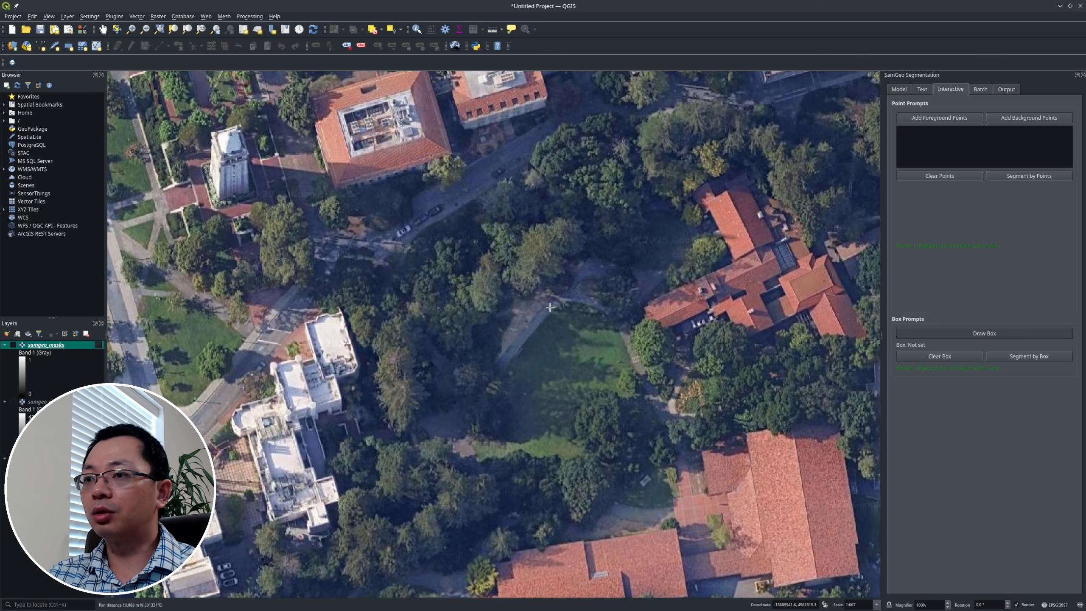
{"action": "left_click_drag", "start_coordinate": [471, 176], "coordinate": [608, 300]}
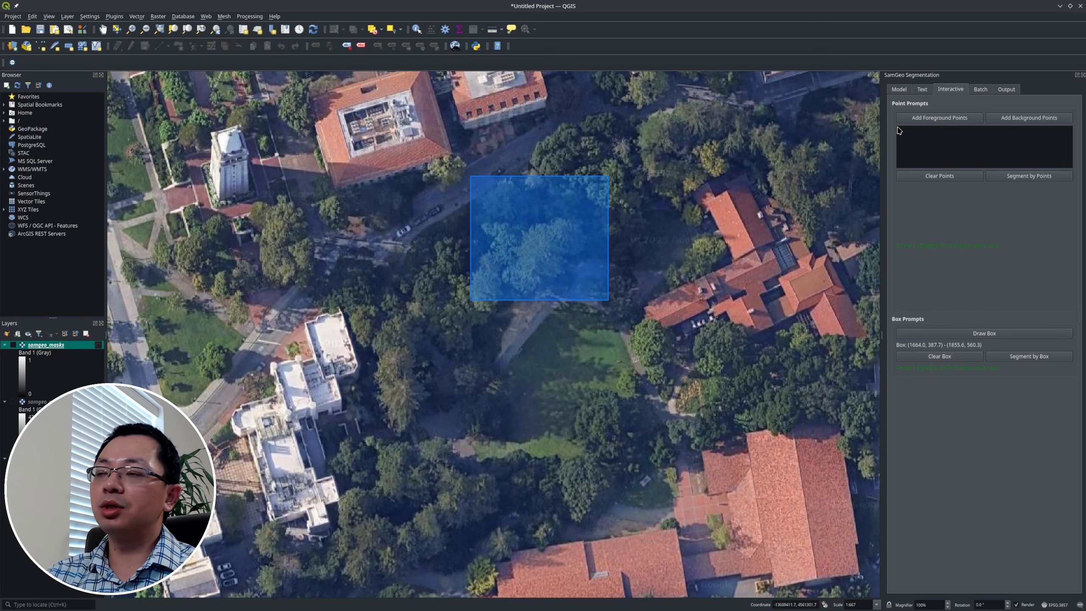
Redraw the tree box slightly larger, from about (1660, 381) to (1875, 584), and segment by box.
{"action": "left_click", "coordinate": [898, 90]}
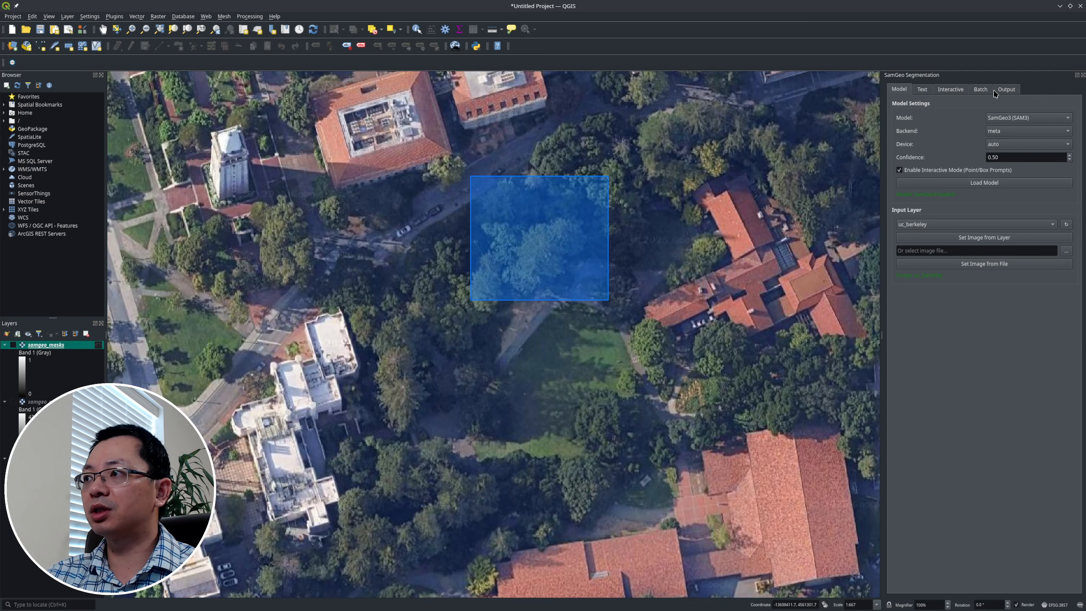
{"action": "left_click", "coordinate": [948, 91]}
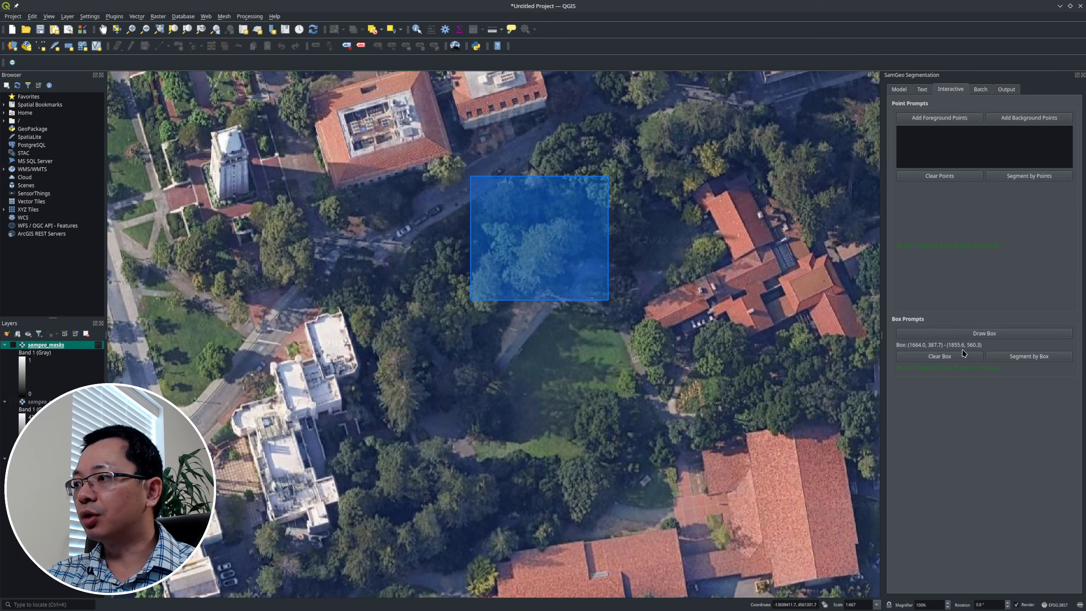
{"action": "left_click", "coordinate": [980, 335]}
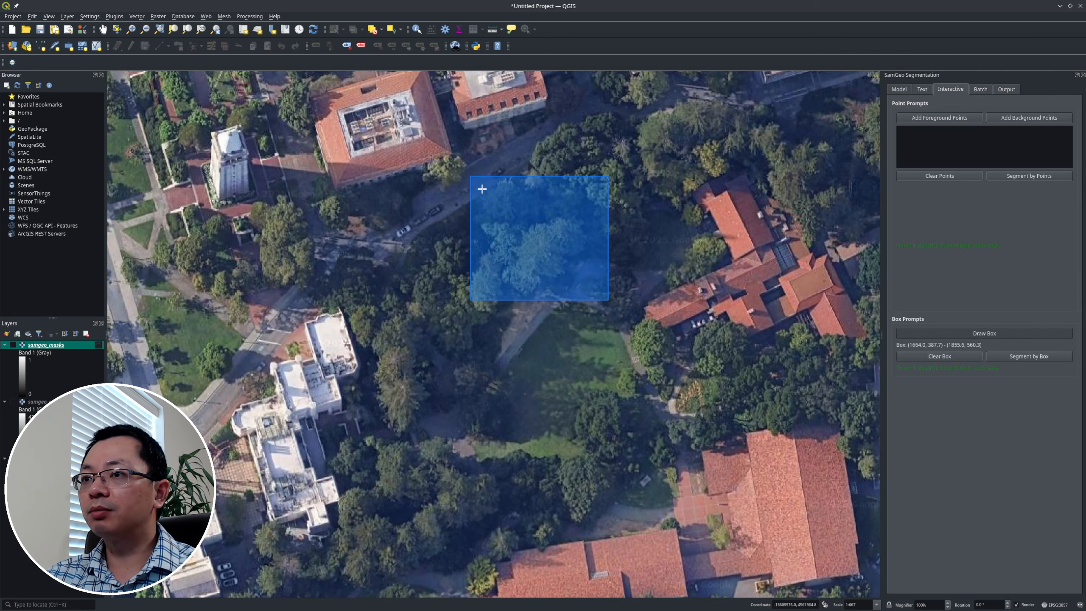
{"action": "left_click_drag", "start_coordinate": [467, 171], "coordinate": [622, 317]}
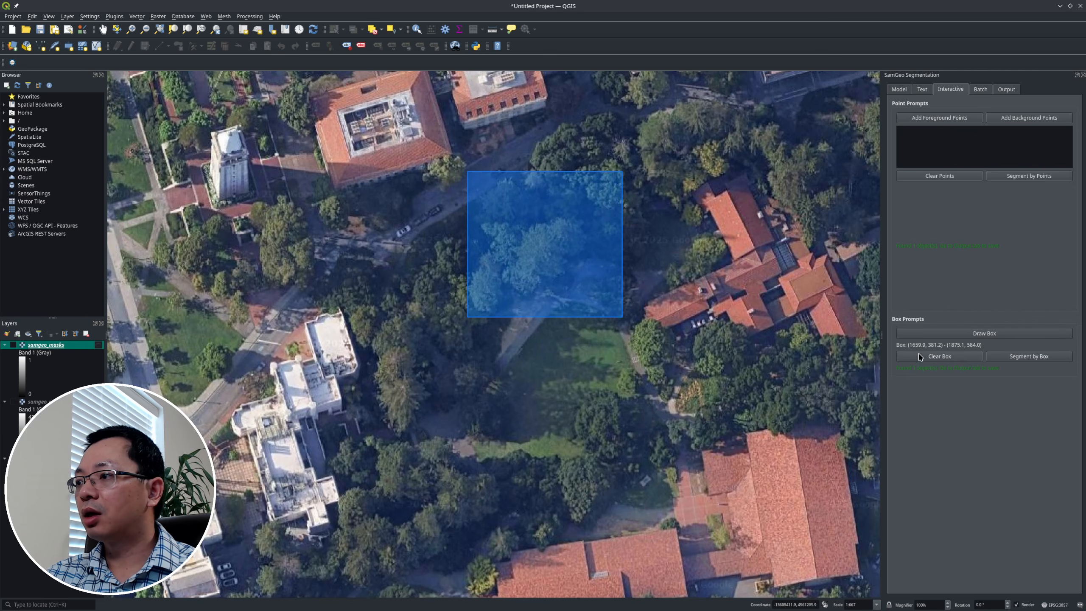
{"action": "left_click", "coordinate": [1028, 358]}
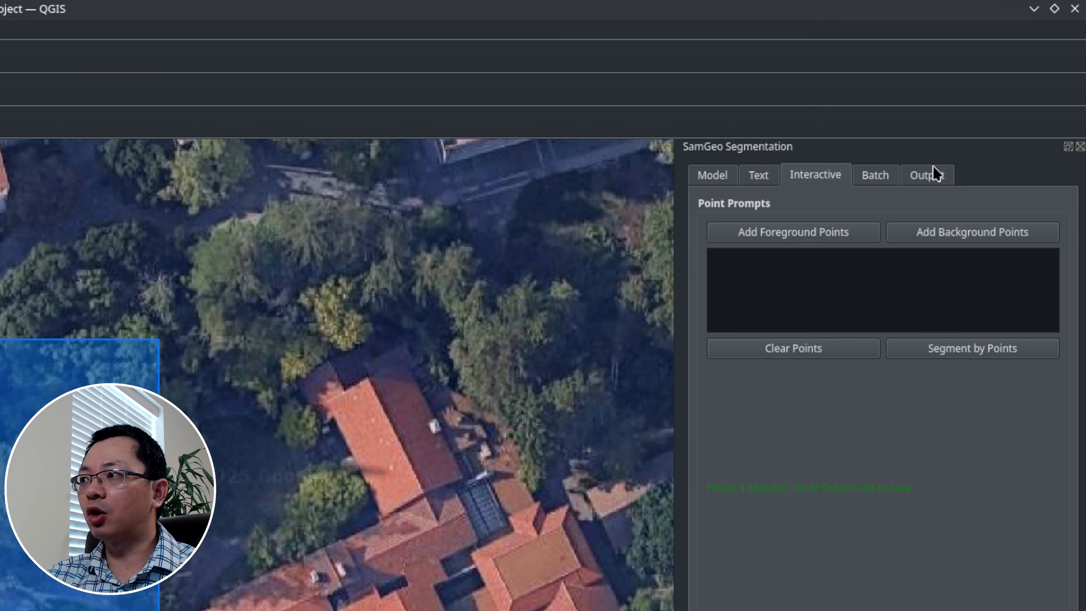
Save the new tree masks as a raster layer and look at its layer properties without changing them.
{"action": "left_click", "coordinate": [936, 175]}
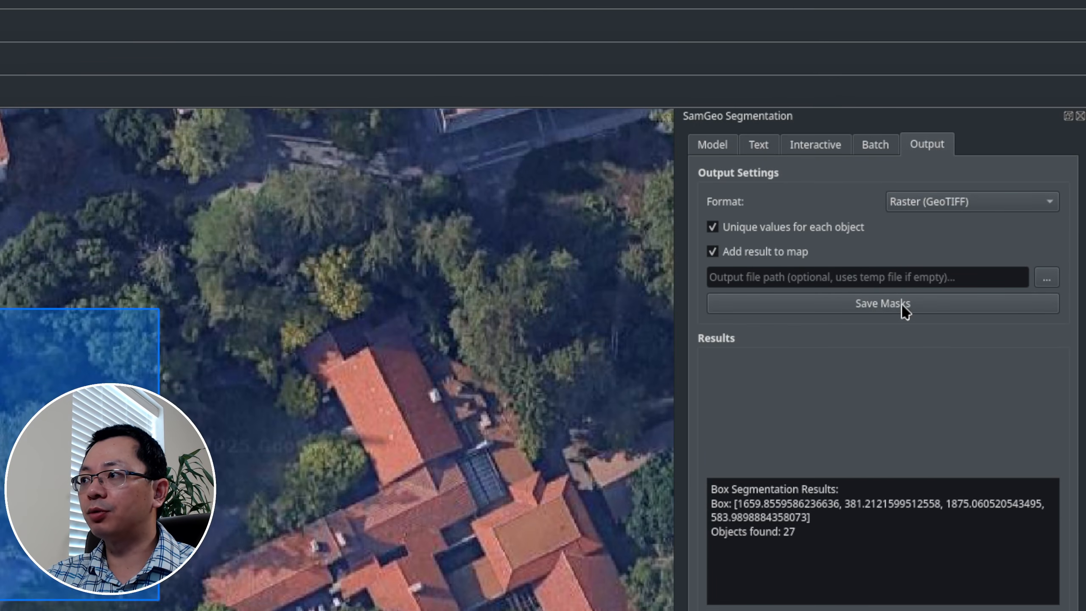
{"action": "left_click", "coordinate": [900, 337]}
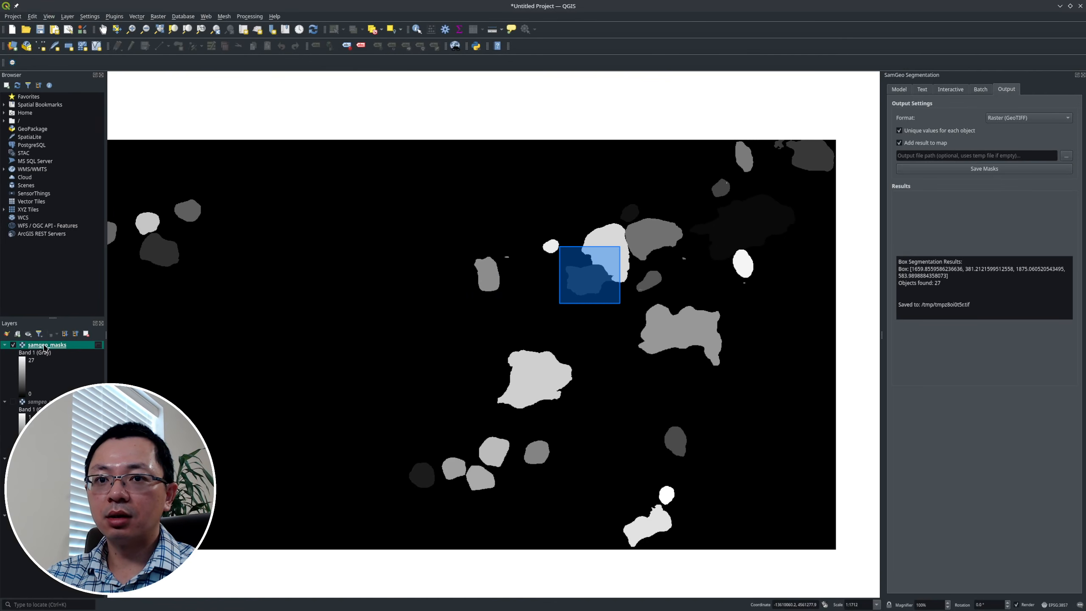
{"action": "double_click", "coordinate": [45, 345]}
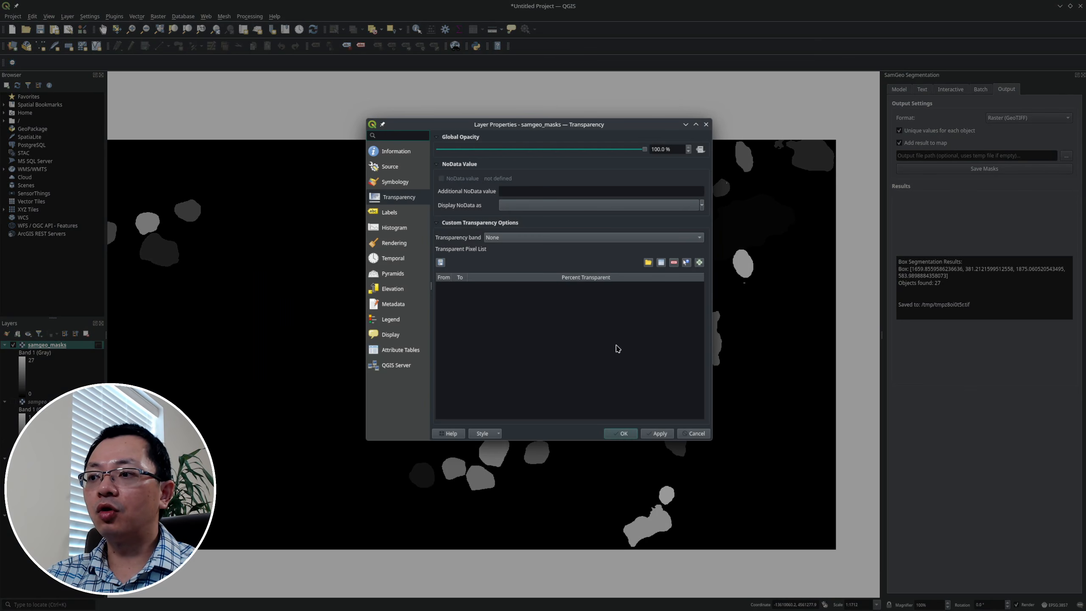
{"action": "left_click", "coordinate": [693, 434]}
Save the tree masks as a Vector (GeoPackage) layer and hide the raster mask layer beneath it.
{"action": "left_click", "coordinate": [1034, 119]}
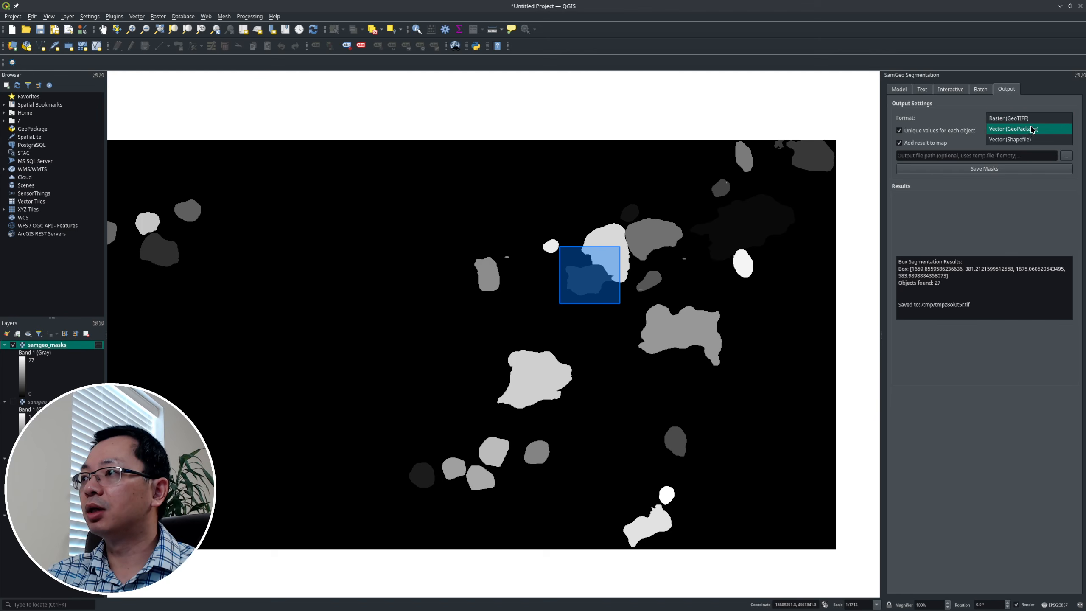
{"action": "left_click", "coordinate": [1034, 128]}
{"action": "left_click", "coordinate": [995, 169]}
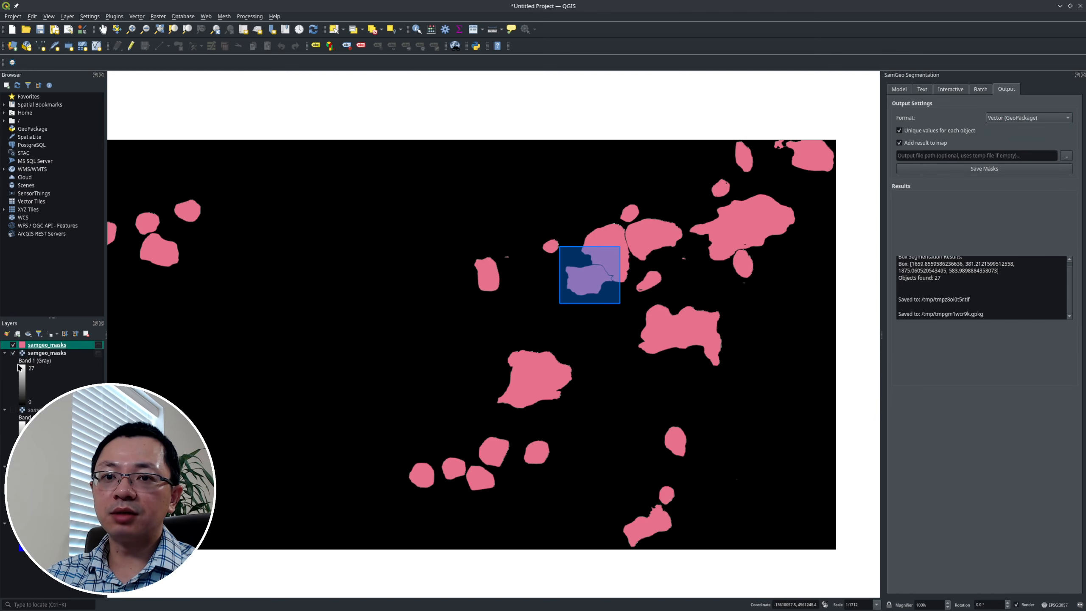
{"action": "left_click", "coordinate": [13, 353]}
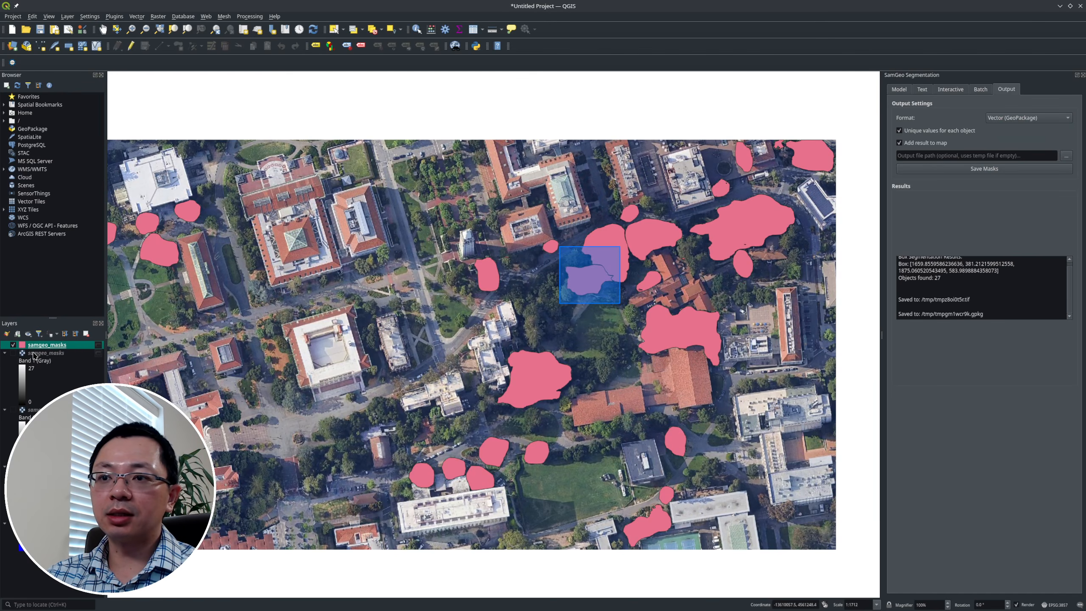
Style the vector samgeo_masks layer with the outline red symbol.
{"action": "double_click", "coordinate": [60, 346]}
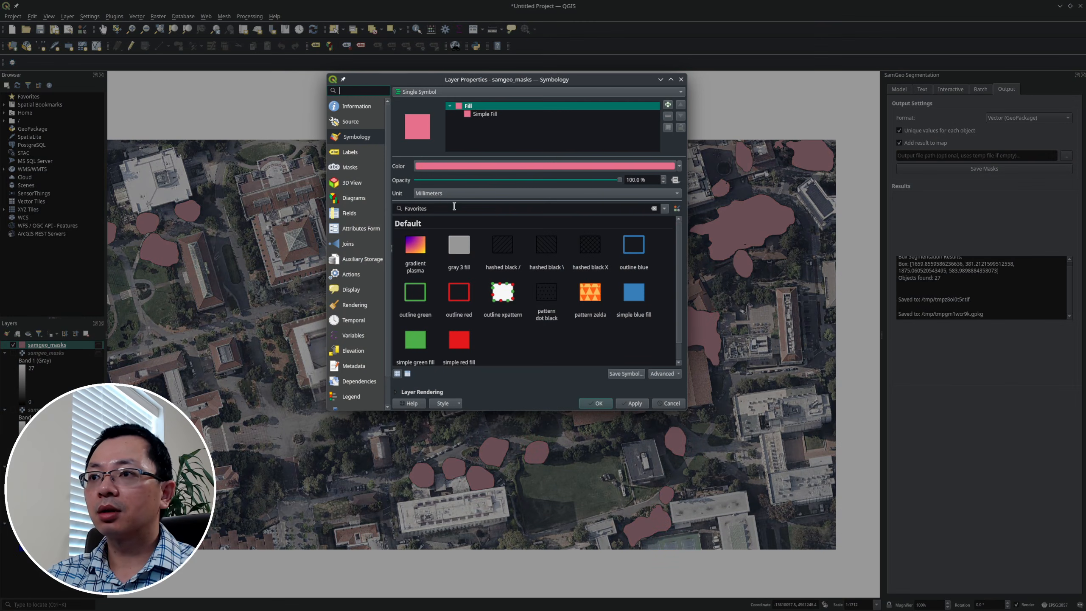
{"action": "left_click", "coordinate": [485, 115]}
{"action": "left_click", "coordinate": [463, 106]}
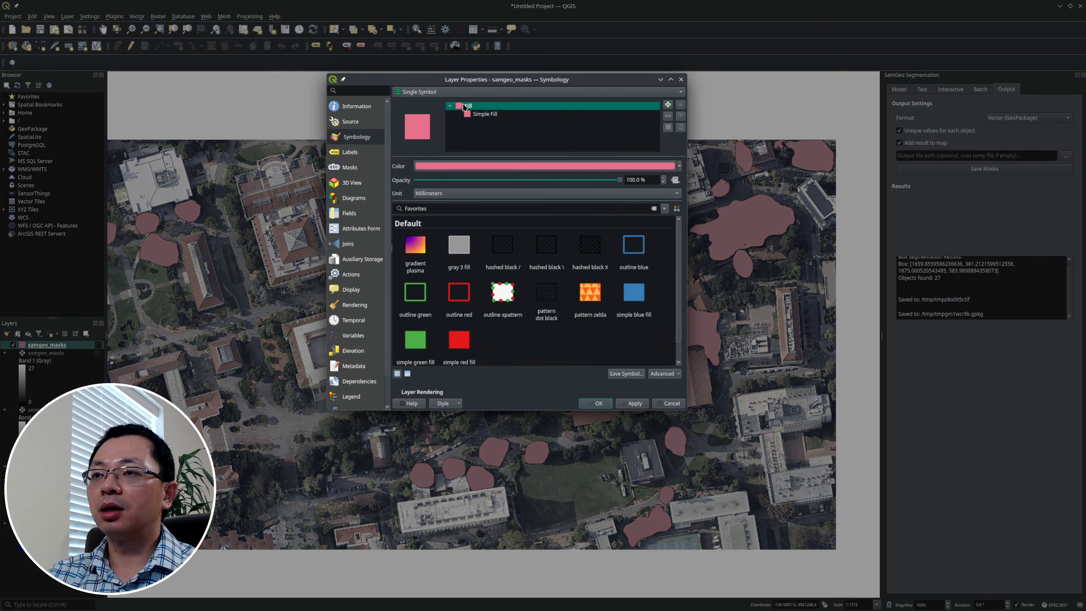
{"action": "left_click", "coordinate": [458, 288]}
{"action": "left_click", "coordinate": [598, 403]}
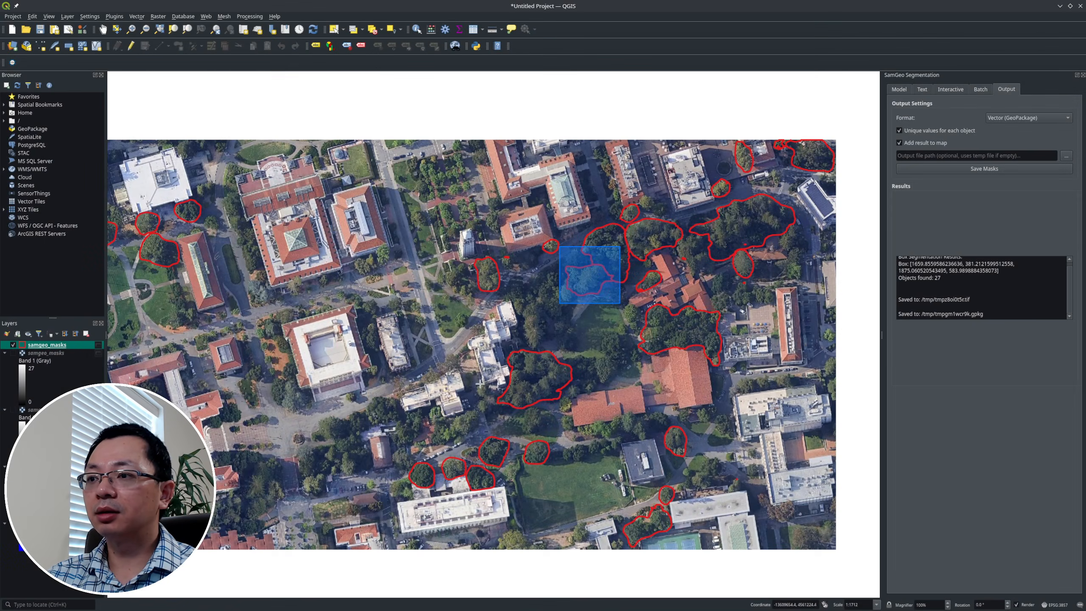
{"action": "scroll", "coordinate": [608, 366], "scroll_direction": "up", "scroll_amount": 1}
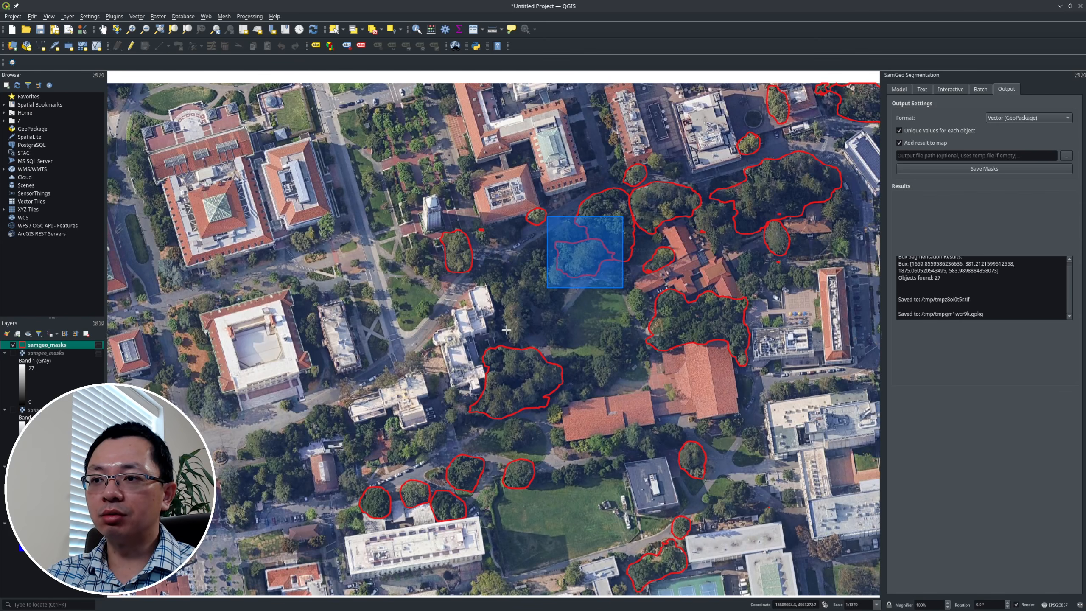
{"action": "scroll", "coordinate": [556, 339], "scroll_direction": "down", "scroll_amount": 1}
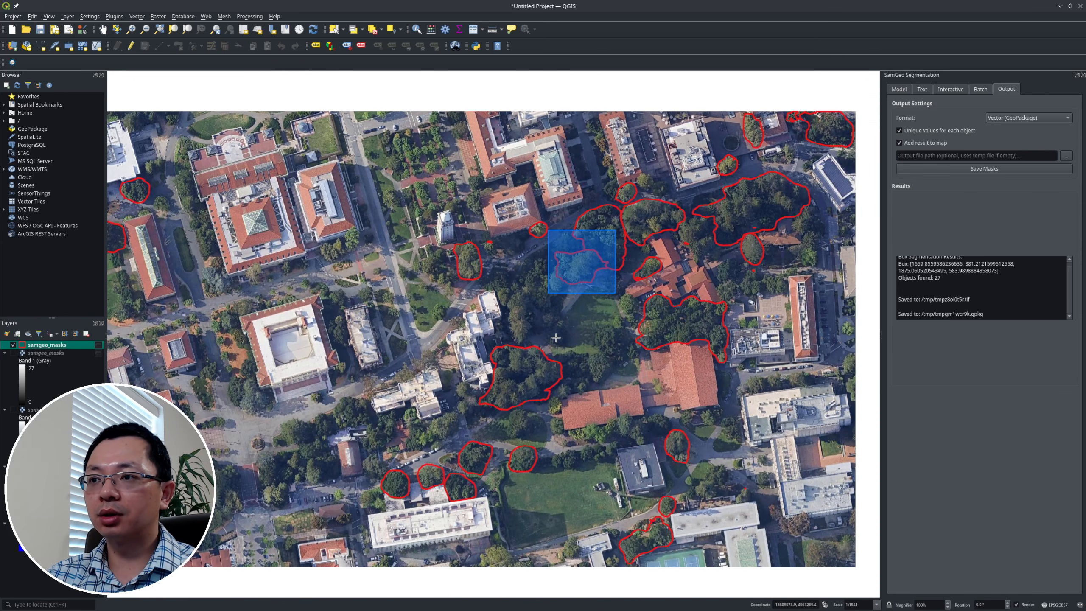
{"action": "left_click_drag", "start_coordinate": [452, 344], "coordinate": [503, 328]}
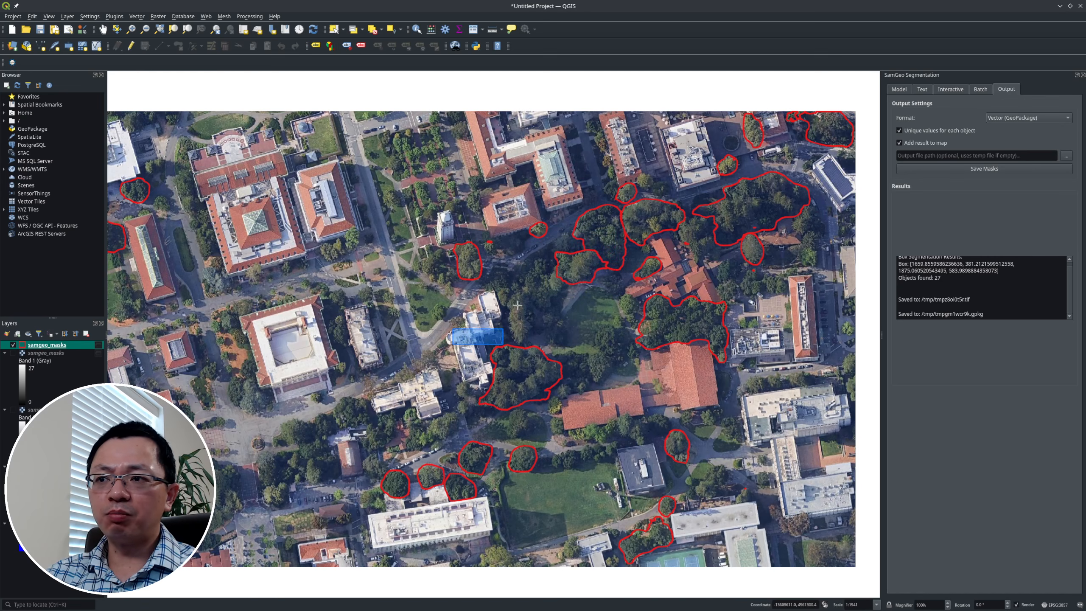
{"action": "scroll", "coordinate": [564, 316], "scroll_direction": "down", "scroll_amount": 1}
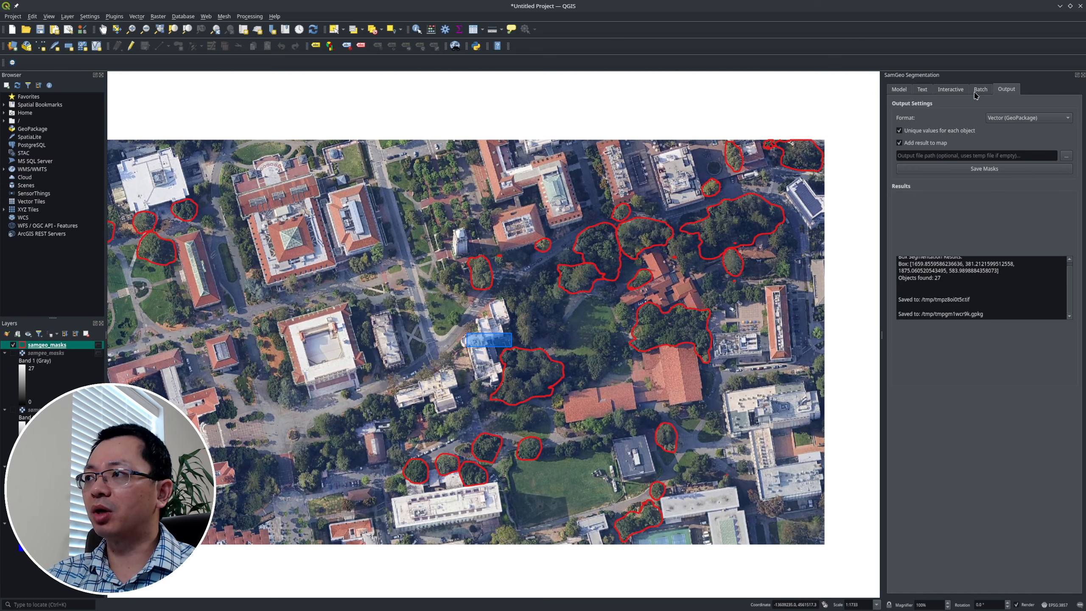
{"action": "left_click", "coordinate": [953, 90]}
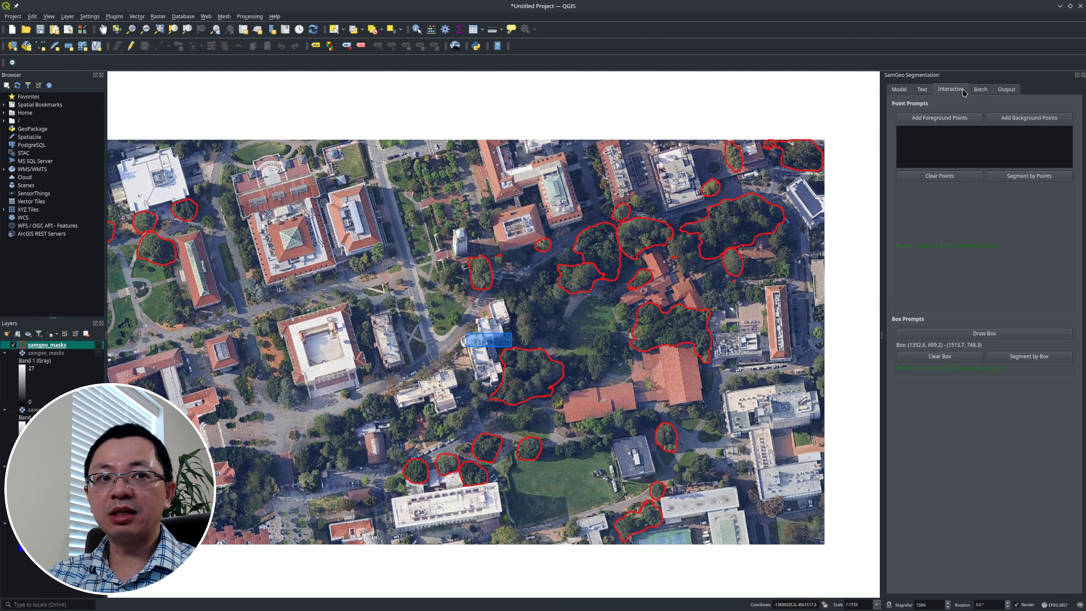
{"action": "left_click", "coordinate": [981, 91]}
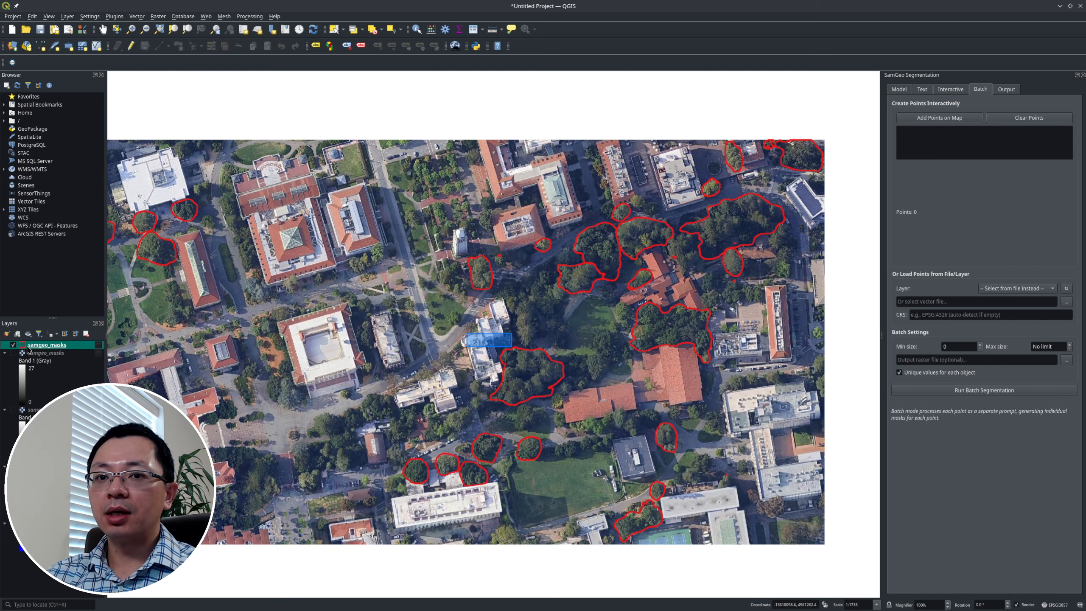
Remove all four samgeo_masks layers from the project, keeping only the uc_berkeley image.
{"action": "left_click", "coordinate": [46, 467]}
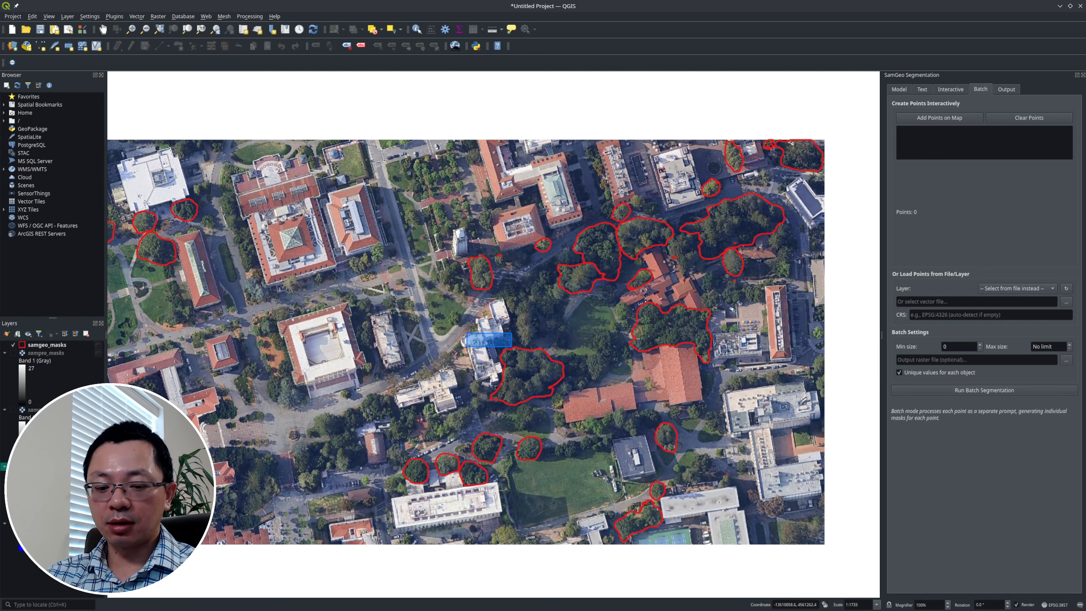
{"action": "left_click", "coordinate": [52, 348], "text": "shift"}
{"action": "right_click", "coordinate": [52, 347]}
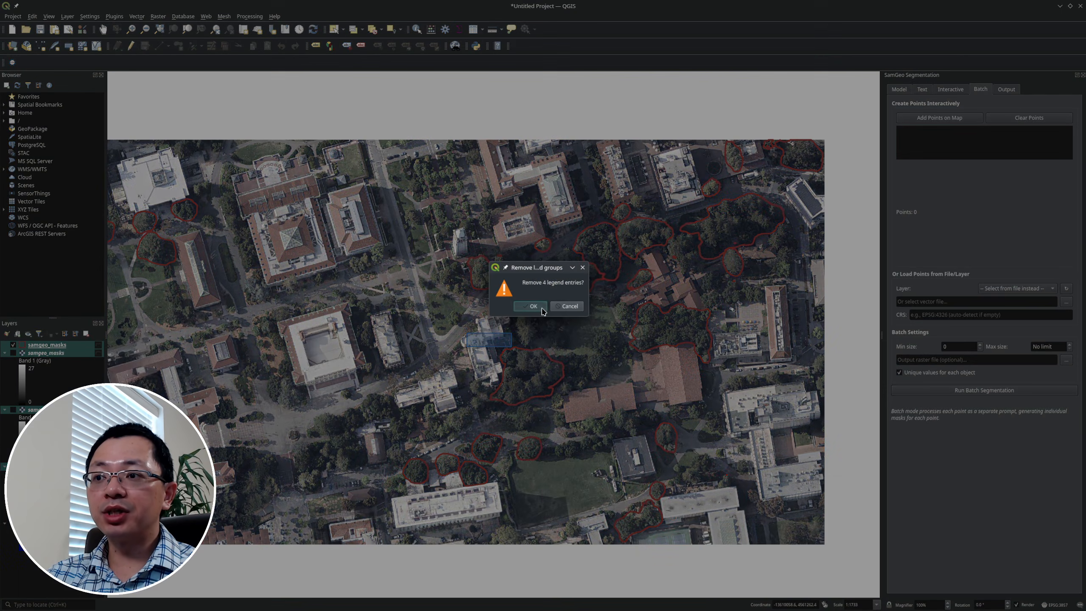
{"action": "left_click", "coordinate": [540, 304]}
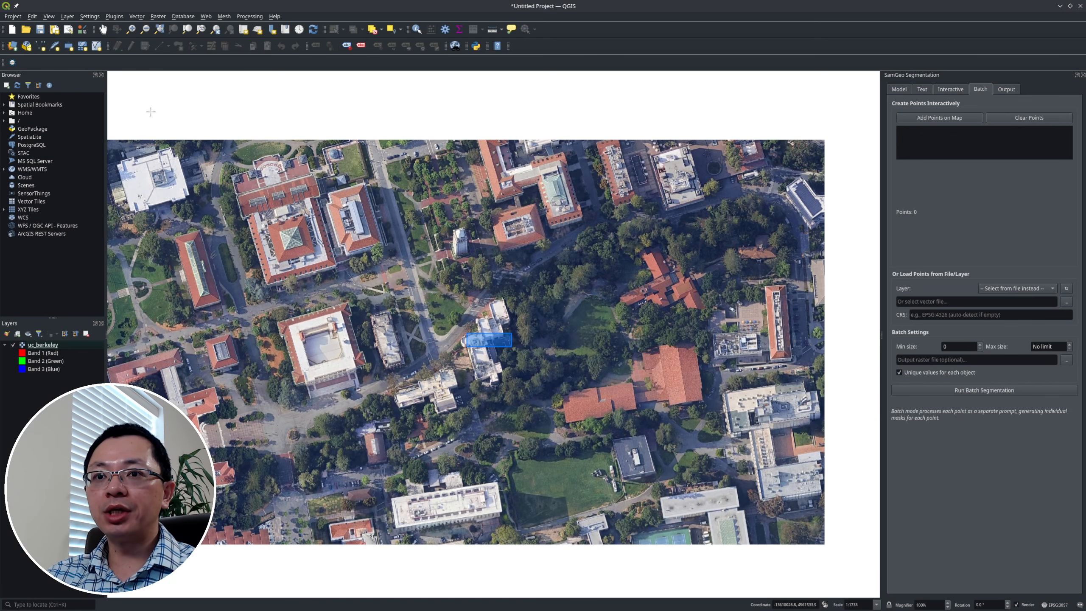
Switch to the Pan tool, shift the uc_berkeley image into view and clear the leftover box prompt.
{"action": "left_click", "coordinate": [103, 29]}
{"action": "left_click_drag", "start_coordinate": [429, 292], "coordinate": [475, 270]}
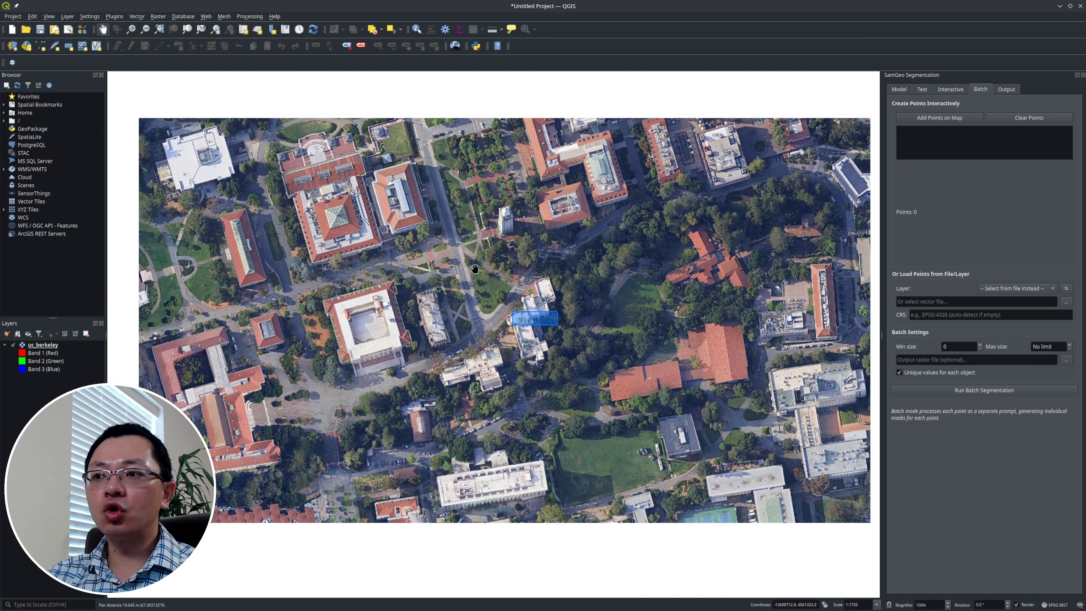
{"action": "left_click", "coordinate": [949, 91]}
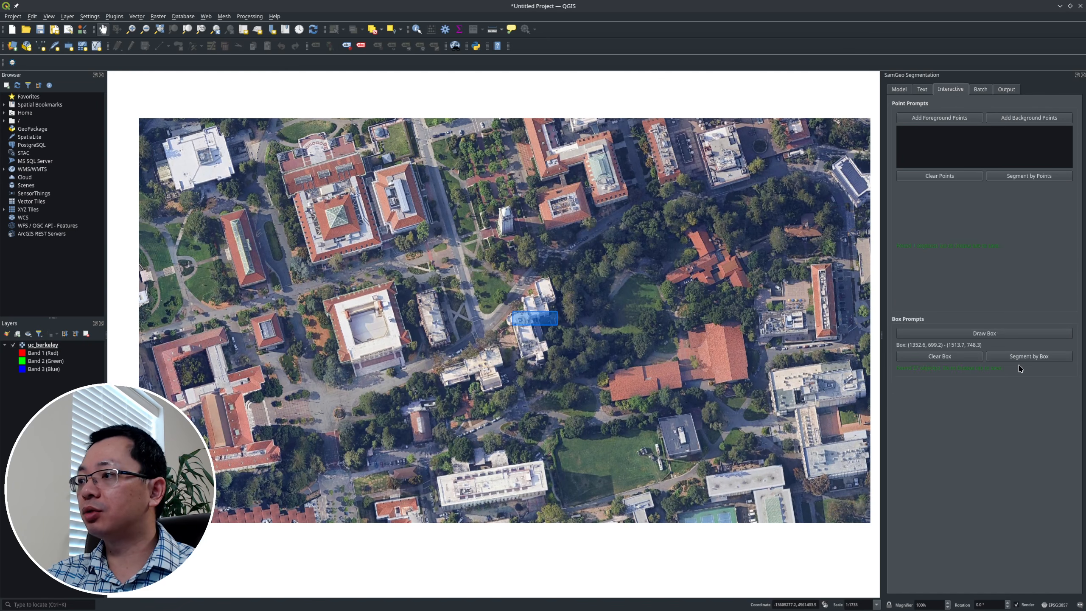
{"action": "left_click", "coordinate": [961, 360]}
Add five batch prompt points on the map, one on each of five separate building roofs.
{"action": "left_click", "coordinate": [980, 91]}
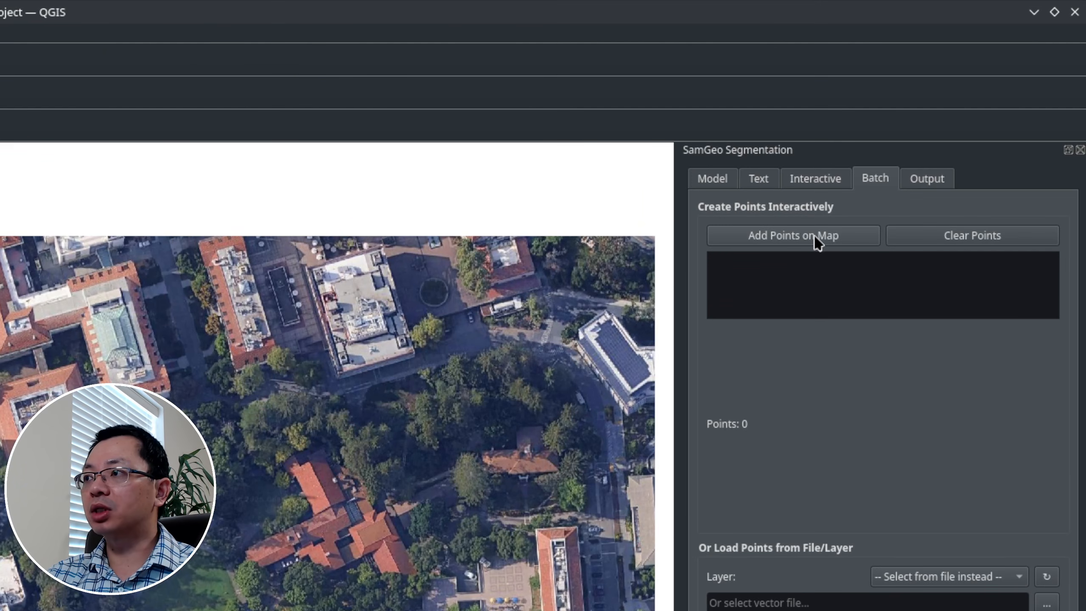
{"action": "left_click", "coordinate": [817, 240]}
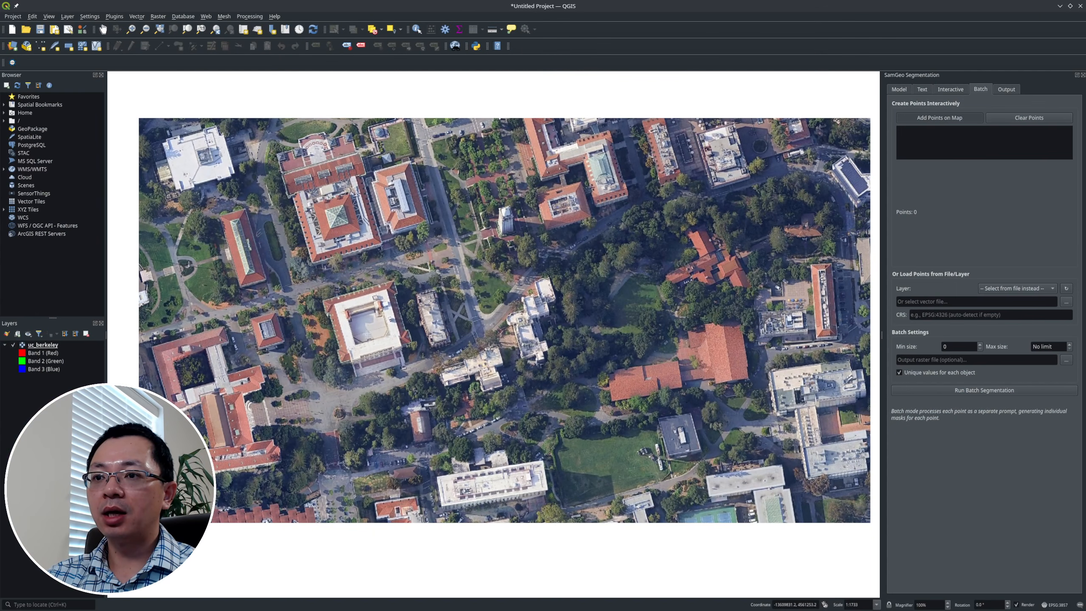
{"action": "left_click", "coordinate": [361, 300]}
{"action": "left_click", "coordinate": [646, 383]}
{"action": "left_click", "coordinate": [603, 168]}
{"action": "left_click", "coordinate": [338, 216]}
{"action": "left_click", "coordinate": [240, 244]}
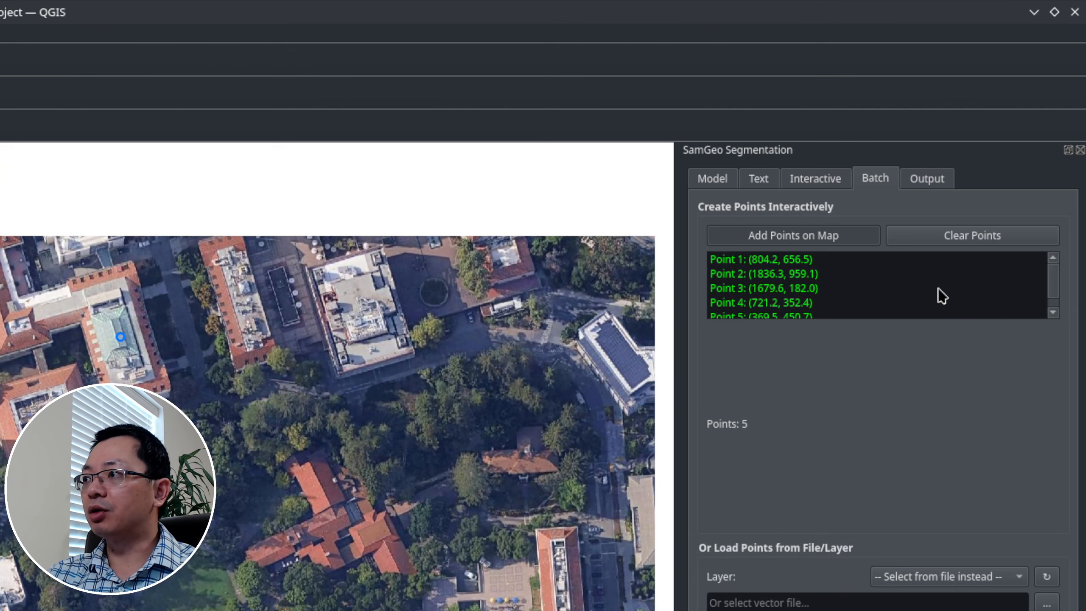
Run batch segmentation on the five points and save the masks as a Vector (GeoPackage) layer added to the map.
{"action": "scroll", "coordinate": [1014, 151], "scroll_direction": "down", "scroll_amount": 1}
{"action": "scroll", "coordinate": [936, 302], "scroll_direction": "up", "scroll_amount": 1}
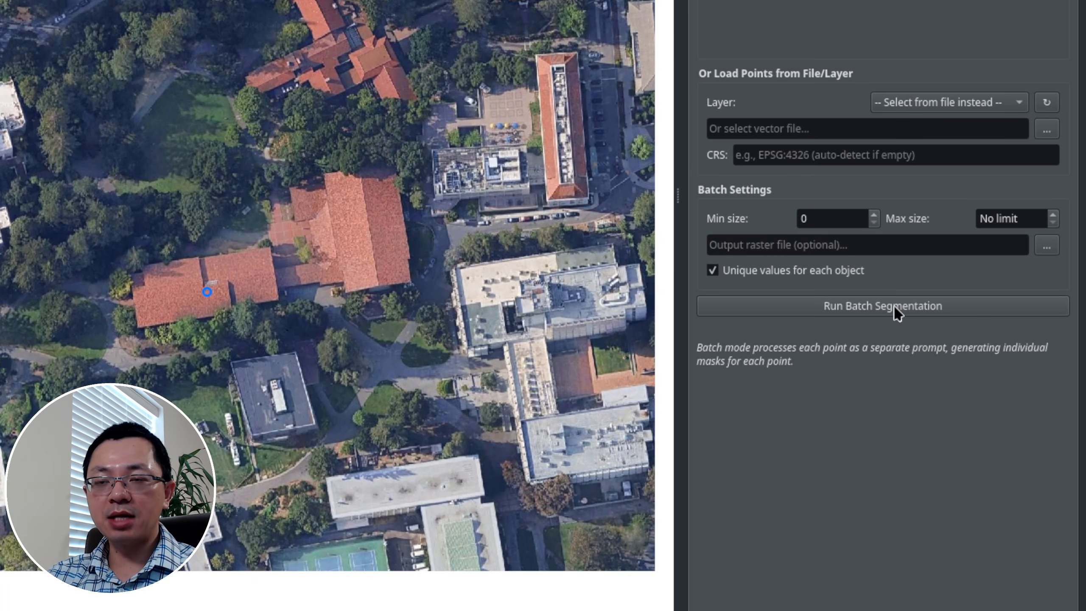
{"action": "left_click", "coordinate": [894, 306]}
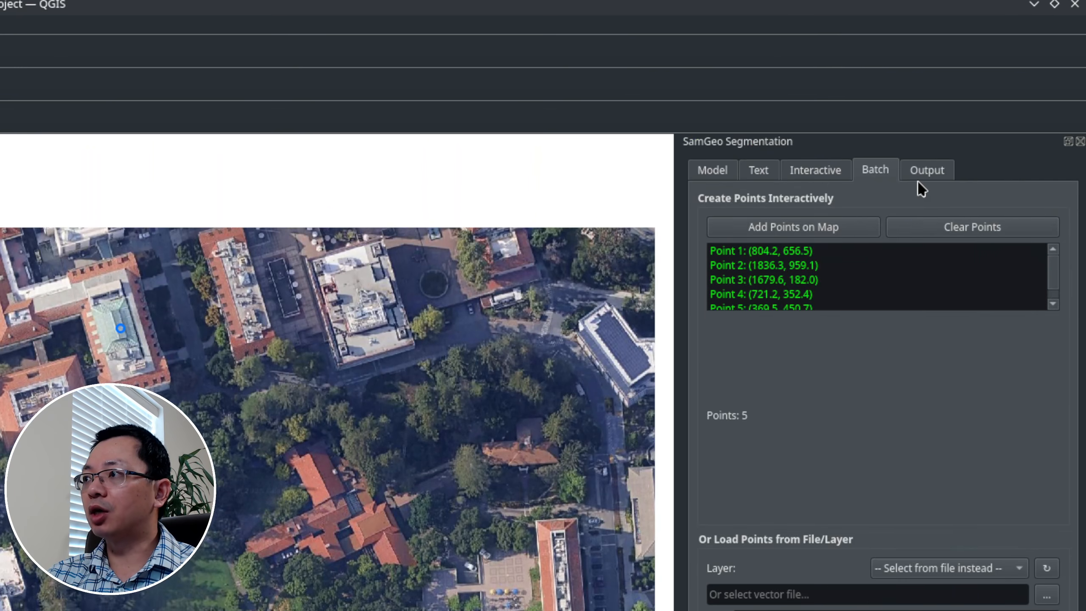
{"action": "left_click", "coordinate": [924, 178]}
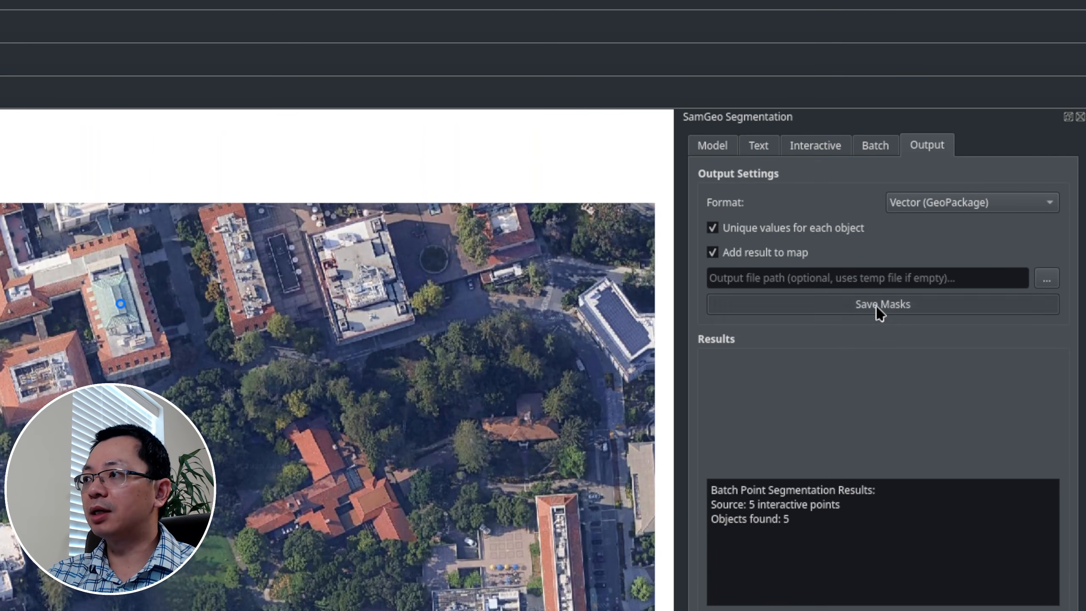
{"action": "left_click", "coordinate": [877, 338]}
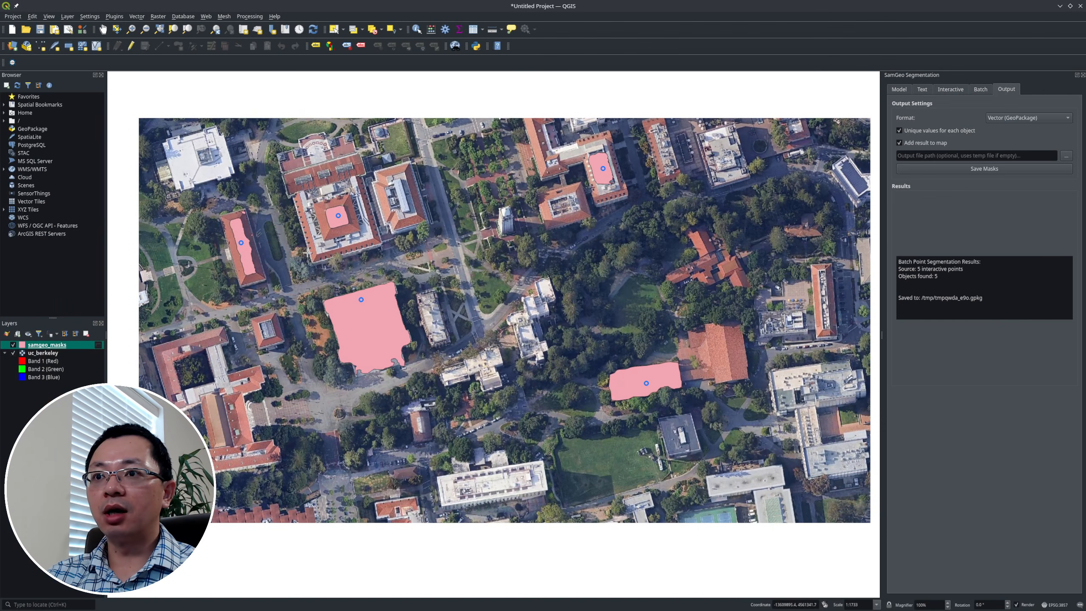
Examine how well each batch mask fits its building, toggling the samgeo_masks layer to compare with the image.
{"action": "scroll", "coordinate": [308, 253], "scroll_direction": "up", "scroll_amount": 5}
{"action": "scroll", "coordinate": [359, 263], "scroll_direction": "down", "scroll_amount": 2}
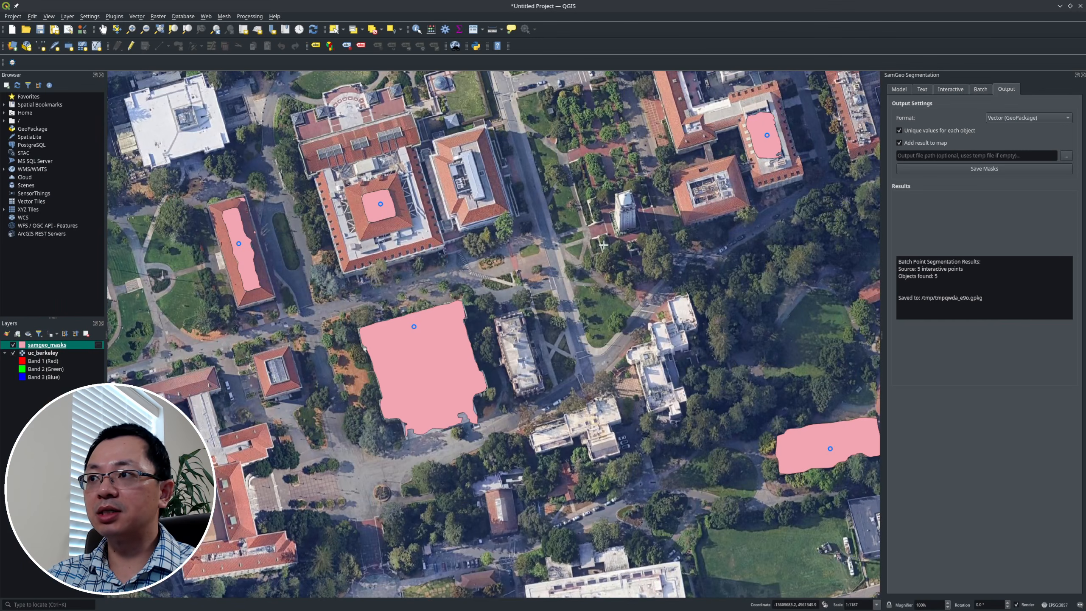
{"action": "scroll", "coordinate": [370, 261], "scroll_direction": "down", "scroll_amount": 2}
{"action": "scroll", "coordinate": [561, 339], "scroll_direction": "up", "scroll_amount": 3}
{"action": "scroll", "coordinate": [555, 332], "scroll_direction": "down", "scroll_amount": 4}
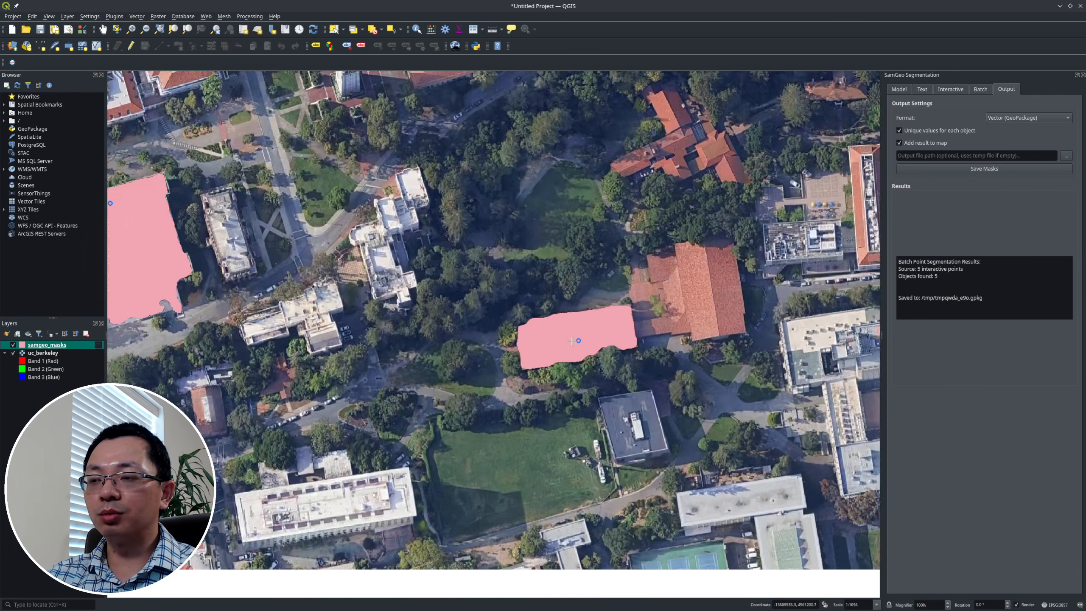
{"action": "scroll", "coordinate": [646, 219], "scroll_direction": "up", "scroll_amount": 5}
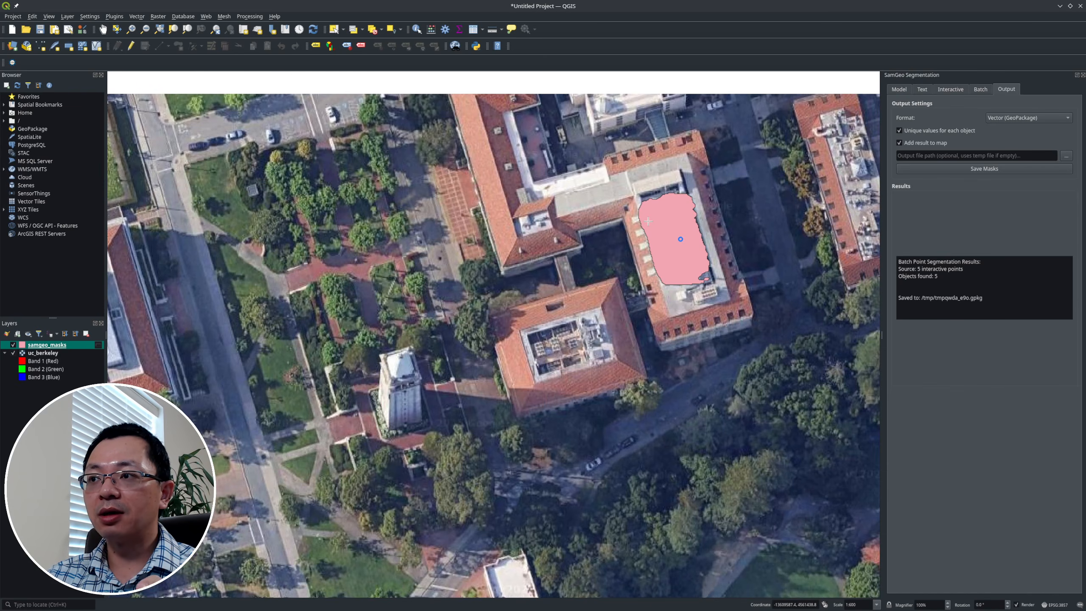
{"action": "scroll", "coordinate": [648, 221], "scroll_direction": "down", "scroll_amount": 3}
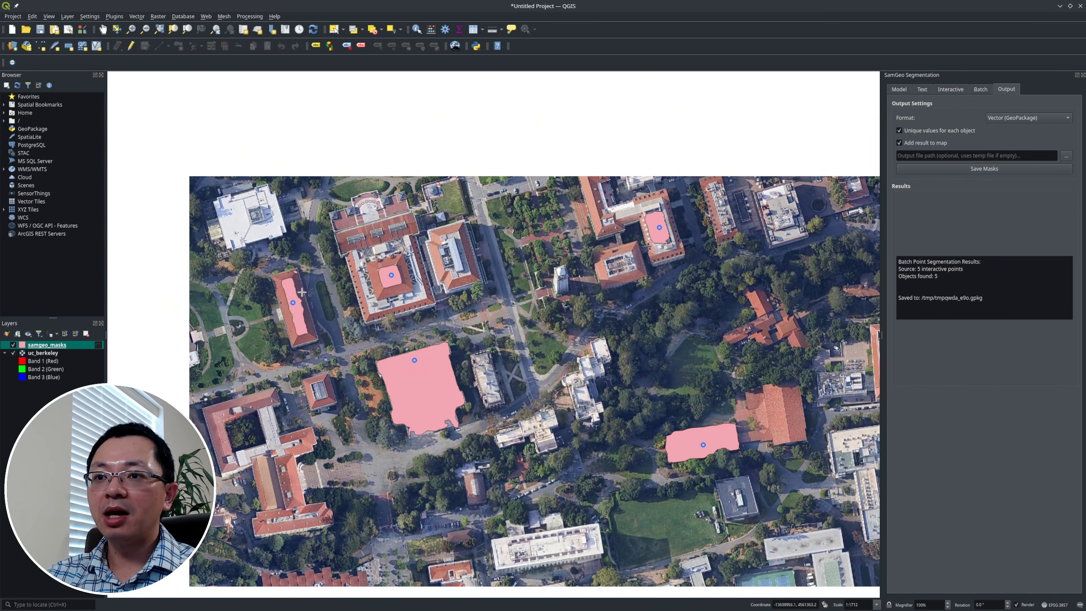
{"action": "scroll", "coordinate": [303, 293], "scroll_direction": "up", "scroll_amount": 3}
{"action": "left_click", "coordinate": [13, 345]}
{"action": "left_click", "coordinate": [13, 345]}
{"action": "left_click", "coordinate": [13, 344]}
{"action": "left_click", "coordinate": [13, 345]}
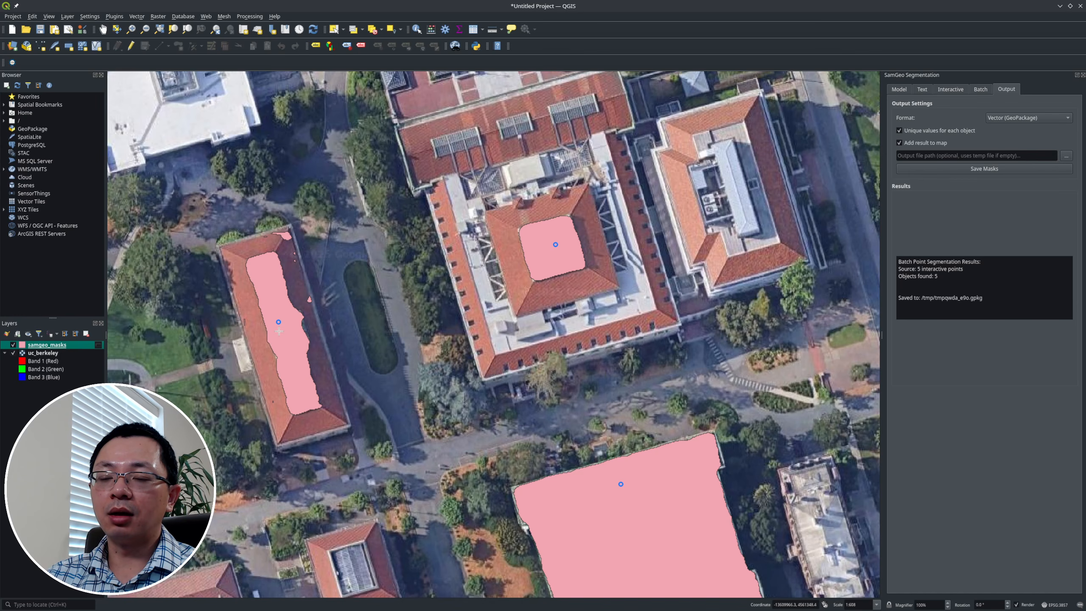
Clear all batch prompt points from the map.
{"action": "scroll", "coordinate": [256, 322], "scroll_direction": "down", "scroll_amount": 3}
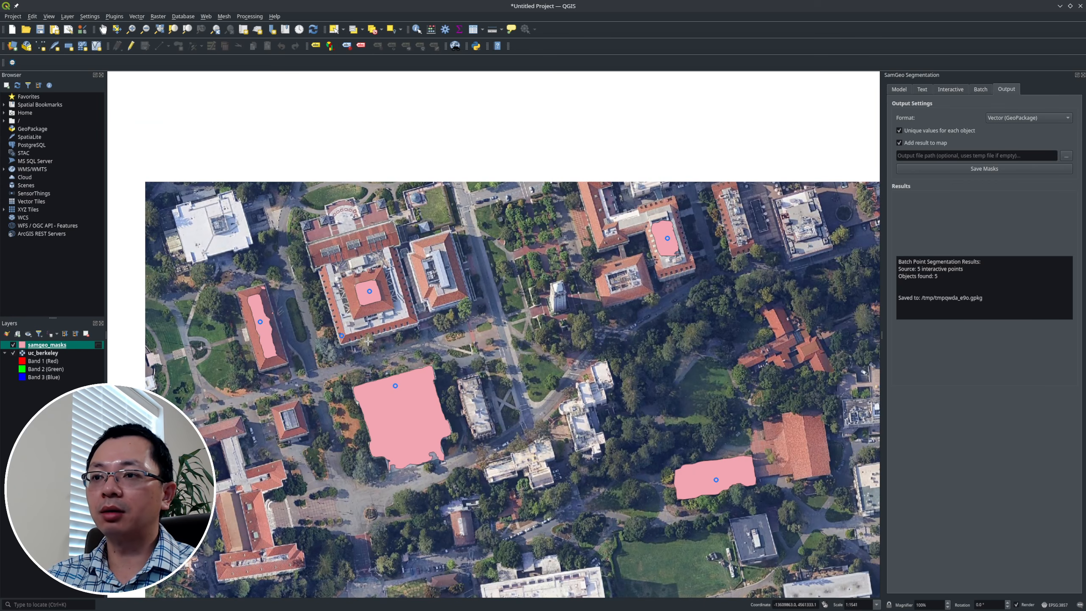
{"action": "scroll", "coordinate": [367, 341], "scroll_direction": "down", "scroll_amount": 3}
{"action": "scroll", "coordinate": [497, 406], "scroll_direction": "up", "scroll_amount": 3}
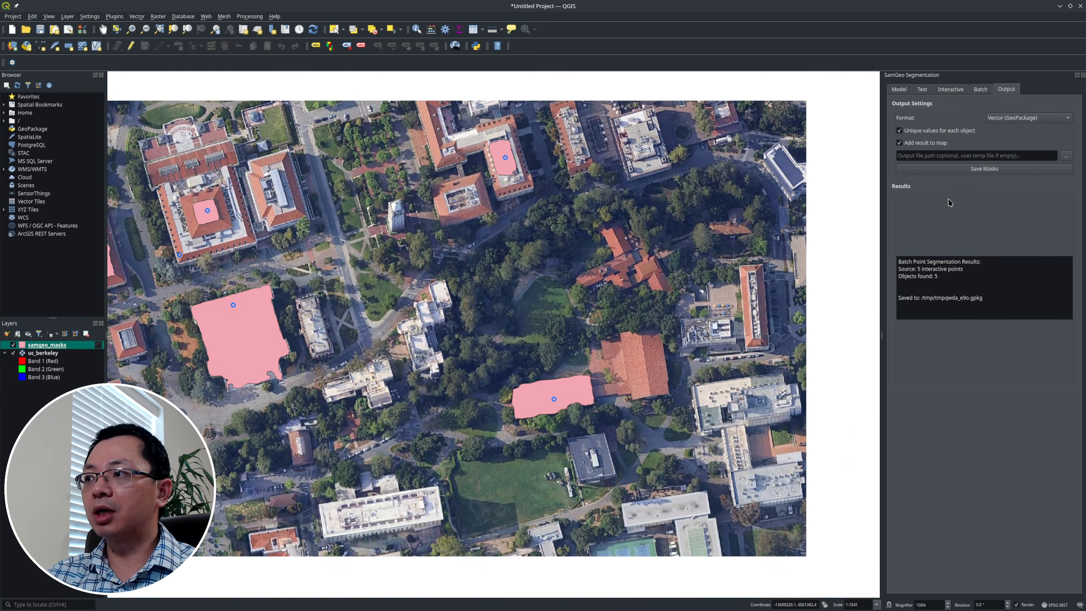
{"action": "left_click", "coordinate": [980, 89]}
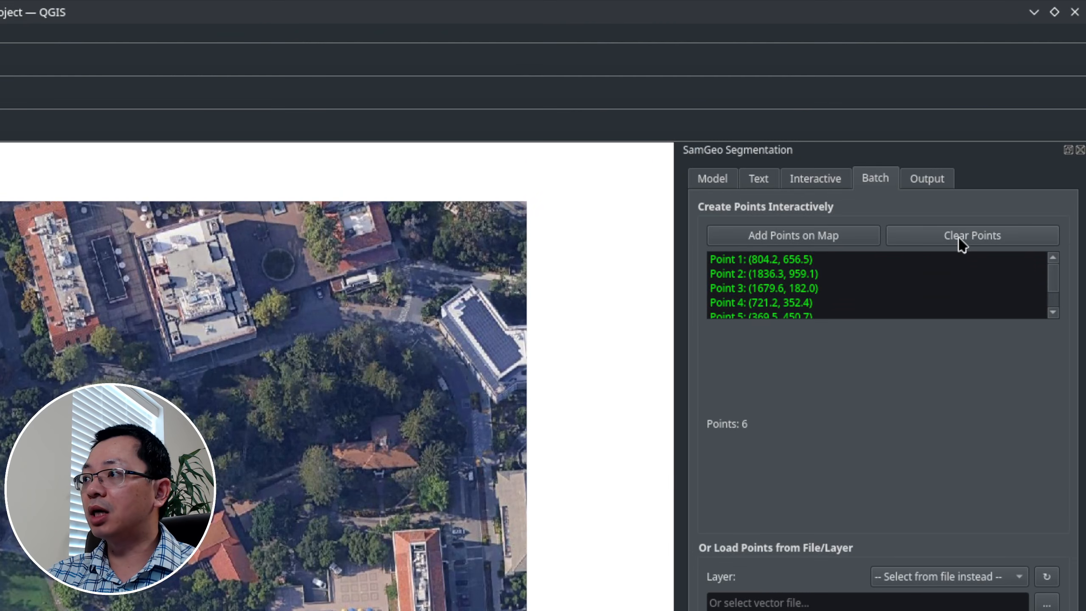
{"action": "left_click", "coordinate": [1022, 120]}
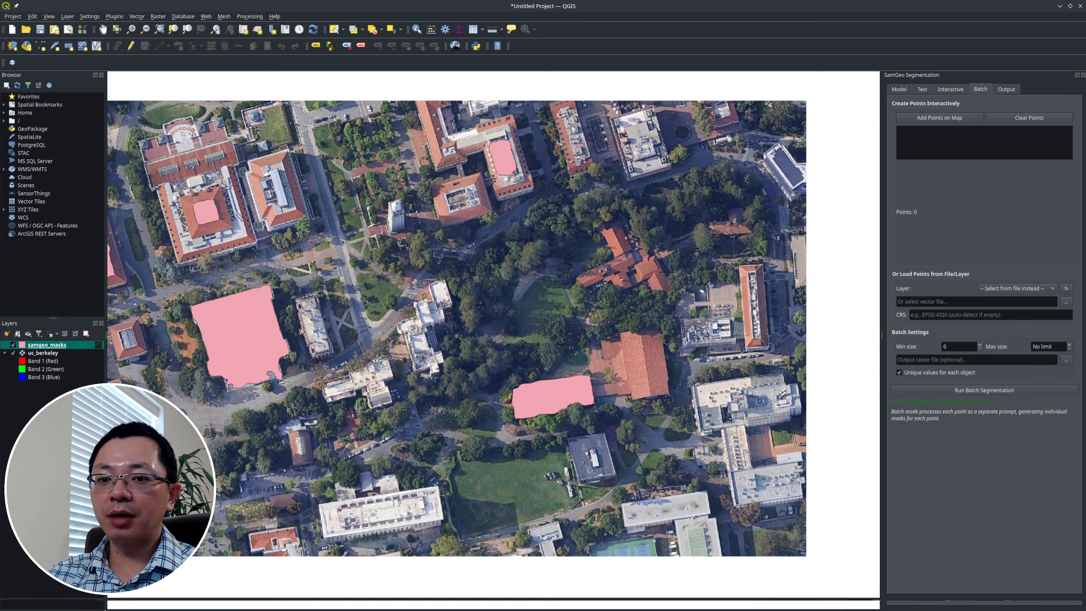
Switch to Chrome and open the geospatial dataset's Files and versions page on Hugging Face in a new tab.
{"action": "left_click", "coordinate": [145, 600]}
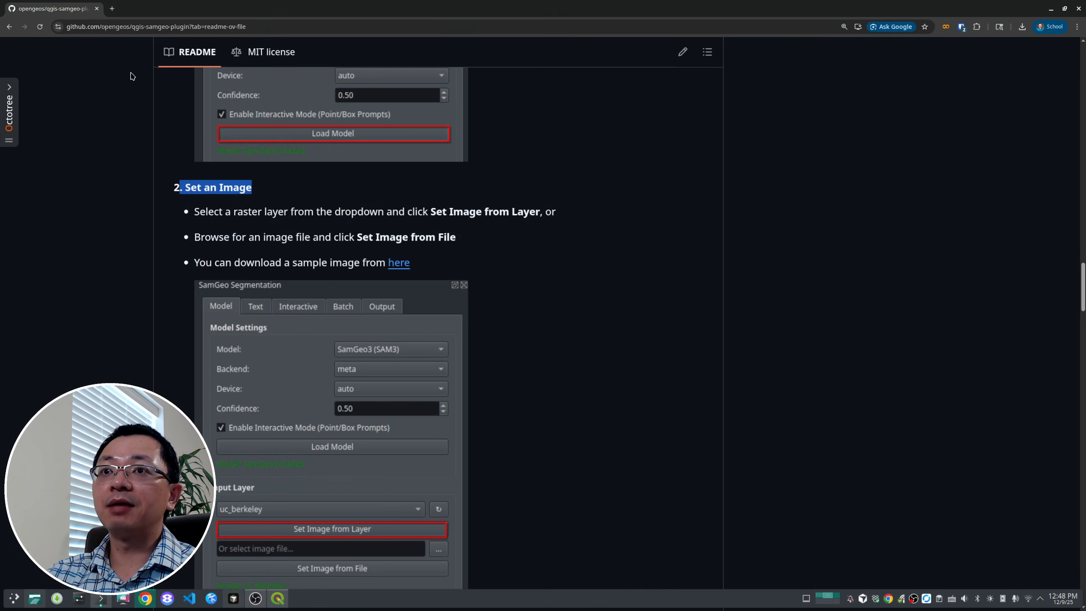
{"action": "scroll", "coordinate": [203, 114], "scroll_direction": "up", "scroll_amount": 6}
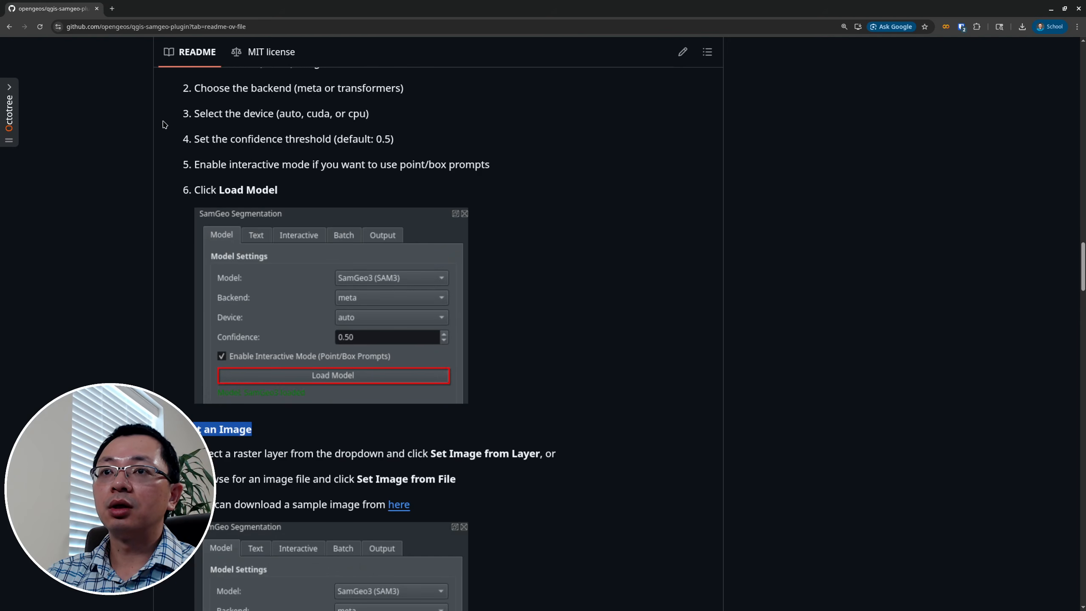
{"action": "scroll", "coordinate": [164, 119], "scroll_direction": "up", "scroll_amount": 8}
{"action": "scroll", "coordinate": [162, 114], "scroll_direction": "up", "scroll_amount": 5}
{"action": "left_click", "coordinate": [112, 9]}
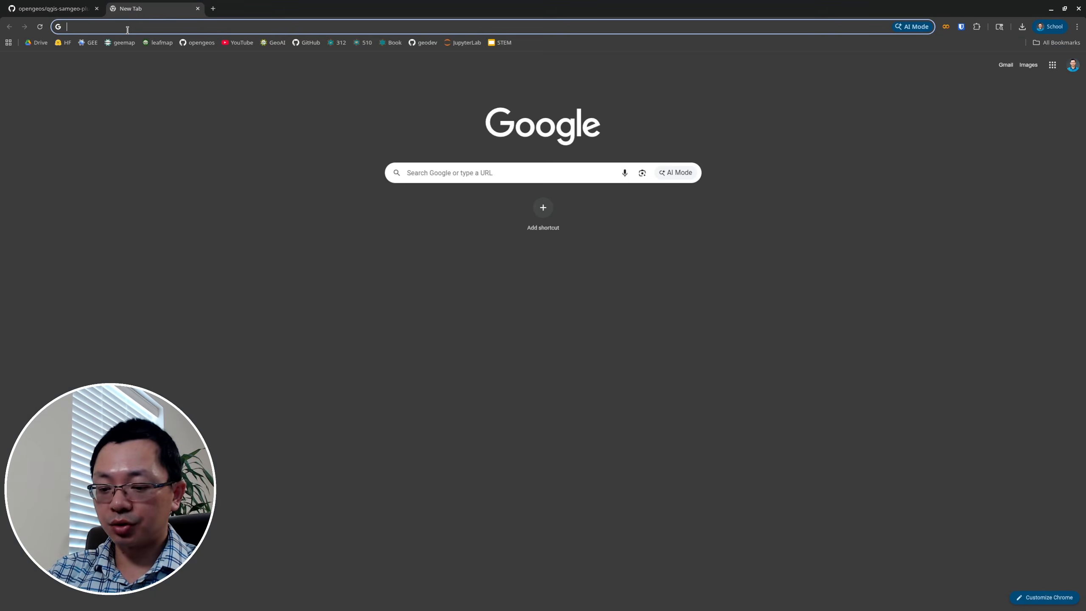
{"action": "left_click", "coordinate": [63, 42]}
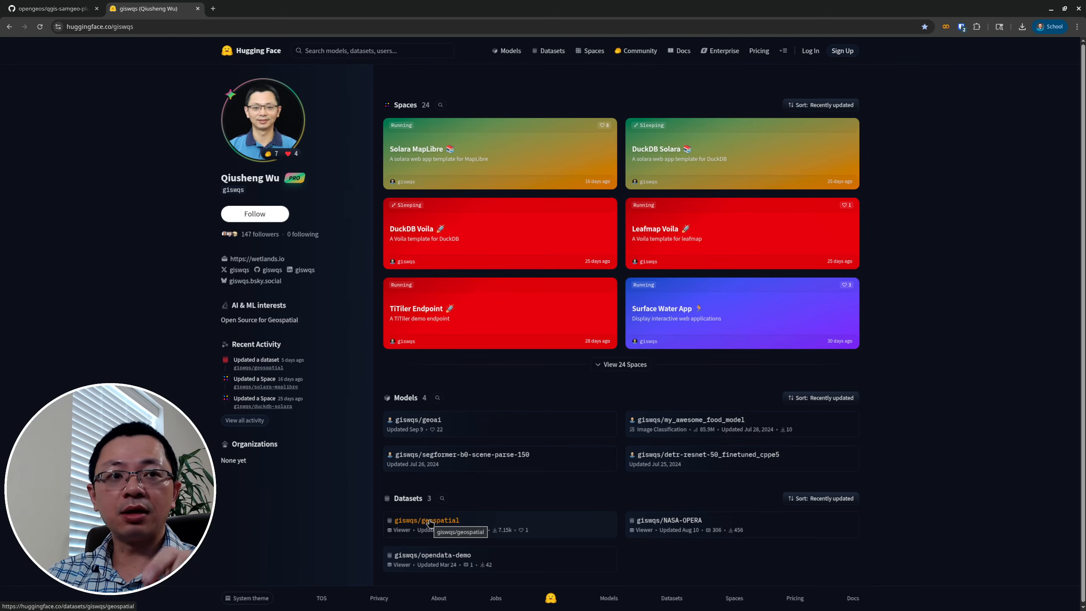
{"action": "left_click", "coordinate": [429, 523]}
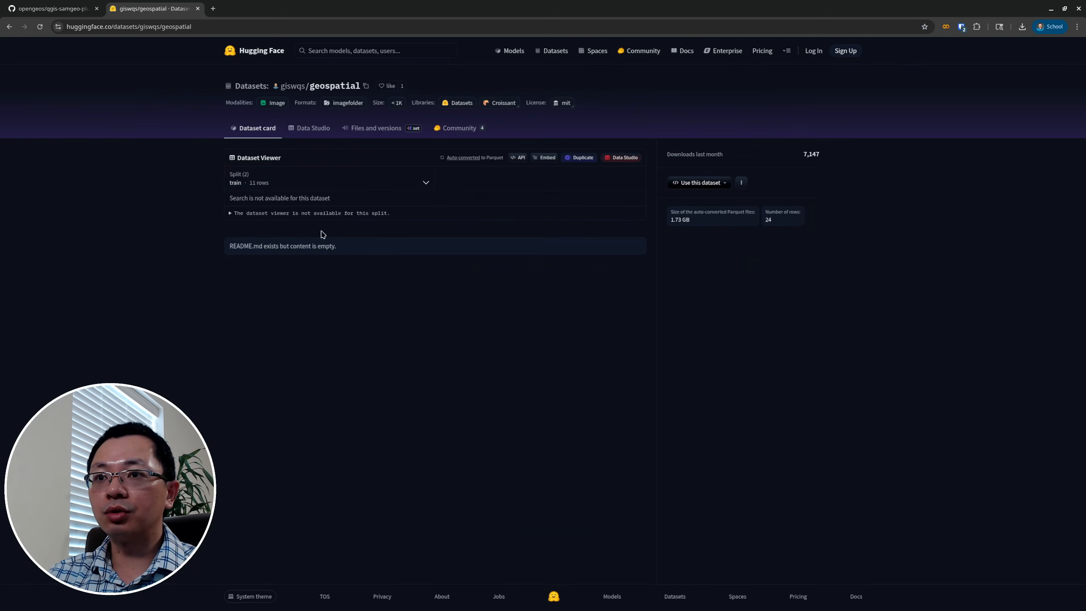
{"action": "left_click", "coordinate": [360, 131]}
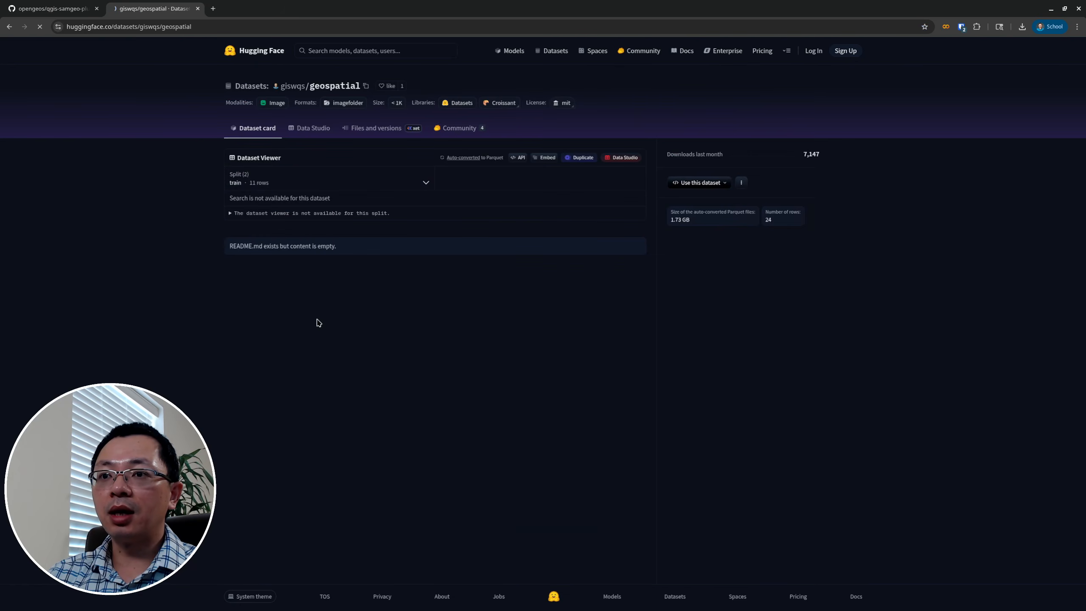
Look through the geospatial dataset's file list for sample data, including the uc_berkeley images.
{"action": "scroll", "coordinate": [332, 324], "scroll_direction": "down", "scroll_amount": 5}
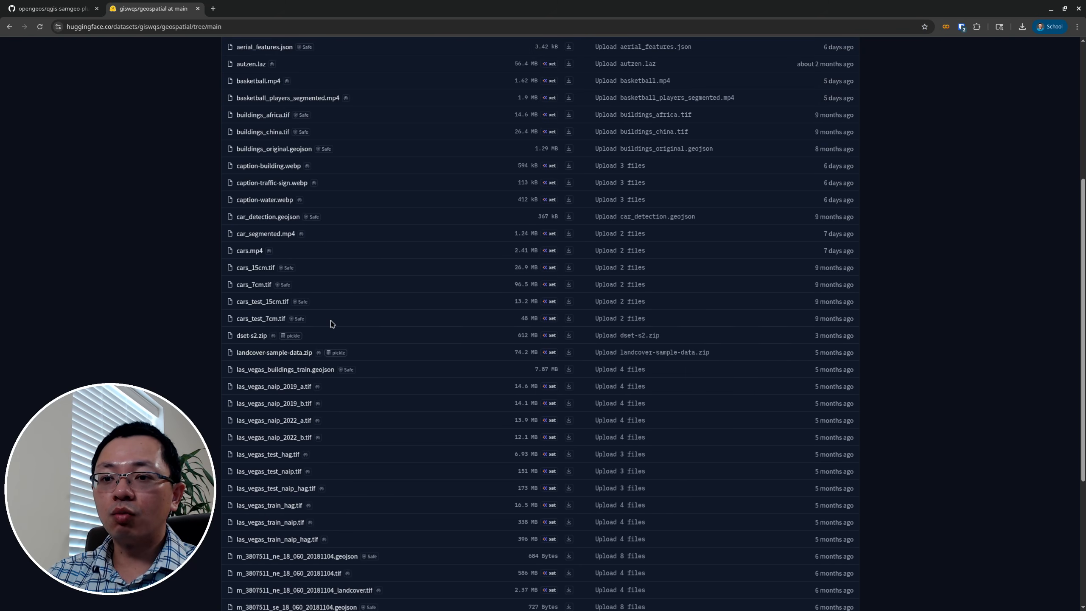
{"action": "scroll", "coordinate": [332, 324], "scroll_direction": "down", "scroll_amount": 5}
{"action": "left_click", "coordinate": [535, 562]}
{"action": "scroll", "coordinate": [428, 466], "scroll_direction": "down", "scroll_amount": 10}
{"action": "scroll", "coordinate": [430, 467], "scroll_direction": "down", "scroll_amount": 3}
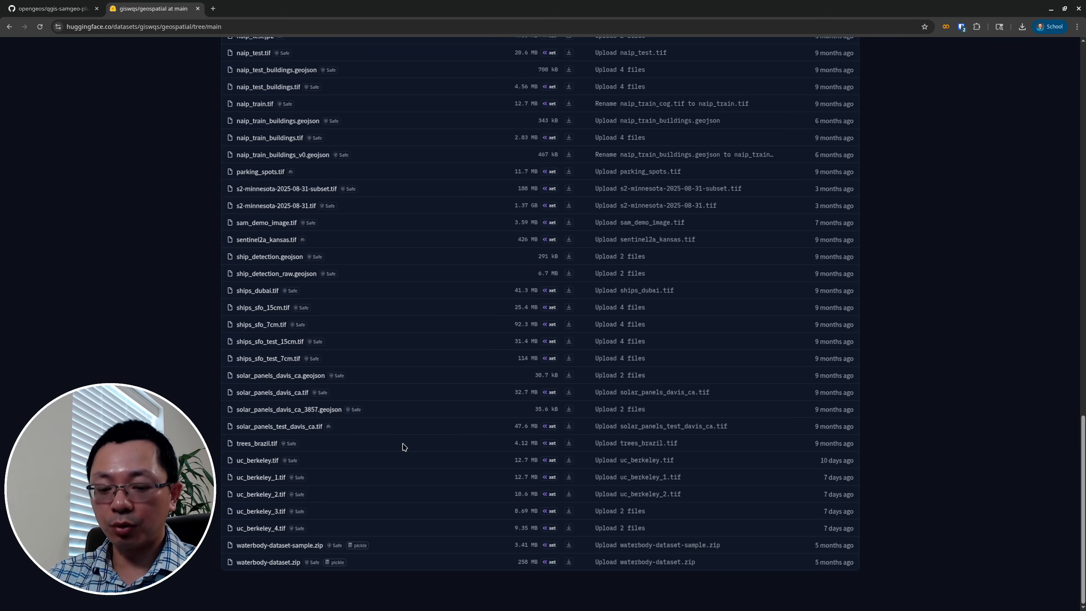
{"action": "scroll", "coordinate": [352, 267], "scroll_direction": "up", "scroll_amount": 20}
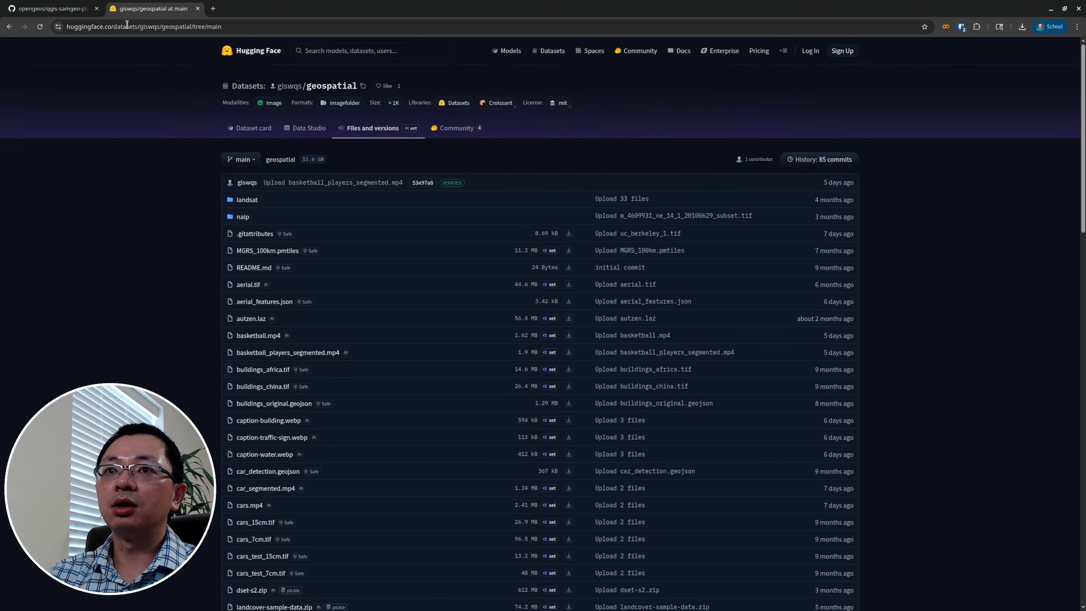
Return to GitHub and open the Releases page of the opengeos organization's datasets repository.
{"action": "left_click", "coordinate": [68, 9]}
{"action": "scroll", "coordinate": [119, 72], "scroll_direction": "up", "scroll_amount": 15}
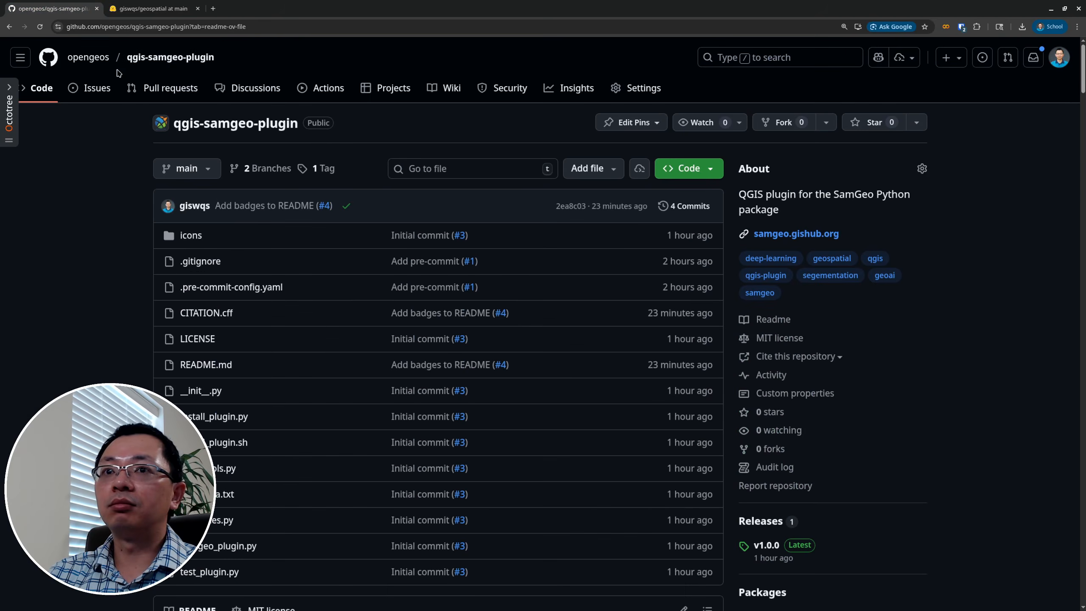
{"action": "left_click", "coordinate": [88, 59]}
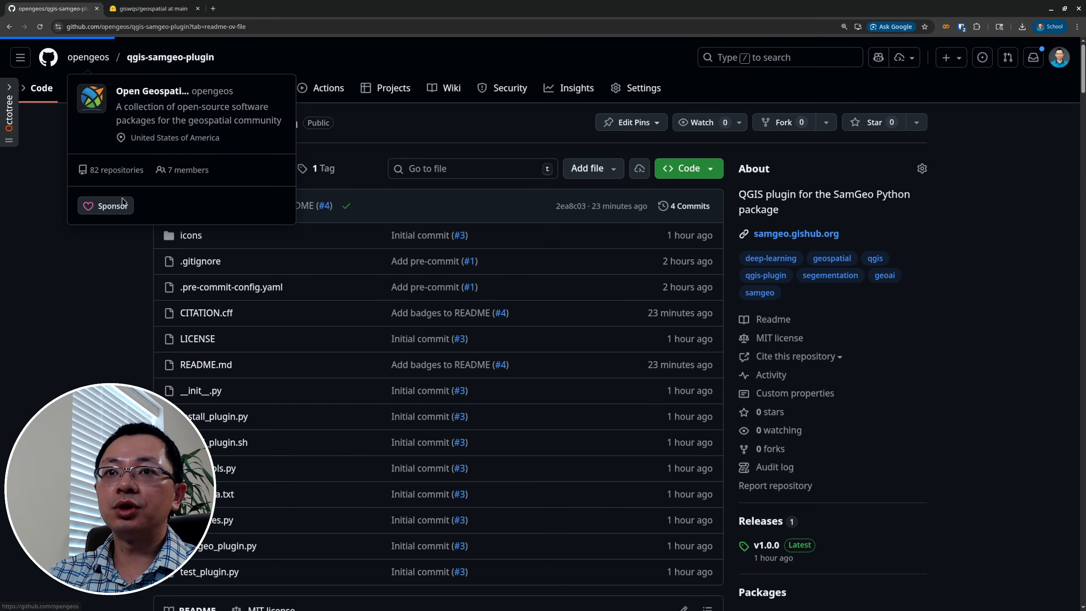
{"action": "scroll", "coordinate": [112, 282], "scroll_direction": "down", "scroll_amount": 20}
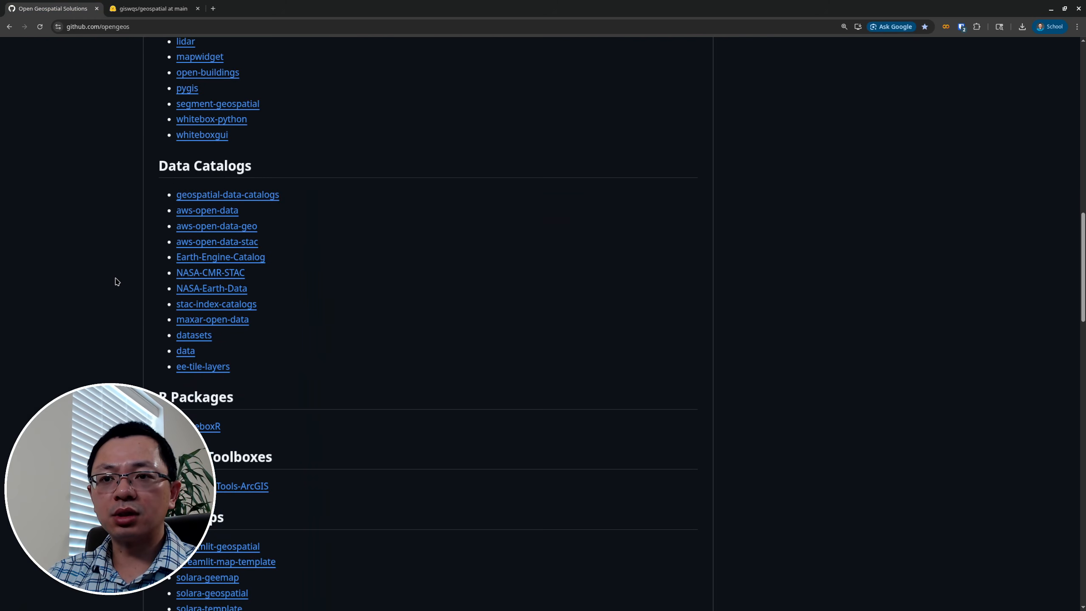
{"action": "left_click", "coordinate": [195, 337]}
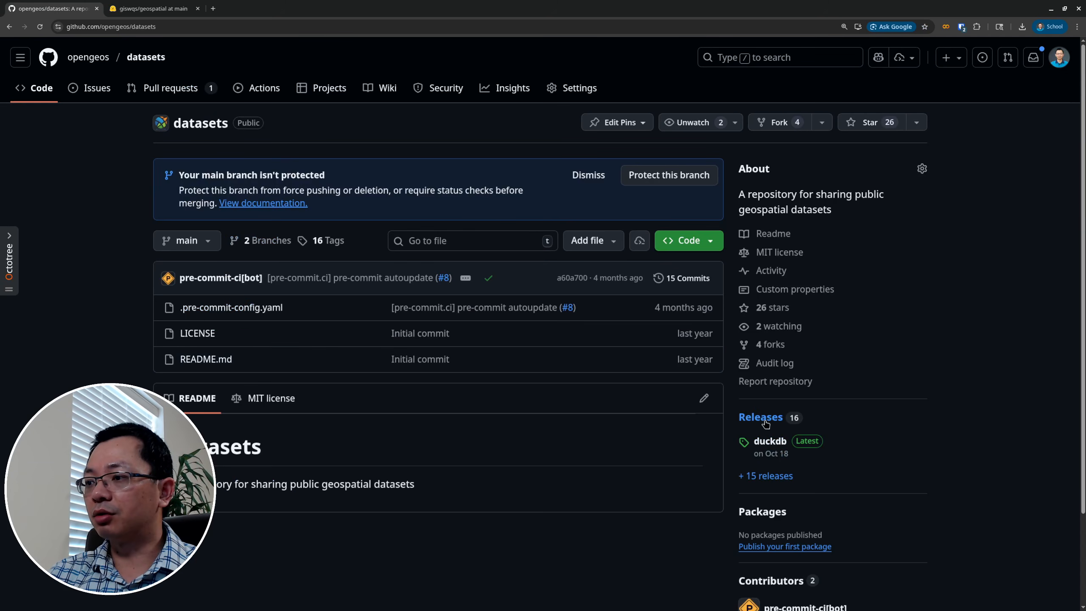
{"action": "left_click", "coordinate": [763, 418]}
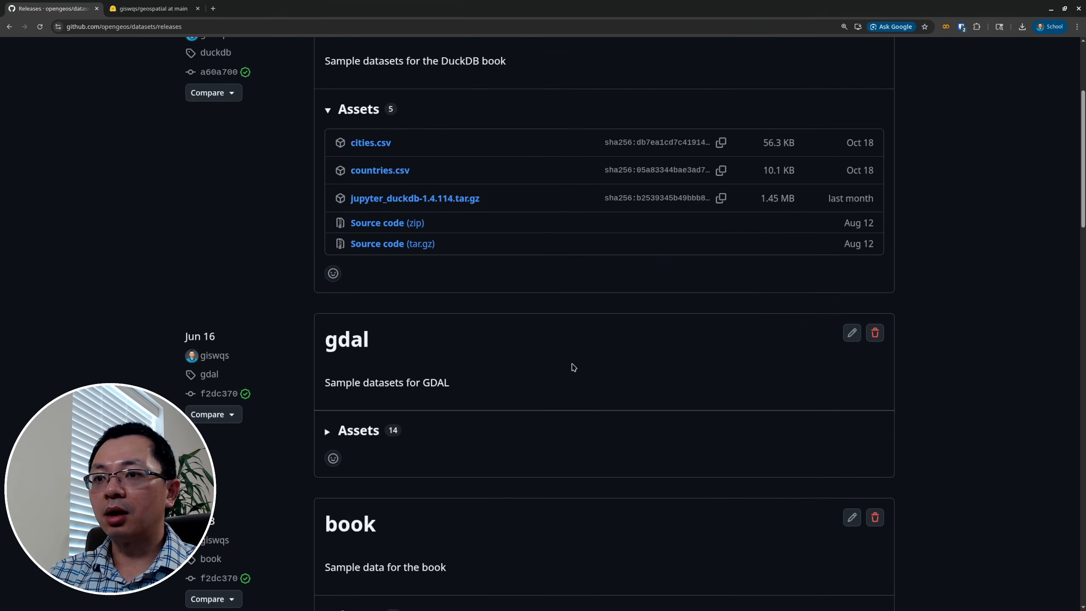
Find the places release, expand its assets, and download wa_building_centroids.geojson to the Downloads folder.
{"action": "scroll", "coordinate": [572, 366], "scroll_direction": "down", "scroll_amount": 6}
{"action": "scroll", "coordinate": [503, 380], "scroll_direction": "down", "scroll_amount": 10}
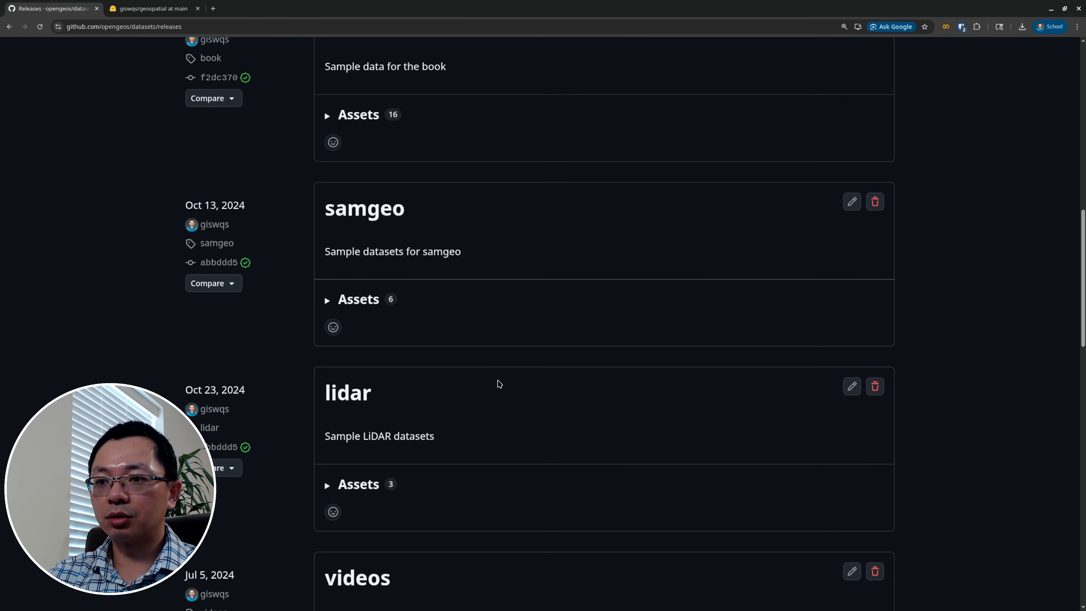
{"action": "scroll", "coordinate": [362, 370], "scroll_direction": "down", "scroll_amount": 12}
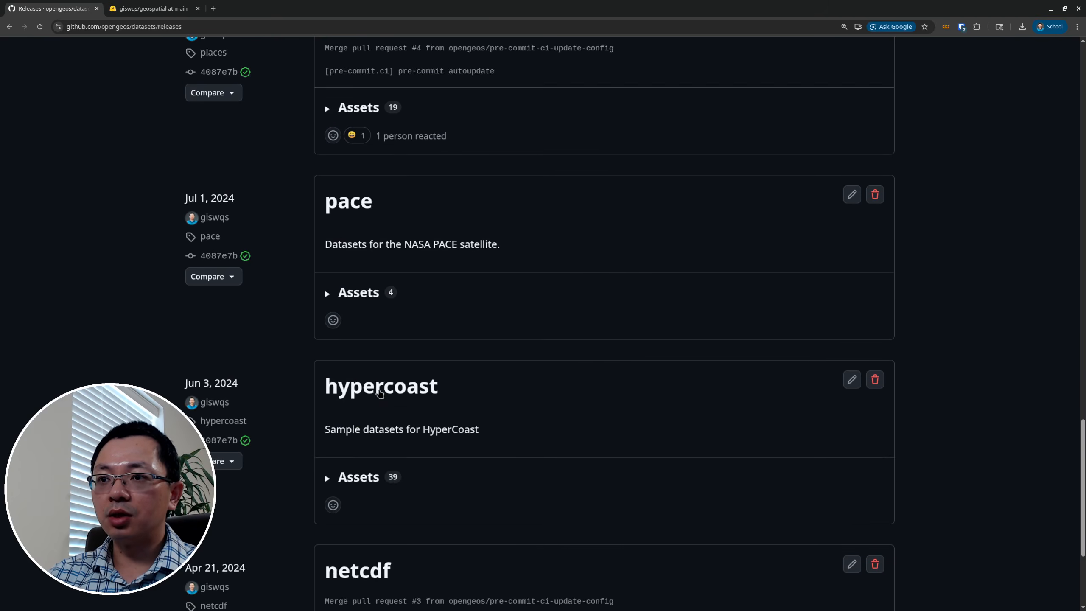
{"action": "scroll", "coordinate": [324, 336], "scroll_direction": "up", "scroll_amount": 5}
{"action": "left_click", "coordinate": [326, 336]}
{"action": "scroll", "coordinate": [394, 301], "scroll_direction": "down", "scroll_amount": 10}
{"action": "scroll", "coordinate": [394, 301], "scroll_direction": "up", "scroll_amount": 2}
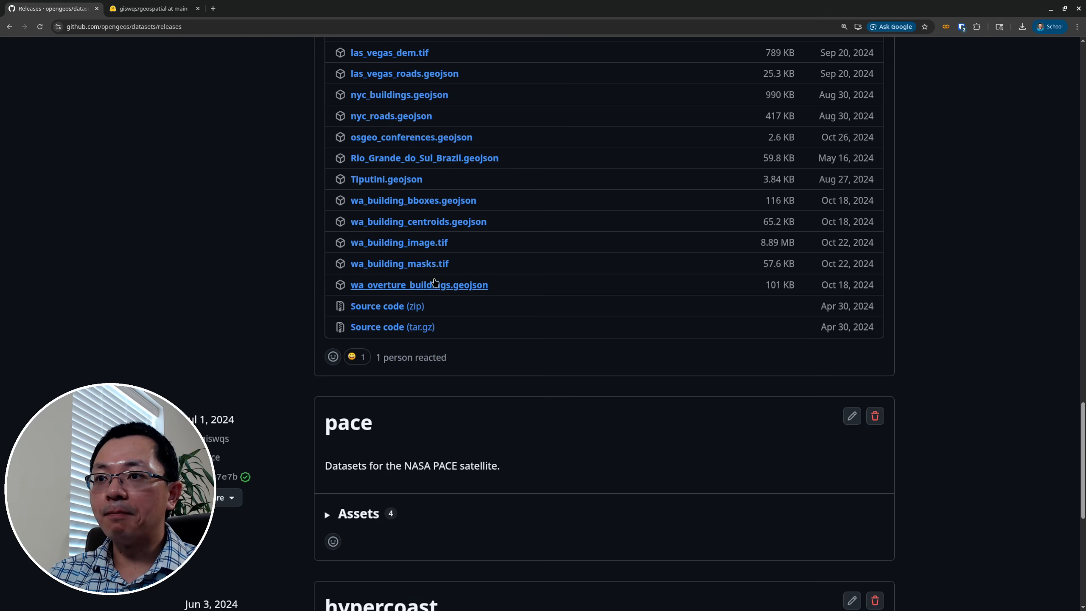
{"action": "left_click", "coordinate": [432, 222]}
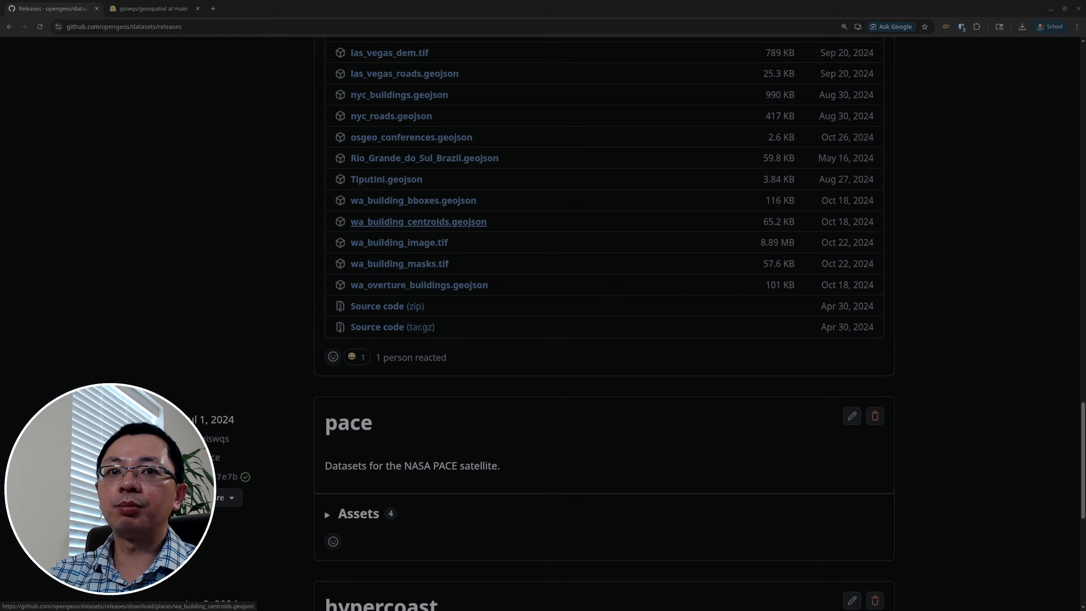
{"action": "left_click", "coordinate": [643, 450]}
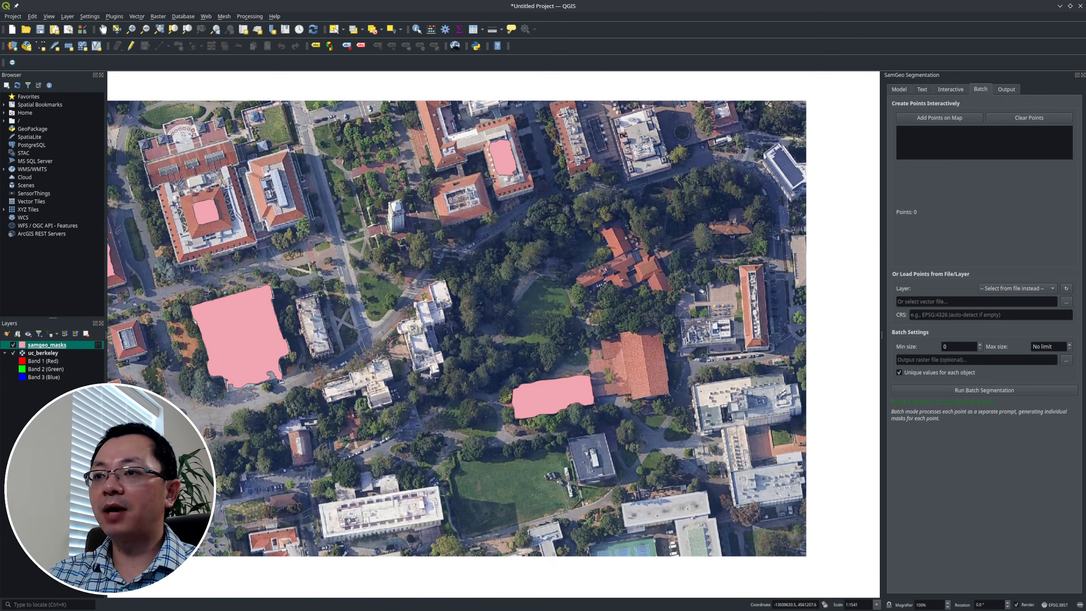
Switch to QGIS and add wa_building_centroids.geojson from the Downloads folder to the current project.
{"action": "mouse_move", "coordinate": [76, 598]}
{"action": "left_click", "coordinate": [35, 598]}
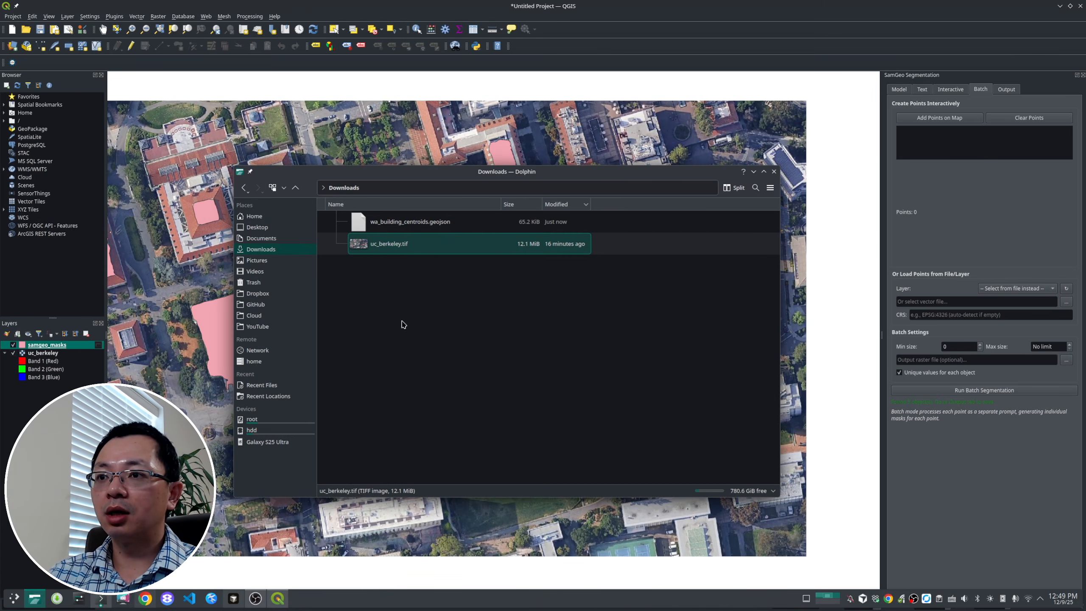
{"action": "left_click_drag", "start_coordinate": [406, 222], "coordinate": [198, 321]}
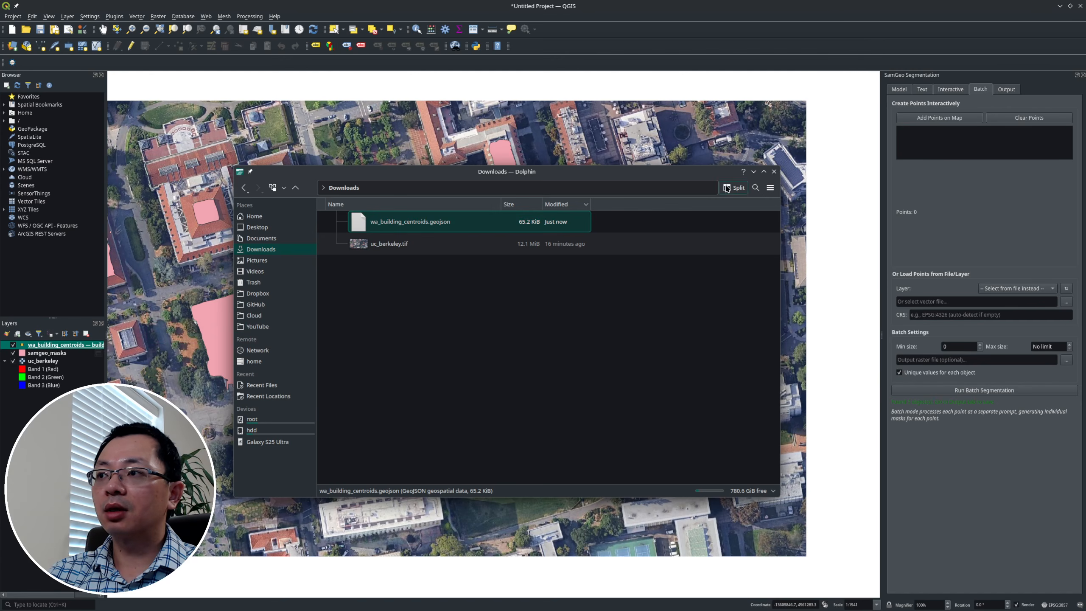
{"action": "left_click", "coordinate": [754, 171]}
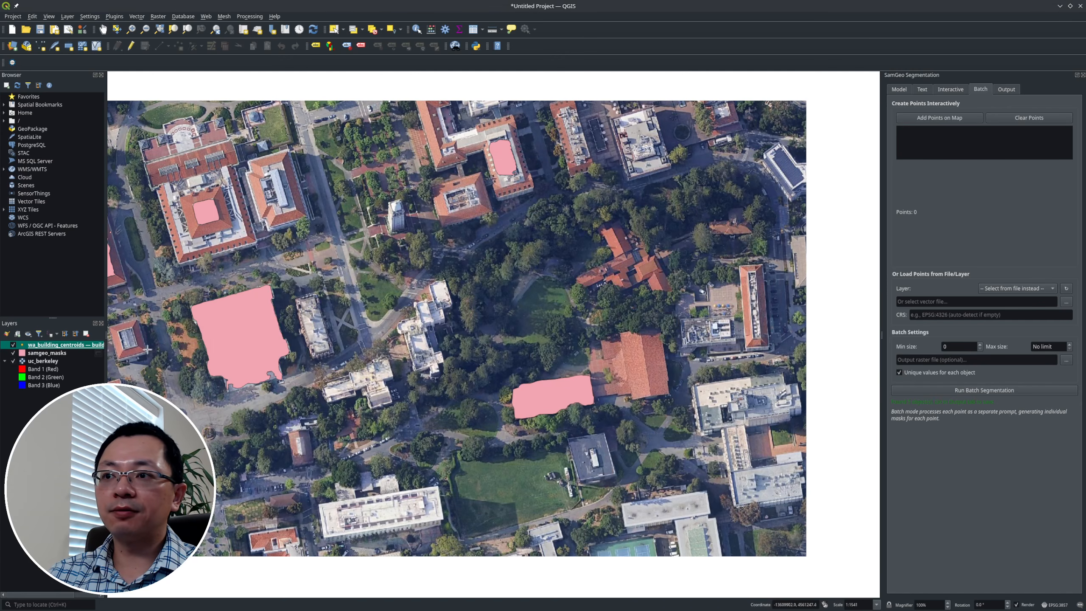
Hide the samgeo_masks layer and zoom to the extent of the wa_building_centroids layer.
{"action": "left_click", "coordinate": [14, 353]}
{"action": "scroll", "coordinate": [564, 383], "scroll_direction": "down", "scroll_amount": 3}
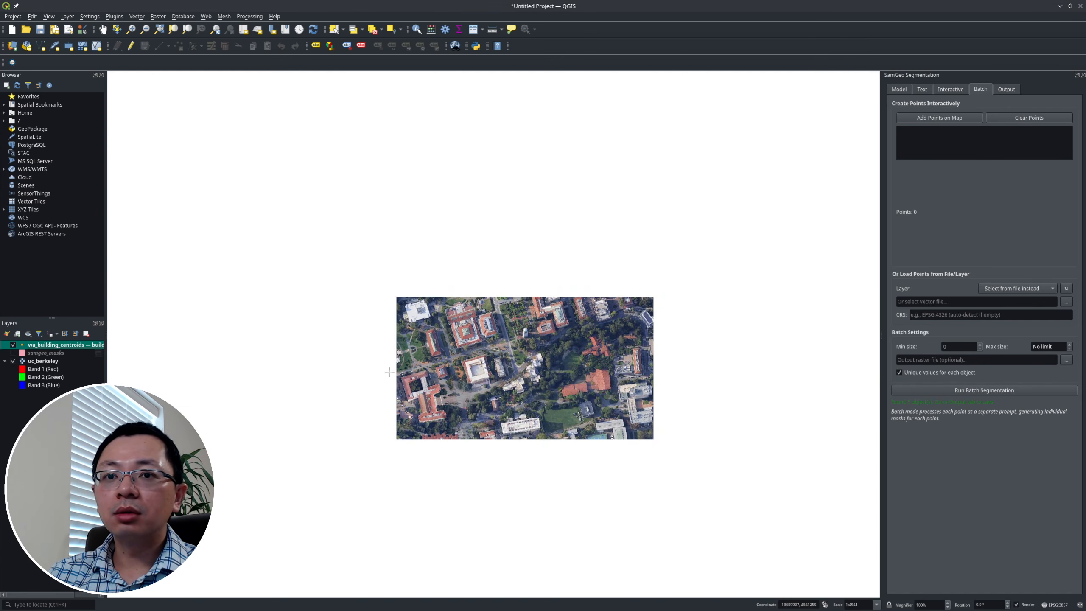
{"action": "right_click", "coordinate": [66, 347]}
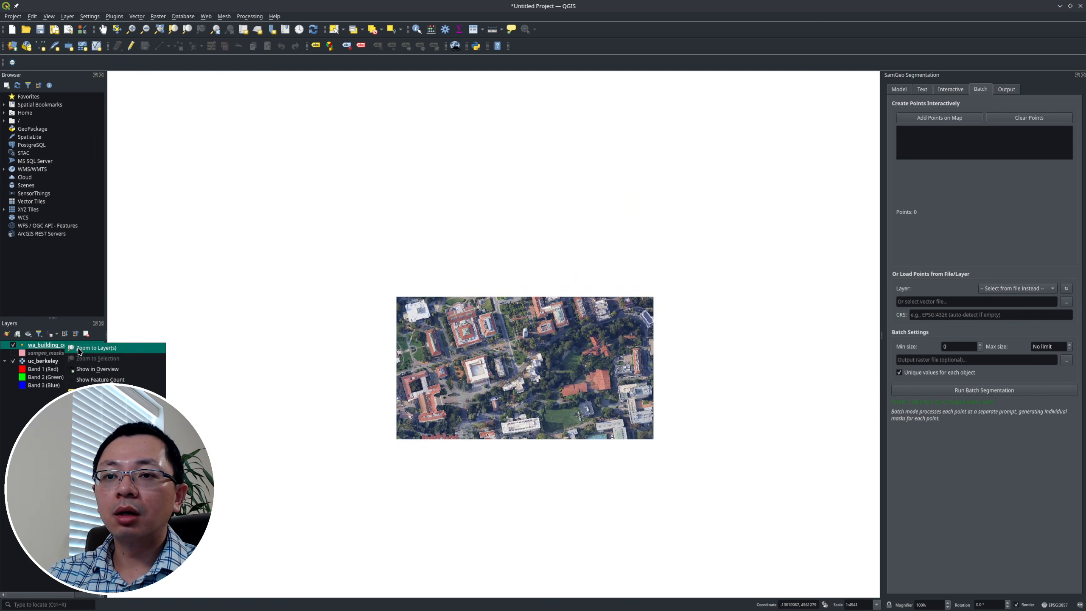
{"action": "left_click", "coordinate": [79, 351]}
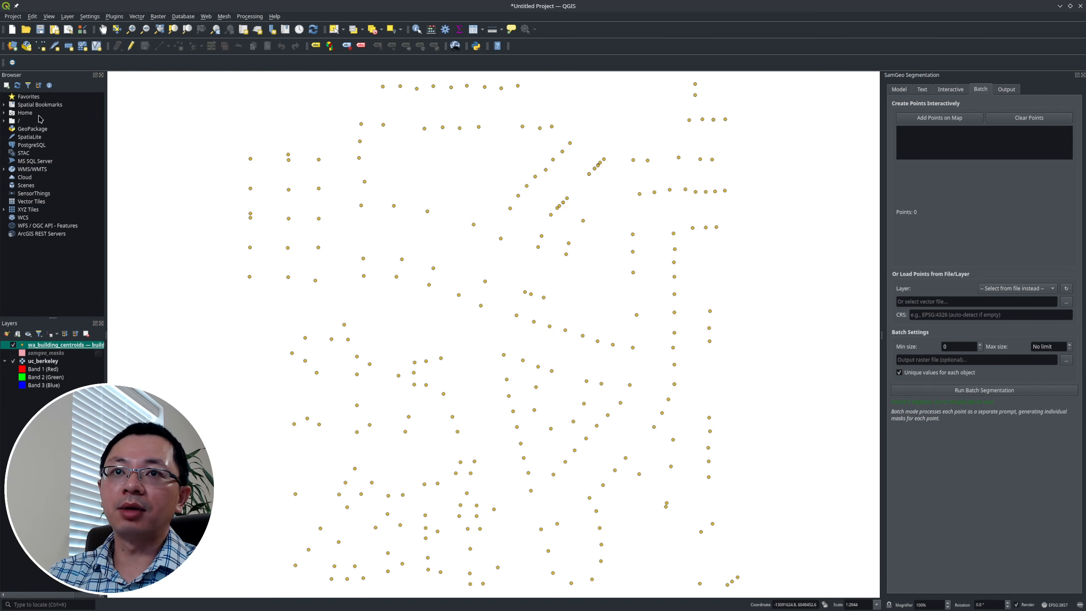
Start a new empty project, discarding the unsaved changes and the temporary layers.
{"action": "left_click", "coordinate": [12, 30]}
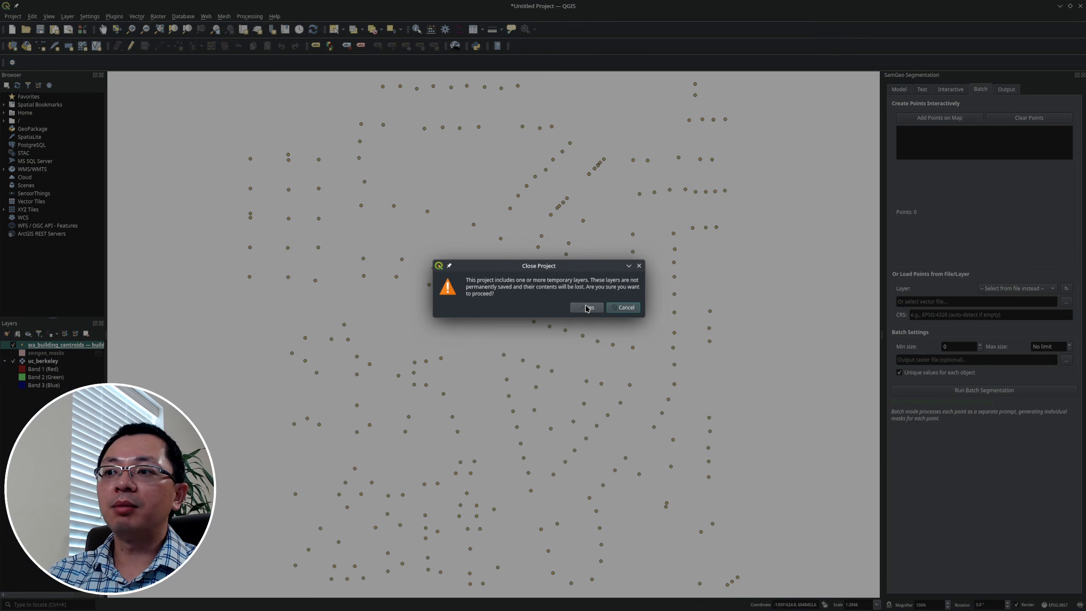
{"action": "left_click", "coordinate": [587, 307]}
{"action": "left_click", "coordinate": [551, 306]}
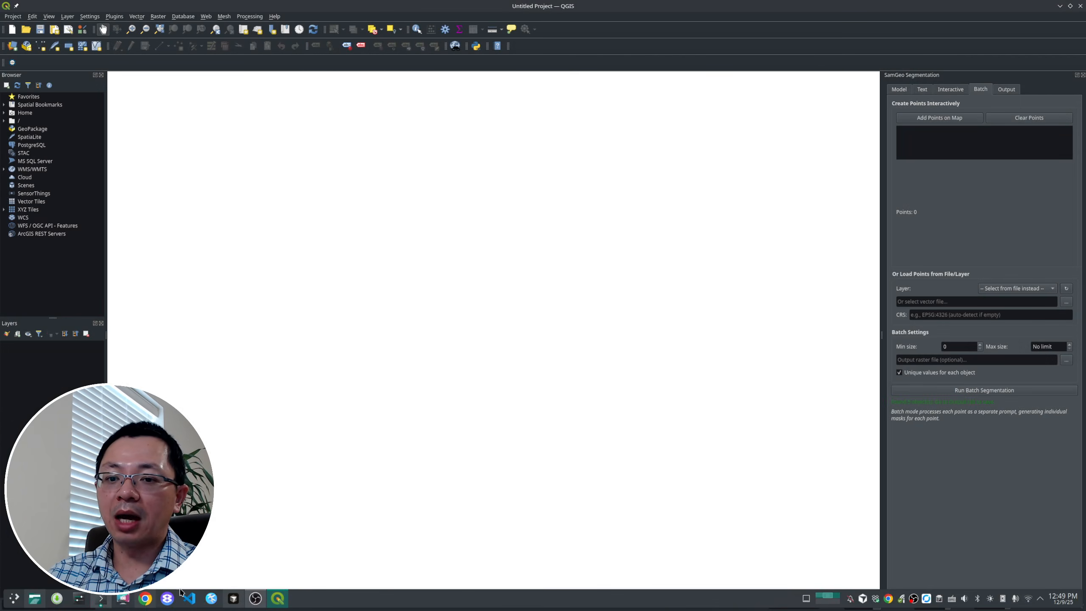
Switch to Chrome and download wa_building_image.tif from the places release to the Downloads folder.
{"action": "left_click", "coordinate": [146, 599]}
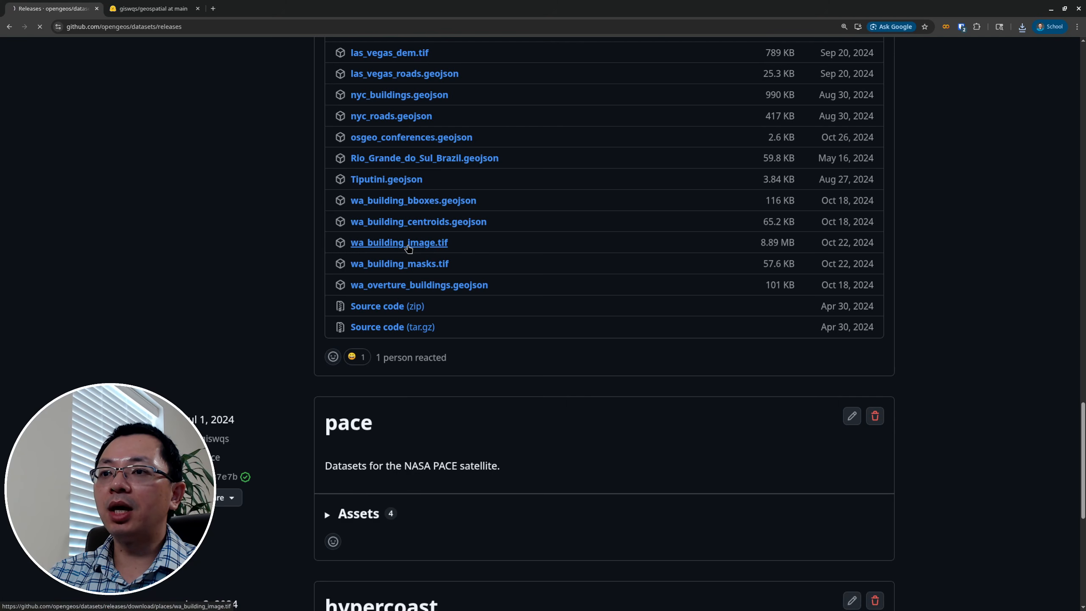
{"action": "left_click", "coordinate": [408, 246]}
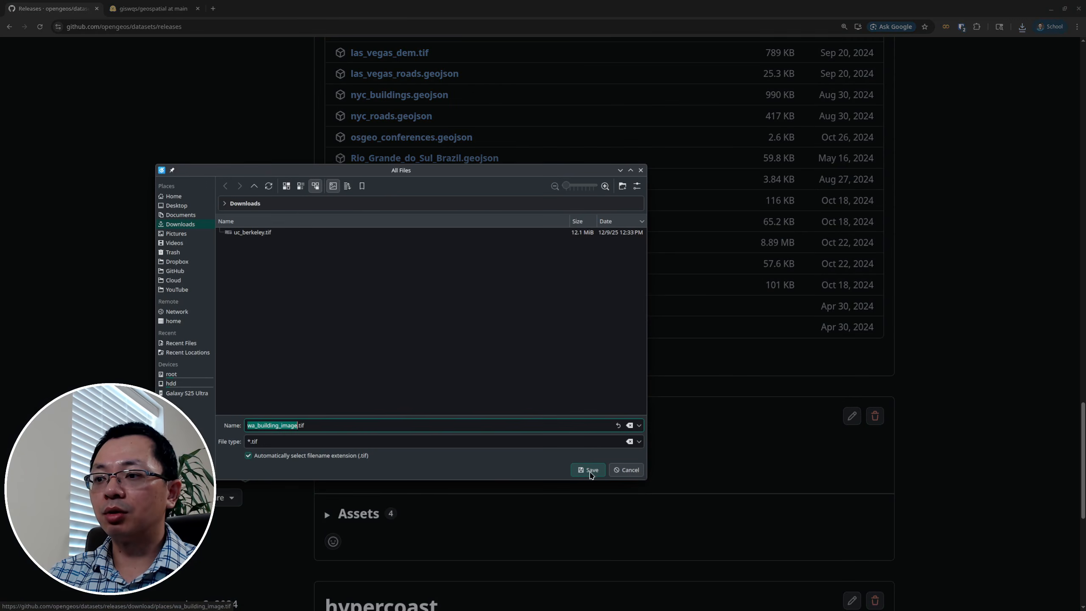
{"action": "left_click", "coordinate": [588, 469]}
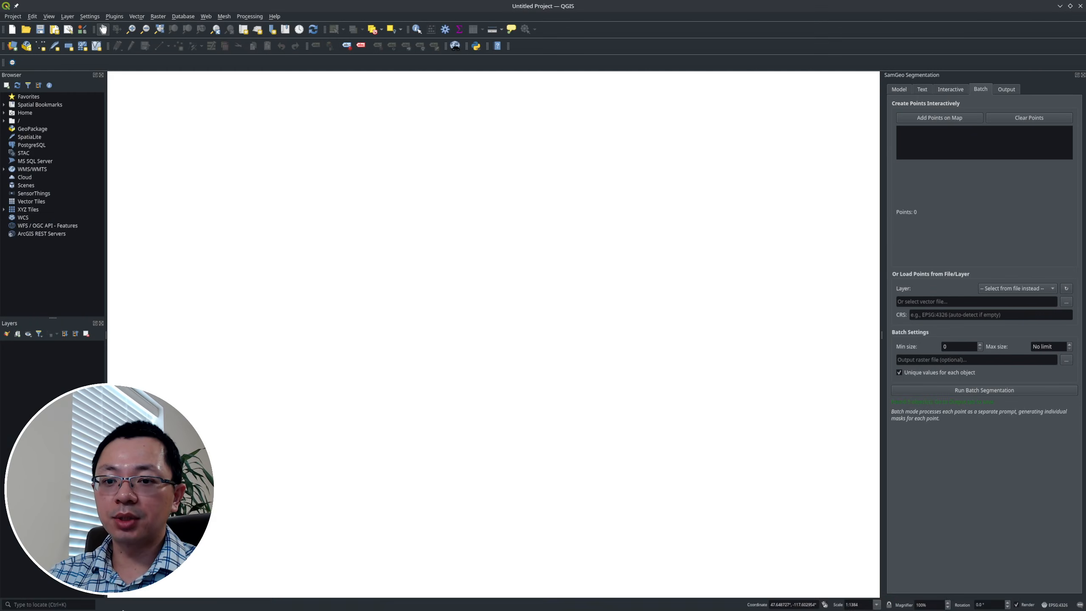
Switch to QGIS and add wa_building_image.tif and wa_building_centroids.geojson from the Downloads folder to the new project.
{"action": "left_click", "coordinate": [34, 600]}
{"action": "left_click_drag", "start_coordinate": [392, 229], "coordinate": [164, 316]}
{"action": "left_click_drag", "start_coordinate": [414, 269], "coordinate": [126, 359]}
{"action": "left_click", "coordinate": [126, 359]}
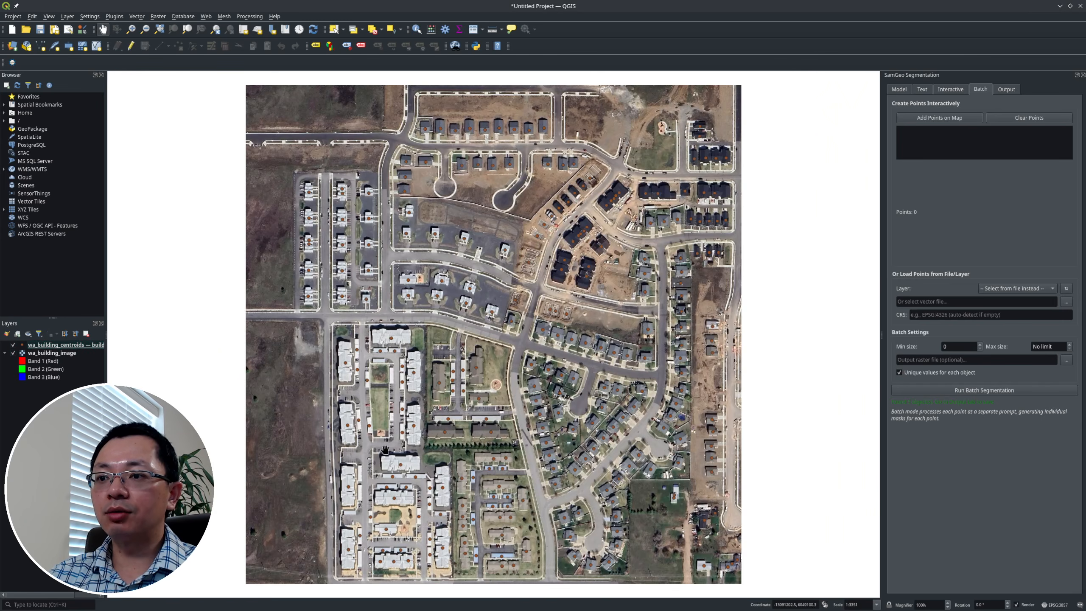
Examine how the building centroids line up with the buildings across the wa_building_image layer.
{"action": "scroll", "coordinate": [384, 452], "scroll_direction": "up", "scroll_amount": 2}
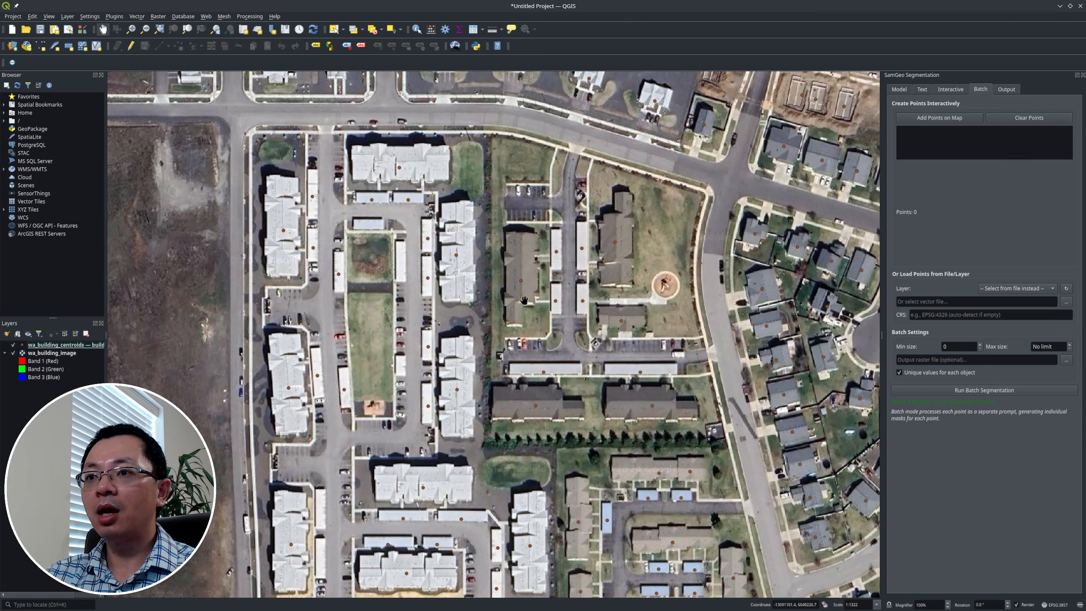
{"action": "left_click_drag", "start_coordinate": [504, 301], "coordinate": [423, 307]}
{"action": "scroll", "coordinate": [438, 304], "scroll_direction": "down", "scroll_amount": 2}
{"action": "left_click_drag", "start_coordinate": [488, 224], "coordinate": [457, 289]}
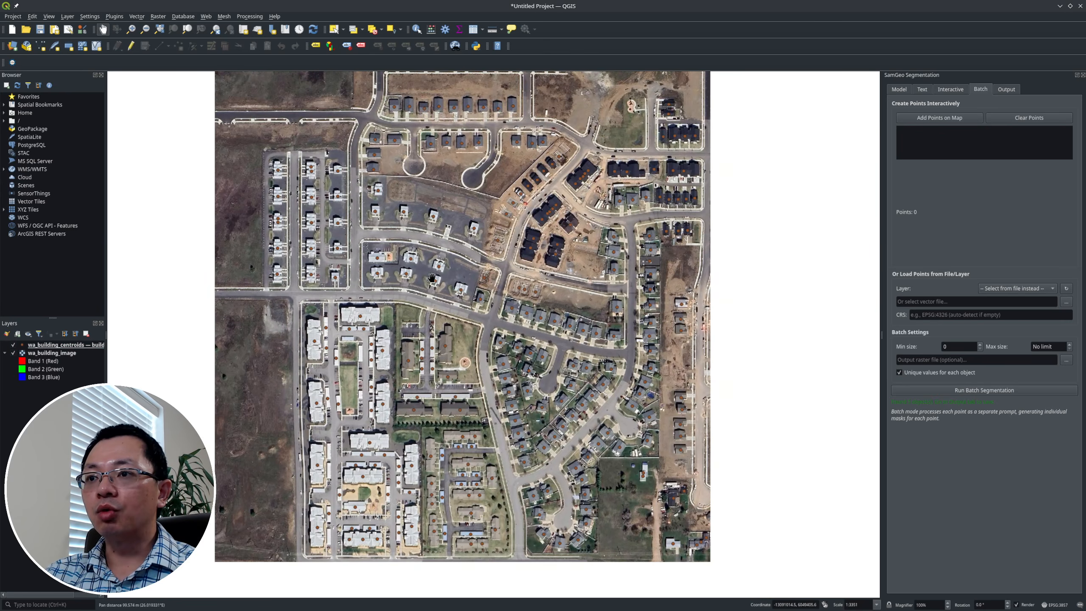
{"action": "scroll", "coordinate": [456, 289], "scroll_direction": "up", "scroll_amount": 4}
{"action": "scroll", "coordinate": [415, 289], "scroll_direction": "down", "scroll_amount": 4}
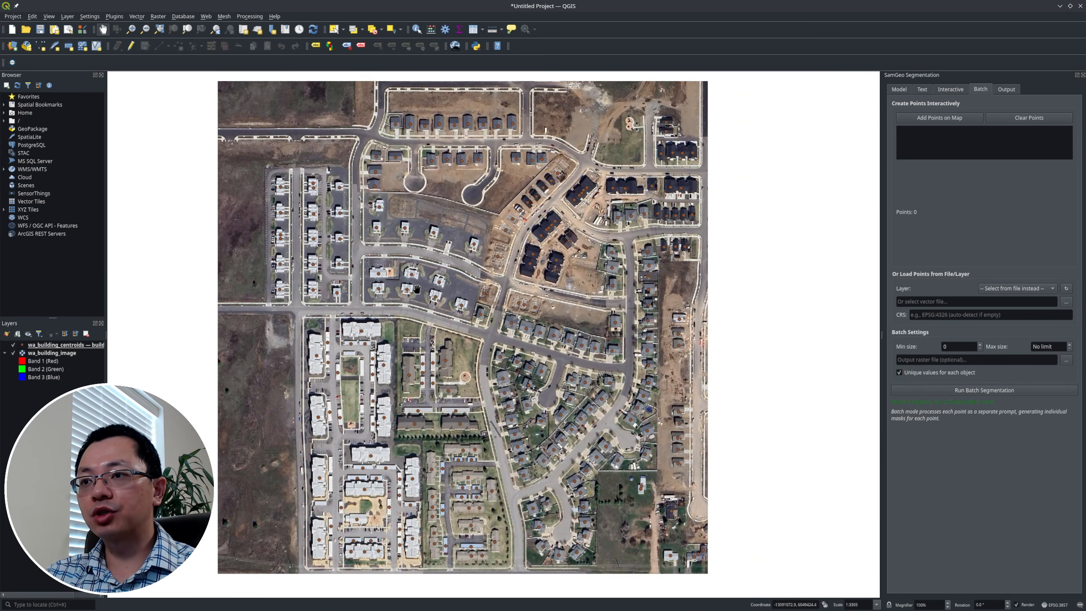
{"action": "scroll", "coordinate": [532, 256], "scroll_direction": "up", "scroll_amount": 4}
{"action": "scroll", "coordinate": [532, 256], "scroll_direction": "down", "scroll_amount": 4}
{"action": "left_click_drag", "start_coordinate": [493, 353], "coordinate": [486, 320]}
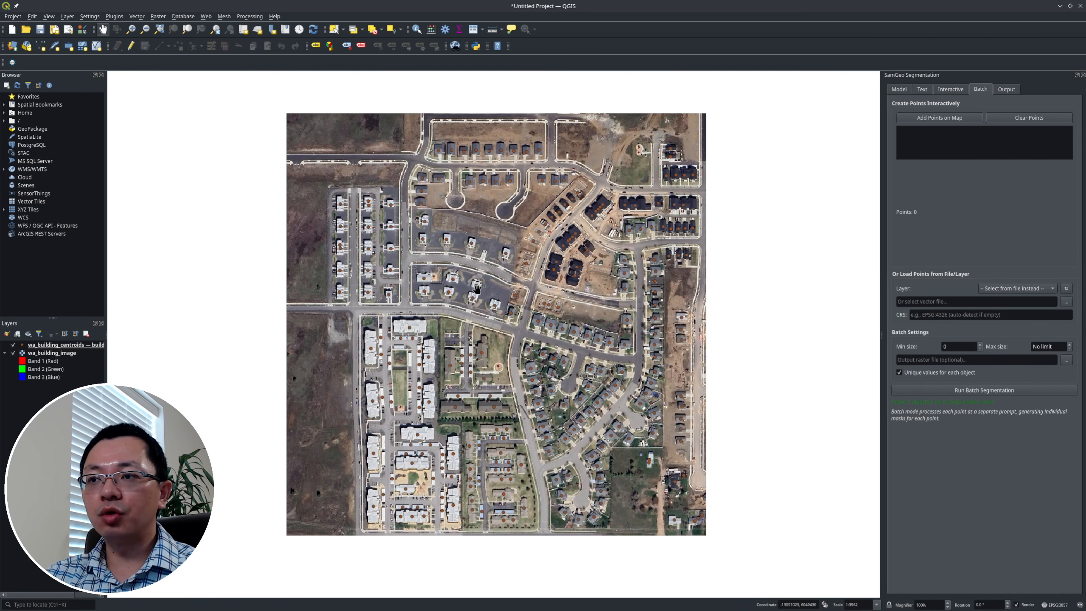
Refresh the SamGeo input layers and set the segmentation image from the wa_building_image layer.
{"action": "left_click", "coordinate": [898, 90]}
{"action": "left_click", "coordinate": [982, 91]}
{"action": "left_click", "coordinate": [899, 91]}
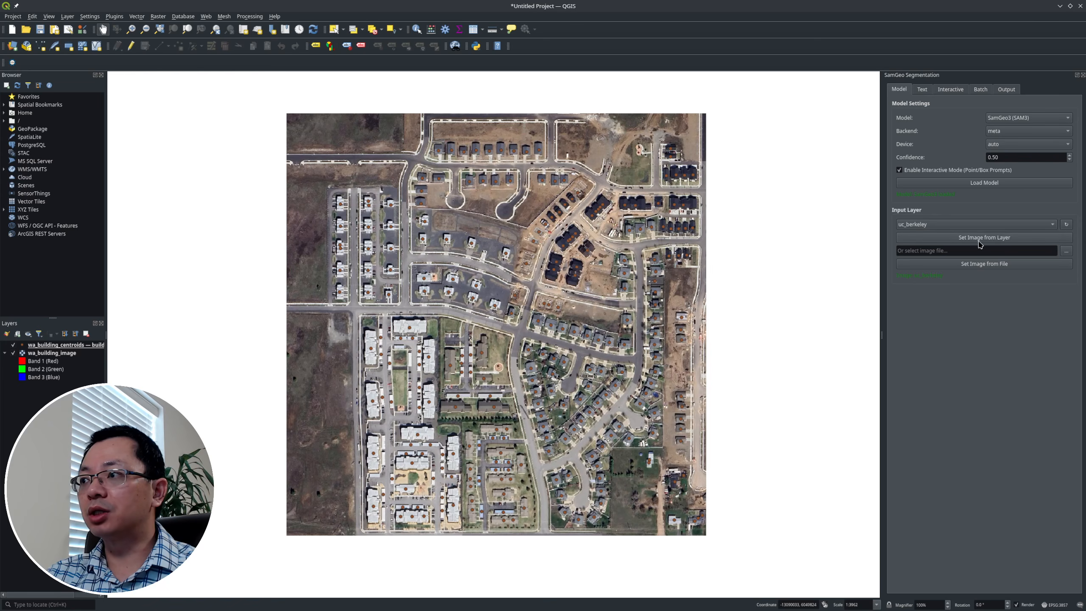
{"action": "left_click", "coordinate": [1064, 226]}
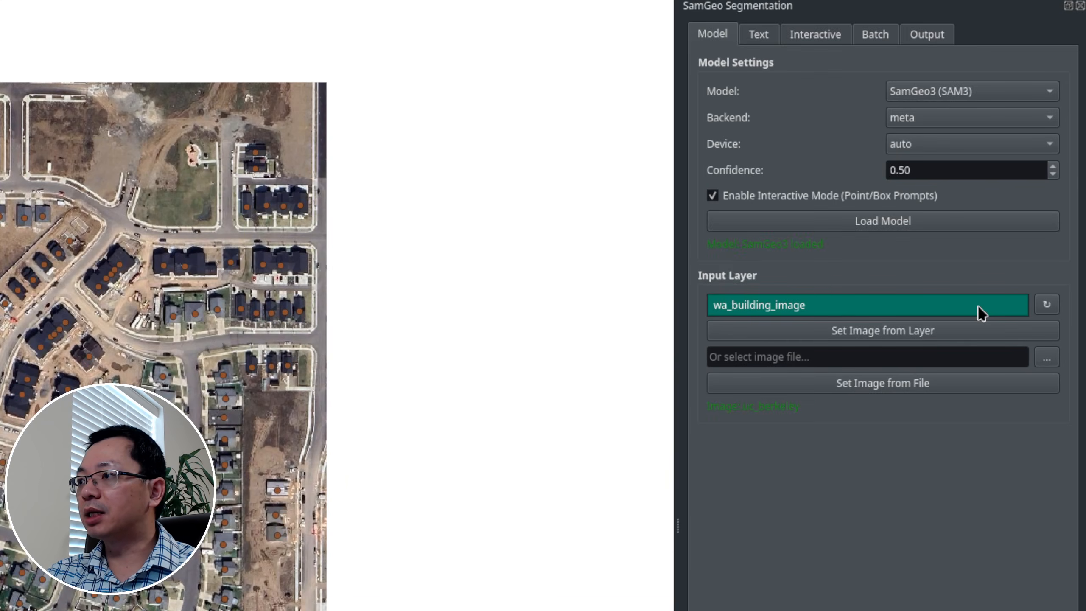
{"action": "left_click", "coordinate": [981, 313]}
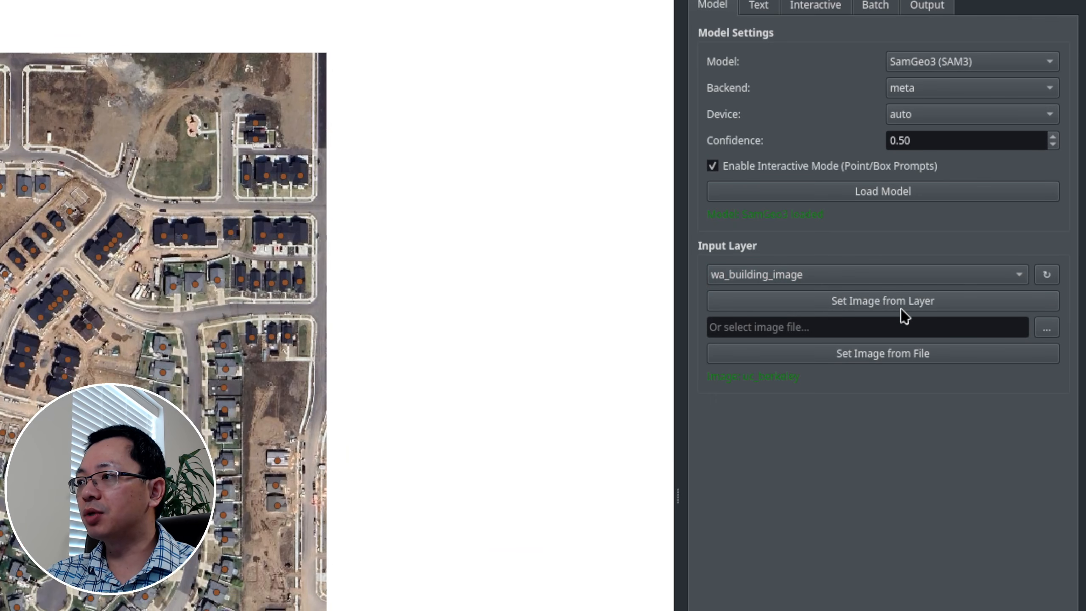
{"action": "left_click", "coordinate": [906, 306]}
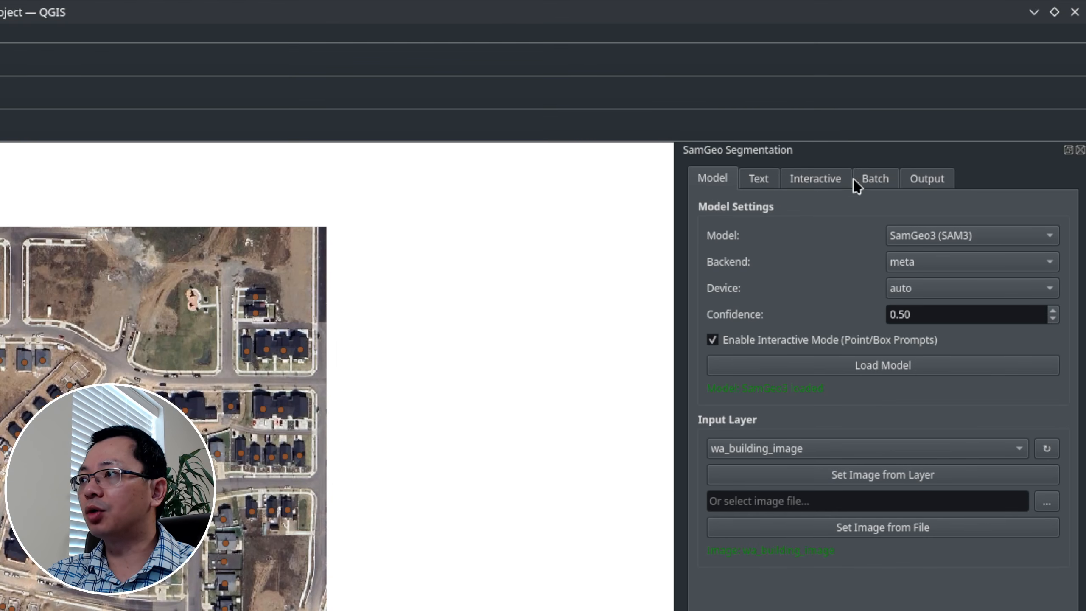
Load the batch prompt points from the wa_building_centroids layer and run batch segmentation.
{"action": "left_click", "coordinate": [868, 7]}
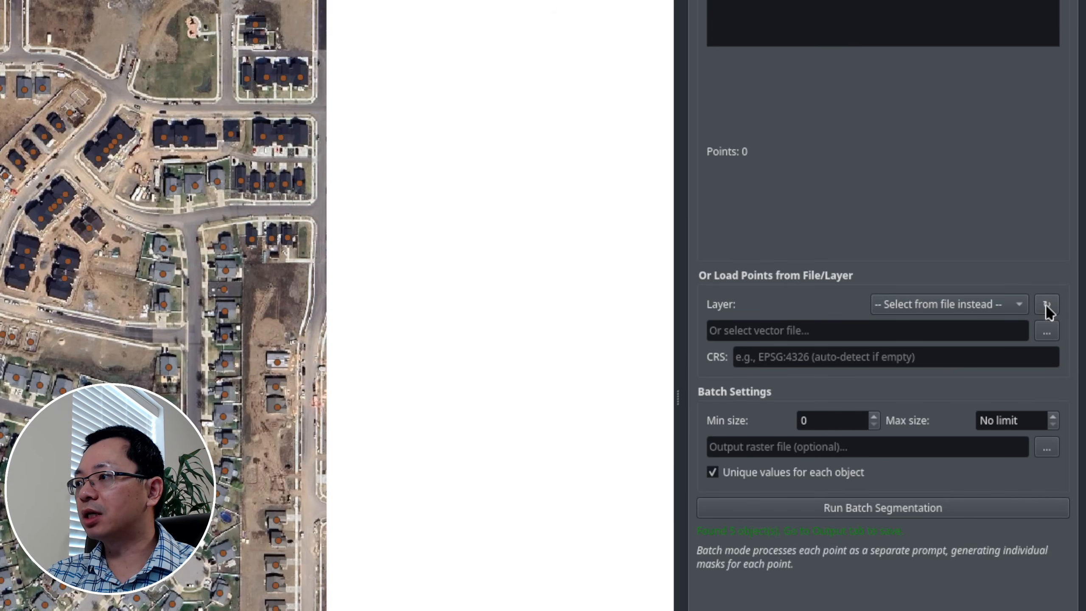
{"action": "left_click", "coordinate": [1004, 305]}
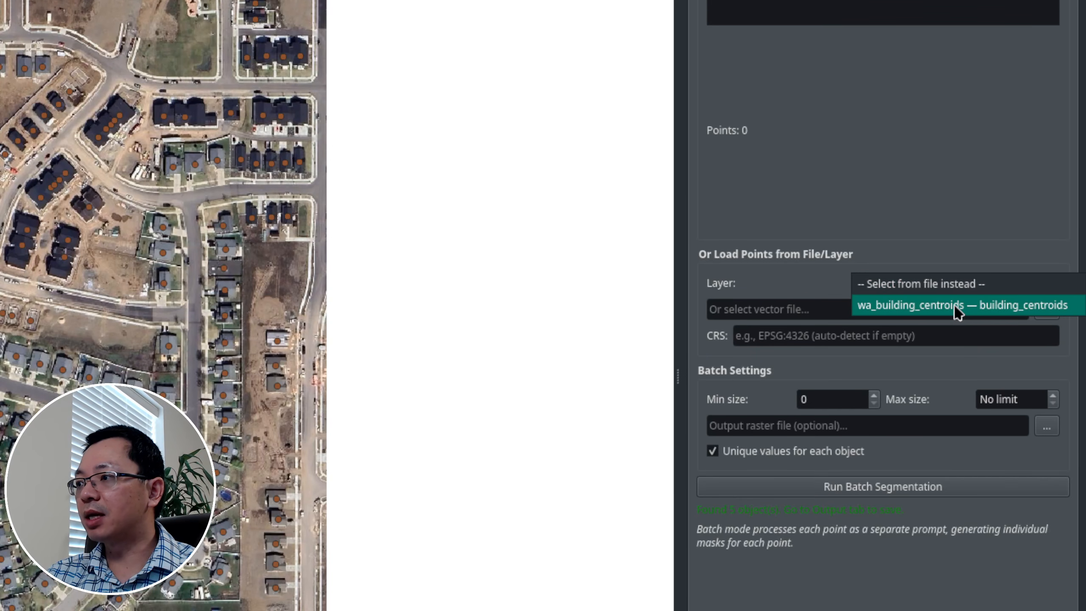
{"action": "left_click", "coordinate": [958, 306]}
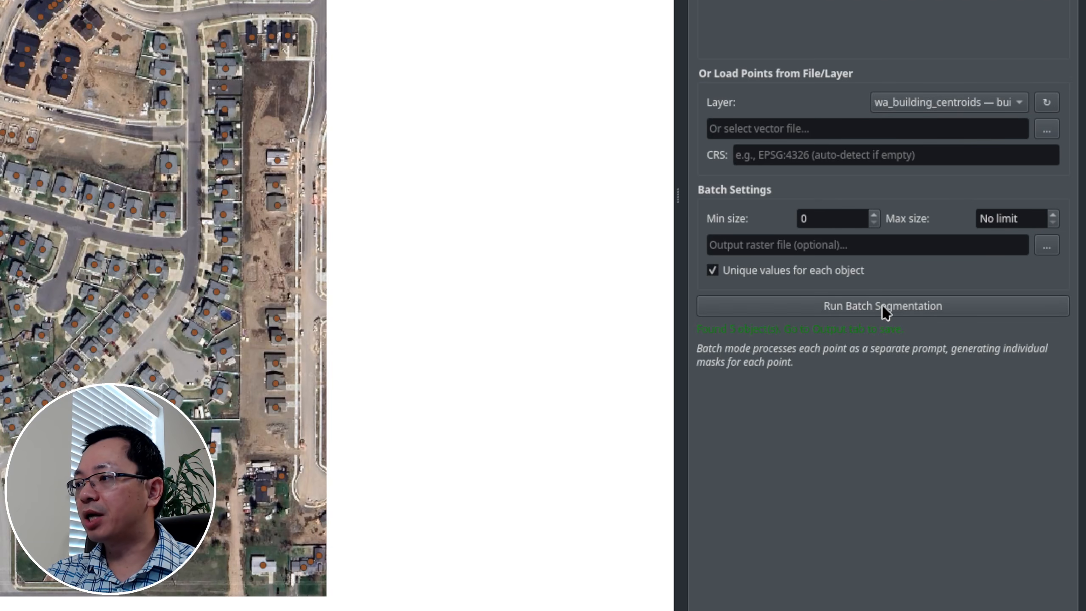
{"action": "left_click", "coordinate": [884, 308]}
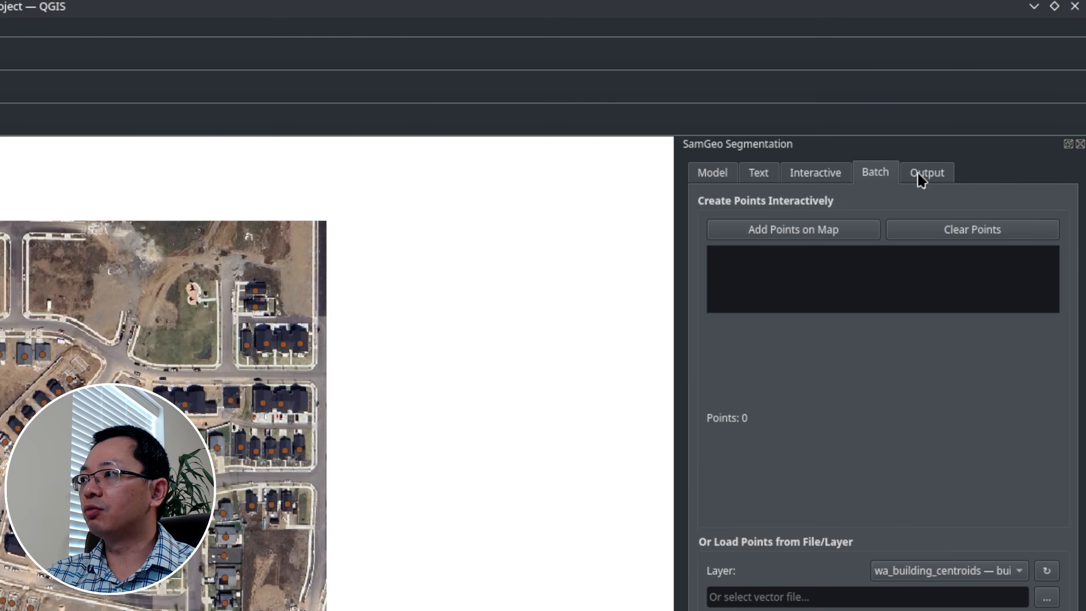
Try to save the batch segmentation masks as a GeoPackage vector with unique values for each object.
{"action": "left_click", "coordinate": [920, 179]}
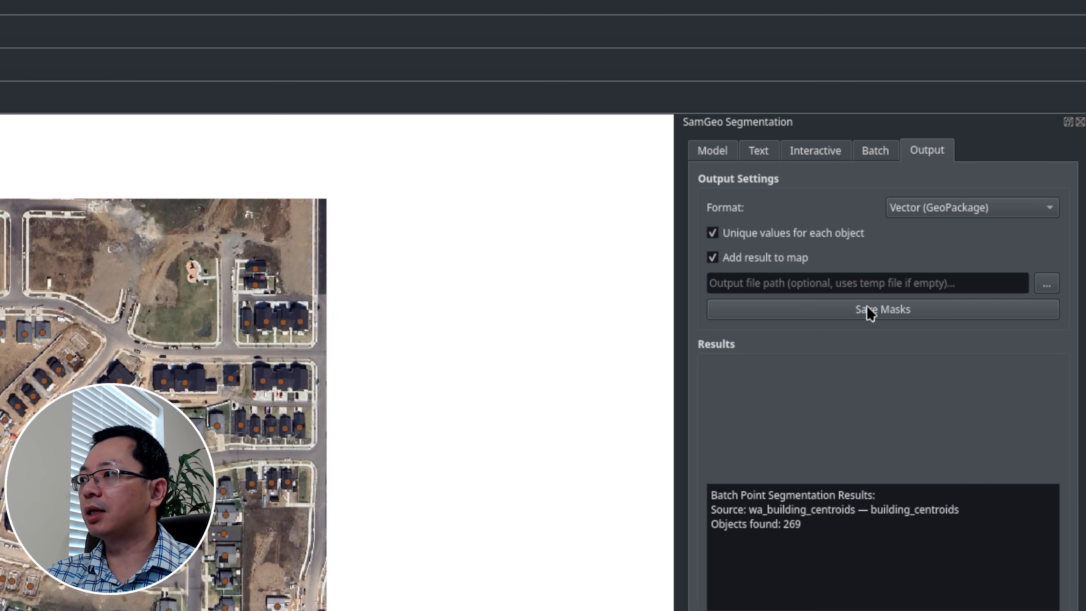
{"action": "left_click", "coordinate": [868, 311]}
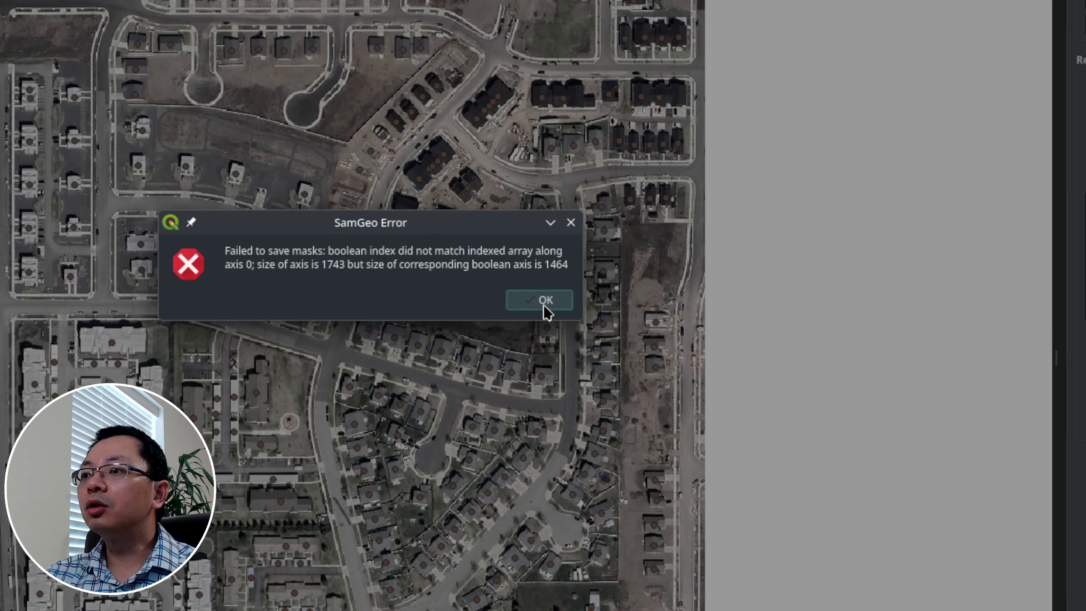
{"action": "left_click", "coordinate": [547, 301]}
Set the mask output format to Raster (GeoTIFF) and try saving the batch masks again.
{"action": "left_click", "coordinate": [954, 235]}
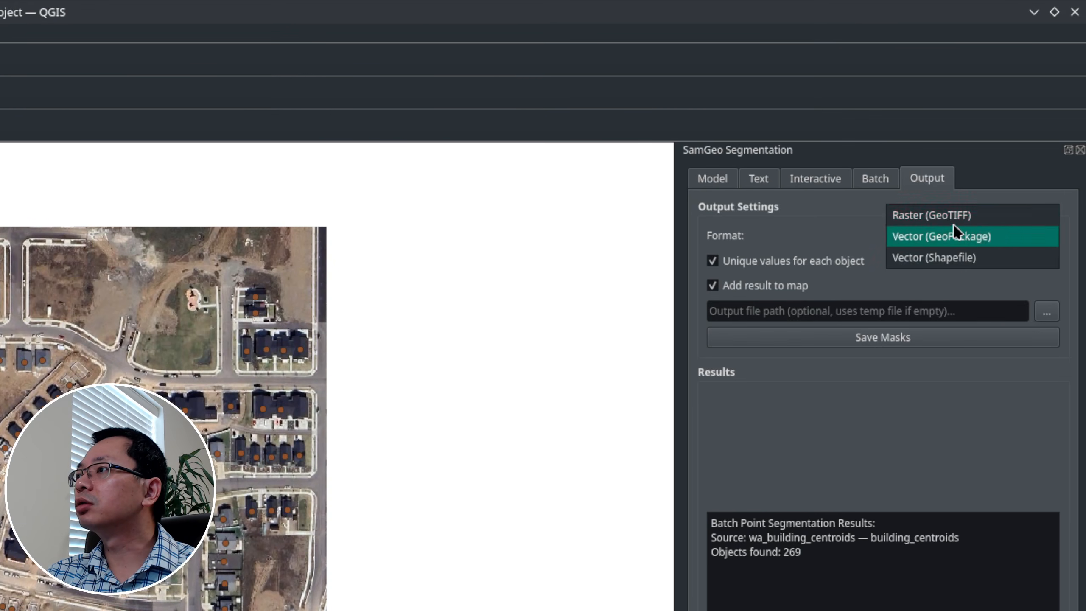
{"action": "left_click", "coordinate": [949, 217]}
{"action": "left_click", "coordinate": [884, 342]}
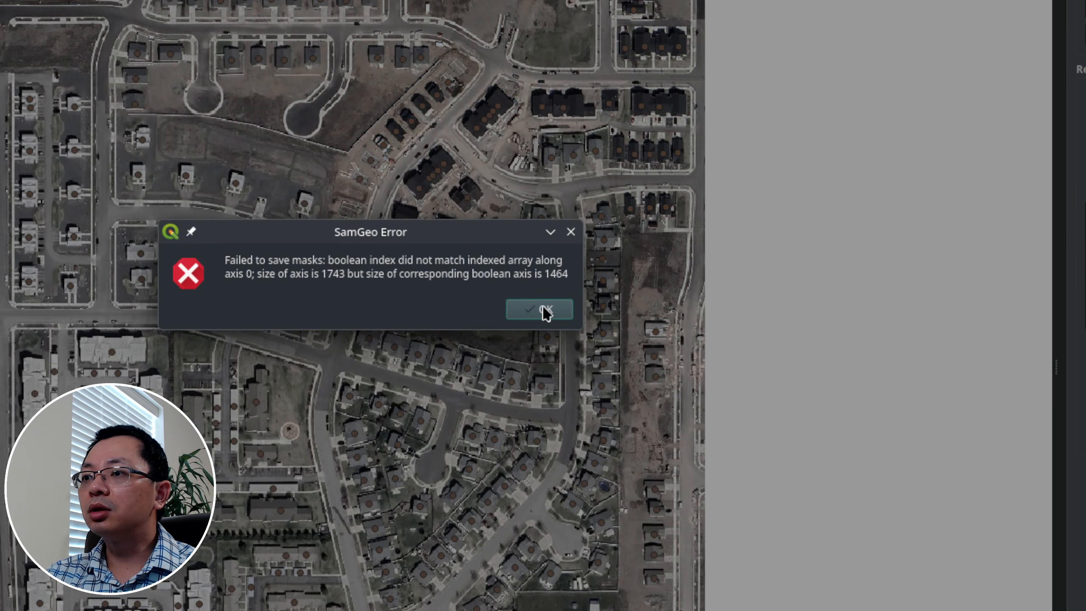
{"action": "left_click", "coordinate": [546, 310]}
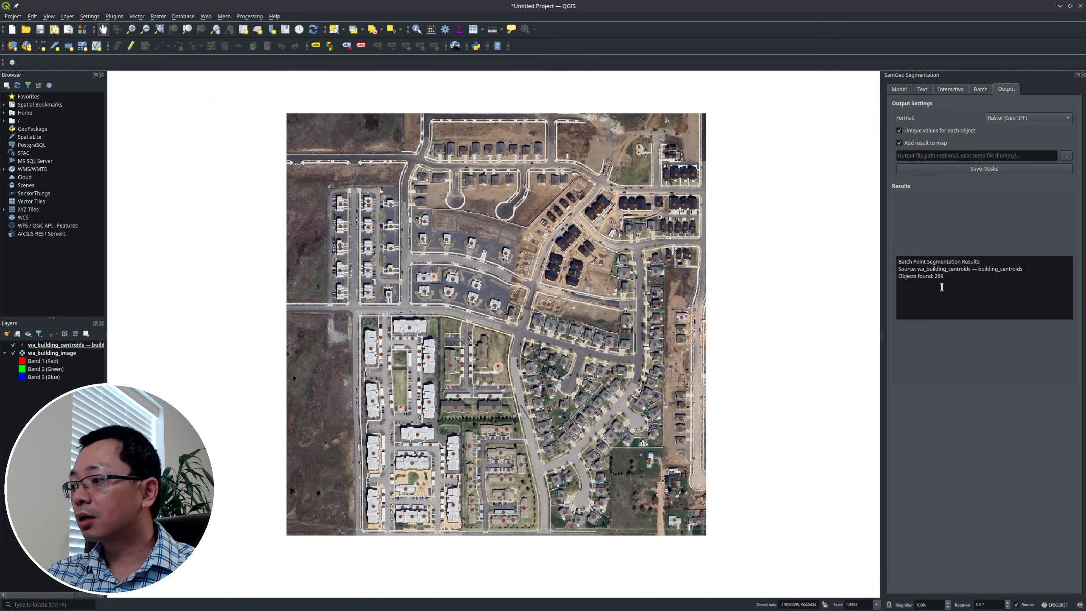
{"action": "left_click", "coordinate": [981, 169]}
{"action": "left_click", "coordinate": [627, 305]}
Reload the SamGeo3 (SAM3) model and try to rerun batch segmentation on the wa_building_centroids points.
{"action": "left_click", "coordinate": [922, 91]}
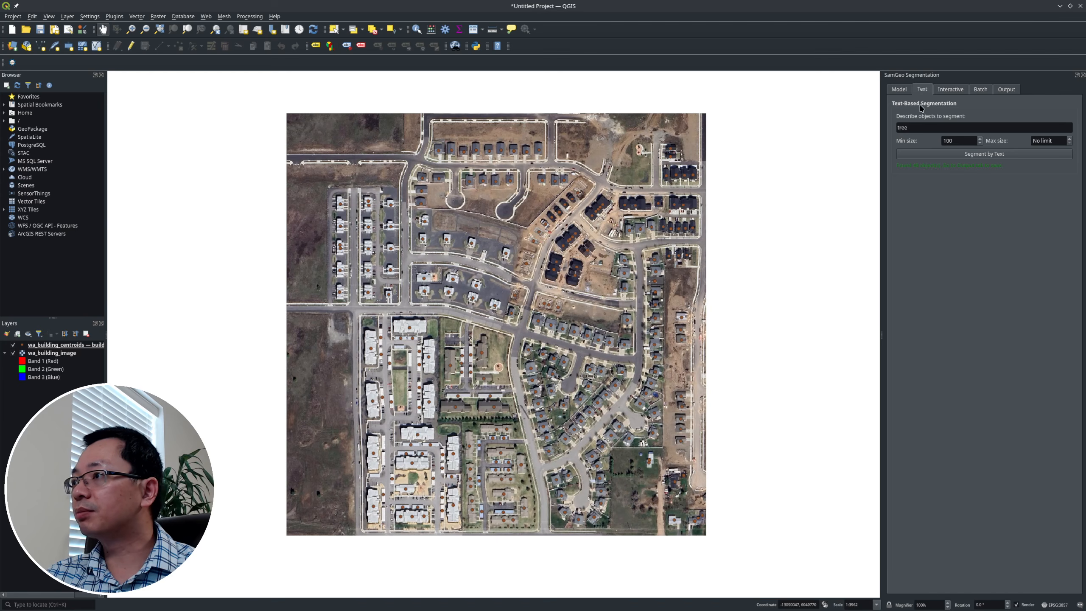
{"action": "left_click", "coordinate": [900, 90]}
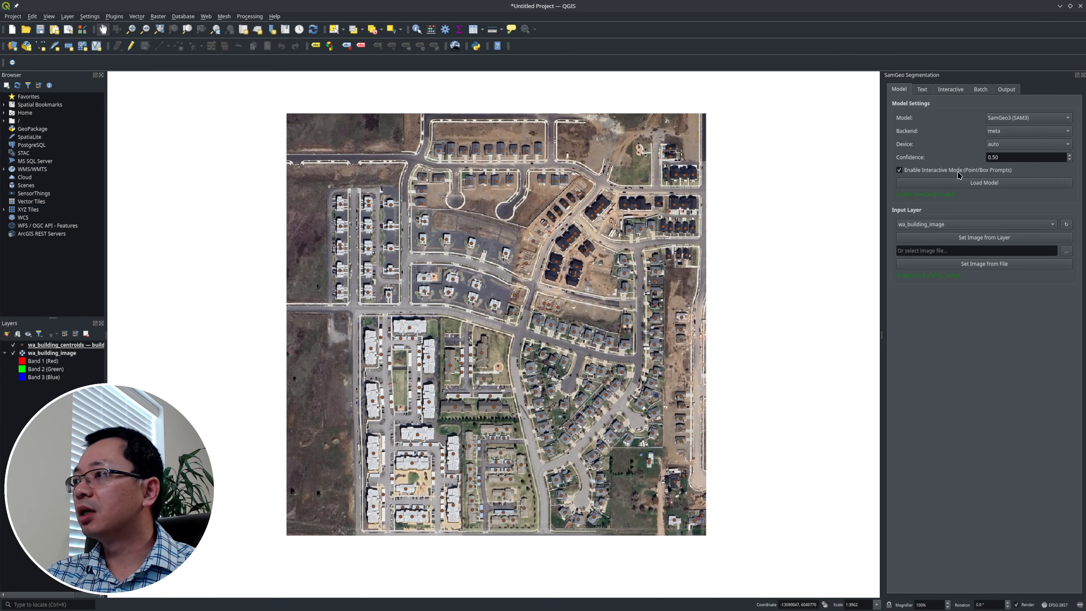
{"action": "left_click", "coordinate": [989, 186]}
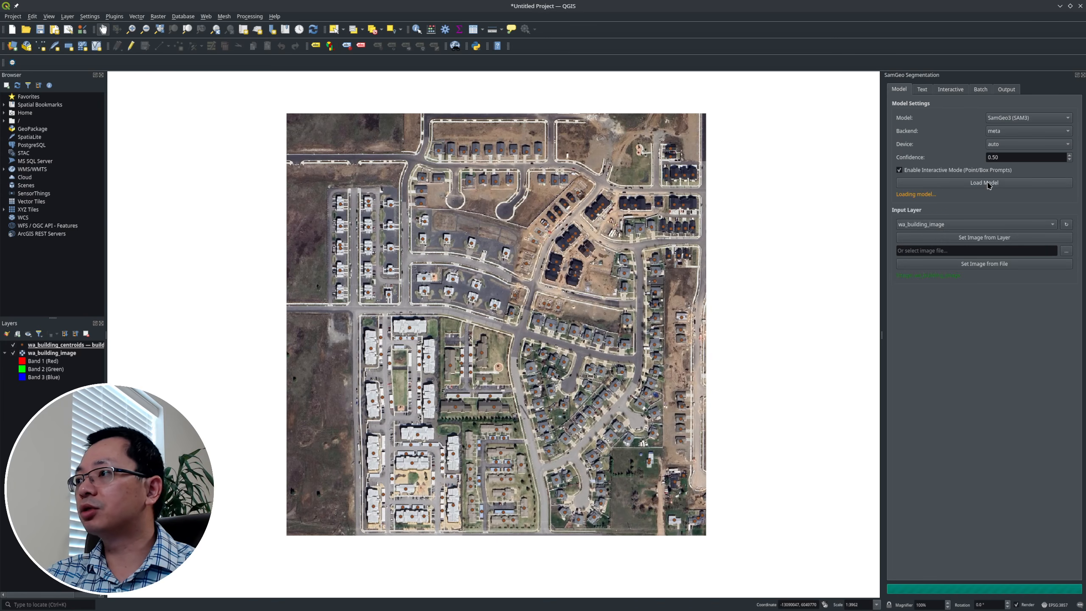
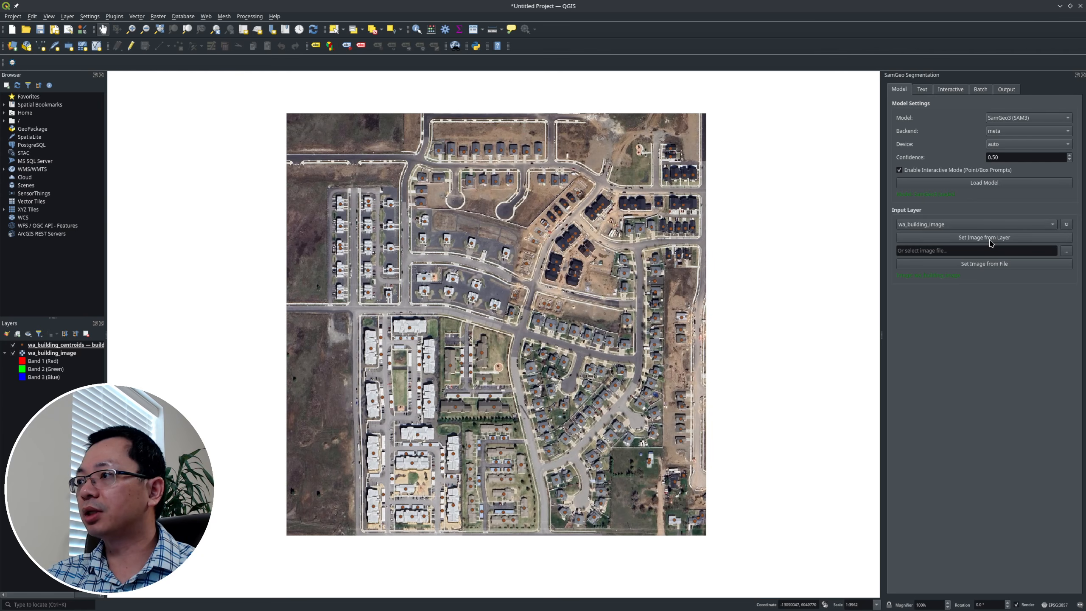
{"action": "left_click", "coordinate": [981, 91]}
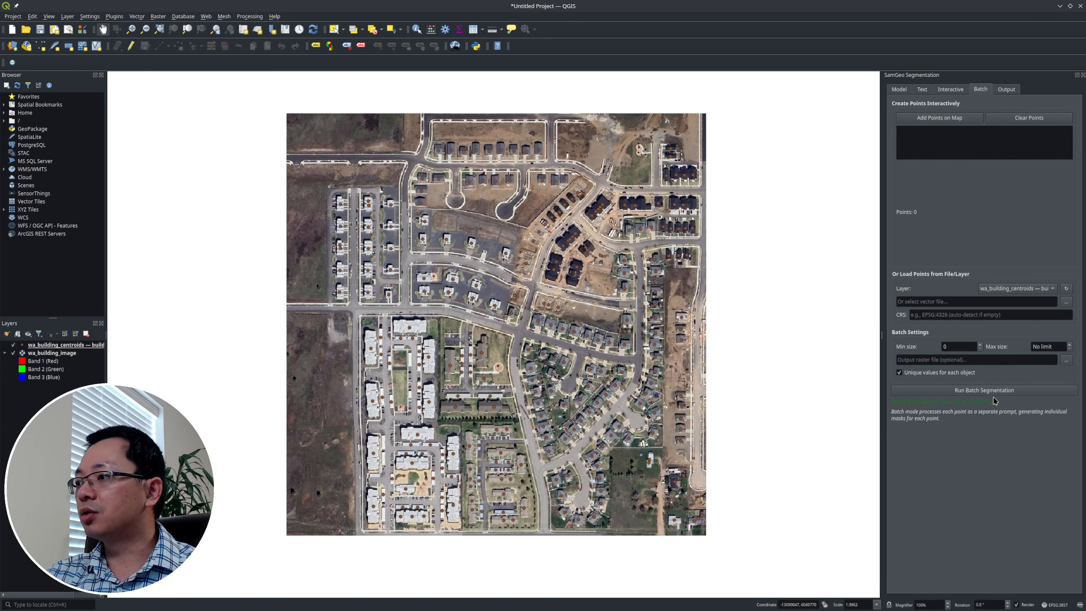
{"action": "left_click", "coordinate": [996, 391]}
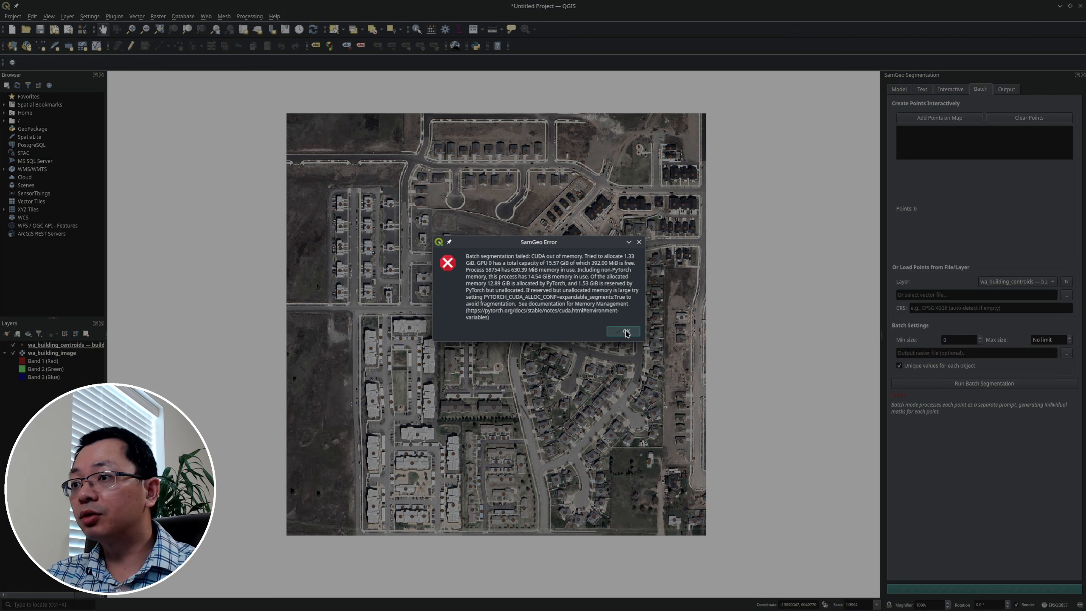
{"action": "left_click", "coordinate": [625, 332]}
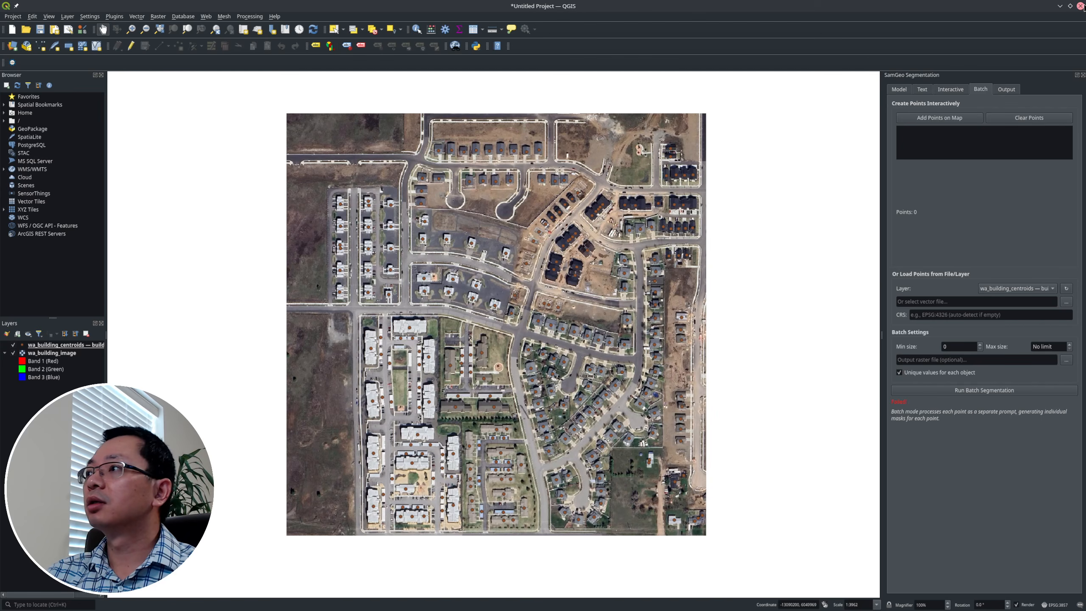
Restart QGIS from the Konsole terminal and start a new empty project.
{"action": "left_click", "coordinate": [1080, 6]}
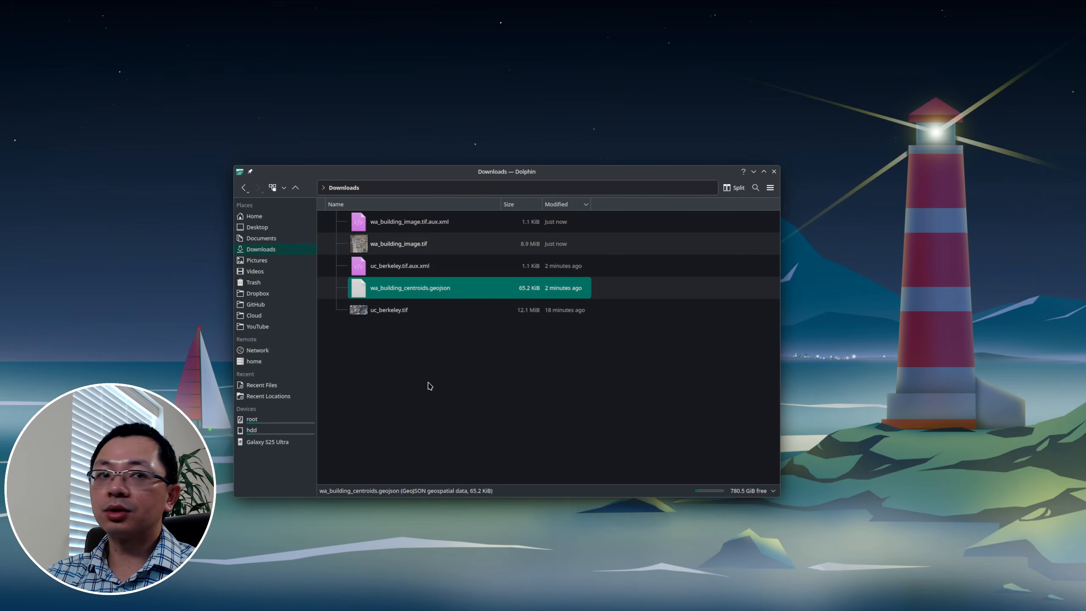
{"action": "mouse_move", "coordinate": [166, 598]}
{"action": "left_click", "coordinate": [106, 601]}
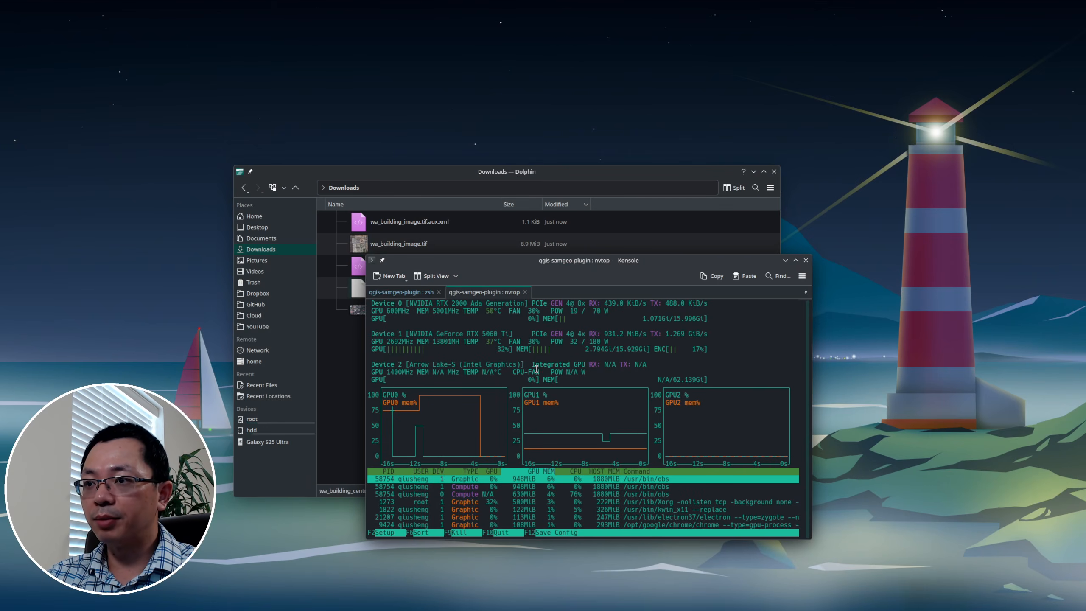
{"action": "left_click", "coordinate": [415, 294]}
{"action": "key", "text": "Up"}
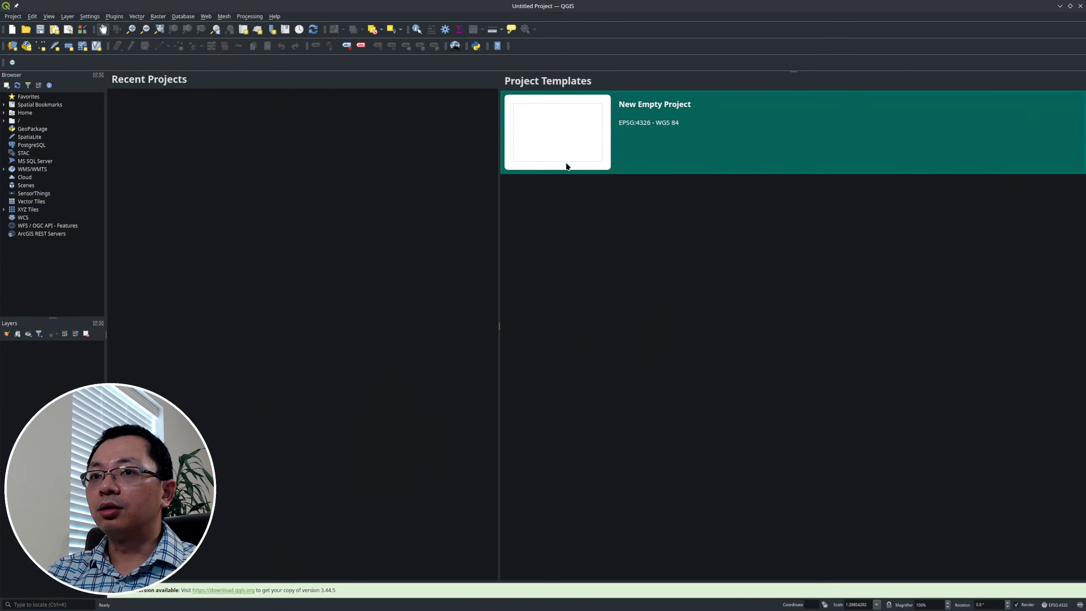
{"action": "left_click", "coordinate": [564, 166]}
Add wa_building_image.tif and wa_building_centroids.geojson from the Downloads folder to the project.
{"action": "left_click", "coordinate": [35, 598]}
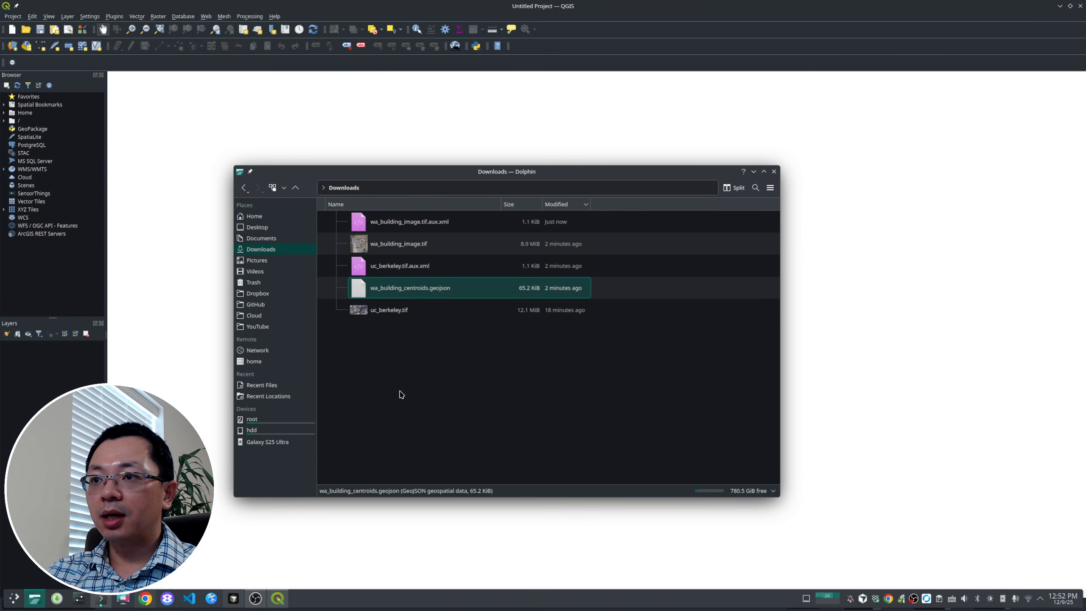
{"action": "left_click_drag", "start_coordinate": [396, 252], "coordinate": [844, 297]}
{"action": "left_click_drag", "start_coordinate": [413, 284], "coordinate": [851, 338]}
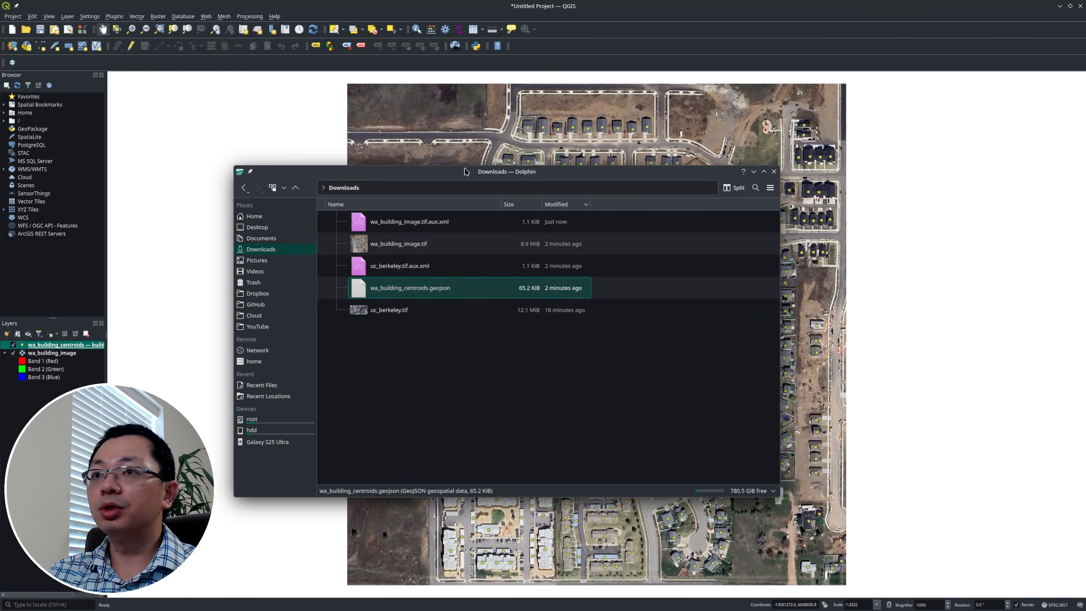
{"action": "left_click_drag", "start_coordinate": [751, 169], "coordinate": [749, 173]}
{"action": "left_click", "coordinate": [748, 175]}
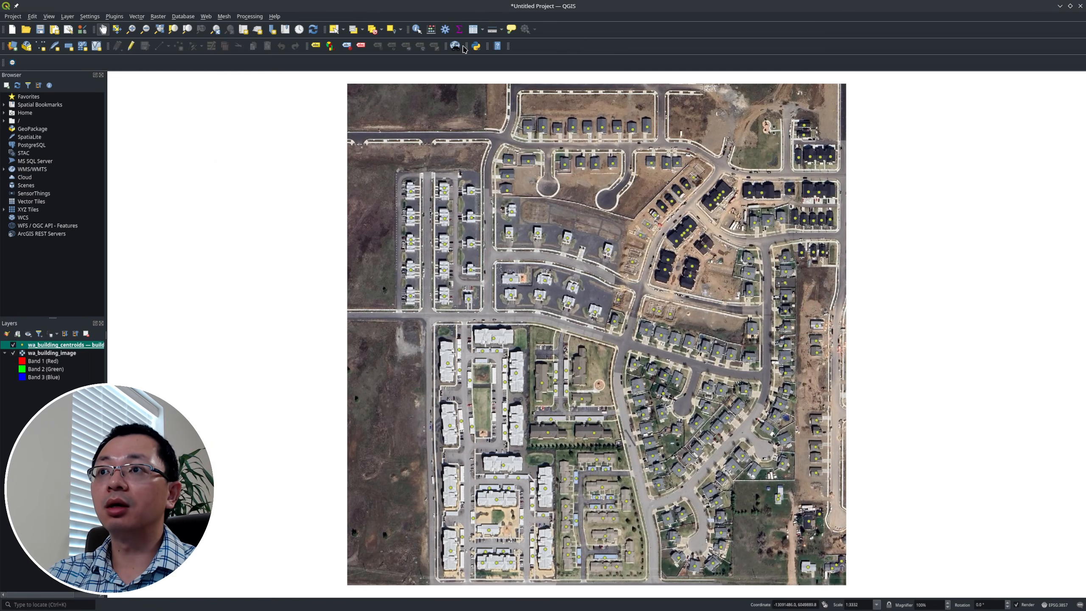
Load the SamGeo3 (SAM3) model in SamGeo and set the segmentation image from the wa_building_image layer.
{"action": "left_click", "coordinate": [12, 62]}
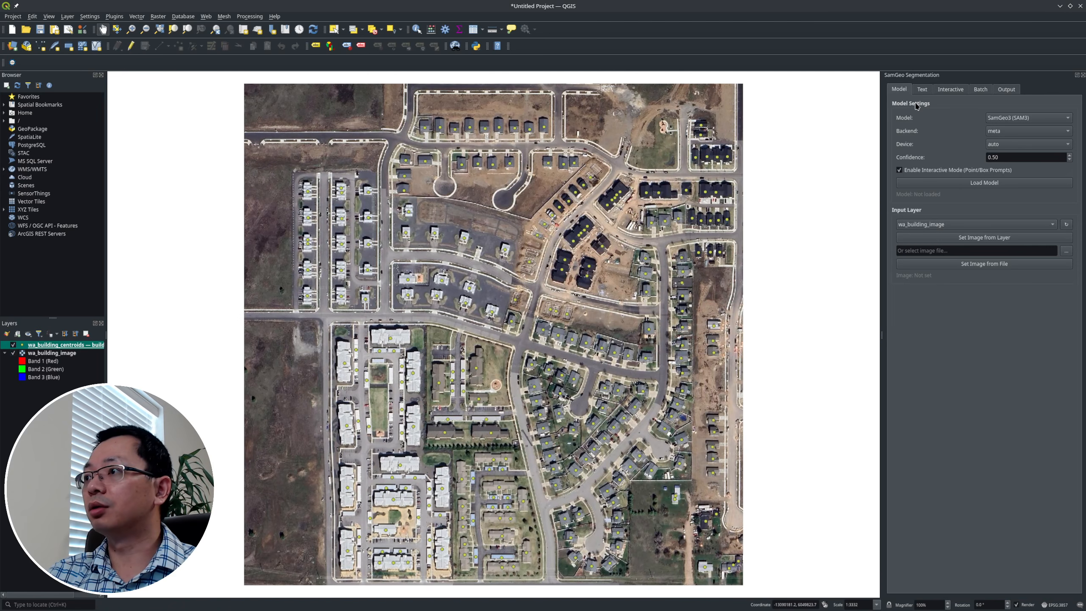
{"action": "left_click", "coordinate": [984, 183]}
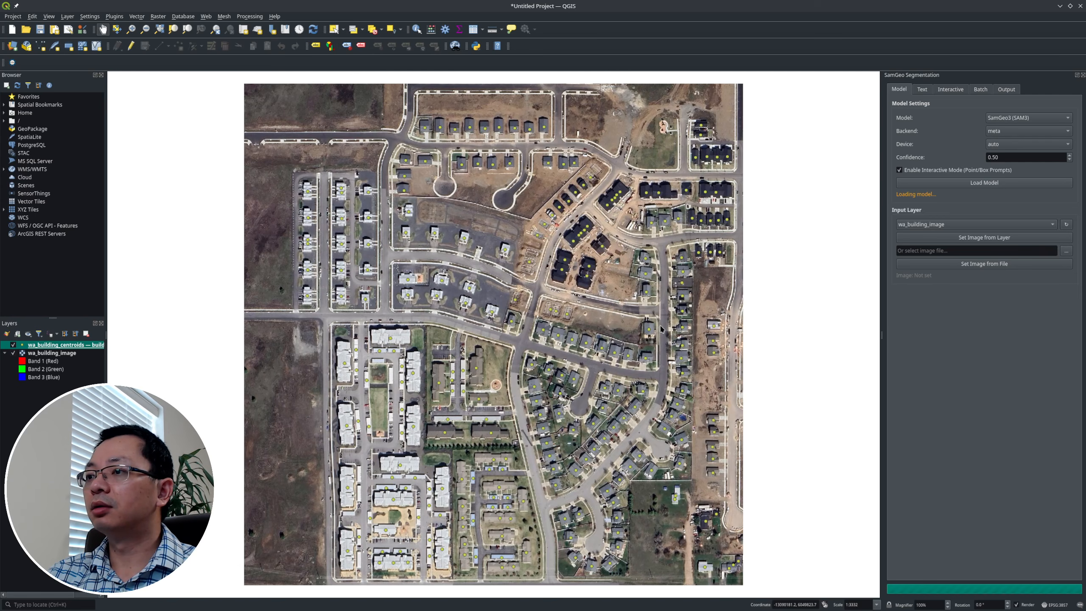
{"action": "scroll", "coordinate": [529, 355], "scroll_direction": "up", "scroll_amount": 4}
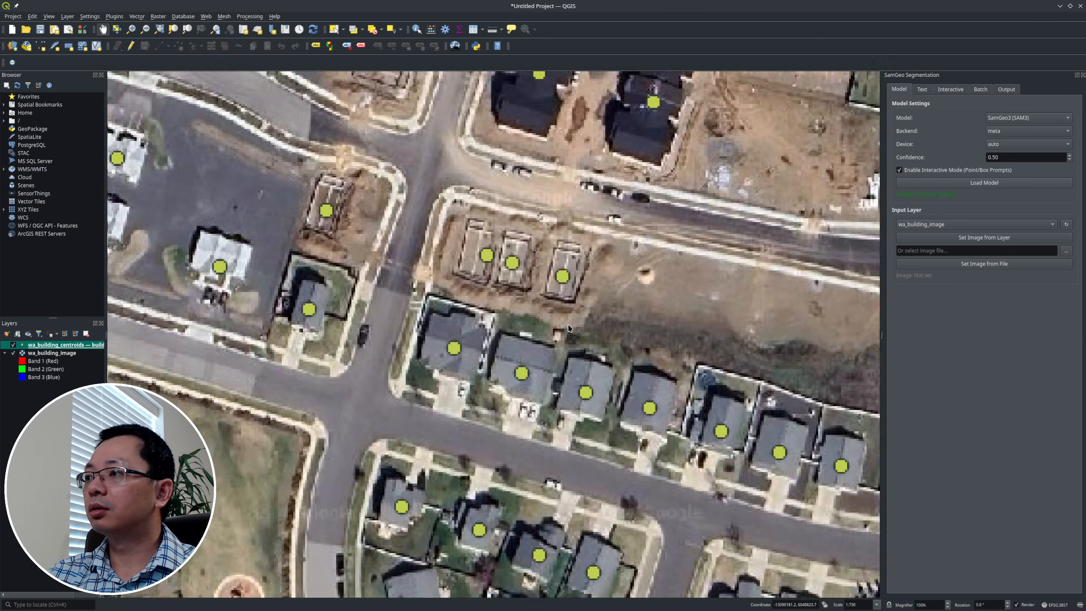
{"action": "scroll", "coordinate": [529, 355], "scroll_direction": "down", "scroll_amount": 2}
{"action": "left_click", "coordinate": [979, 242]}
Run batch segmentation using the wa_building_centroids layer as point prompts, with unique values for each object.
{"action": "left_click", "coordinate": [981, 90]}
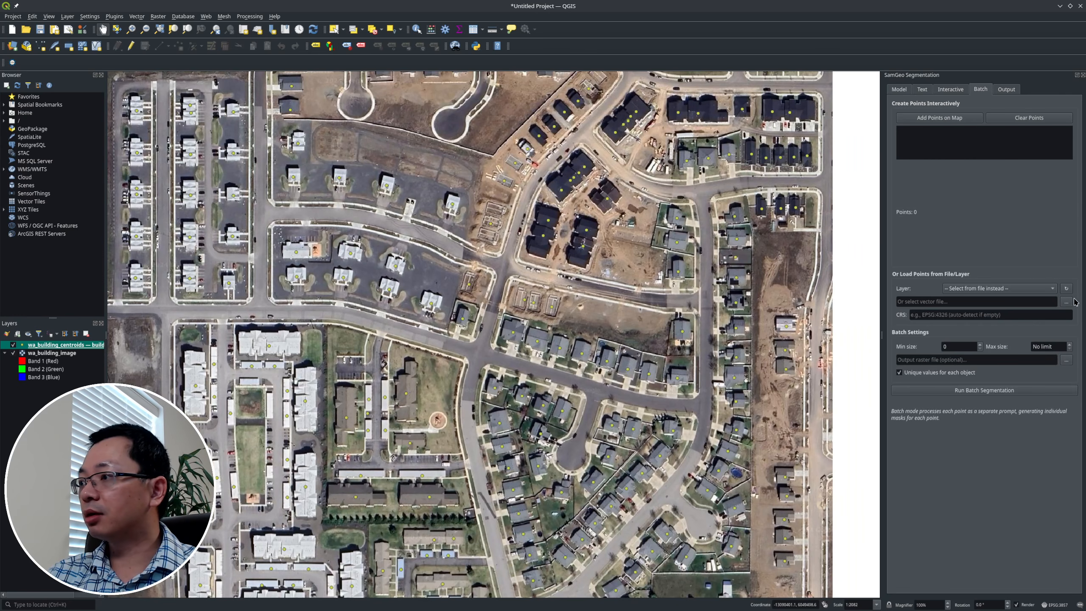
{"action": "left_click", "coordinate": [1040, 289]}
{"action": "left_click", "coordinate": [1012, 301]}
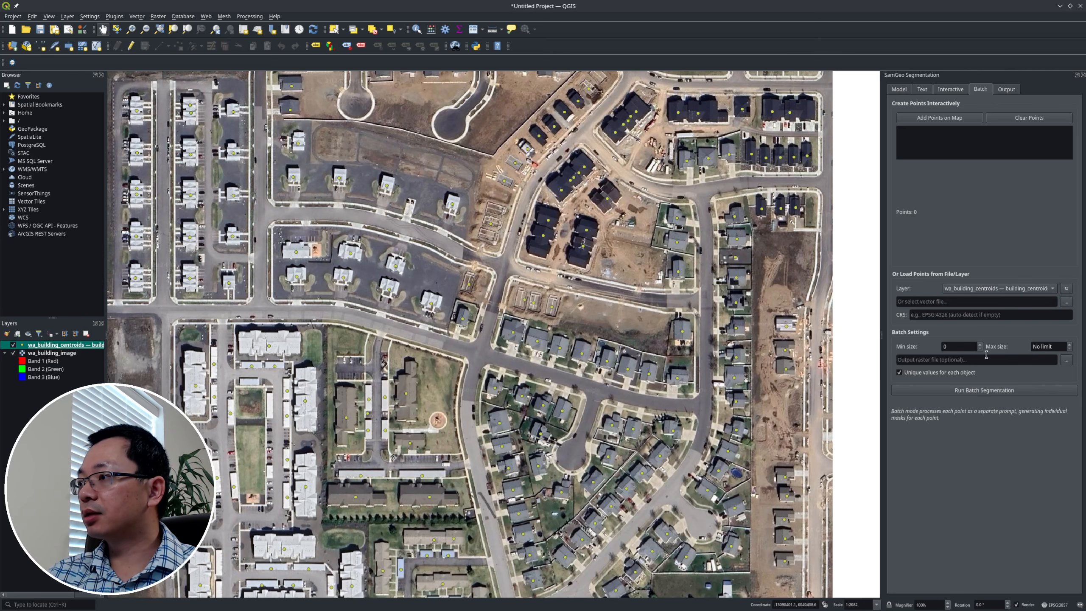
{"action": "left_click", "coordinate": [976, 391]}
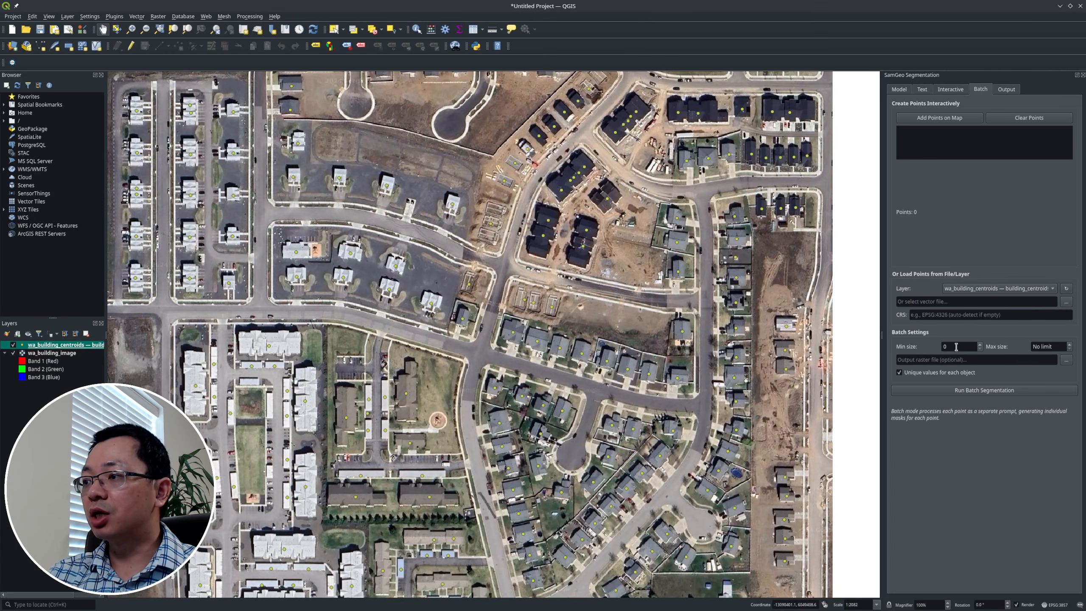
{"action": "left_click", "coordinate": [982, 391]}
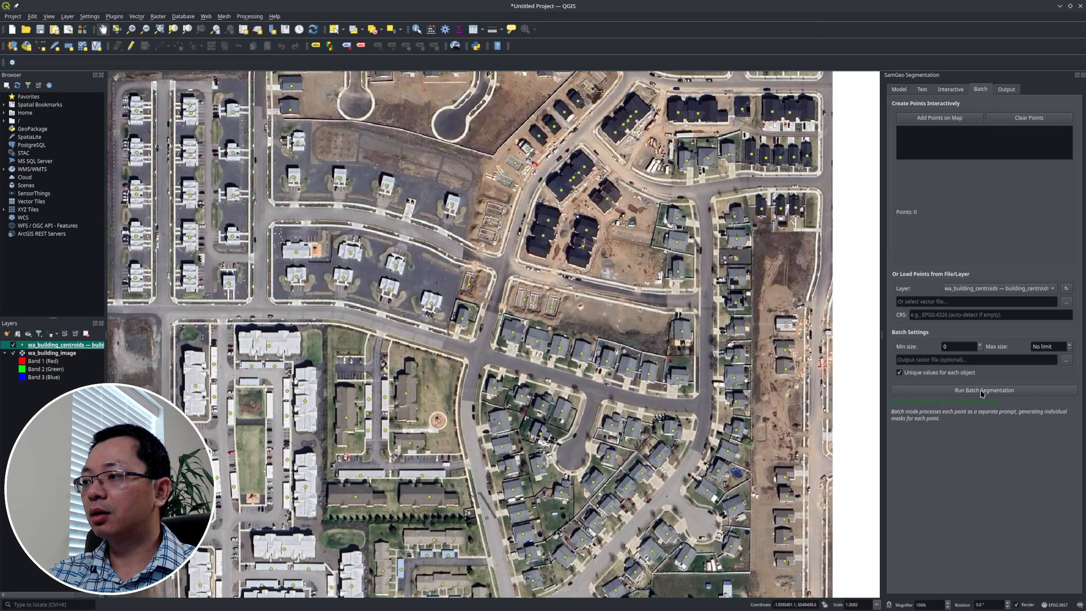
Save the batch masks as a GeoTIFF raster and add the result to the map.
{"action": "left_click", "coordinate": [1006, 88]}
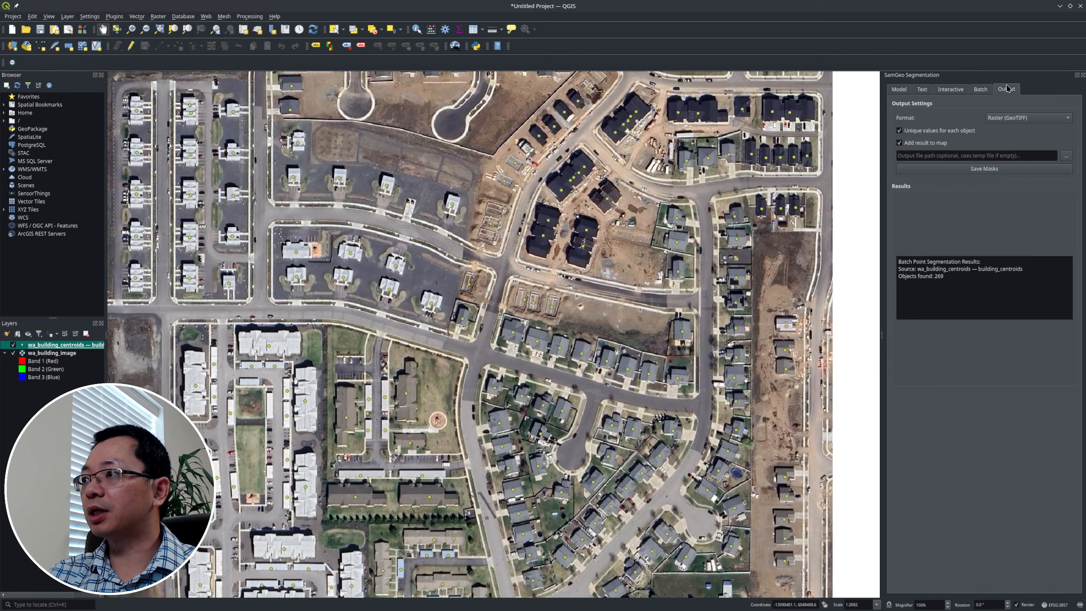
{"action": "left_click_drag", "start_coordinate": [946, 275], "coordinate": [898, 261]}
{"action": "left_click", "coordinate": [960, 281]}
{"action": "left_click", "coordinate": [978, 171]}
{"action": "scroll", "coordinate": [633, 308], "scroll_direction": "down", "scroll_amount": 2}
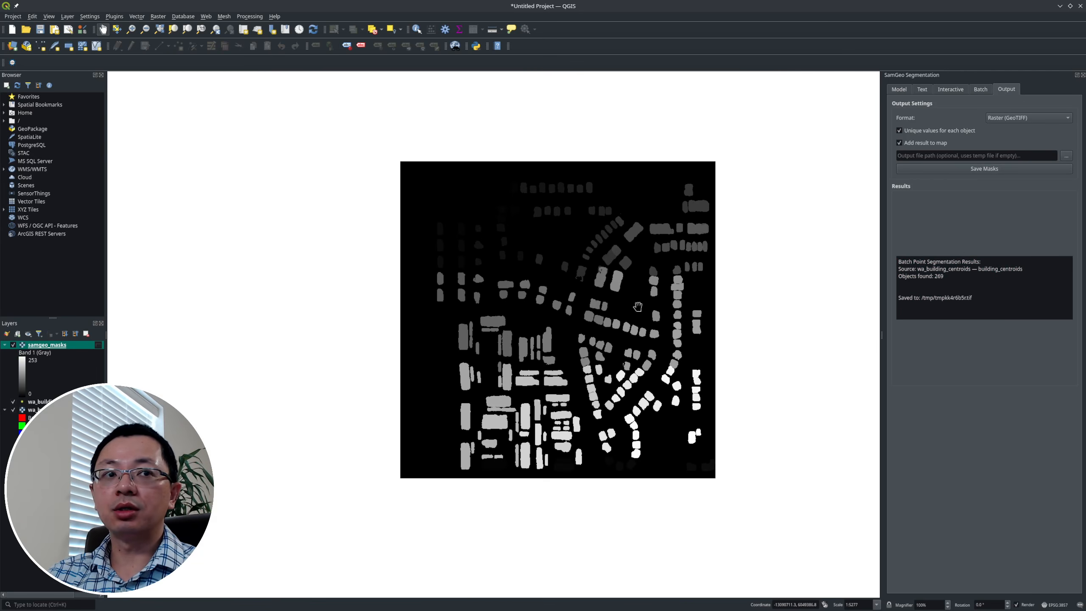
{"action": "scroll", "coordinate": [604, 296], "scroll_direction": "up", "scroll_amount": 2}
{"action": "scroll", "coordinate": [590, 301], "scroll_direction": "up", "scroll_amount": 1}
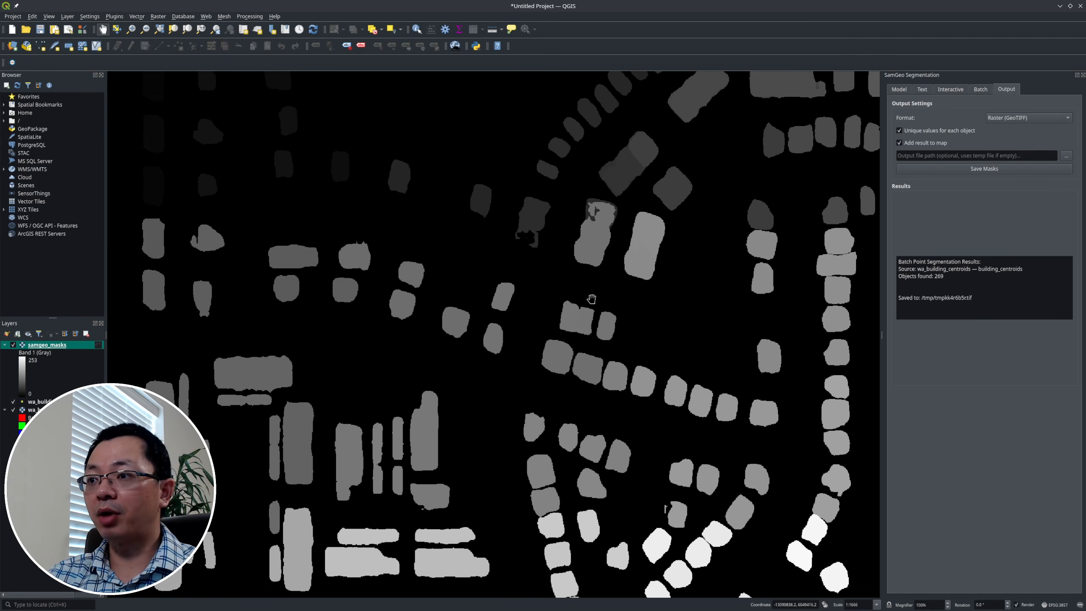
Save the batch masks as a GeoPackage vector layer and add it to the map.
{"action": "left_click", "coordinate": [1016, 117]}
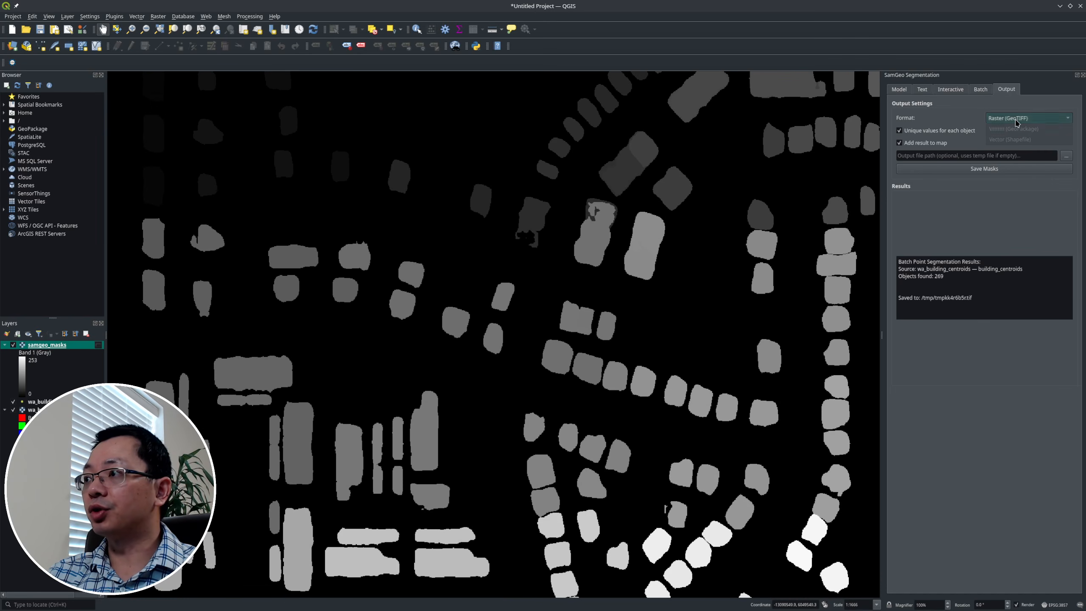
{"action": "left_click", "coordinate": [1018, 129]}
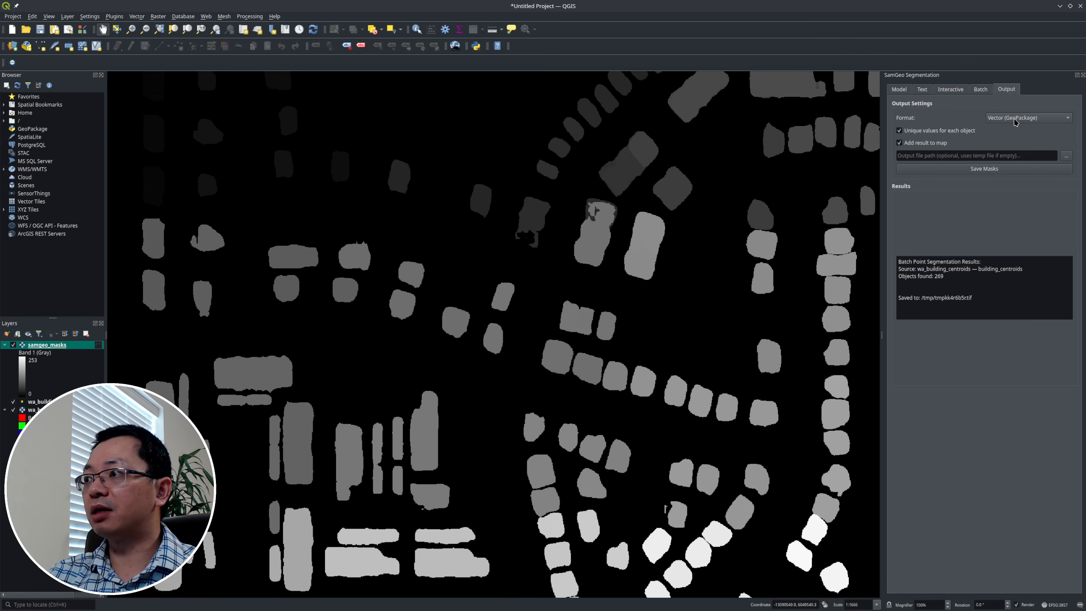
{"action": "left_click", "coordinate": [979, 168]}
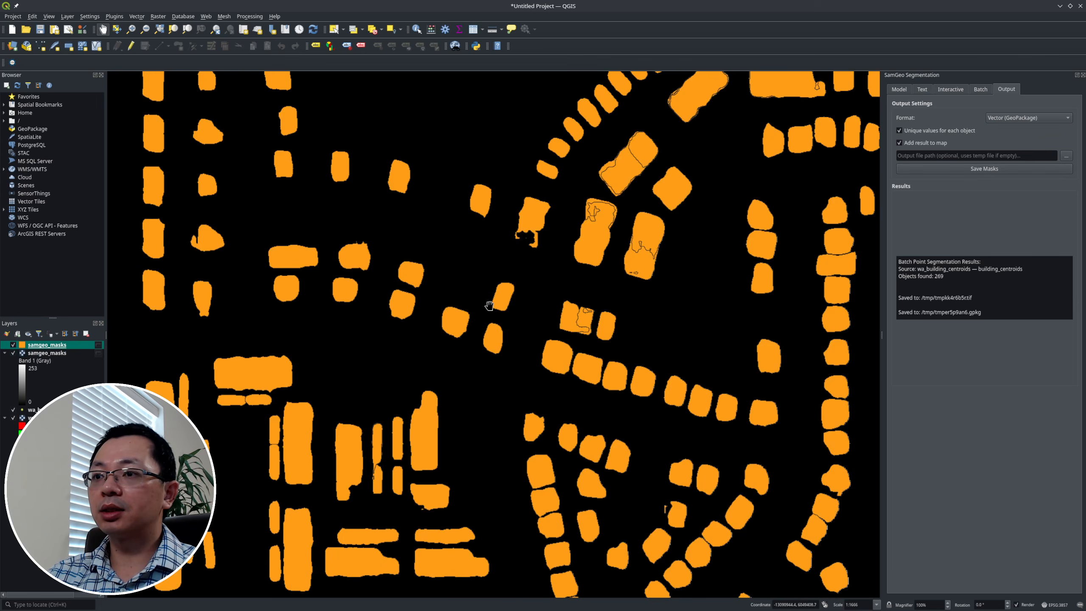
Examine the shapes and coverage of the vector building masks across the whole image area.
{"action": "scroll", "coordinate": [489, 305], "scroll_direction": "down", "scroll_amount": 4}
{"action": "scroll", "coordinate": [538, 275], "scroll_direction": "up", "scroll_amount": 5}
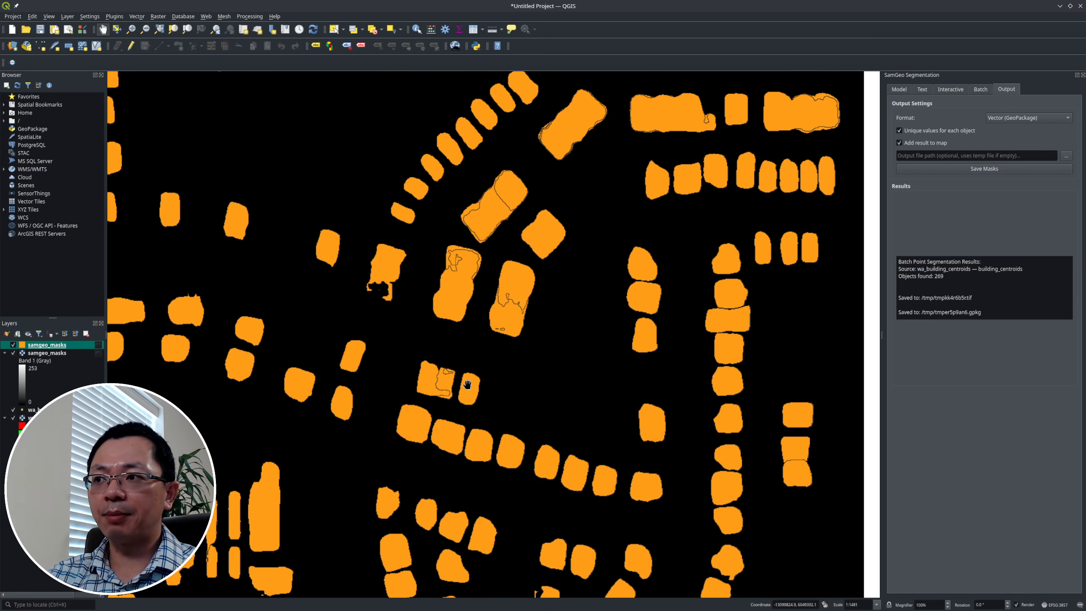
{"action": "scroll", "coordinate": [467, 385], "scroll_direction": "down", "scroll_amount": 5}
{"action": "left_click_drag", "start_coordinate": [416, 447], "coordinate": [455, 383]}
{"action": "scroll", "coordinate": [424, 426], "scroll_direction": "up", "scroll_amount": 4}
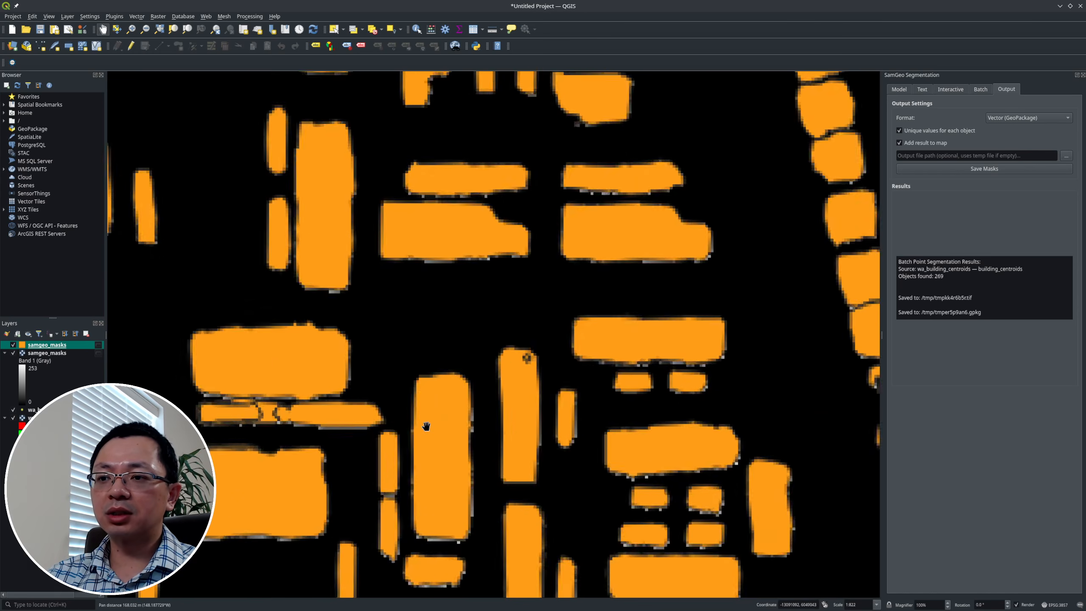
{"action": "scroll", "coordinate": [390, 416], "scroll_direction": "down", "scroll_amount": 4}
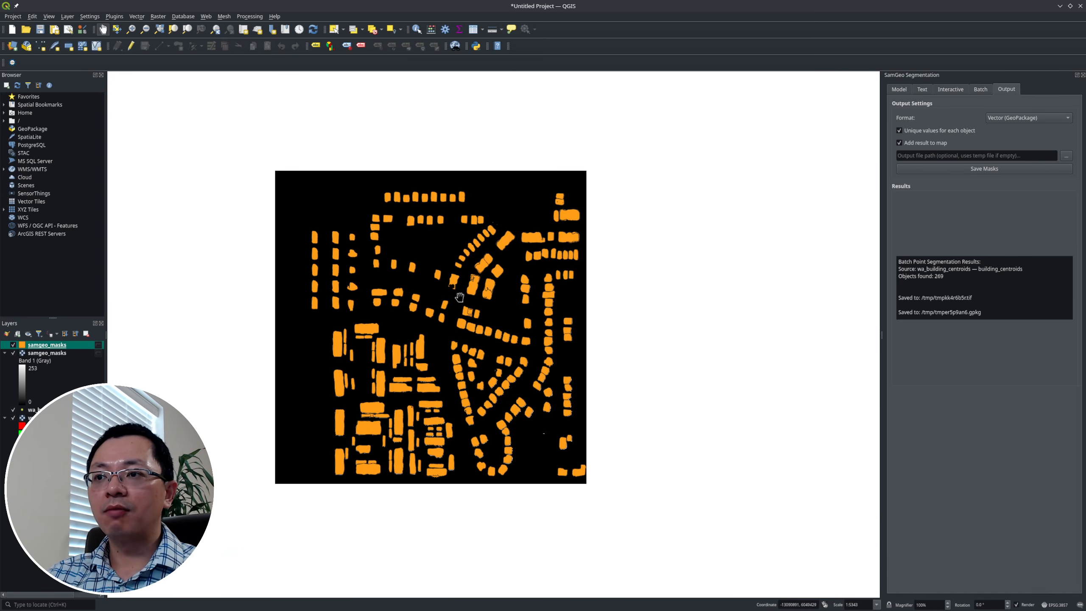
{"action": "scroll", "coordinate": [474, 274], "scroll_direction": "up", "scroll_amount": 2}
{"action": "left_click_drag", "start_coordinate": [431, 358], "coordinate": [482, 325]}
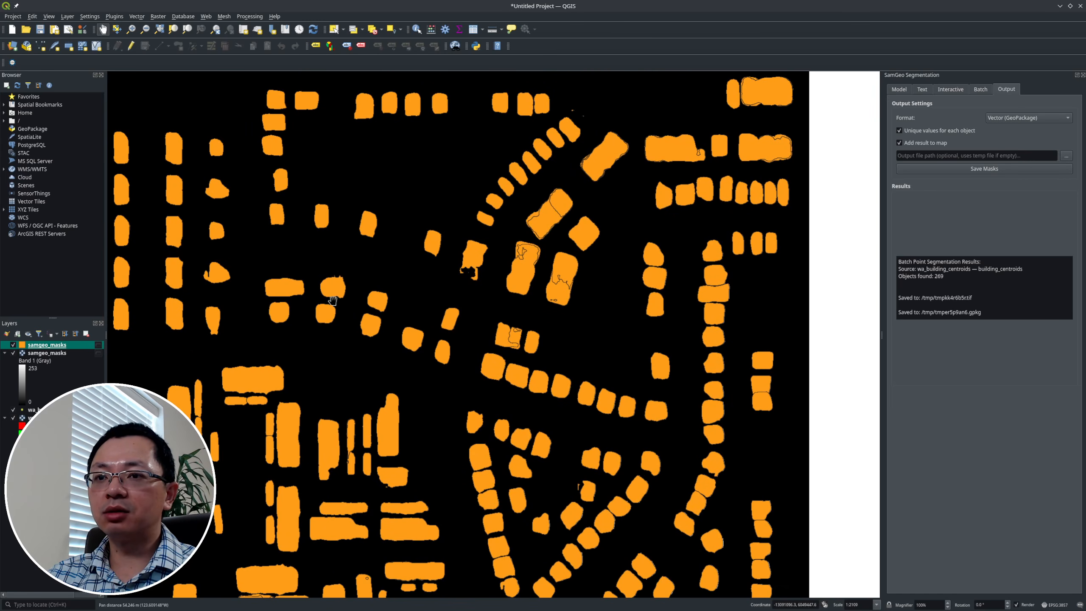
Hide both the vector and raster samgeo_masks layers to reveal the building imagery and centroid points underneath.
{"action": "scroll", "coordinate": [499, 347], "scroll_direction": "down", "scroll_amount": 3}
{"action": "scroll", "coordinate": [463, 349], "scroll_direction": "up", "scroll_amount": 2}
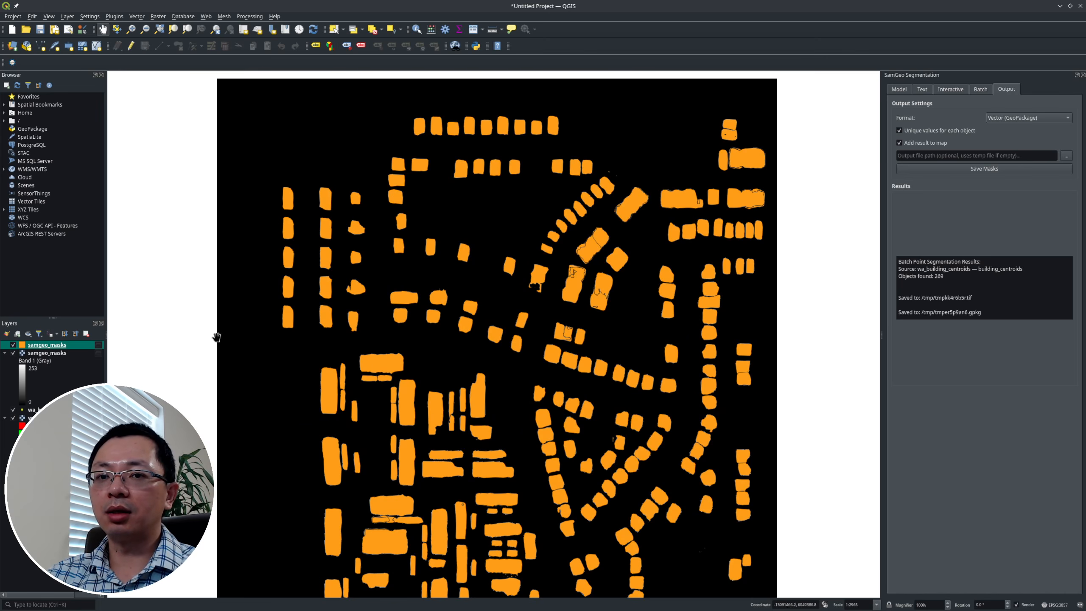
{"action": "left_click", "coordinate": [13, 344]}
{"action": "left_click", "coordinate": [13, 353]}
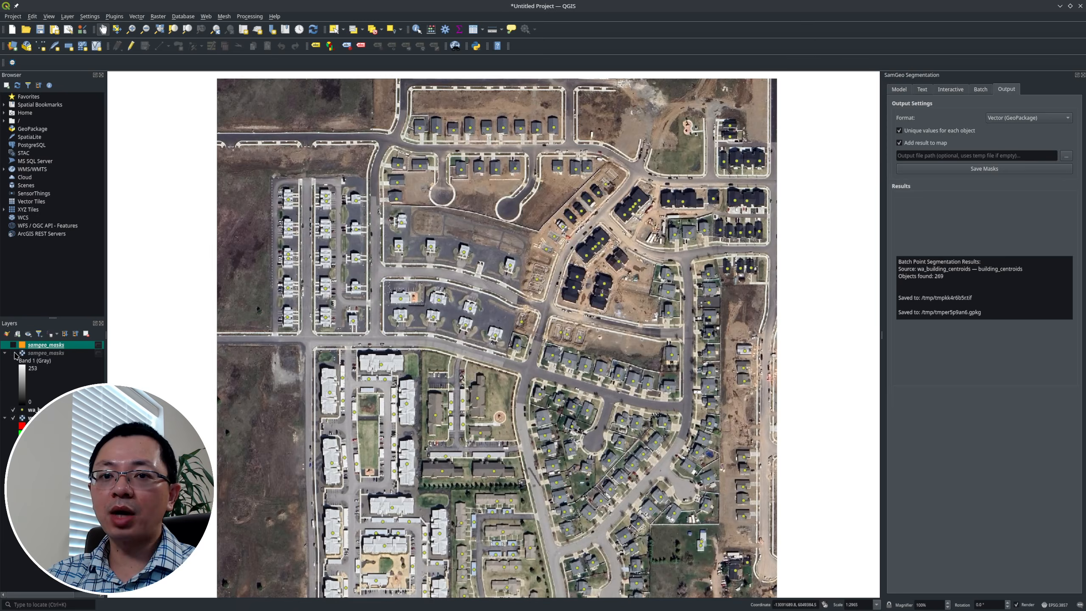
{"action": "left_click_drag", "start_coordinate": [495, 446], "coordinate": [499, 429]}
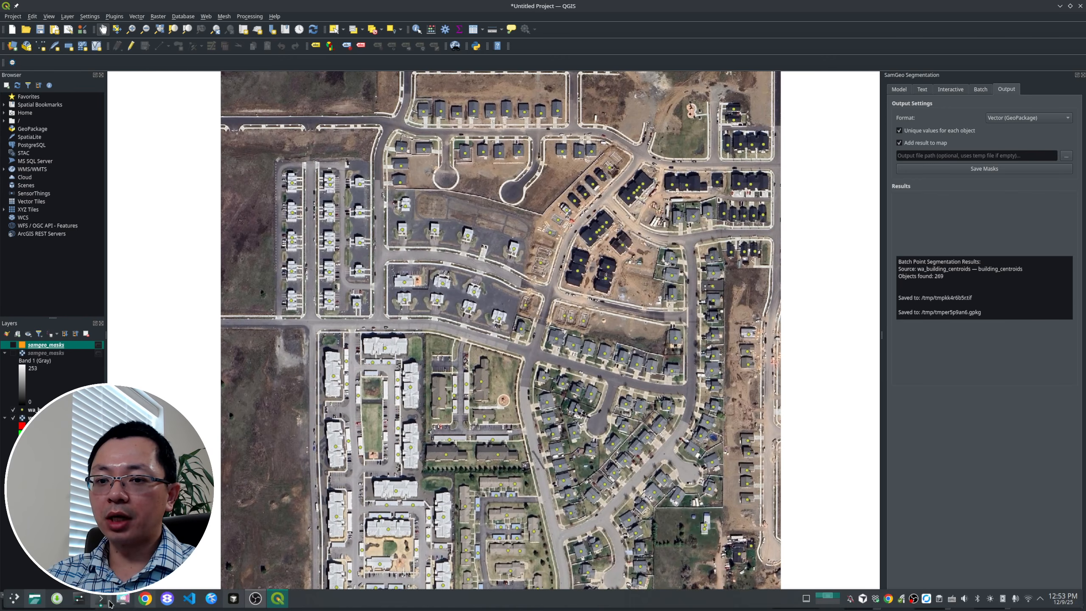
Switch to Chrome and go back from the opengeos datasets releases to the qgis-samgeo-plugin repository page.
{"action": "left_click", "coordinate": [140, 599]}
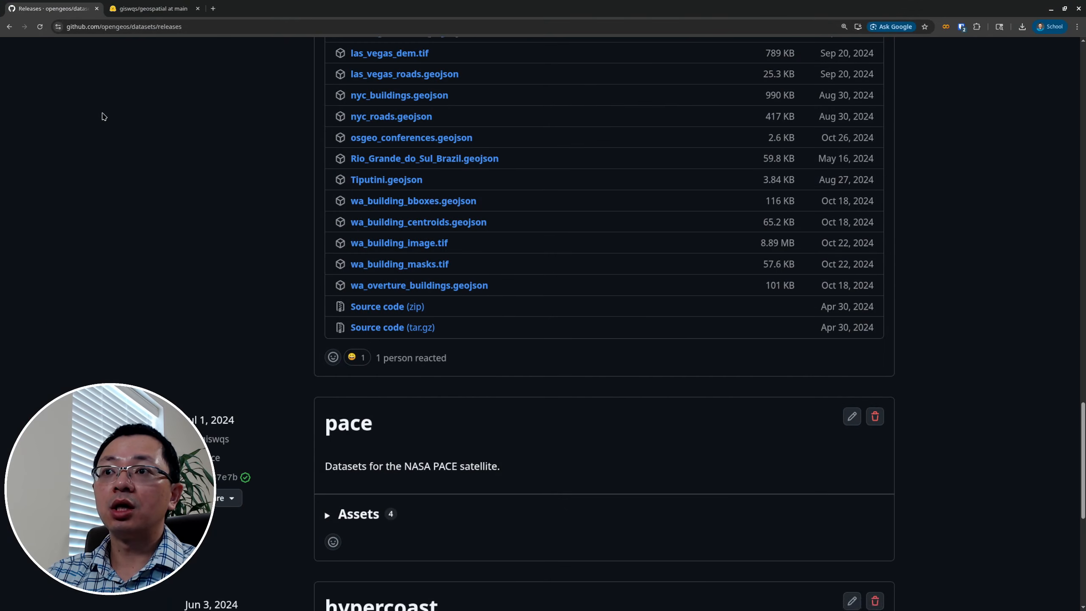
{"action": "scroll", "coordinate": [93, 67], "scroll_direction": "up", "scroll_amount": 10}
{"action": "scroll", "coordinate": [92, 66], "scroll_direction": "up", "scroll_amount": 5}
{"action": "left_click", "coordinate": [9, 26]}
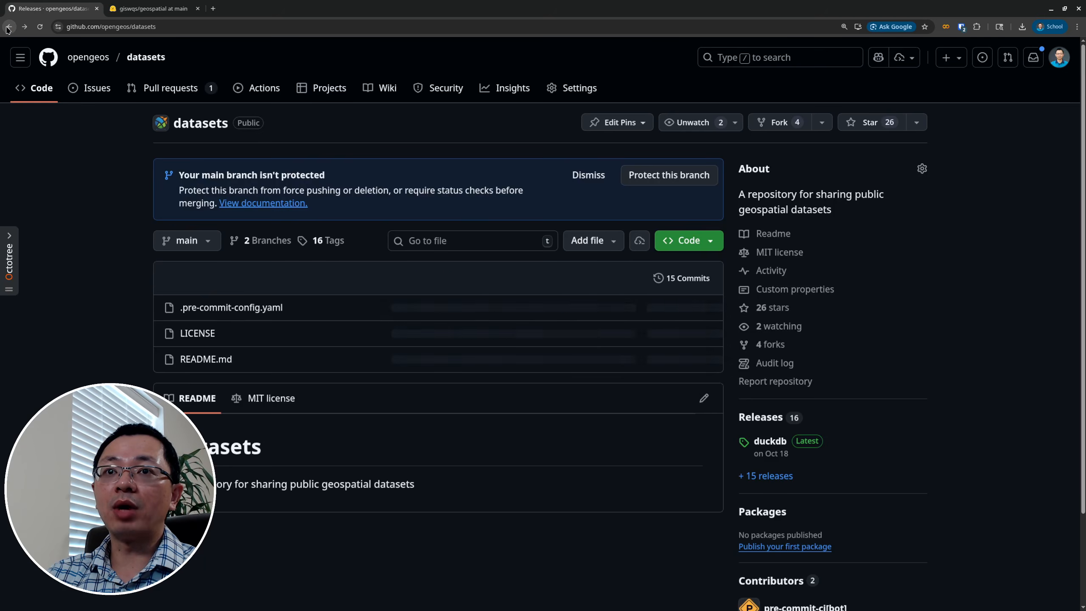
{"action": "left_click", "coordinate": [9, 27]}
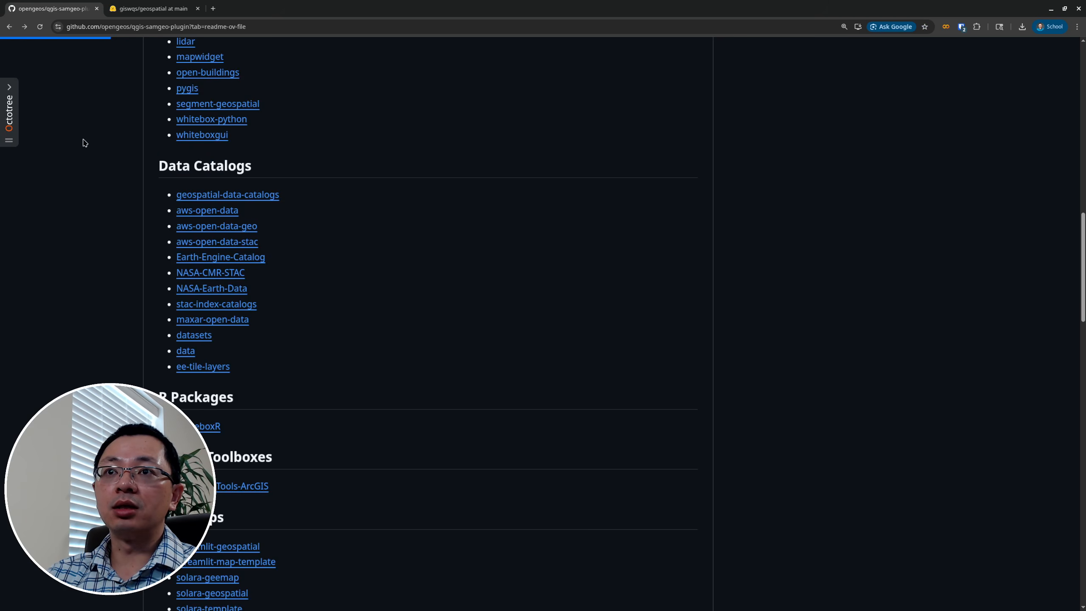
Review the qgis-samgeo-plugin repository from its file list down to the Features section of the README.
{"action": "scroll", "coordinate": [91, 139], "scroll_direction": "up", "scroll_amount": 5}
{"action": "scroll", "coordinate": [90, 135], "scroll_direction": "up", "scroll_amount": 5}
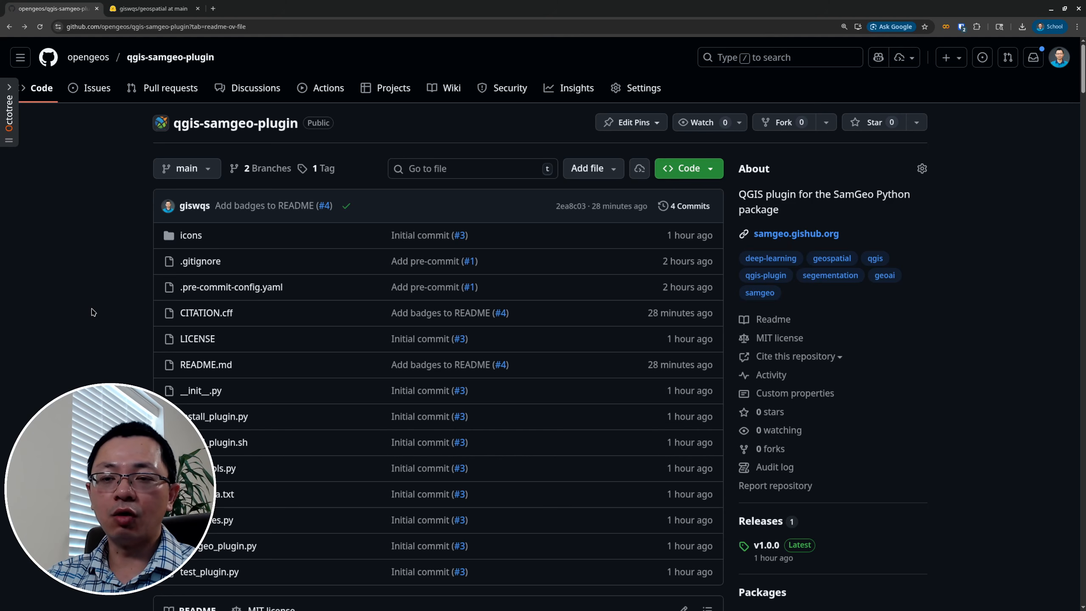
{"action": "scroll", "coordinate": [94, 312], "scroll_direction": "down", "scroll_amount": 6}
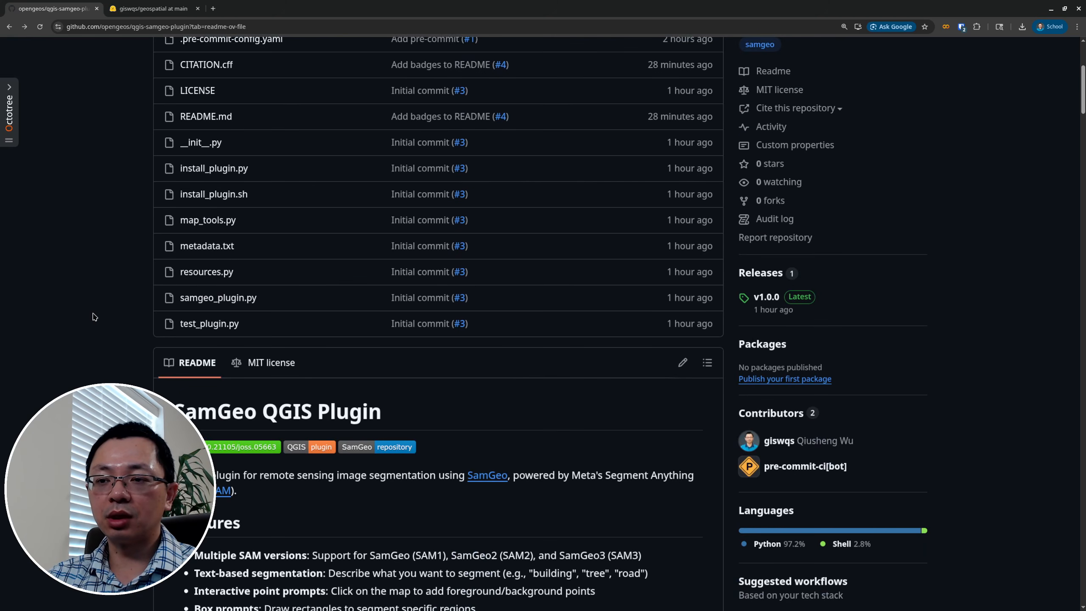
{"action": "scroll", "coordinate": [93, 316], "scroll_direction": "down", "scroll_amount": 3}
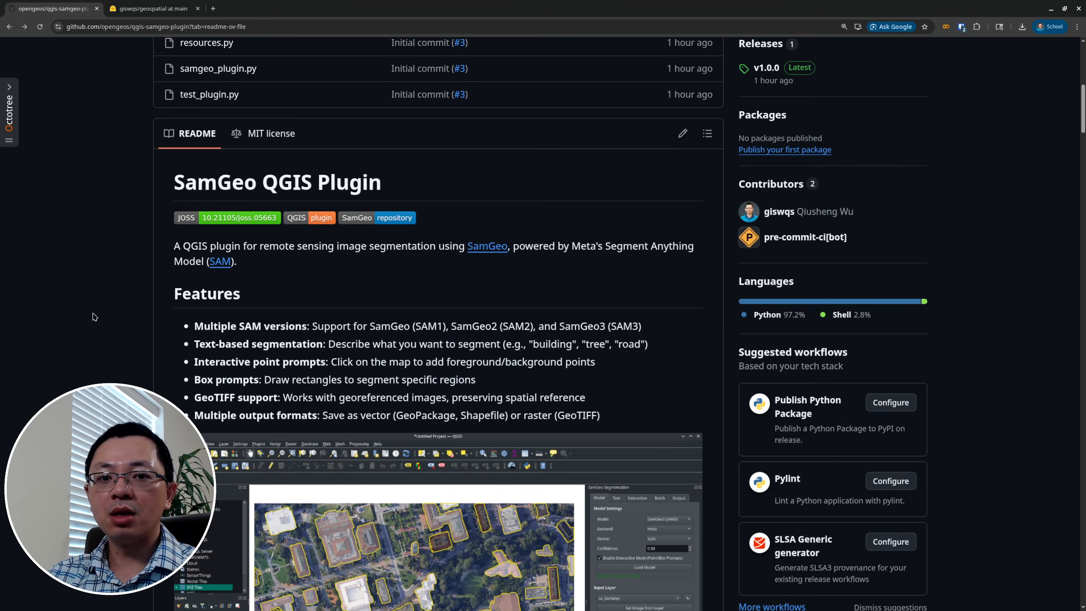